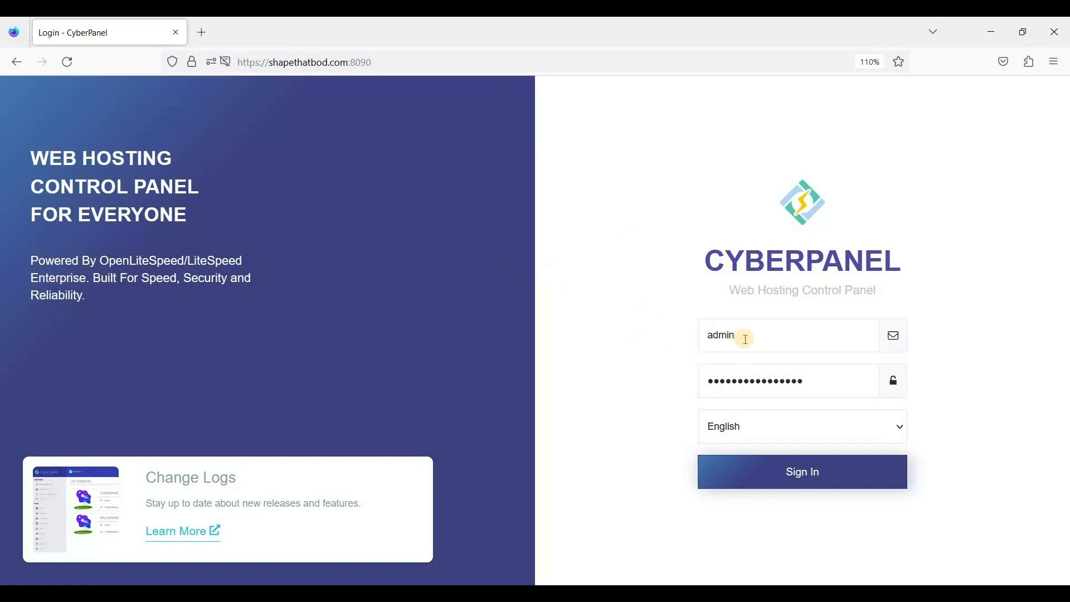
Sign in to the control panel with the prefilled admin credentials, keeping English as the language
left_click(783, 379)
left_click(759, 341)
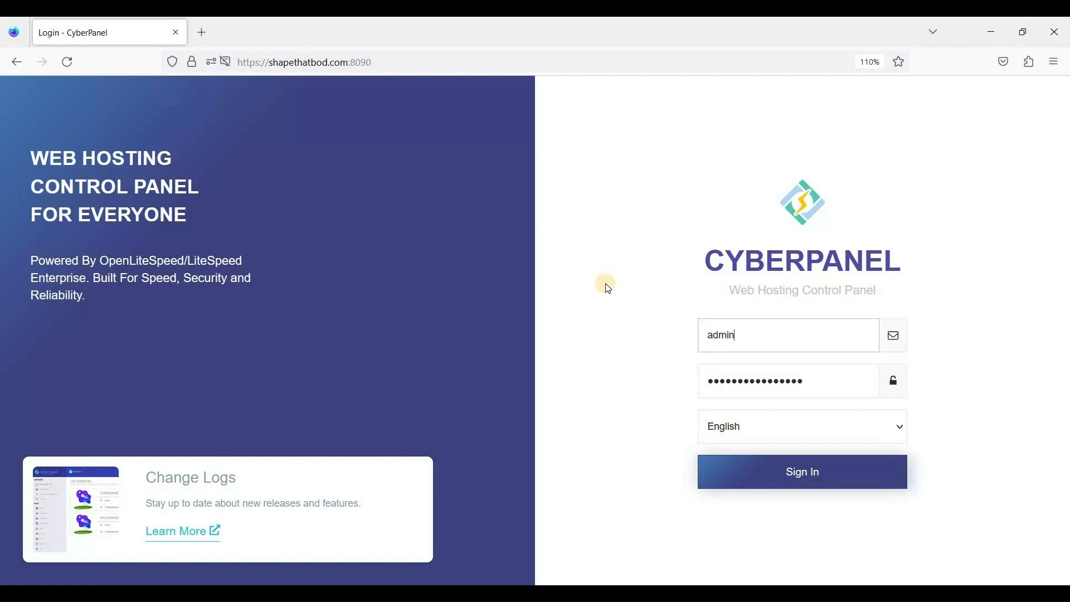
left_click(632, 453)
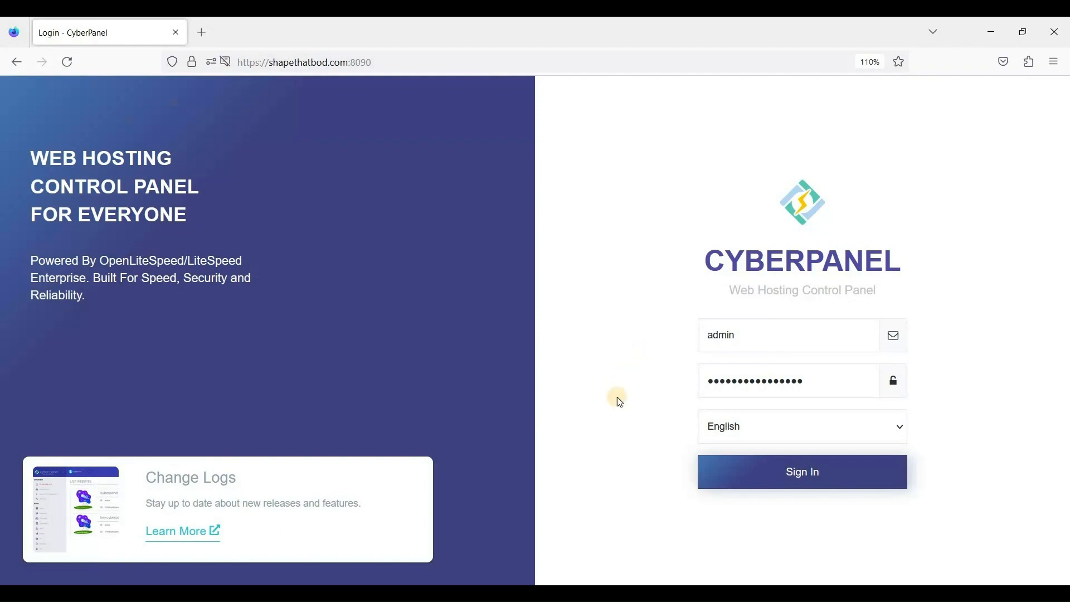
left_click(800, 472)
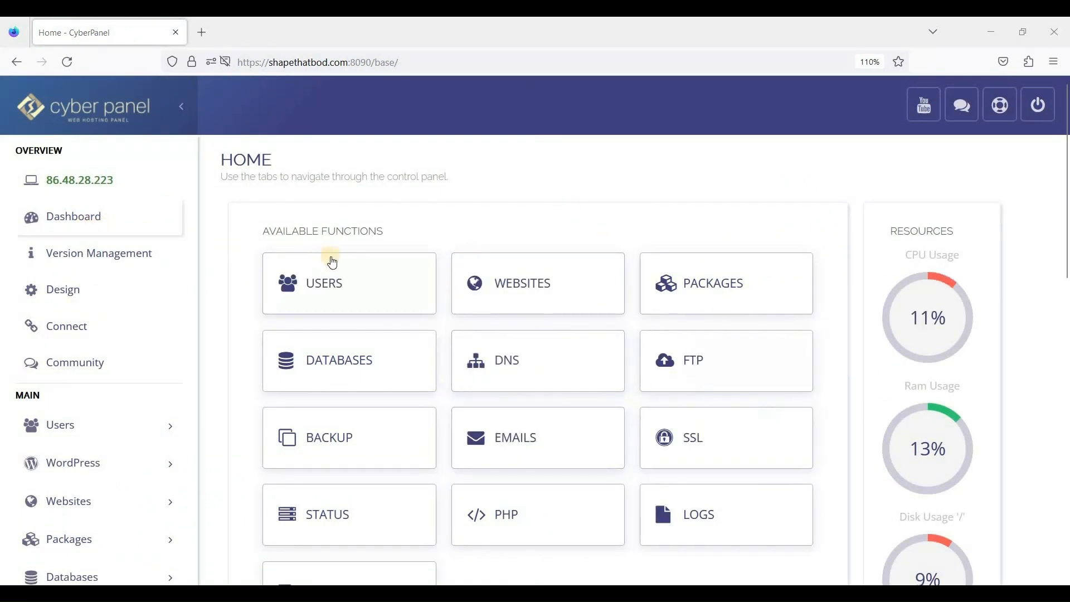
Examine the home page's available functions, navigation entries and the CPU, RAM and disk usage gauges
scroll(448, 292, "down", 2)
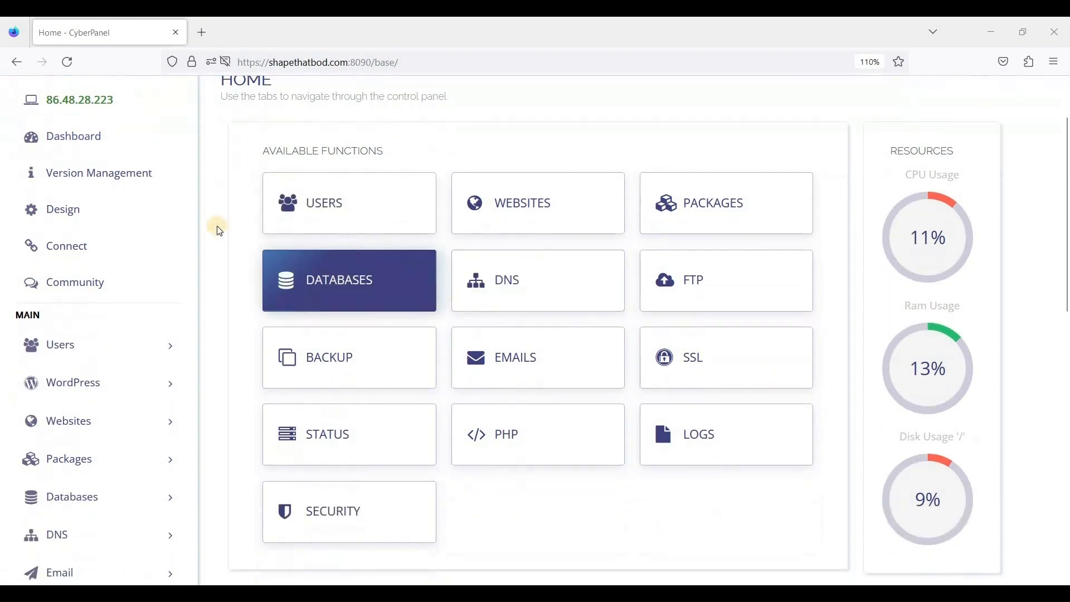
scroll(626, 263, "up", 2)
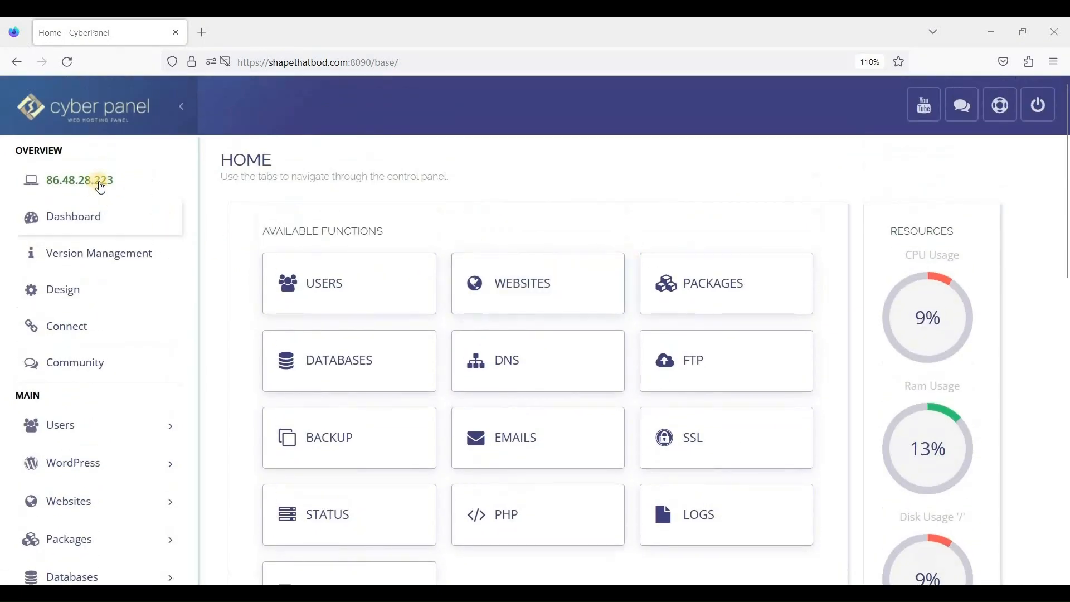
scroll(101, 278, "down", 9)
scroll(100, 307, "up", 7)
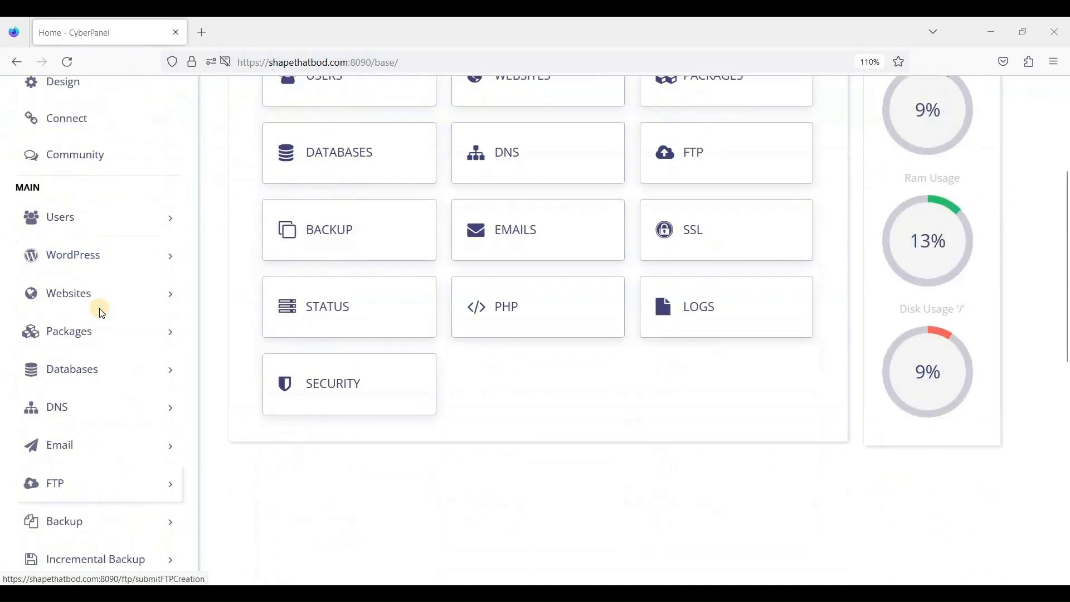
scroll(112, 313, "up", 2)
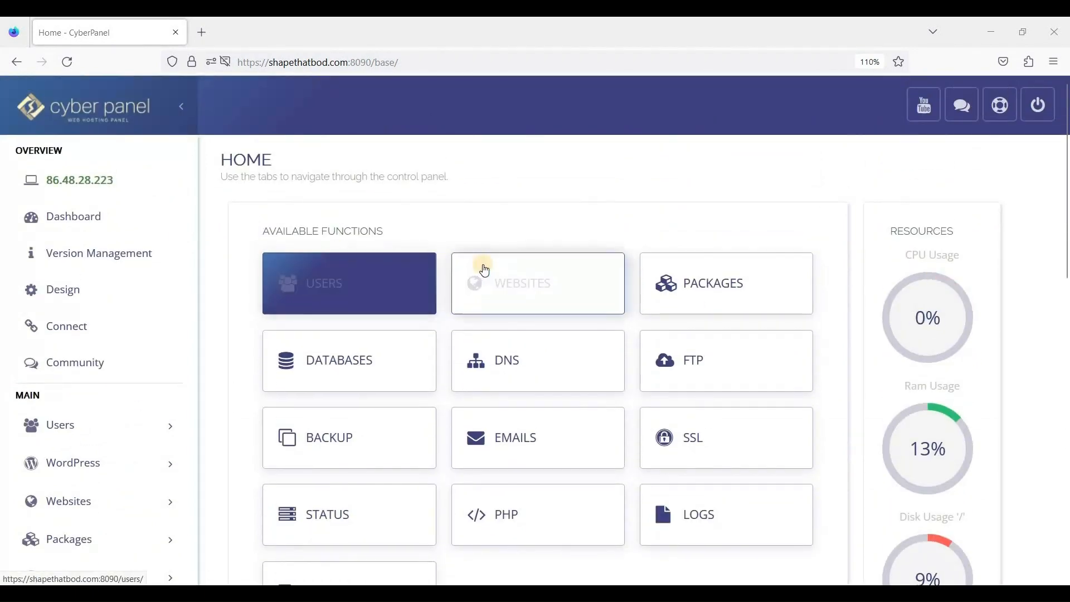
scroll(573, 268, "down", 2)
scroll(358, 282, "up", 2)
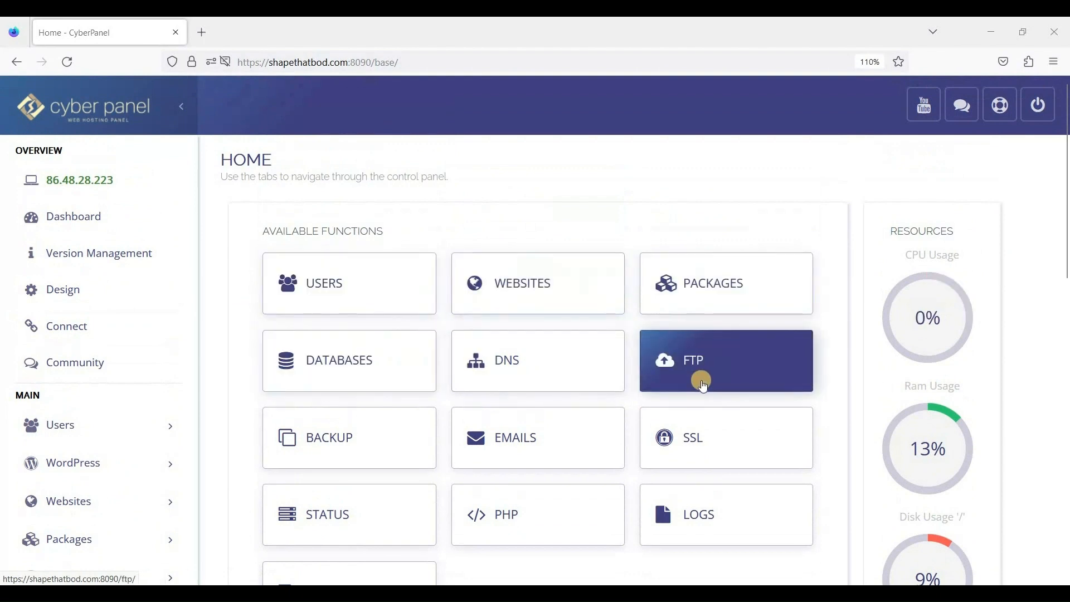
scroll(700, 378, "down", 2)
scroll(931, 246, "up", 2)
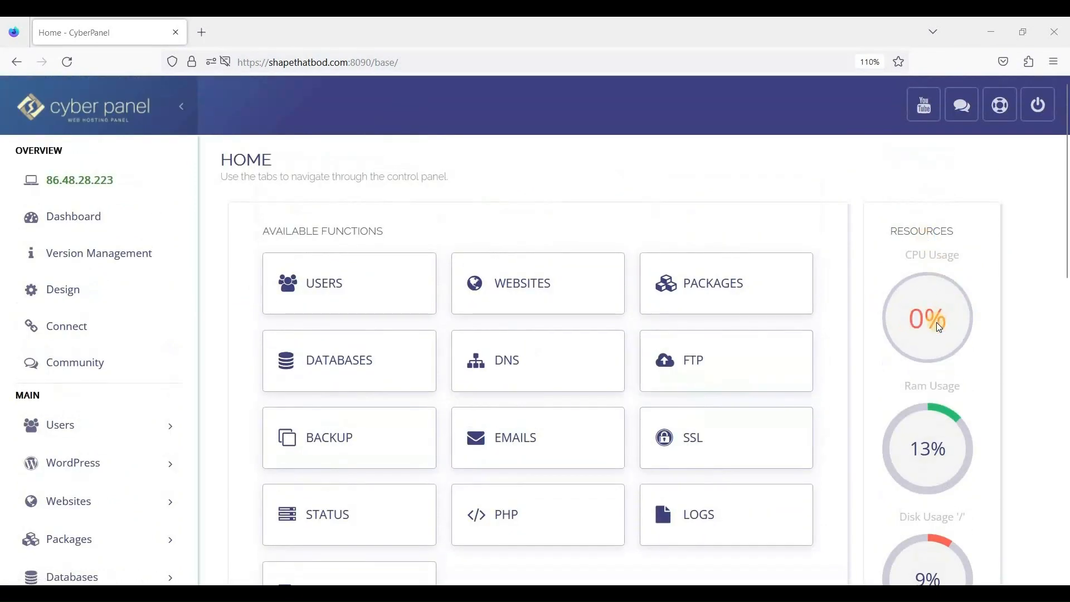
scroll(936, 322, "down", 2)
scroll(937, 401, "down", 4)
scroll(936, 367, "up", 6)
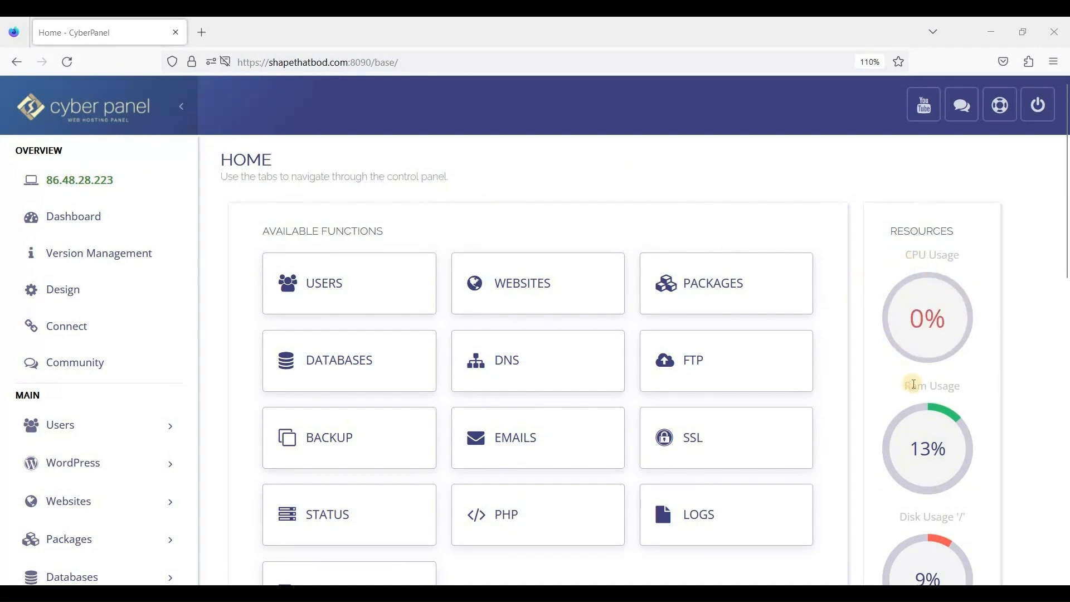
scroll(918, 395, "down", 2)
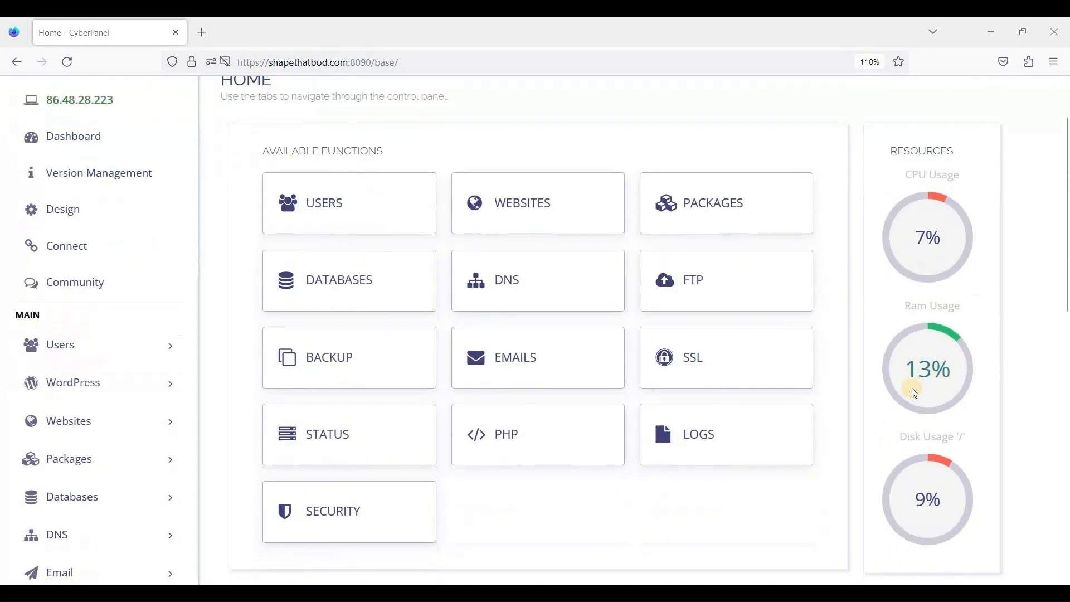
scroll(229, 219, "up", 2)
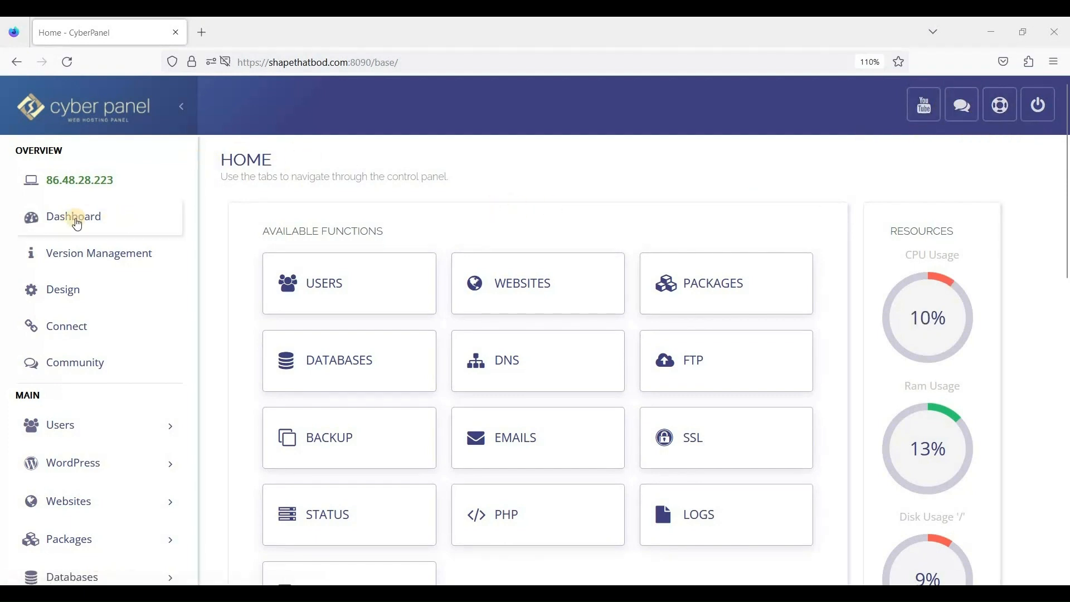
Open Version Management and compare the current CyberPanel version, build and commit with the latest ones
left_click(113, 263)
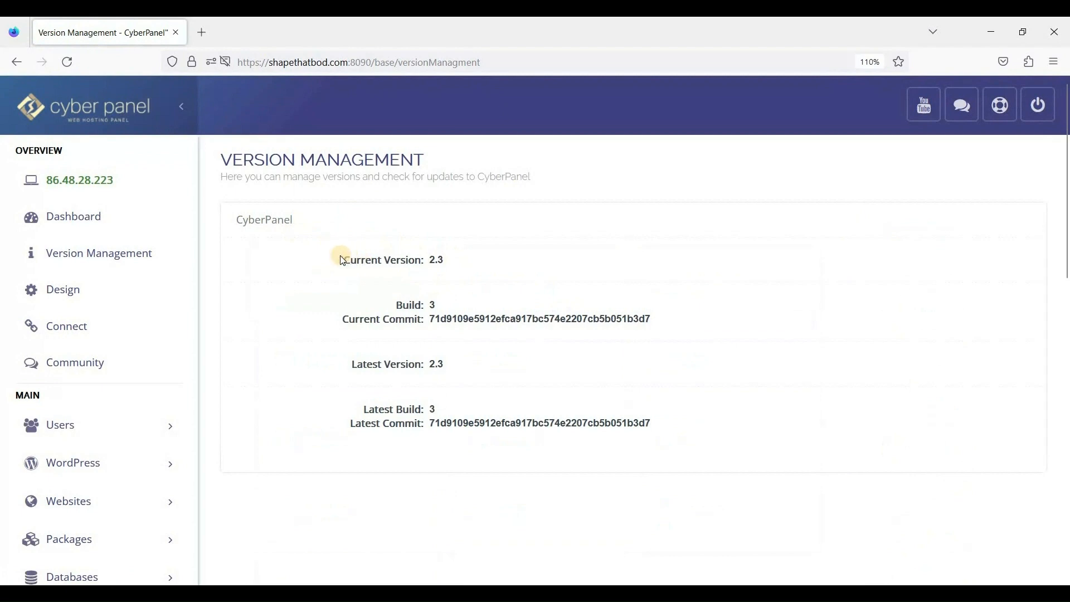
left_click_drag(415, 259, 383, 258)
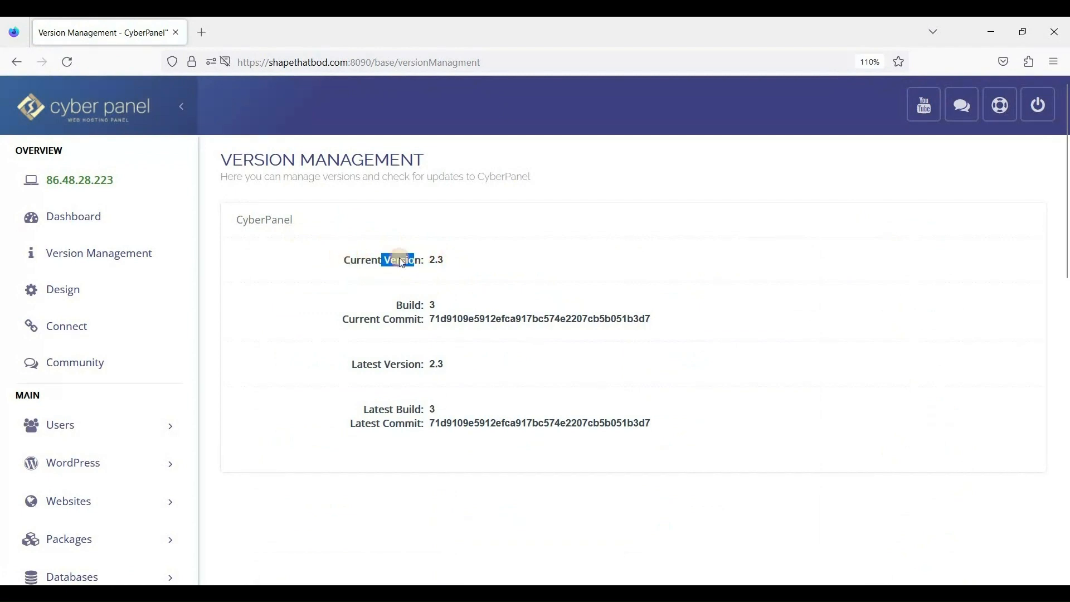
double_click(432, 260)
left_click(436, 421)
left_click(363, 250)
scroll(449, 263, "down", 2)
scroll(440, 259, "up", 2)
Apply the CyberPanel-VJ-Theme-Purple theme to the dashboard design and save the changes
left_click(74, 289)
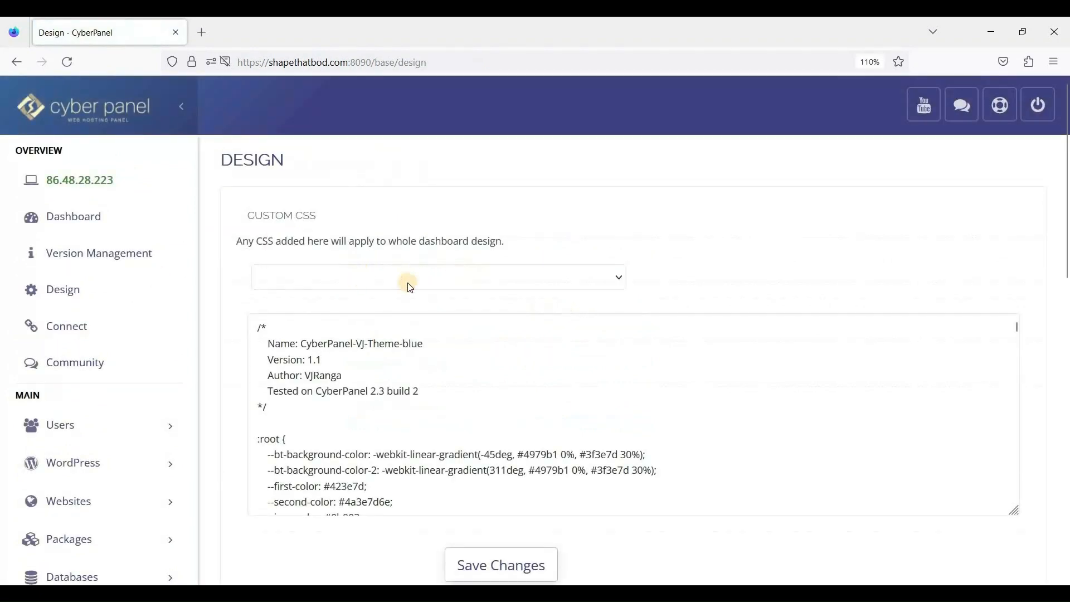
left_click(411, 283)
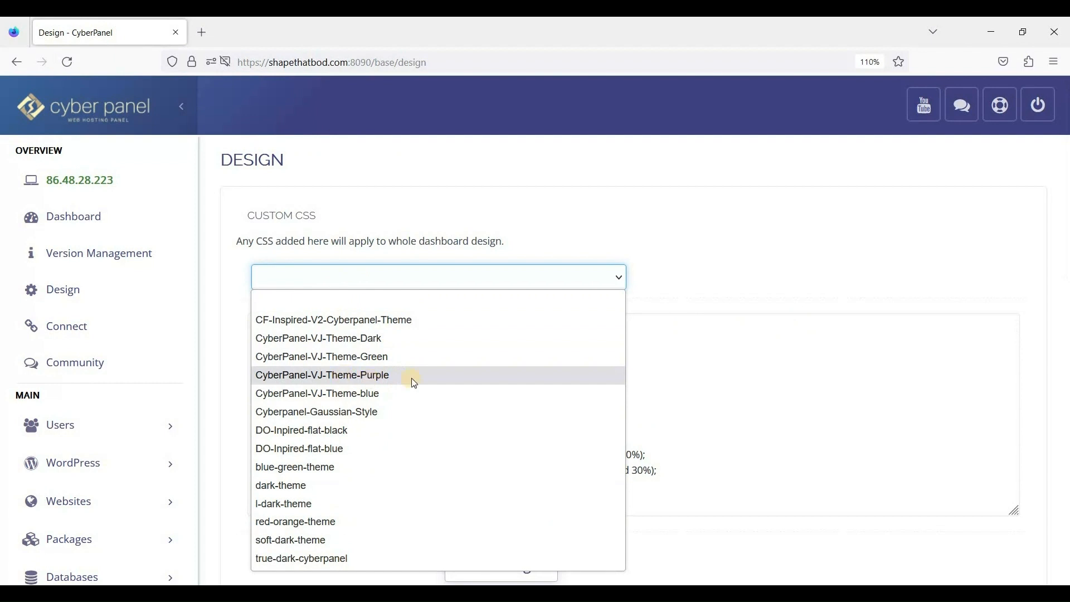
left_click(357, 374)
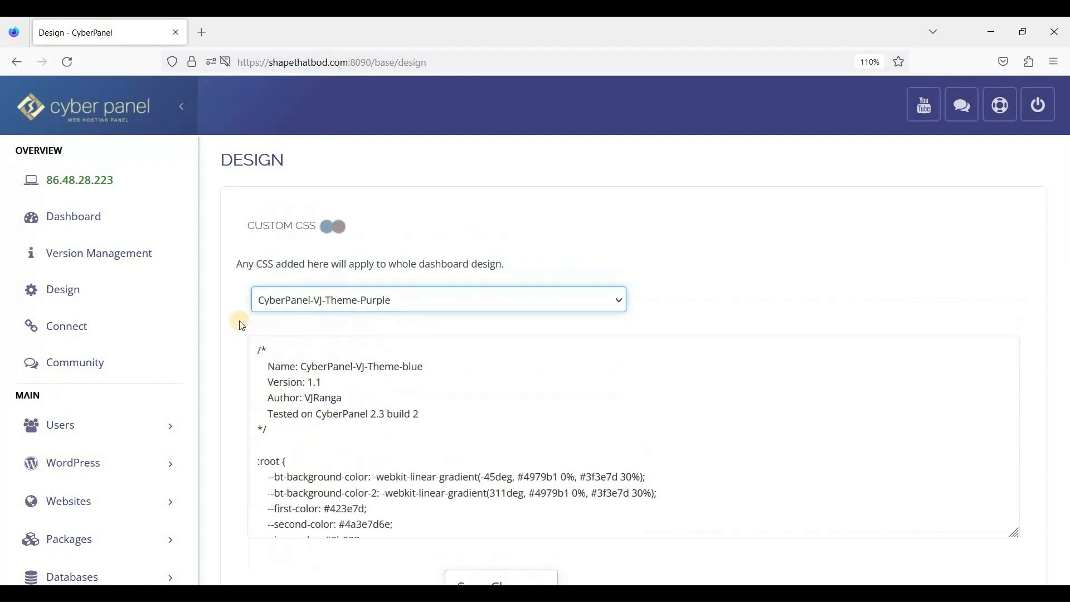
scroll(487, 386, "down", 2)
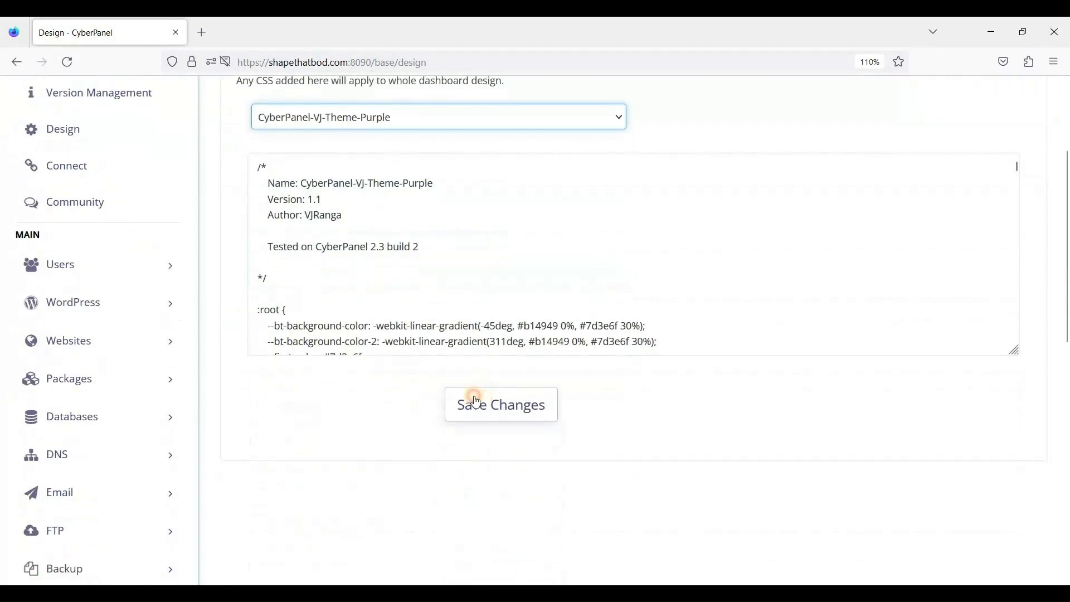
left_click(475, 399)
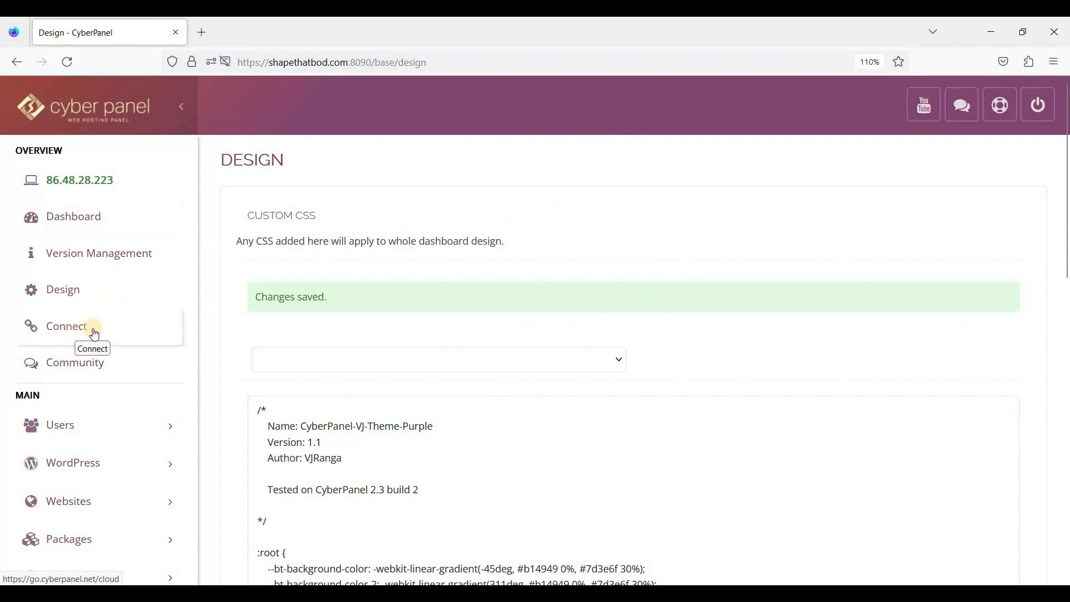
Open the CyberPanel Community forum separately, look over its categories and latest topics, and close it again
right_click(98, 372)
left_click(140, 380)
left_click(359, 32)
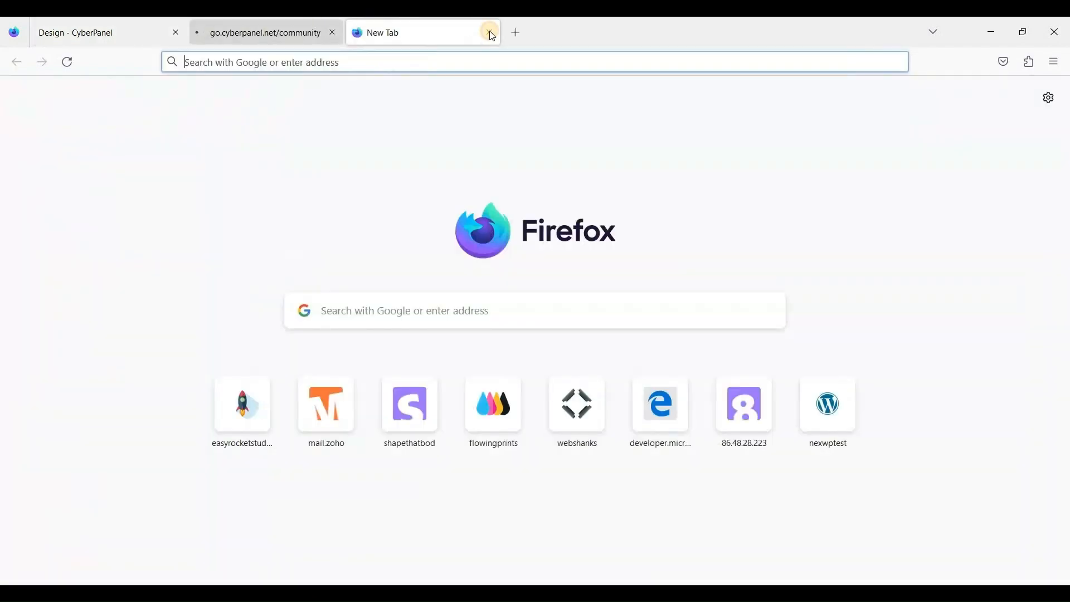
left_click(490, 32)
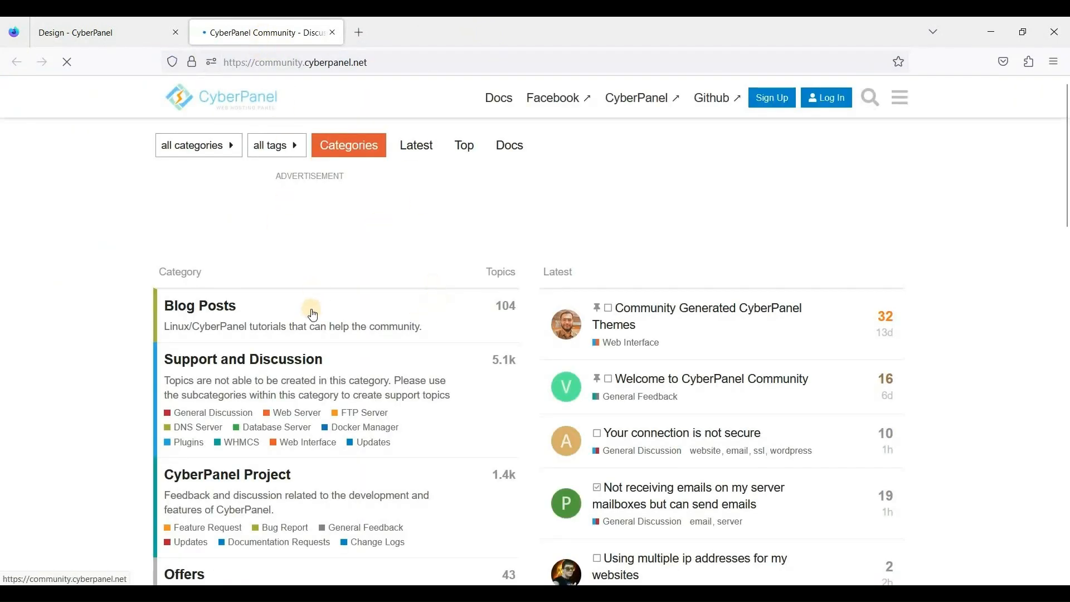
scroll(607, 365, "down", 2)
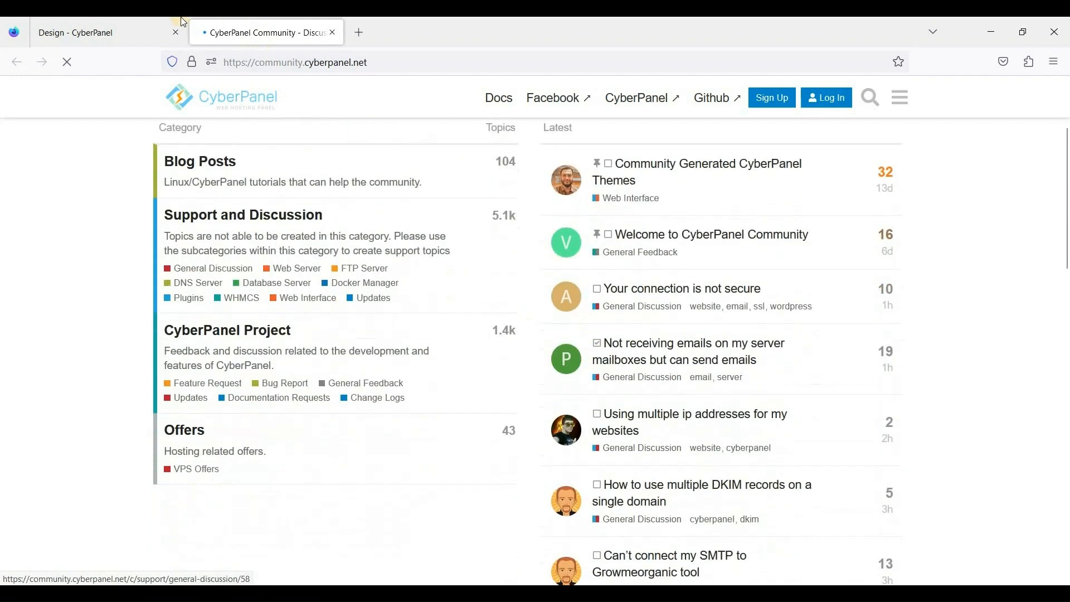
left_click(159, 33)
left_click(340, 34)
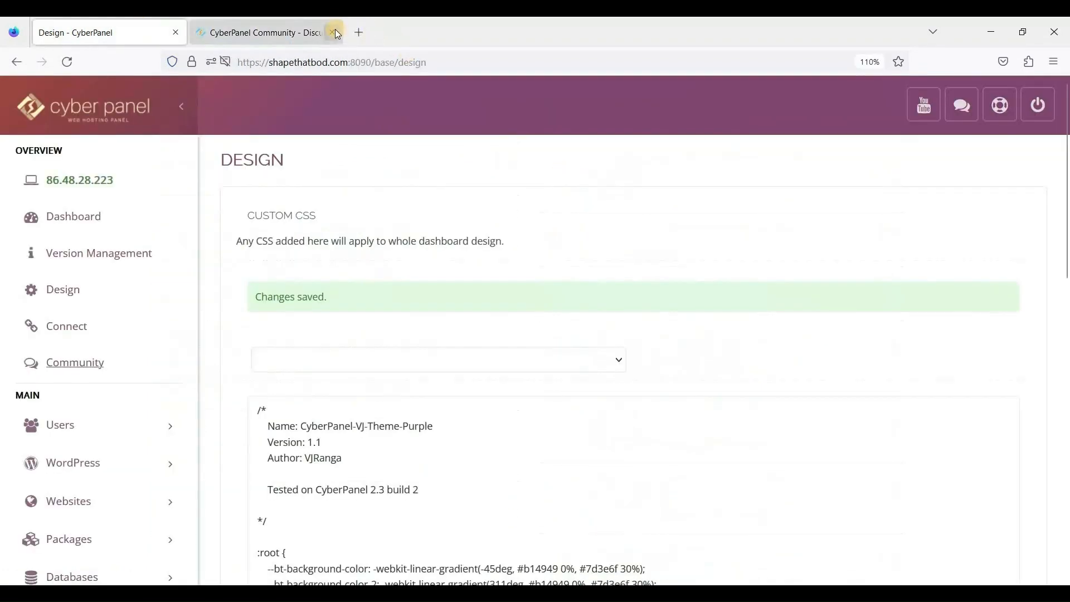
View the profile of the logged-in user to check its account details
scroll(90, 256, "down", 3)
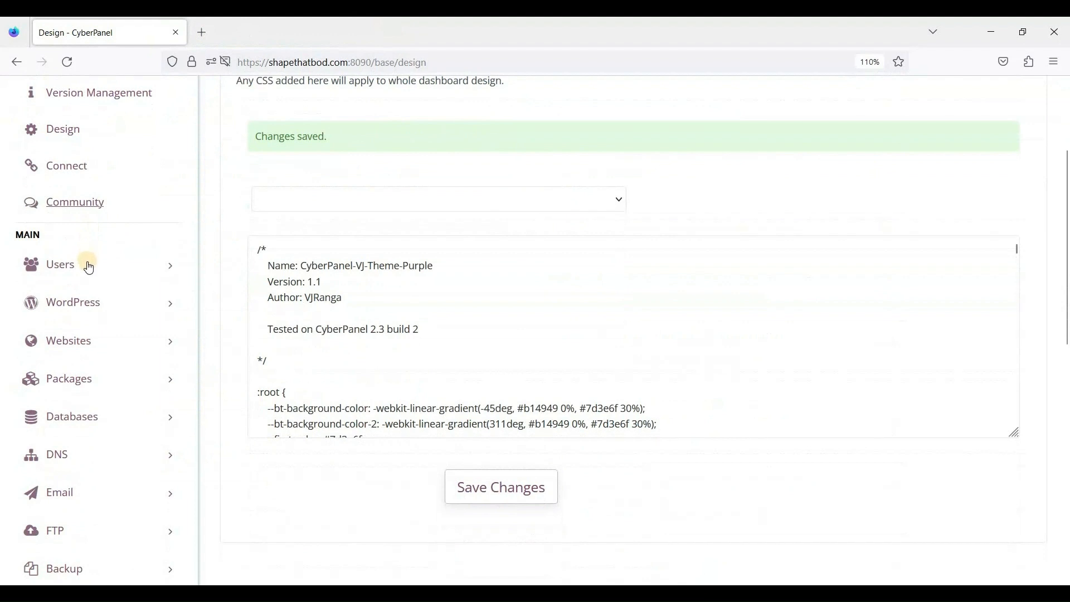
left_click(71, 273)
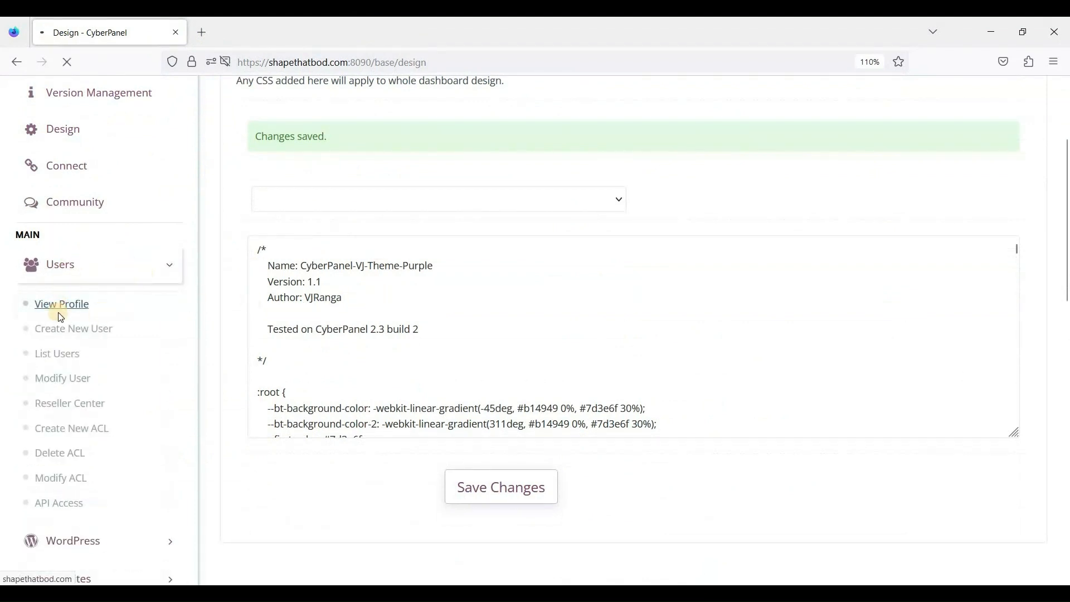
left_click(61, 305)
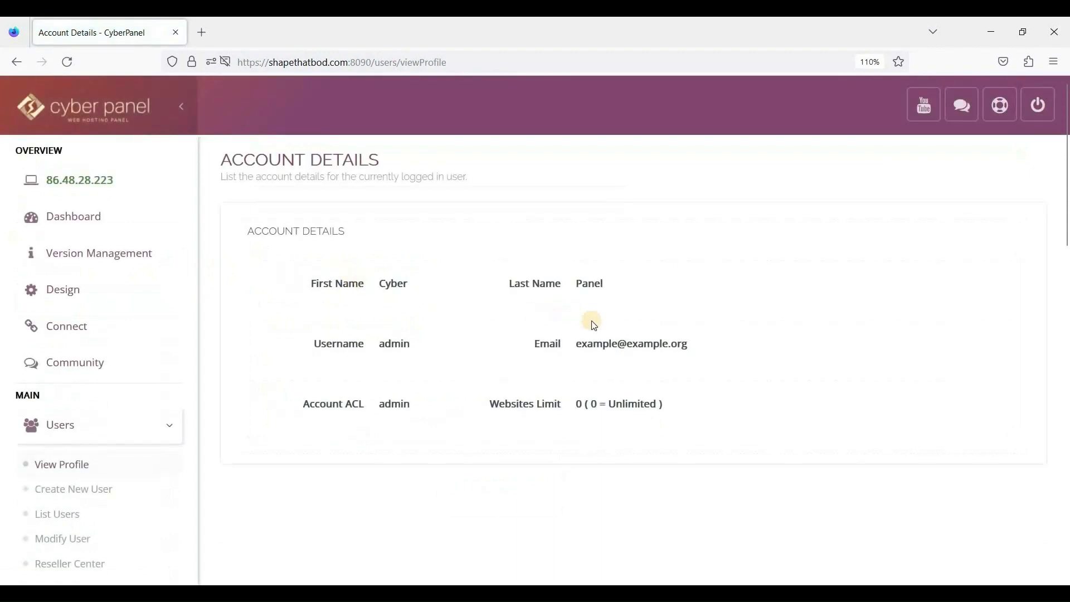
scroll(508, 339, "down", 3)
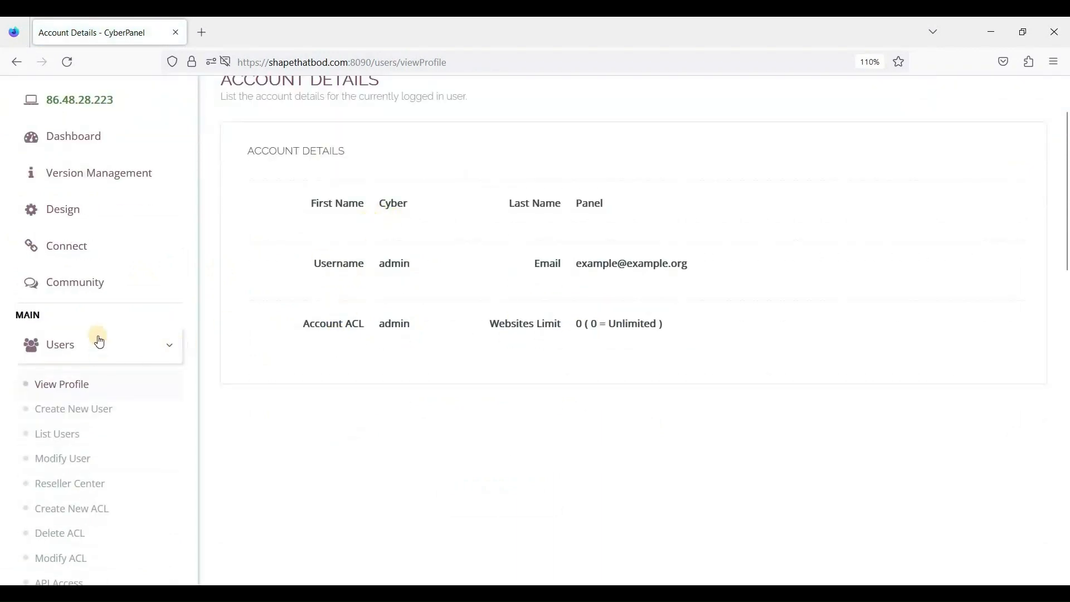
Open the form for creating a new user and review its fields
scroll(98, 339, "down", 2)
left_click(76, 328)
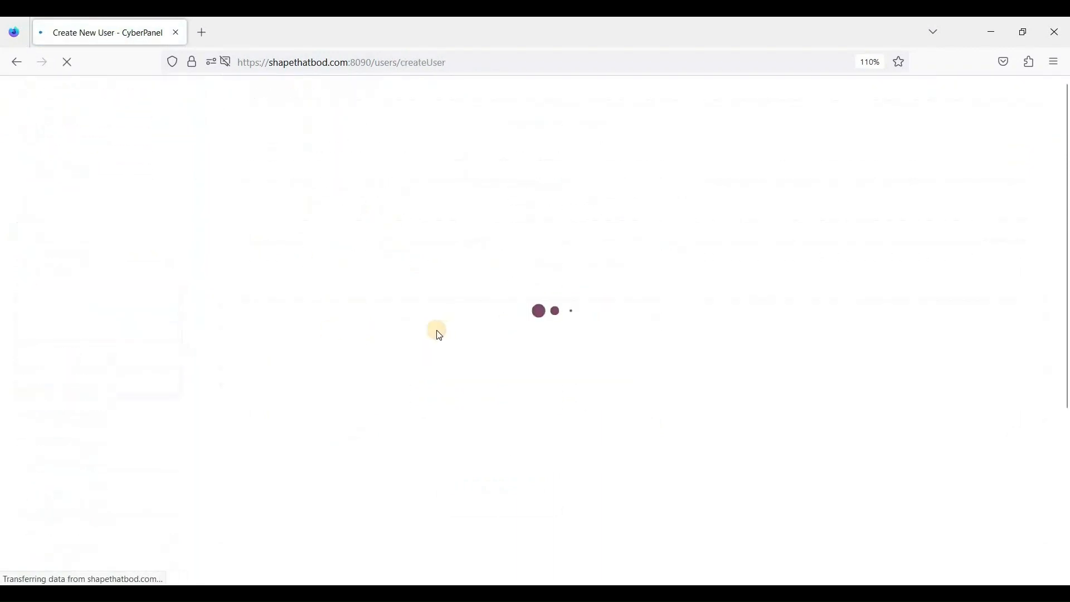
scroll(613, 311, "down", 4)
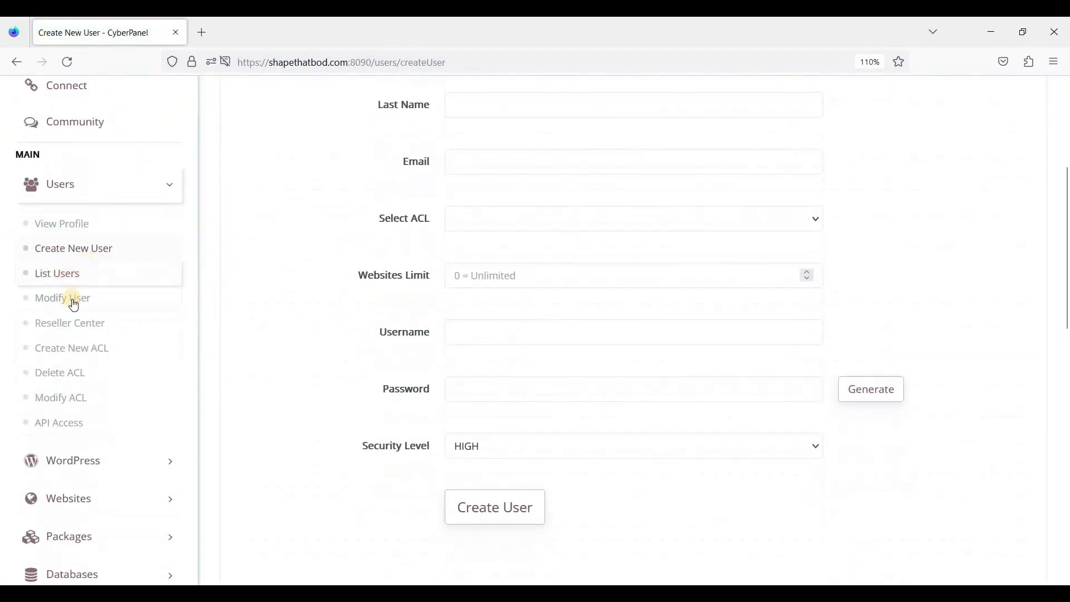
Load the admin account for modification and review its name, email, password, 2FA and security level fields
left_click(66, 302)
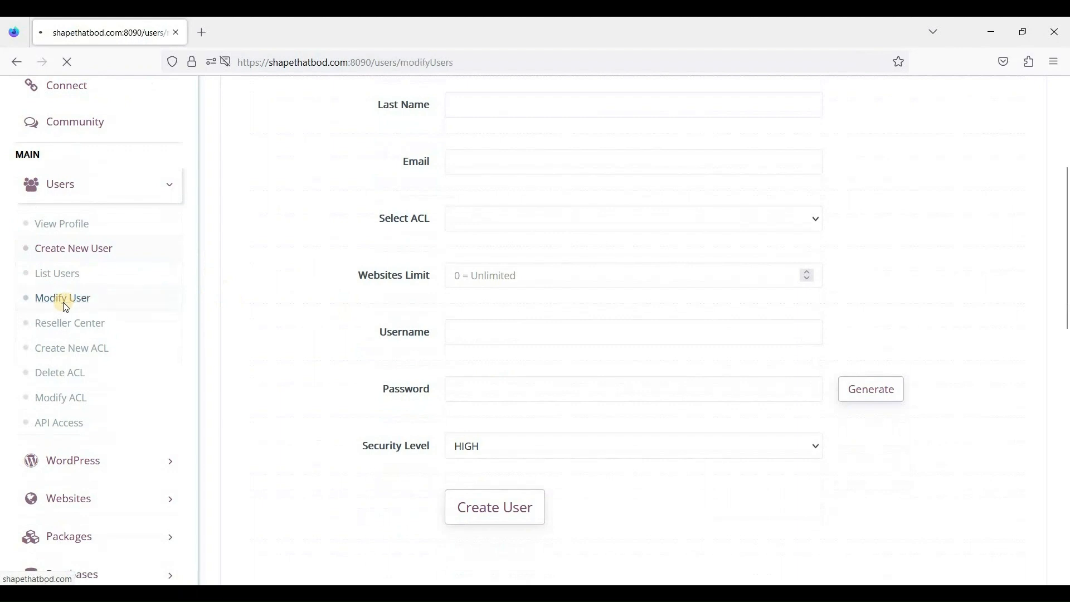
left_click(493, 289)
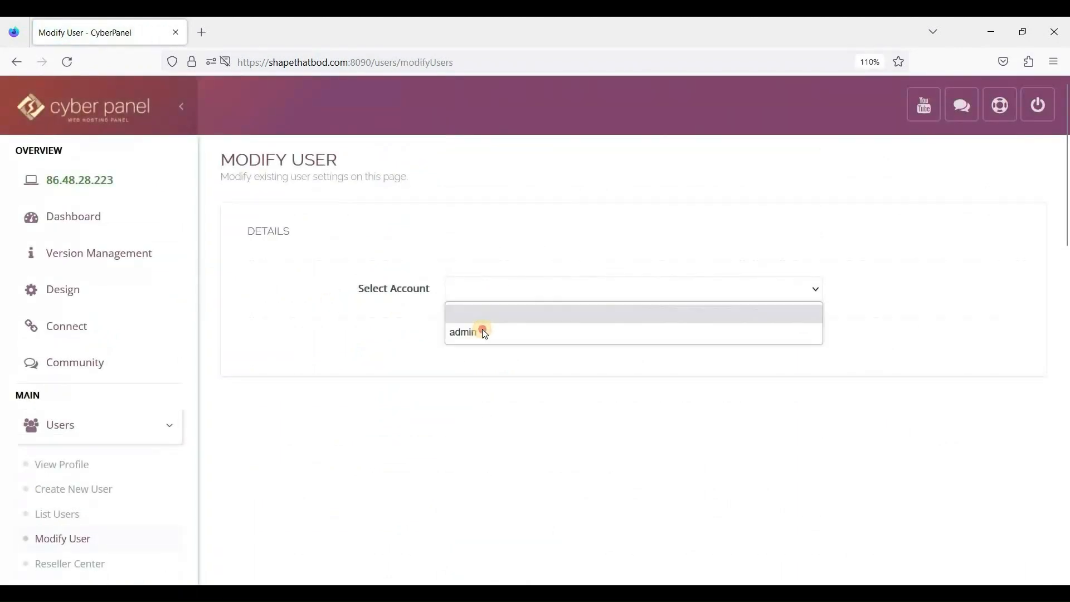
left_click(482, 329)
scroll(490, 323, "down", 4)
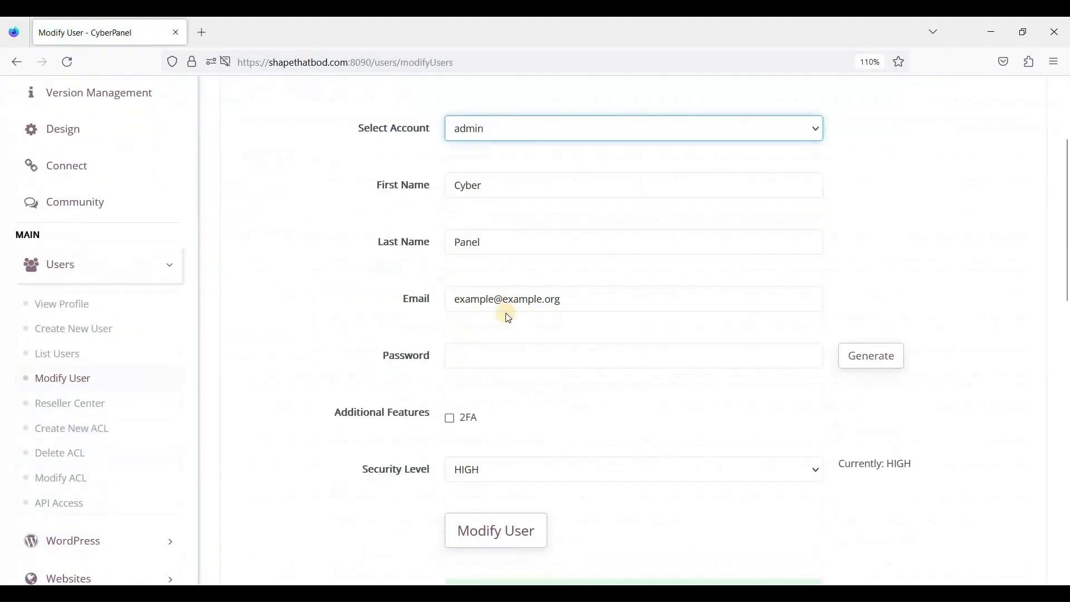
left_click(504, 355)
left_click(455, 428)
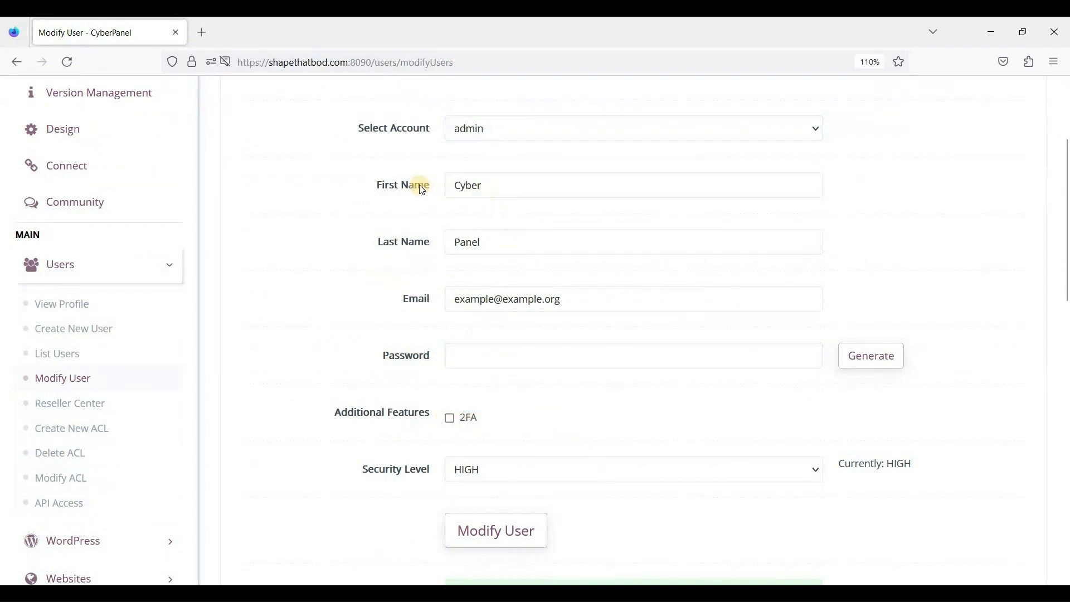
Open the Reseller Center and review its user, new owner and websites limit settings
left_click(89, 411)
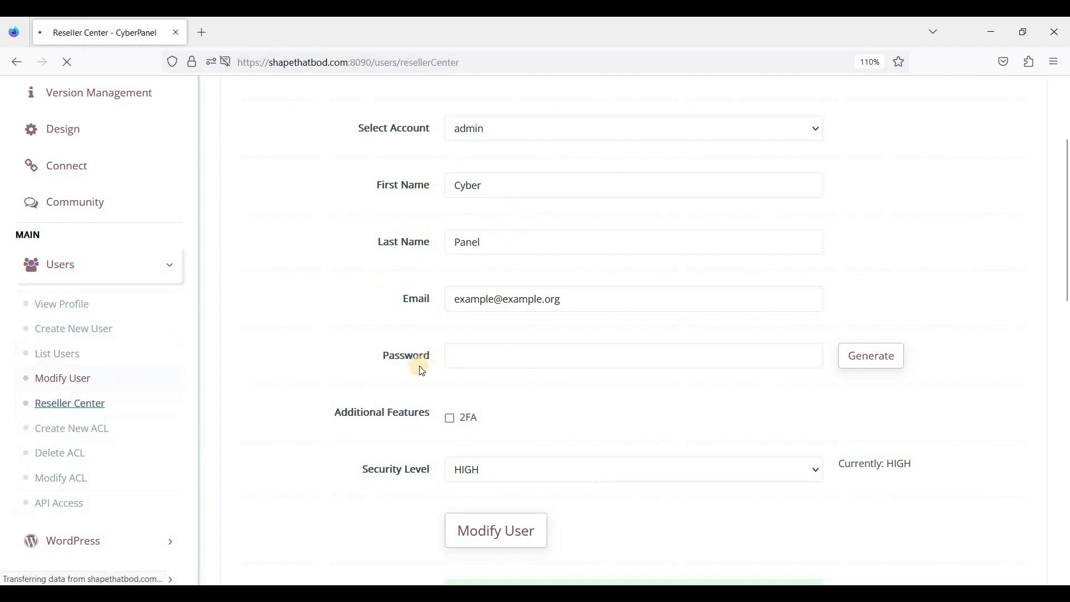
scroll(505, 242, "down", 1)
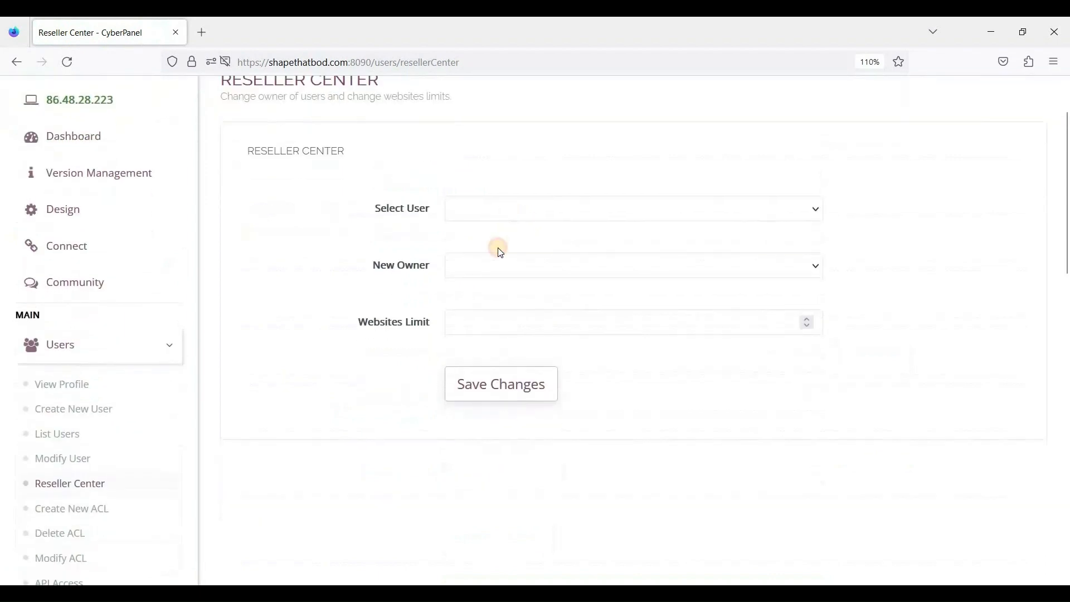
Check the choices offered for the user and the new owner in the Reseller Center
left_click(486, 216)
left_click(383, 232)
scroll(281, 309, "down", 2)
scroll(490, 278, "up", 2)
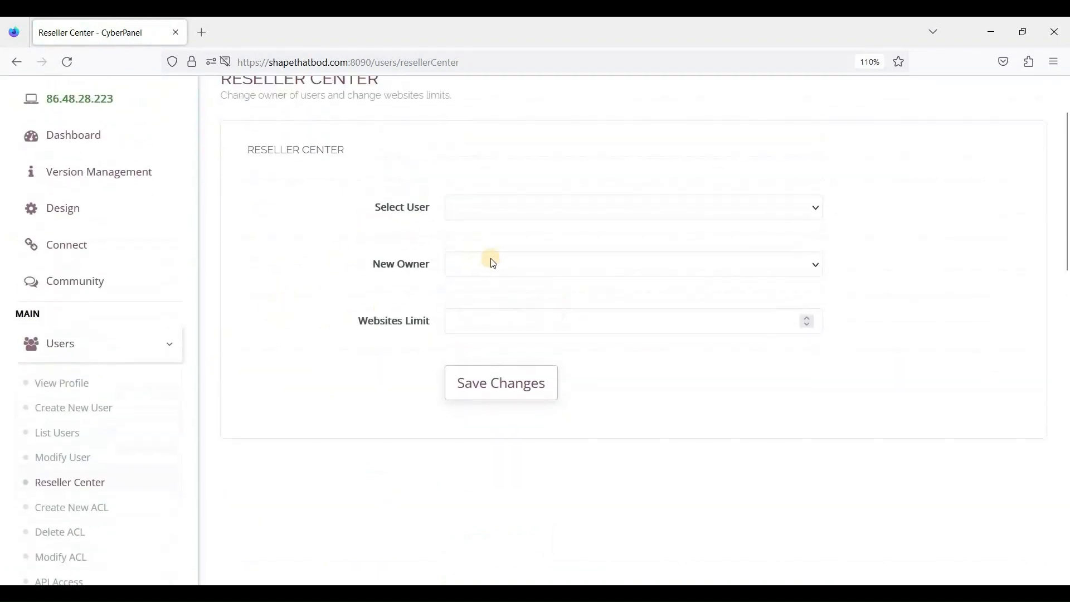
left_click(490, 265)
left_click(311, 220)
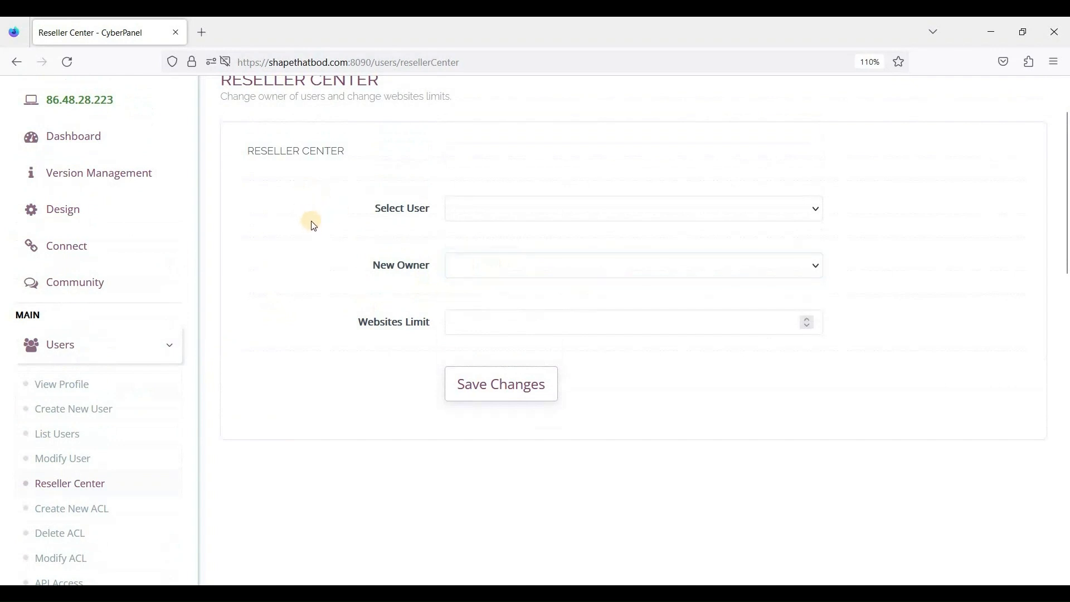
scroll(267, 222, "up", 2)
triple_click(383, 239)
scroll(498, 216, "down", 2)
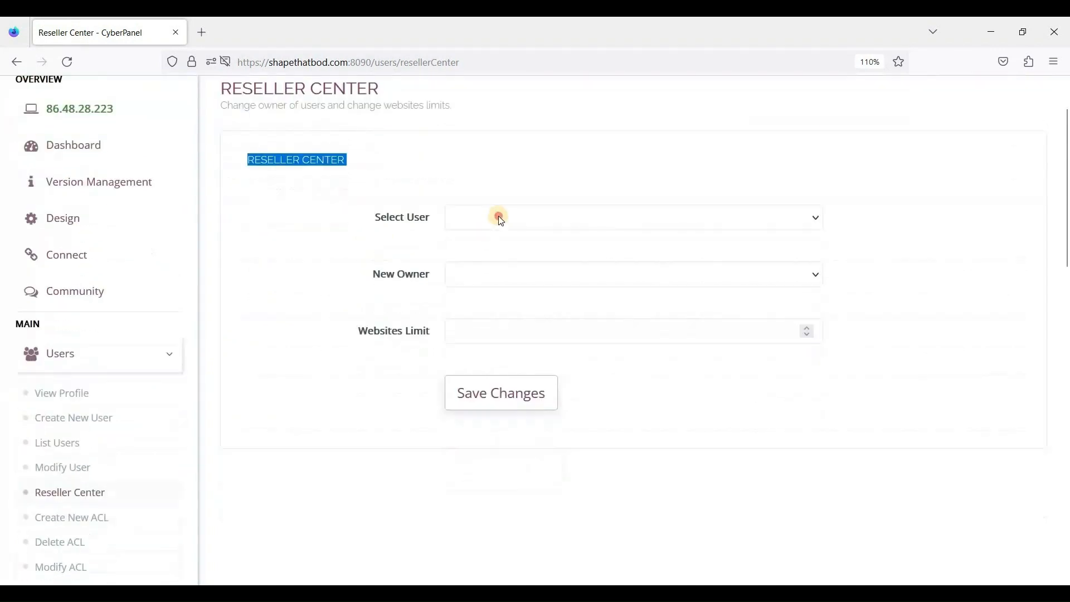
left_click(498, 215)
left_click(319, 215)
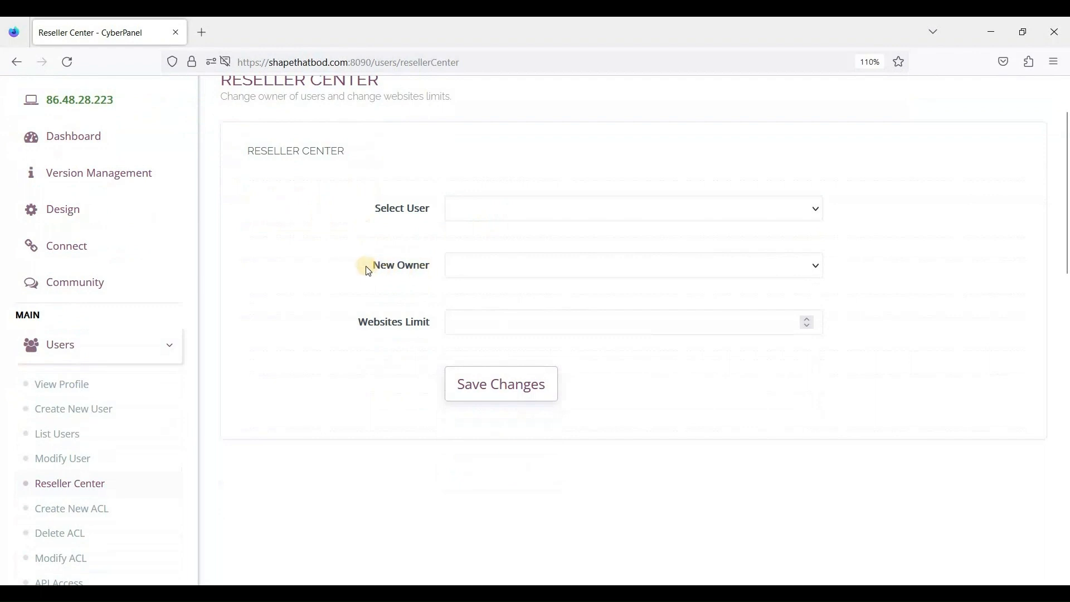
scroll(436, 279, "up", 2)
scroll(335, 277, "down", 3)
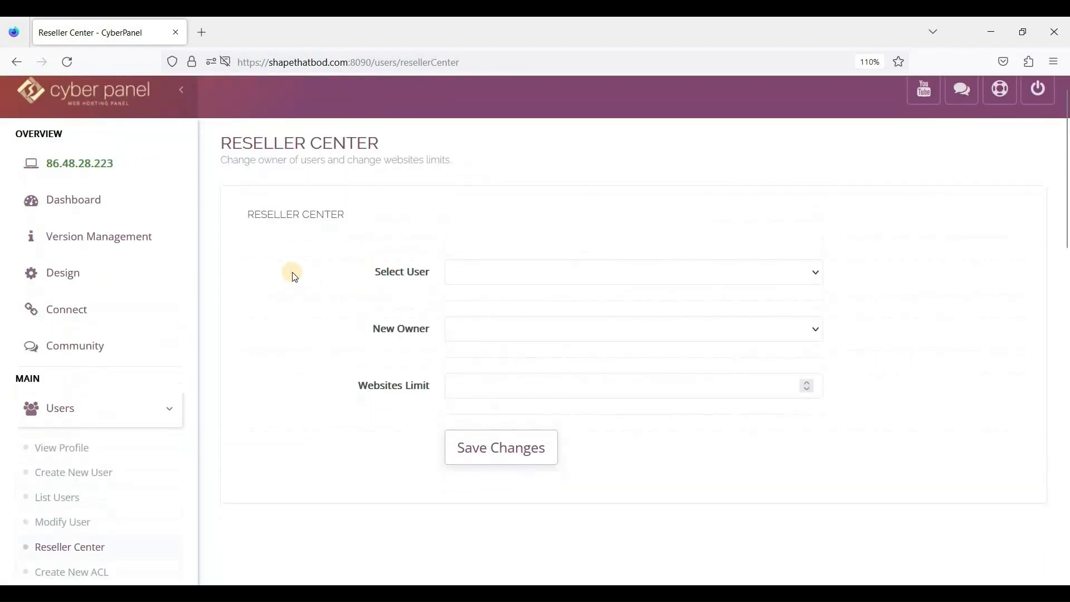
scroll(458, 234, "up", 2)
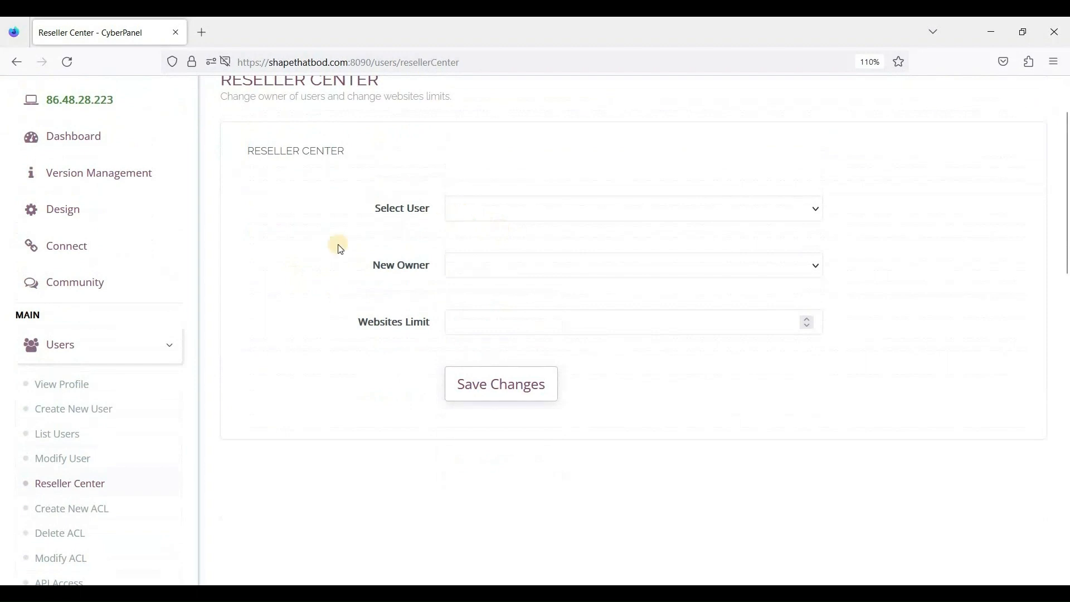
Open the form for creating a new ACL and review its name, admin and management permission fields
scroll(100, 409, "down", 2)
left_click(89, 427)
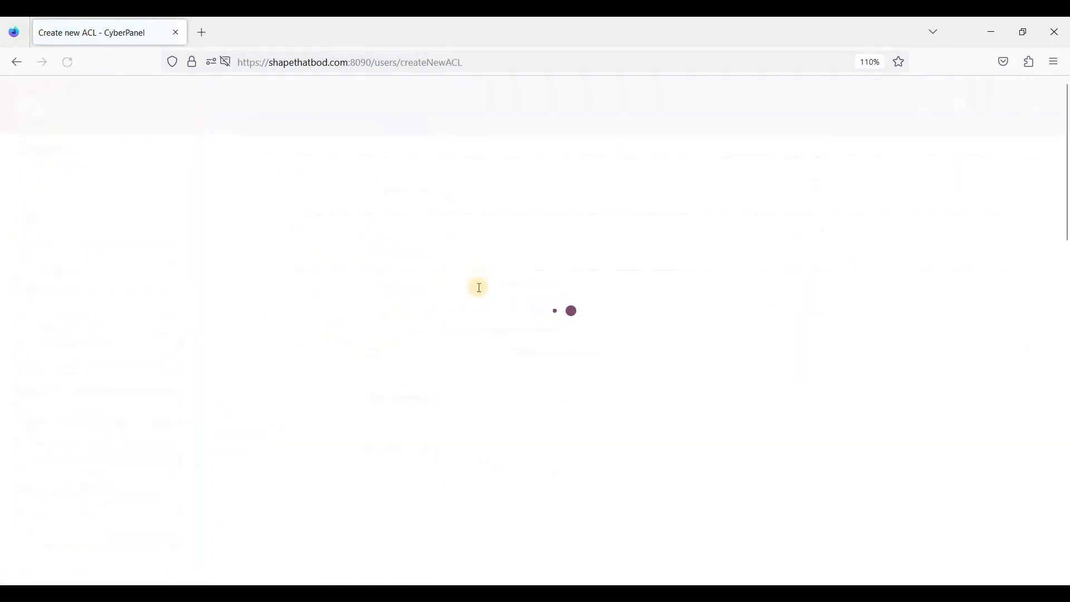
scroll(454, 274, "down", 2)
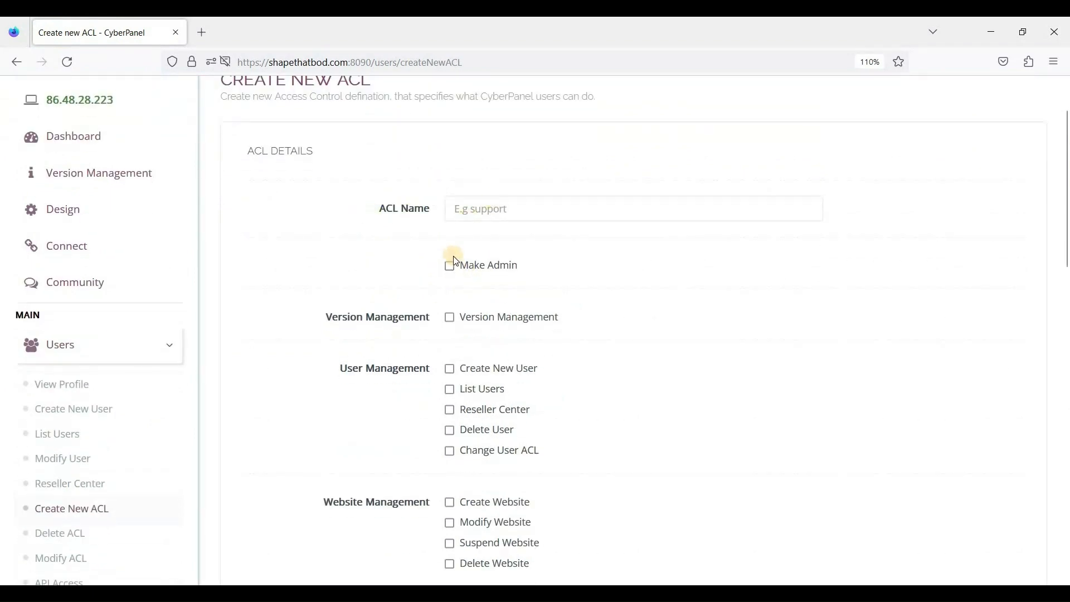
scroll(440, 268, "up", 2)
scroll(346, 260, "down", 4)
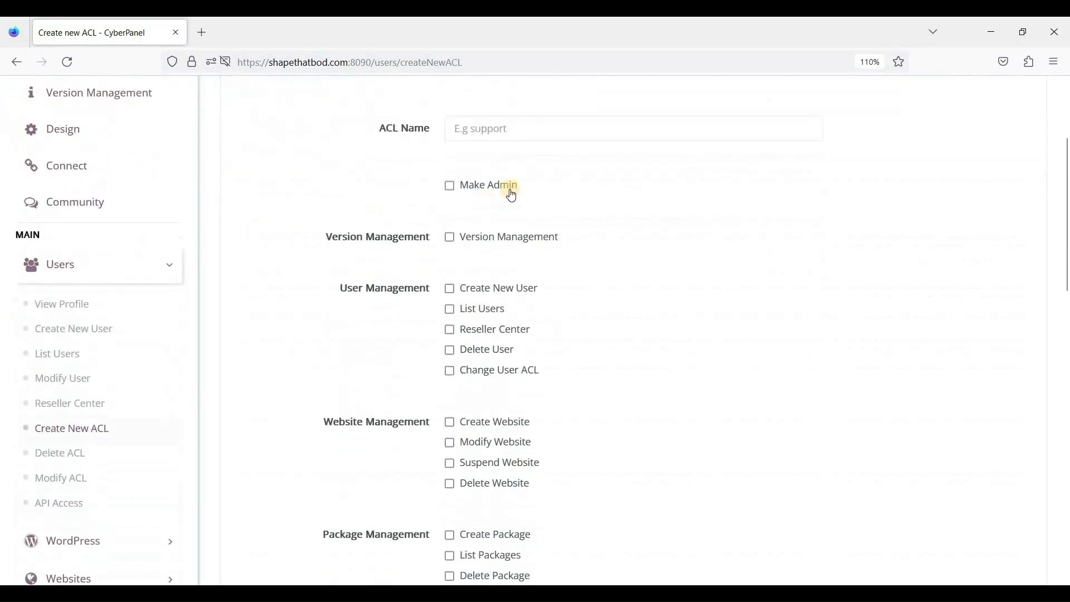
scroll(451, 245, "up", 3)
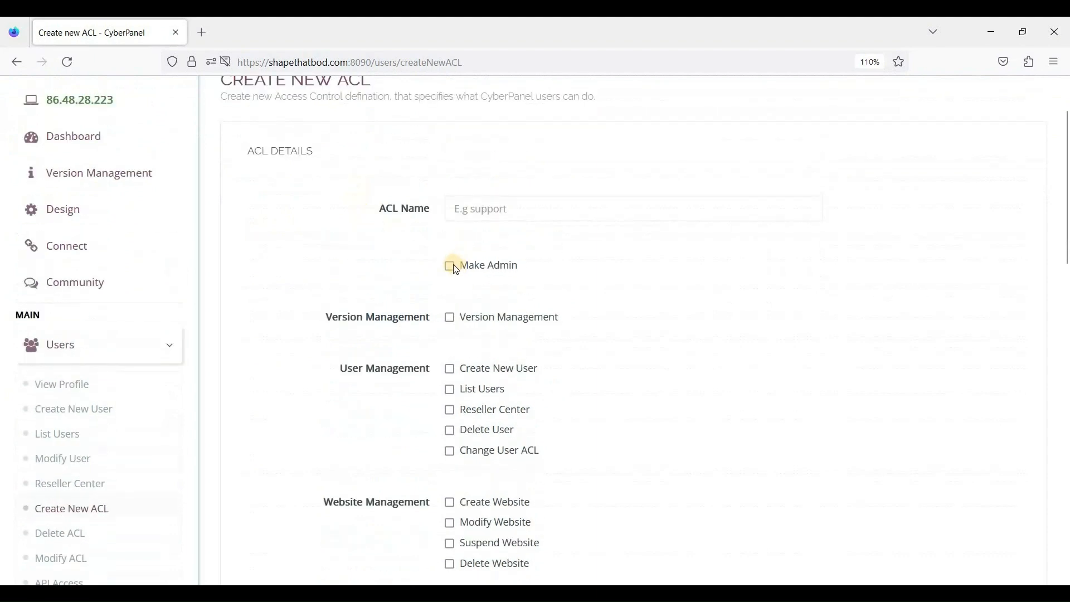
Enable Make Admin for the new ACL and look through the permissions it selects
left_click(498, 268)
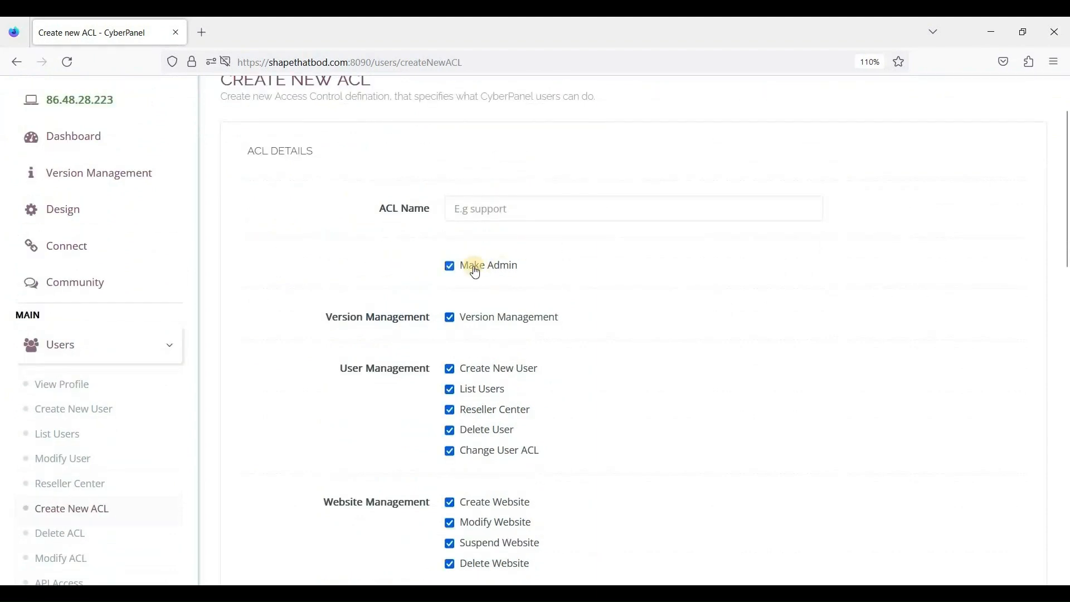
scroll(382, 272, "down", 15)
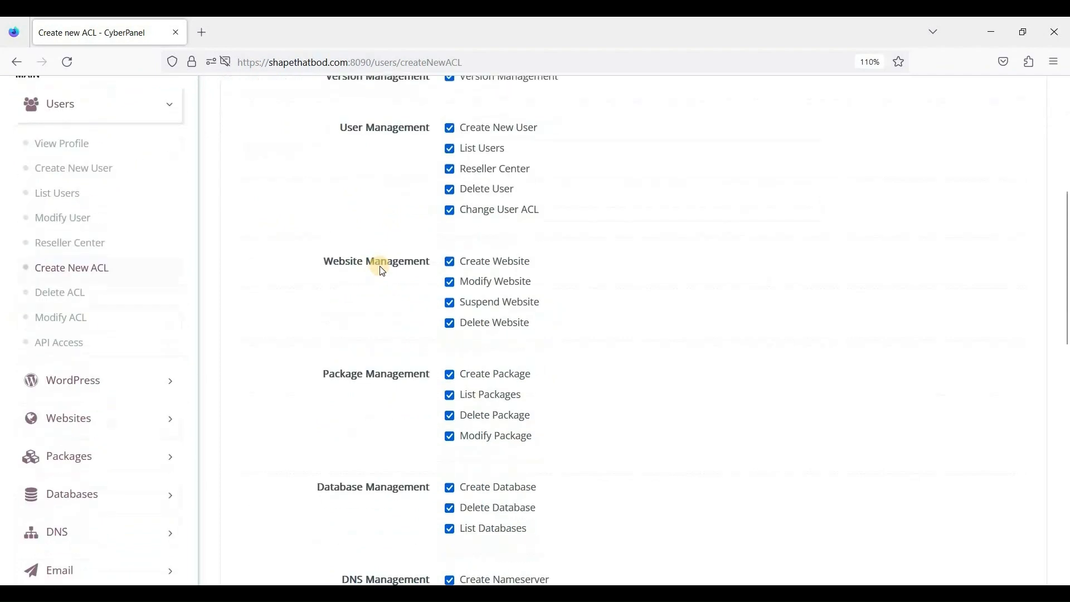
scroll(458, 237, "up", 10)
scroll(457, 237, "up", 4)
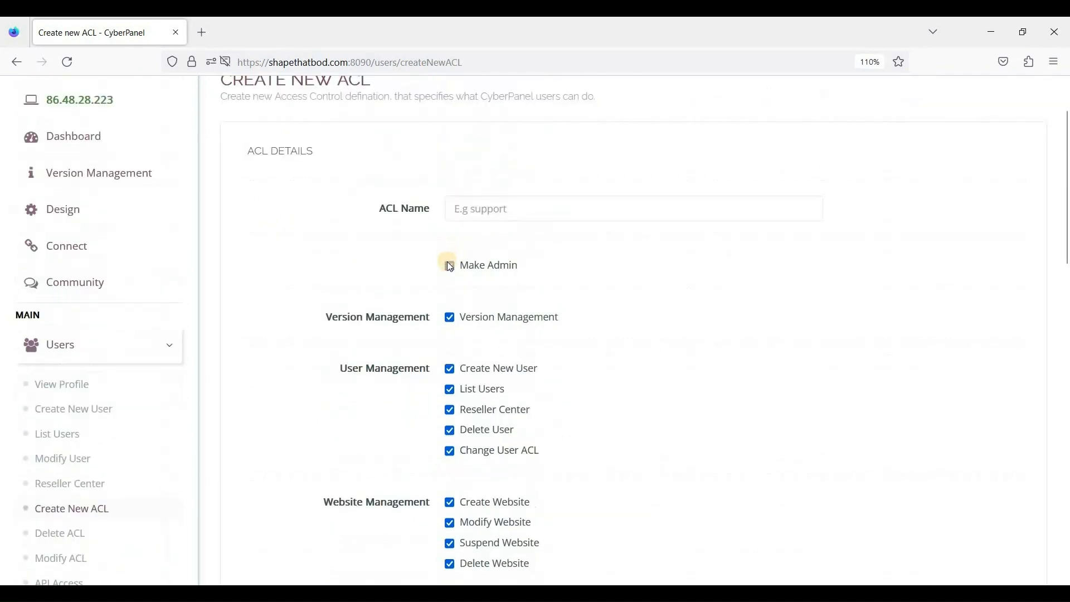
Examine the version, user, website, package, database and DNS permissions of the admin ACL
scroll(472, 196, "down", 3)
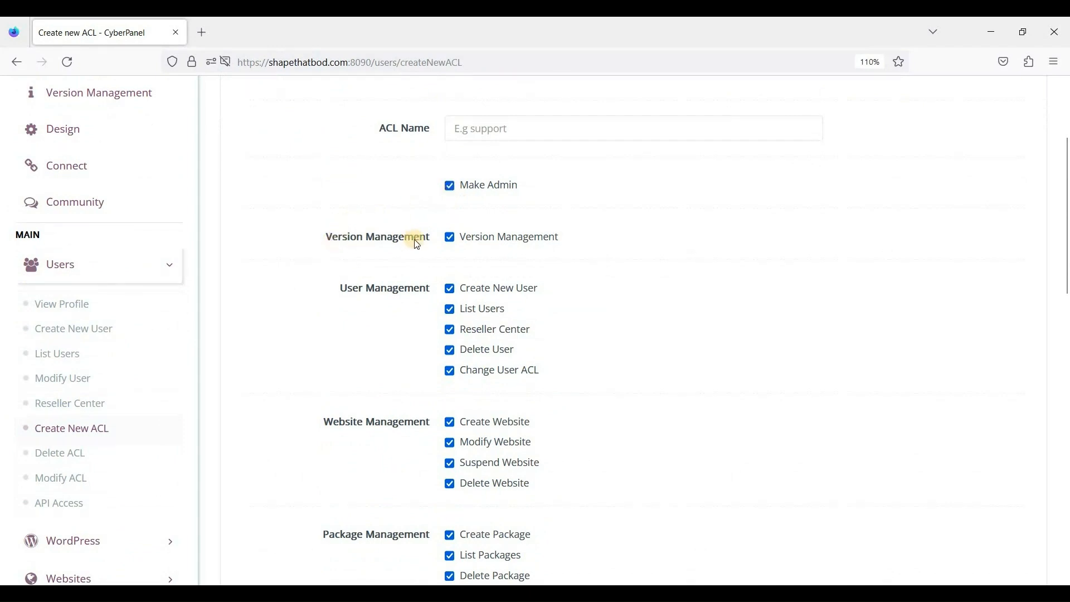
left_click_drag(384, 288, 410, 290)
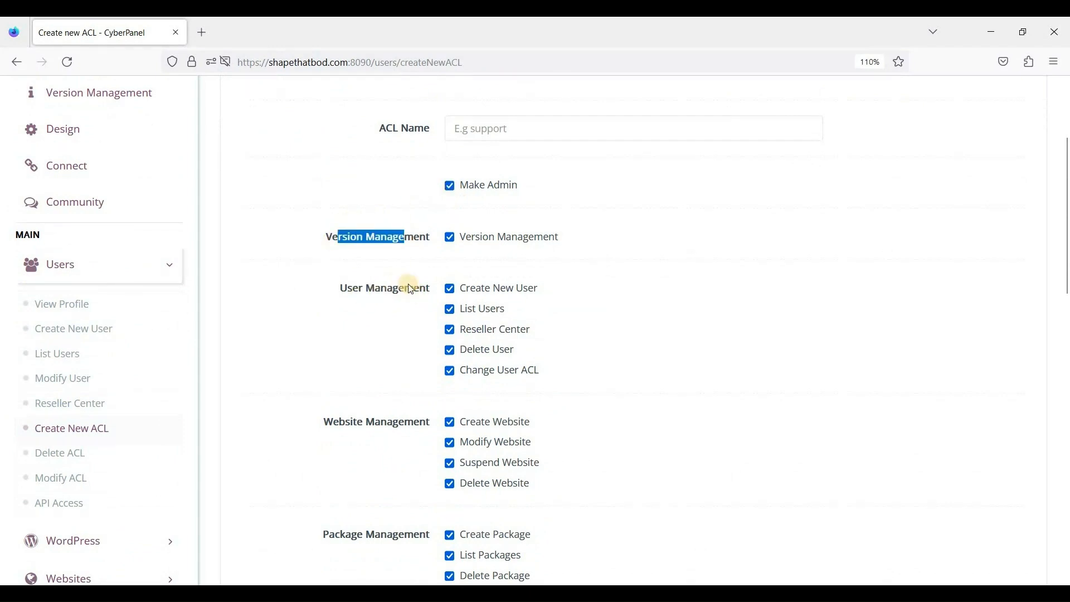
left_click(411, 289)
scroll(342, 215, "down", 4)
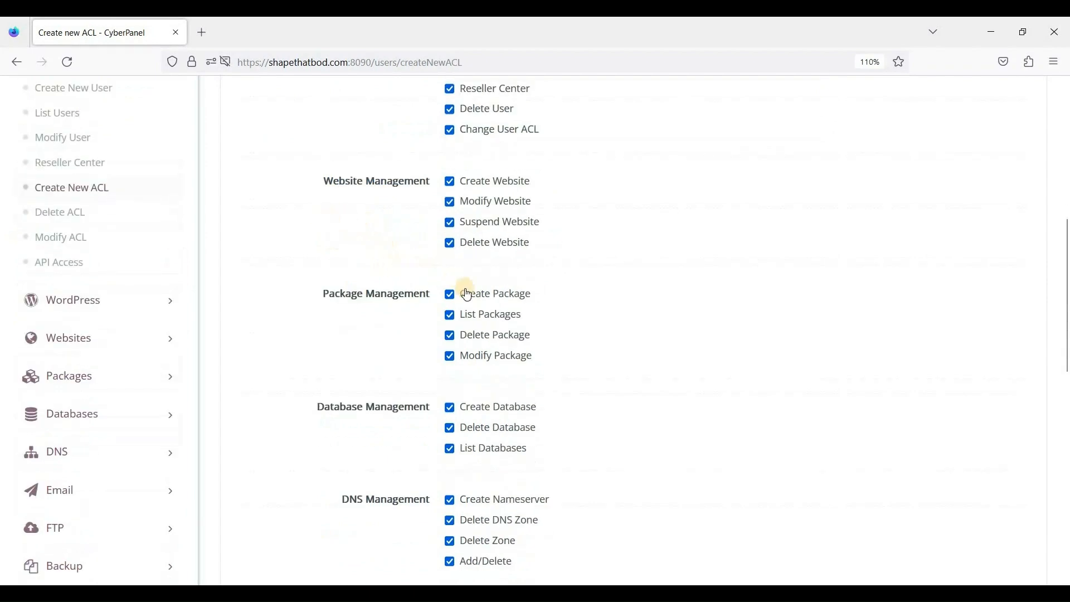
scroll(464, 297, "up", 6)
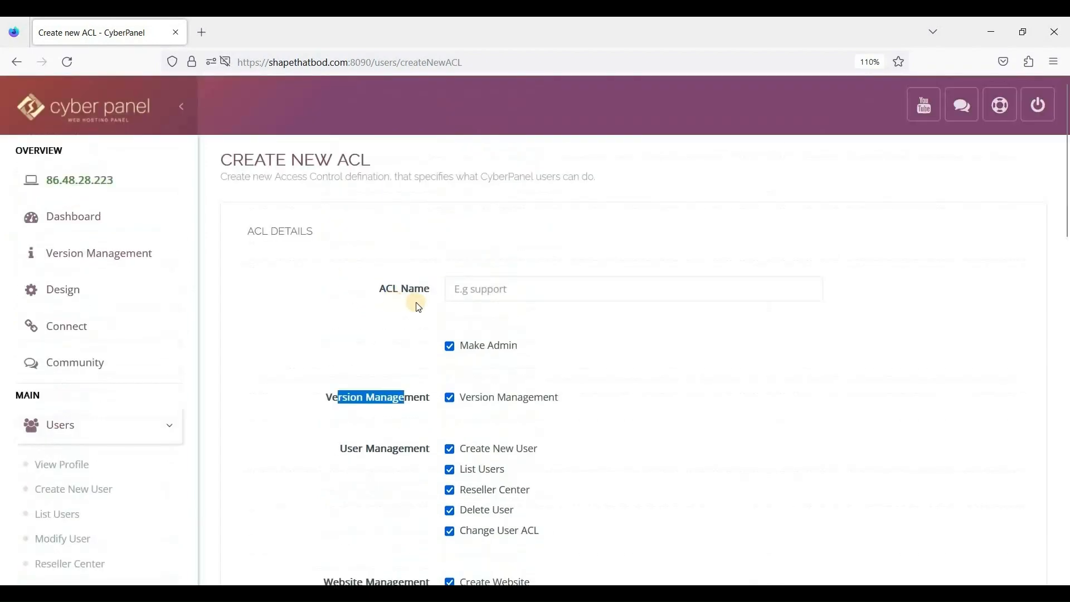
scroll(419, 307, "down", 3)
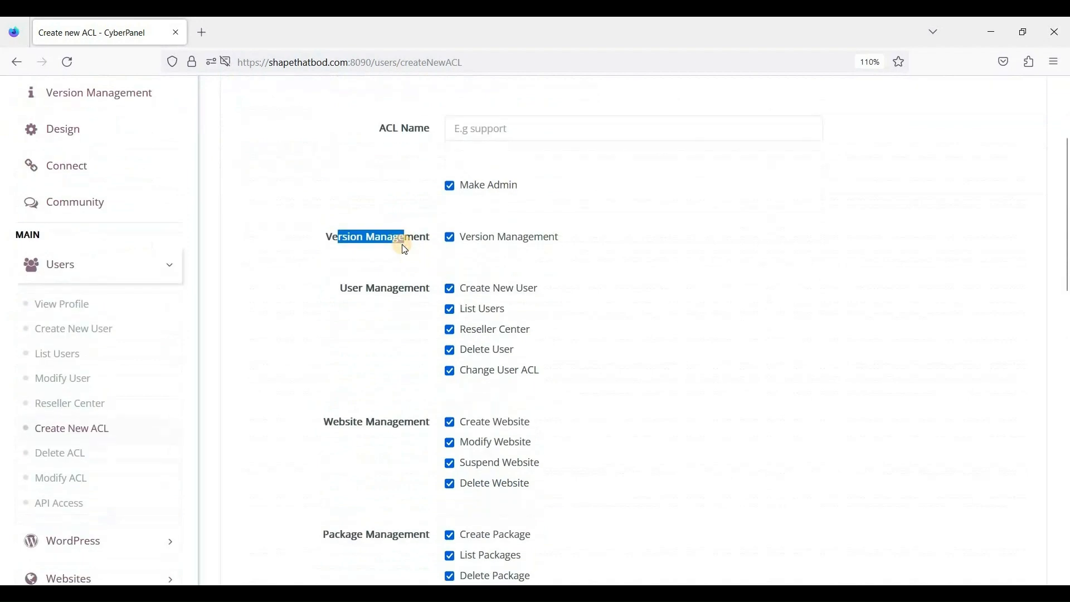
scroll(434, 228, "up", 2)
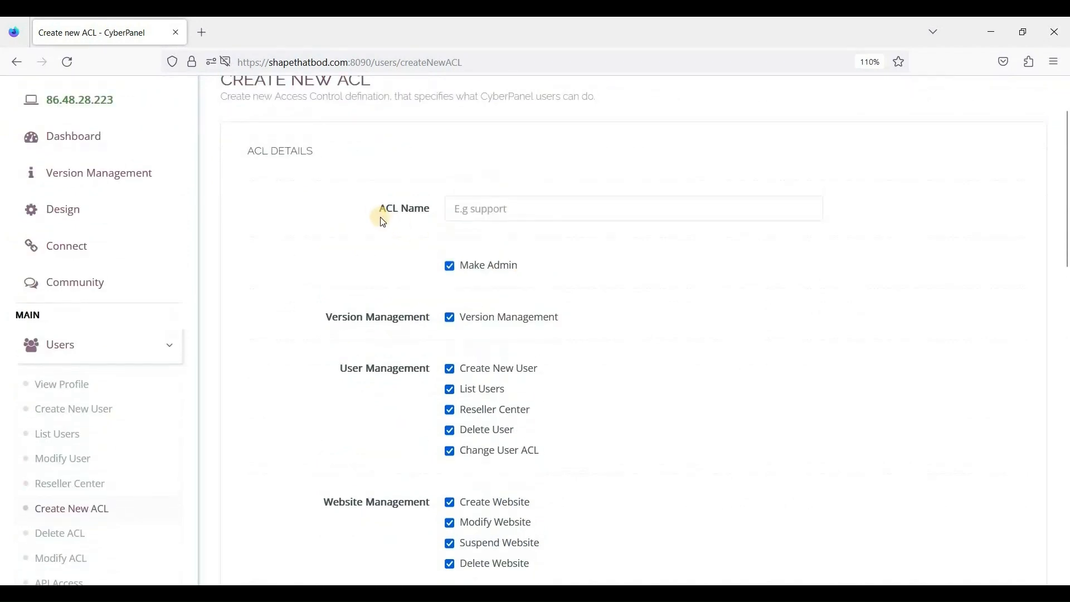
left_click(449, 266)
scroll(453, 286, "down", 2)
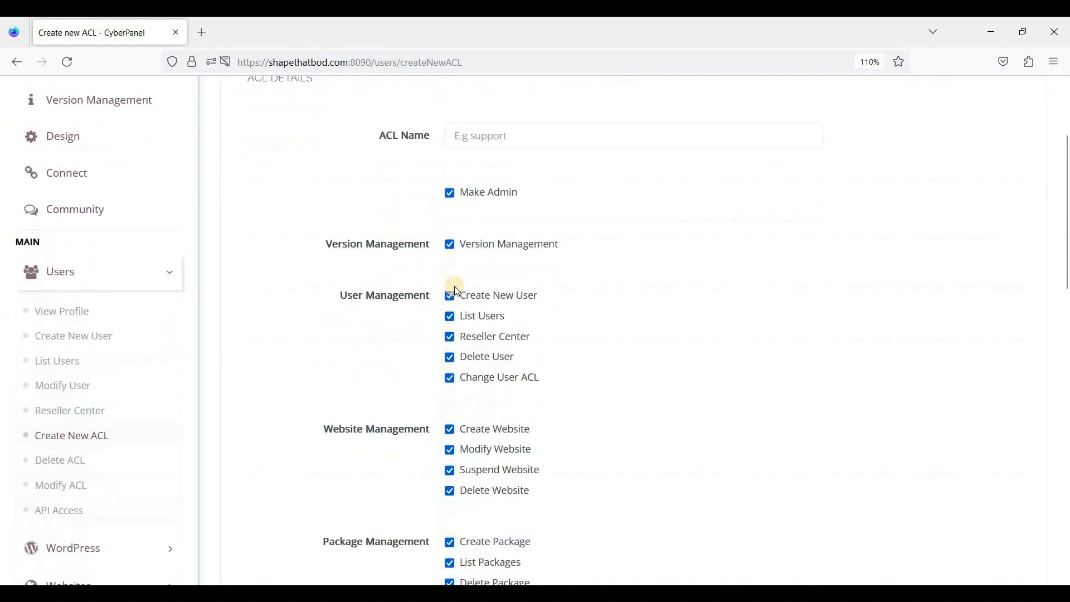
scroll(456, 288, "down", 4)
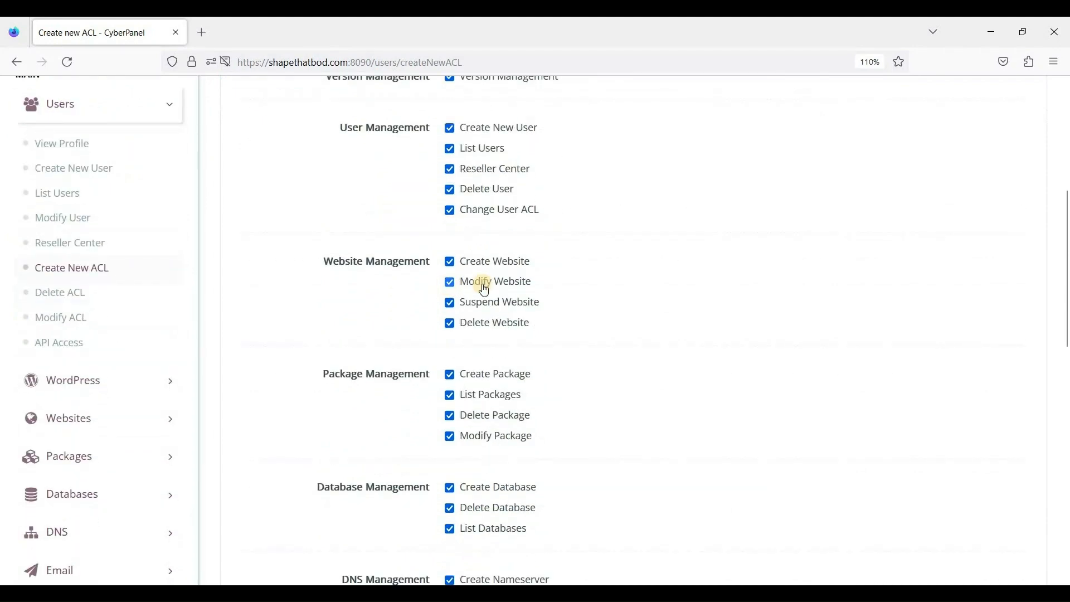
scroll(490, 282, "up", 4)
Disable Make Admin and review the website, package, database, DNS and email permissions of the new ACL
left_click(449, 186)
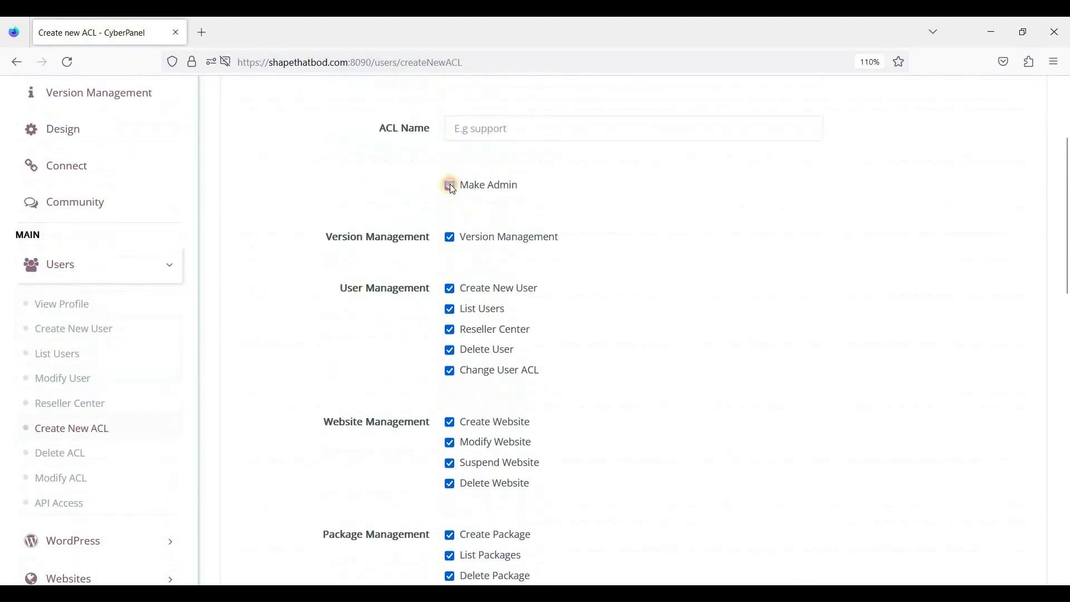
scroll(492, 361, "down", 6)
scroll(492, 361, "up", 6)
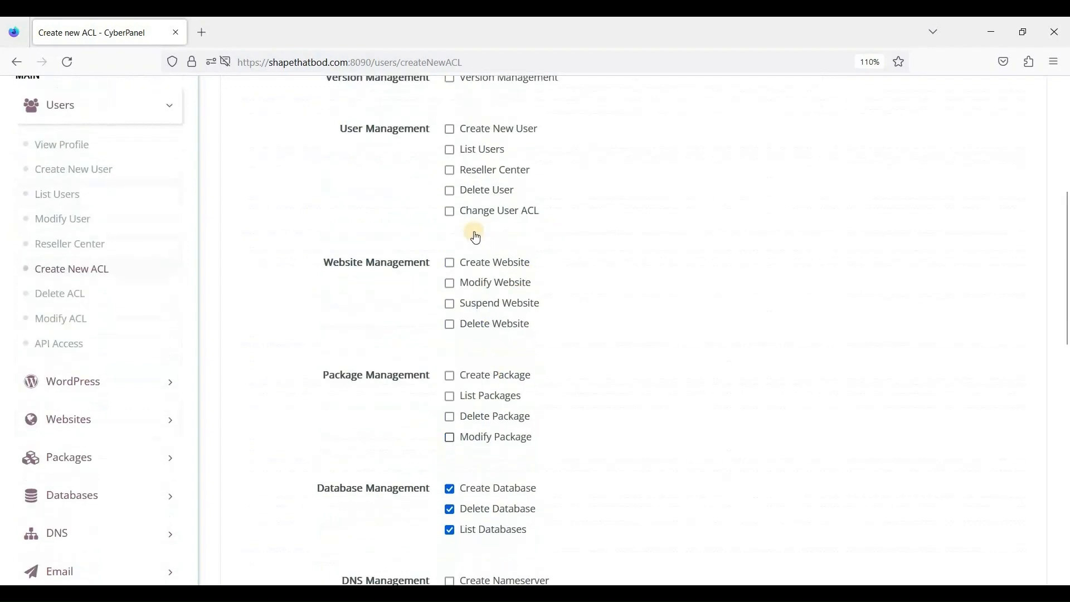
scroll(465, 370, "down", 8)
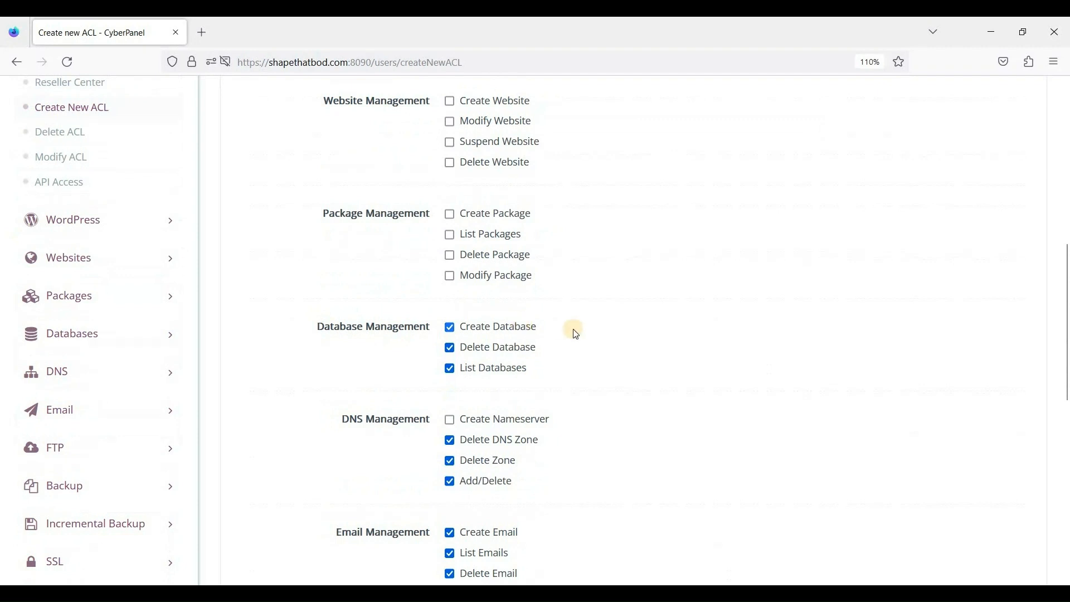
scroll(446, 270, "down", 2)
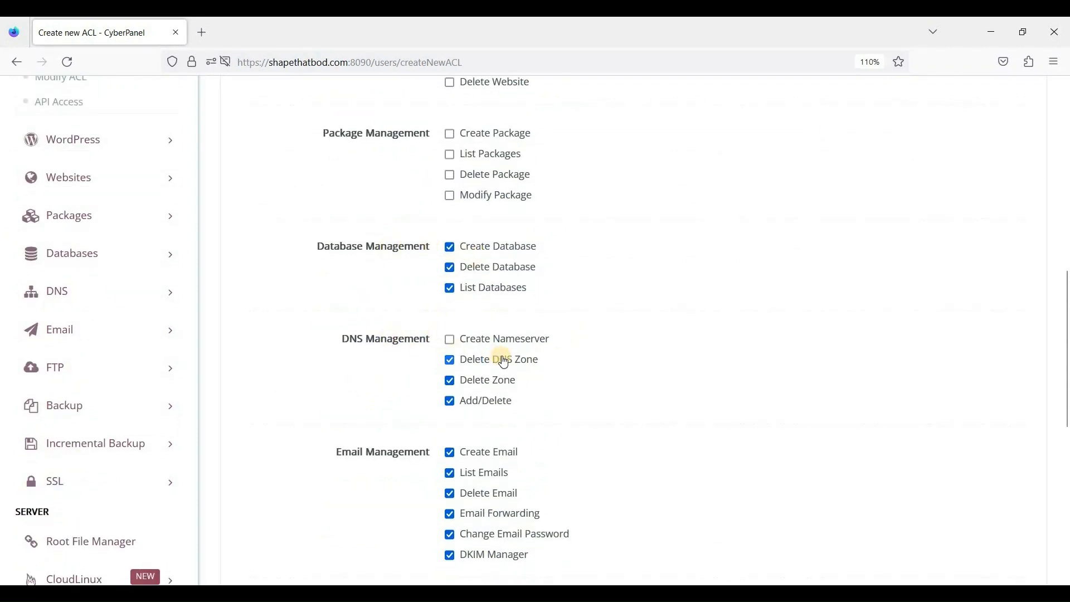
scroll(394, 351, "down", 5)
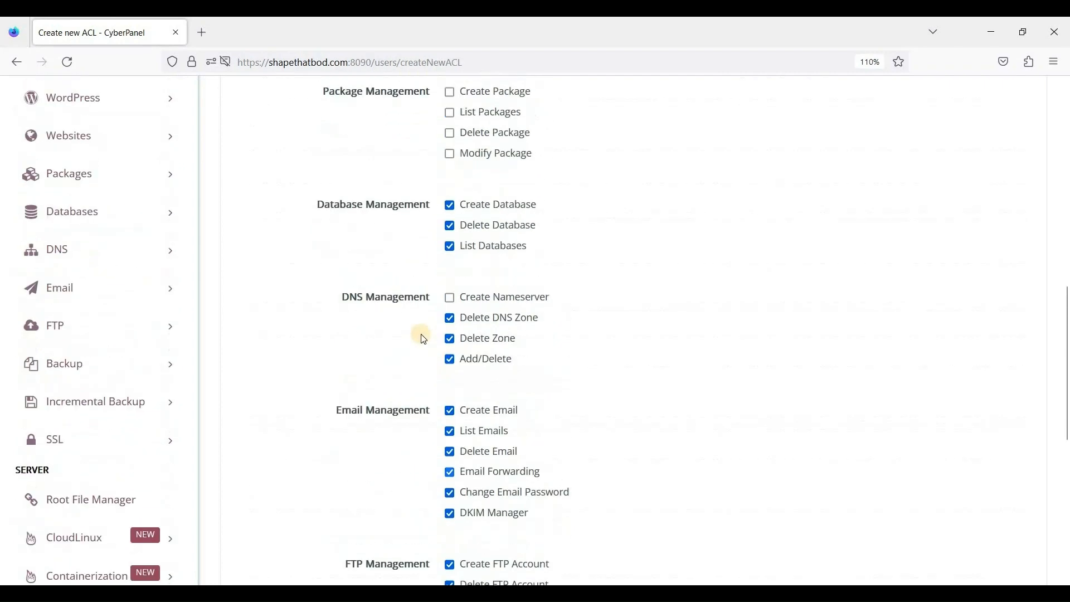
scroll(390, 329, "up", 5)
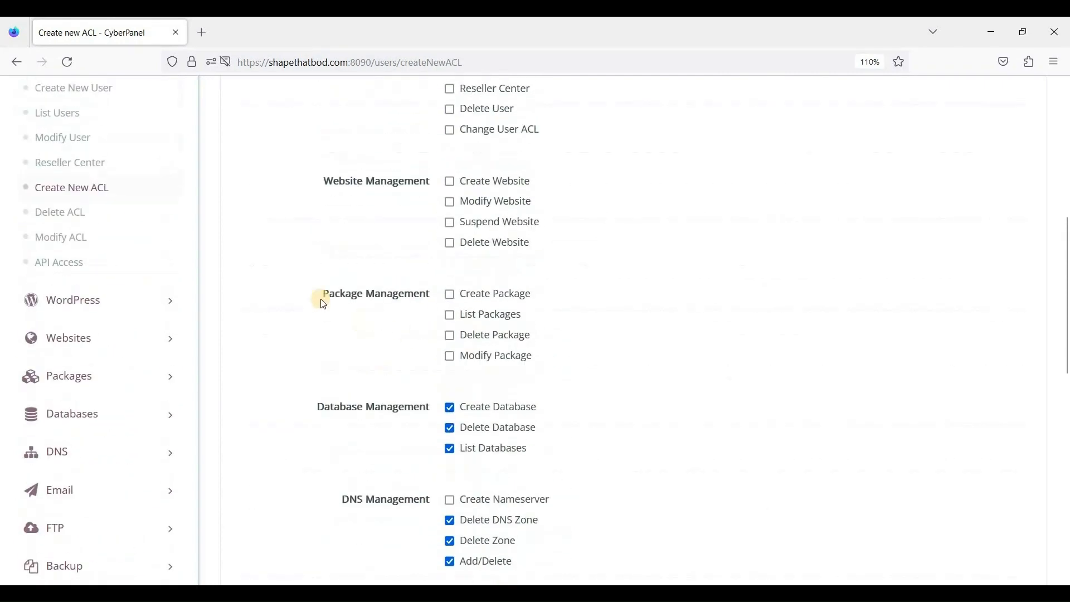
Open API Access, choose the admin user and set its access to Enable
scroll(91, 290, "up", 2)
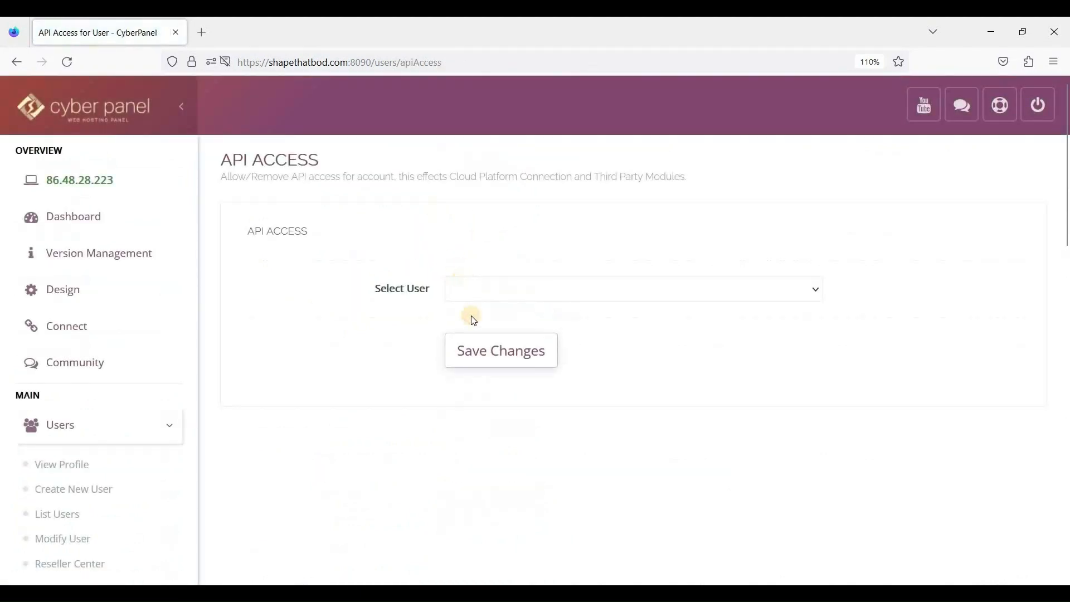
left_click(468, 290)
left_click(482, 332)
scroll(507, 290, "down", 2)
left_click(473, 276)
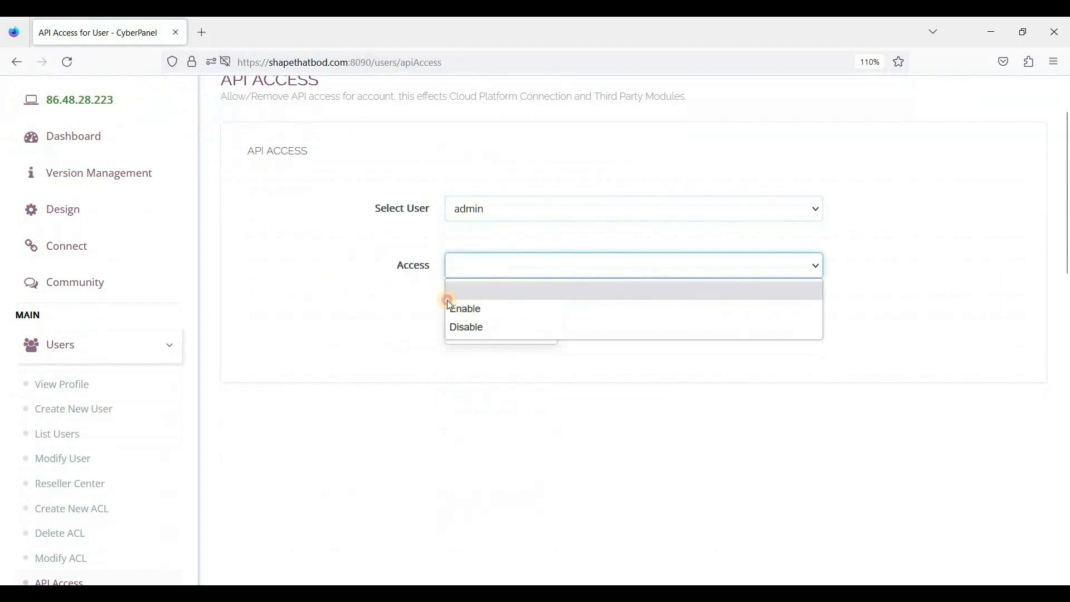
left_click(451, 305)
scroll(301, 197, "up", 2)
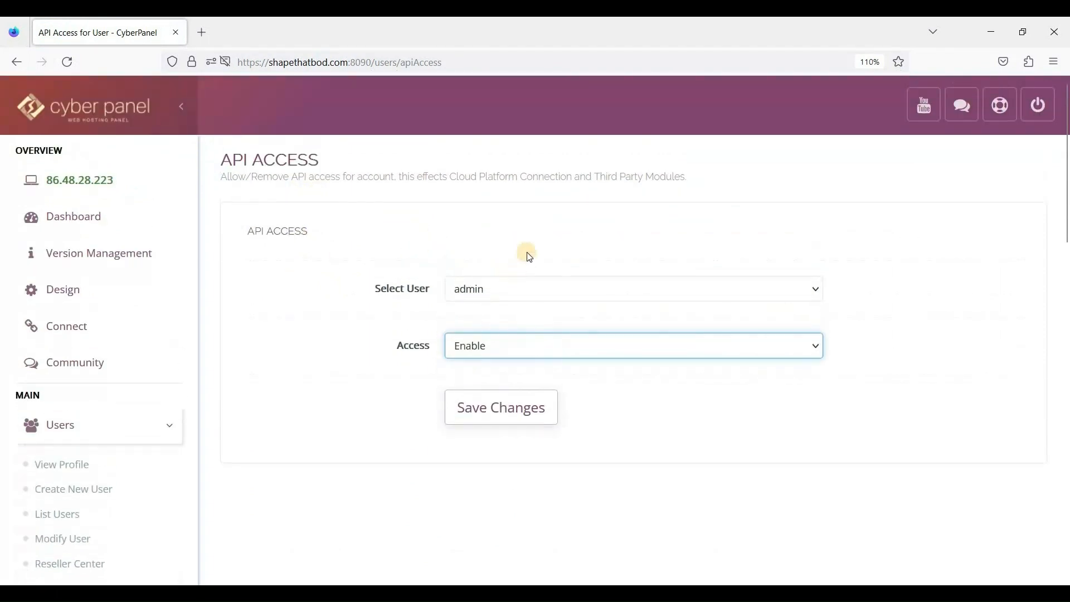
scroll(399, 282, "down", 2)
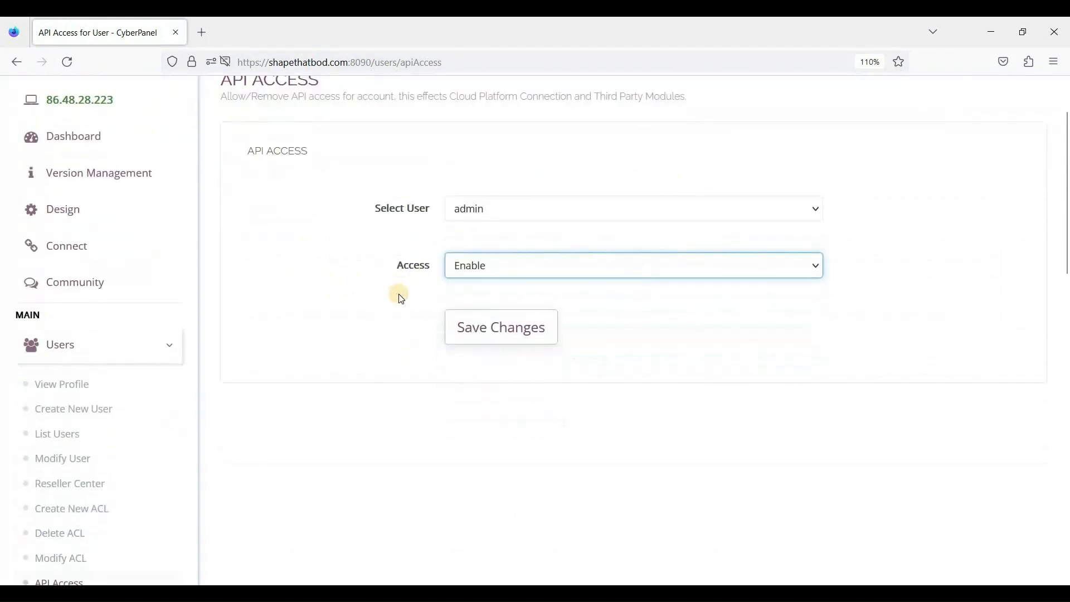
scroll(377, 307, "up", 2)
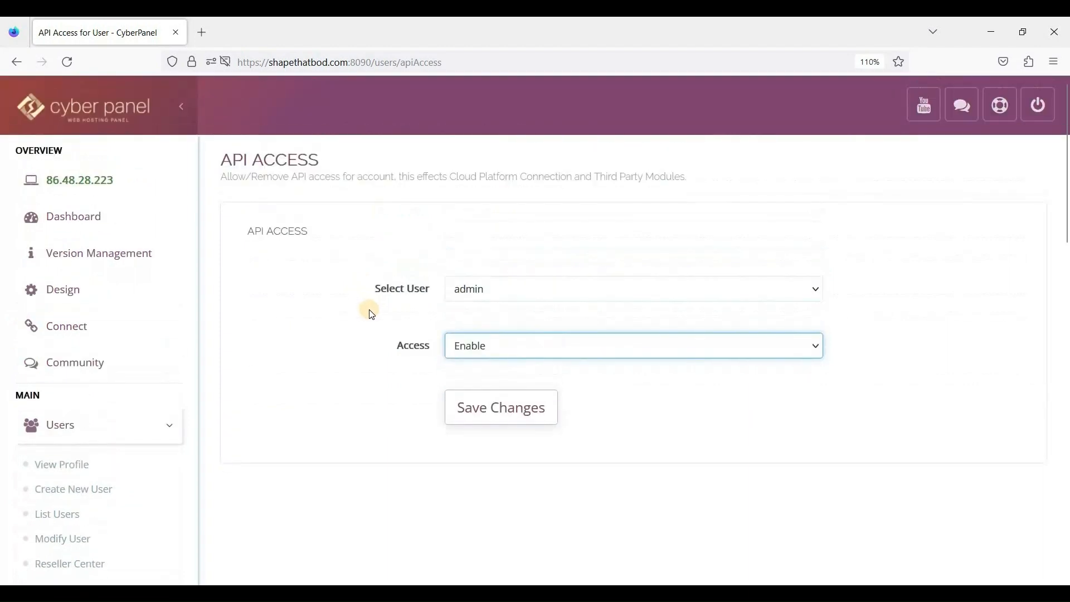
Open the Deploy WordPress page from the WordPress section
scroll(378, 312, "down", 8)
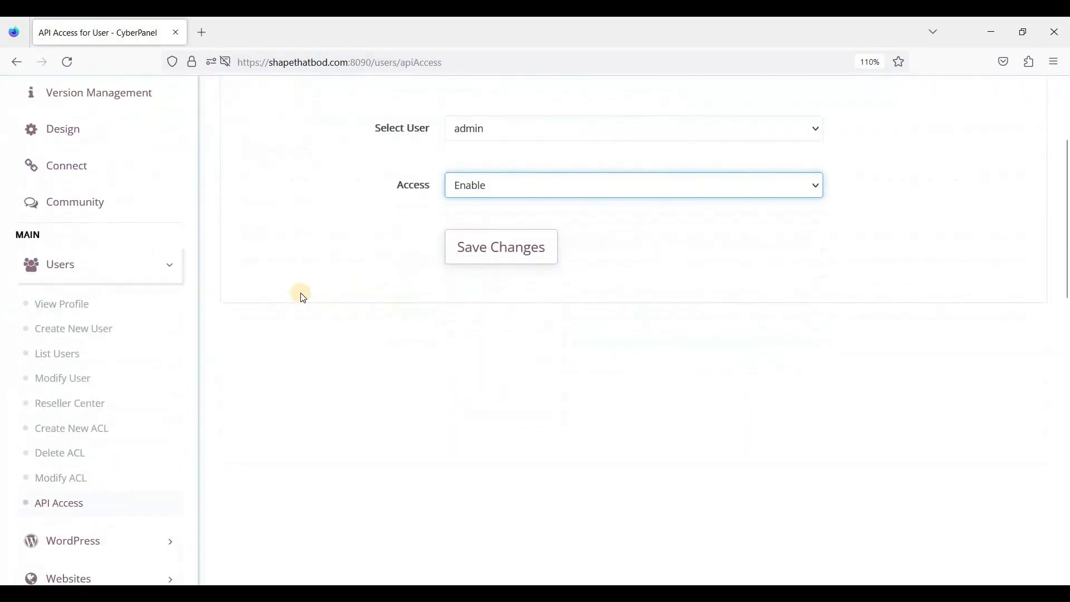
left_click(168, 371)
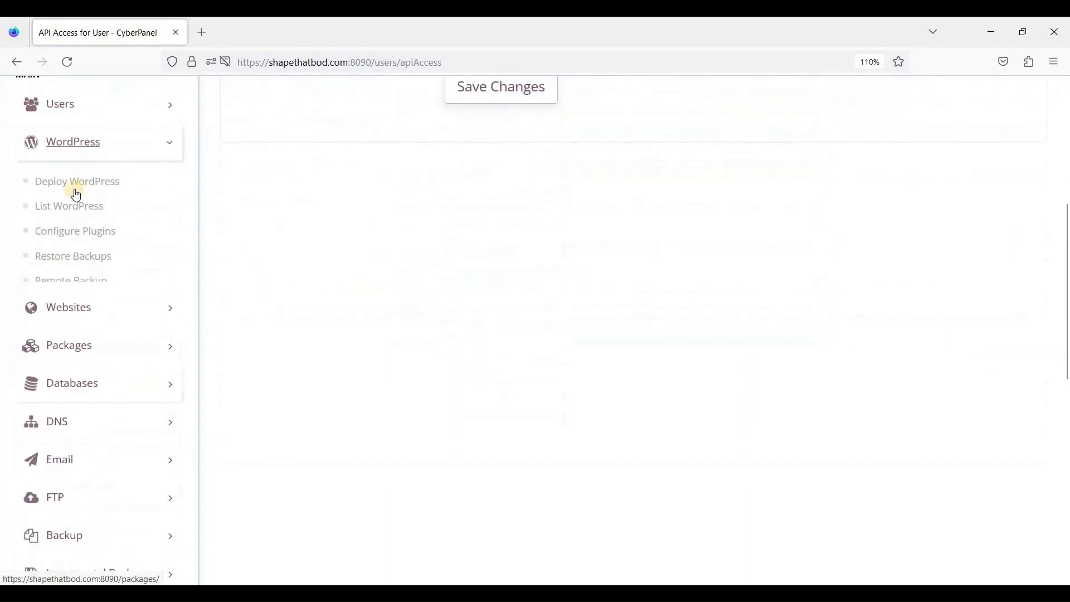
left_click(86, 183)
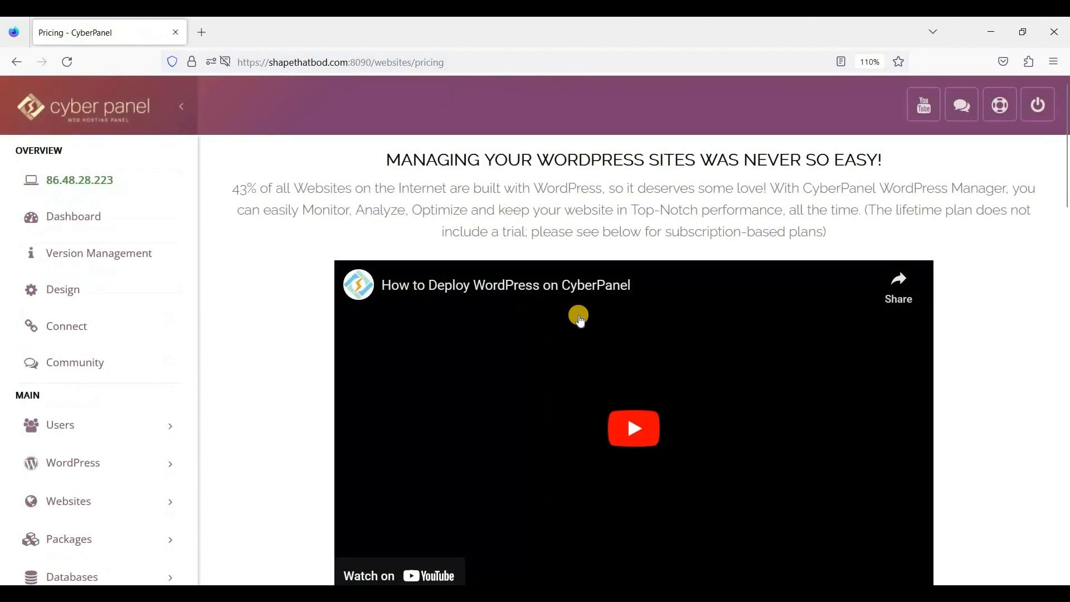
Examine the one-time All Addons plan and the monthly Rspamd Manager and WordPress Manager plans on the pricing page
scroll(482, 313, "down", 7)
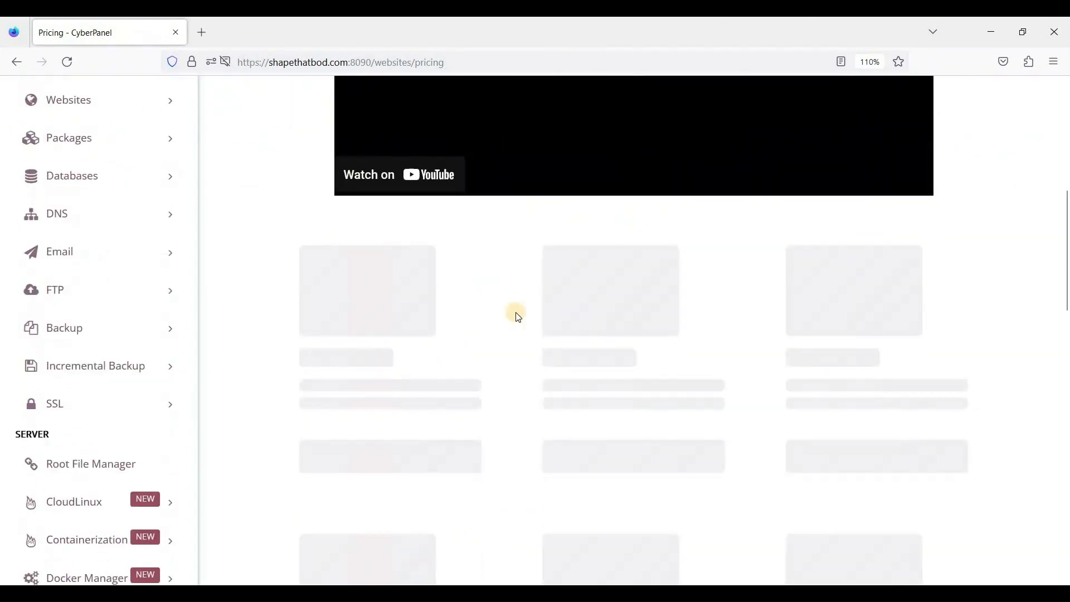
scroll(515, 313, "up", 3)
scroll(553, 319, "down", 4)
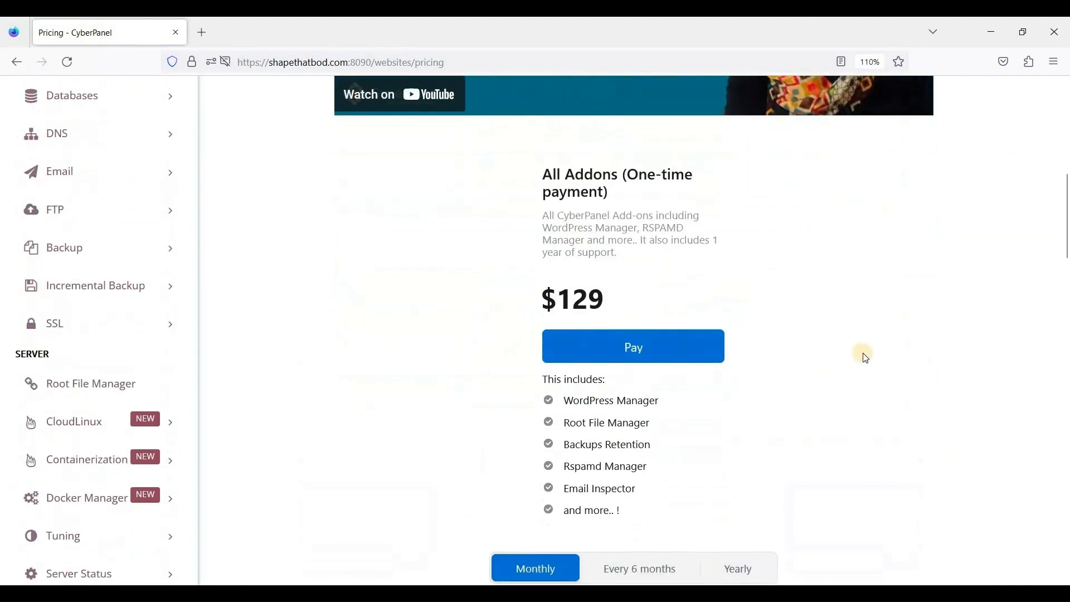
scroll(480, 310, "down", 3)
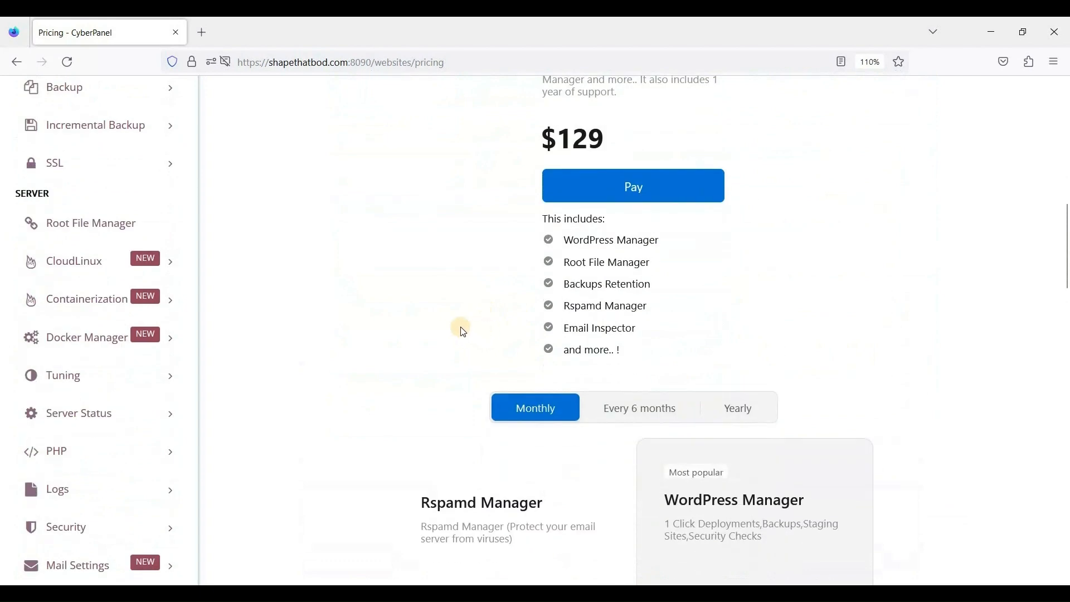
scroll(566, 372, "down", 4)
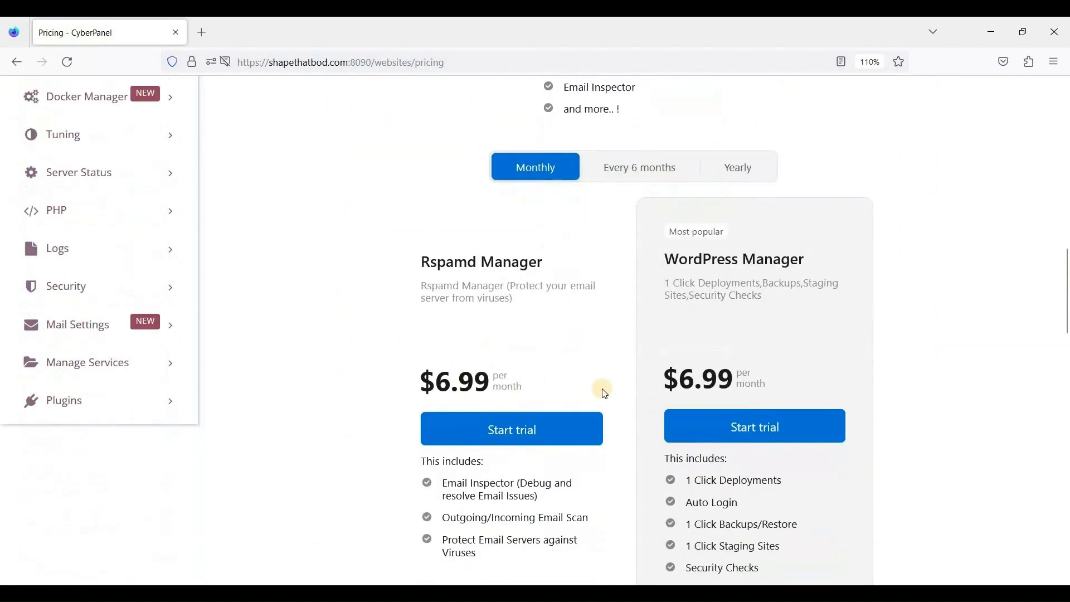
scroll(460, 322, "up", 15)
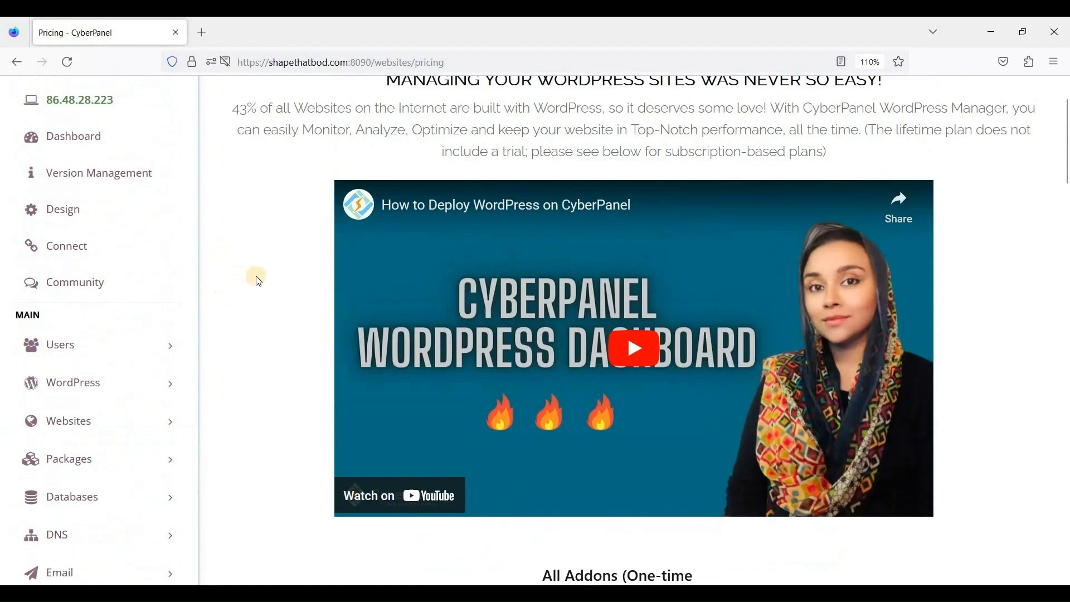
Open the Create Website page, choose the Default package and set admin as the owner
left_click(167, 419)
scroll(66, 323, "down", 3)
left_click(89, 301)
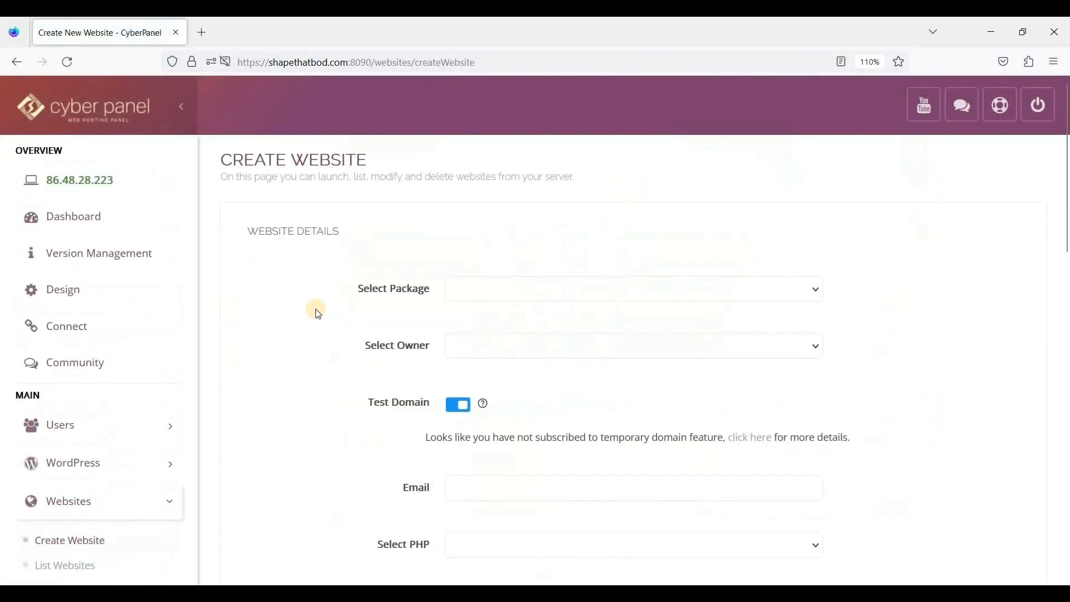
left_click(495, 288)
left_click(495, 330)
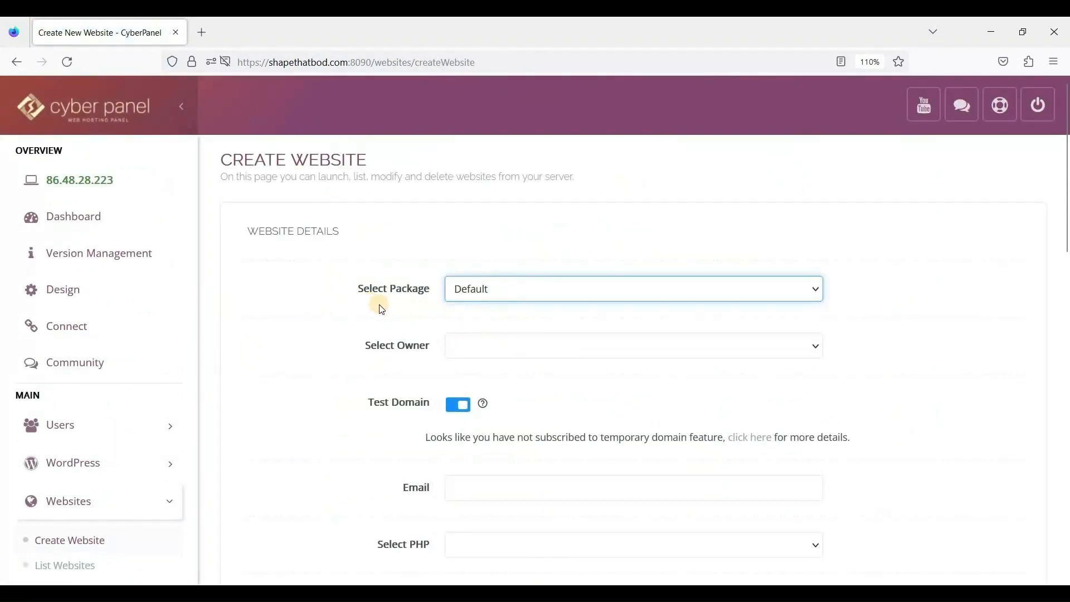
left_click(504, 293)
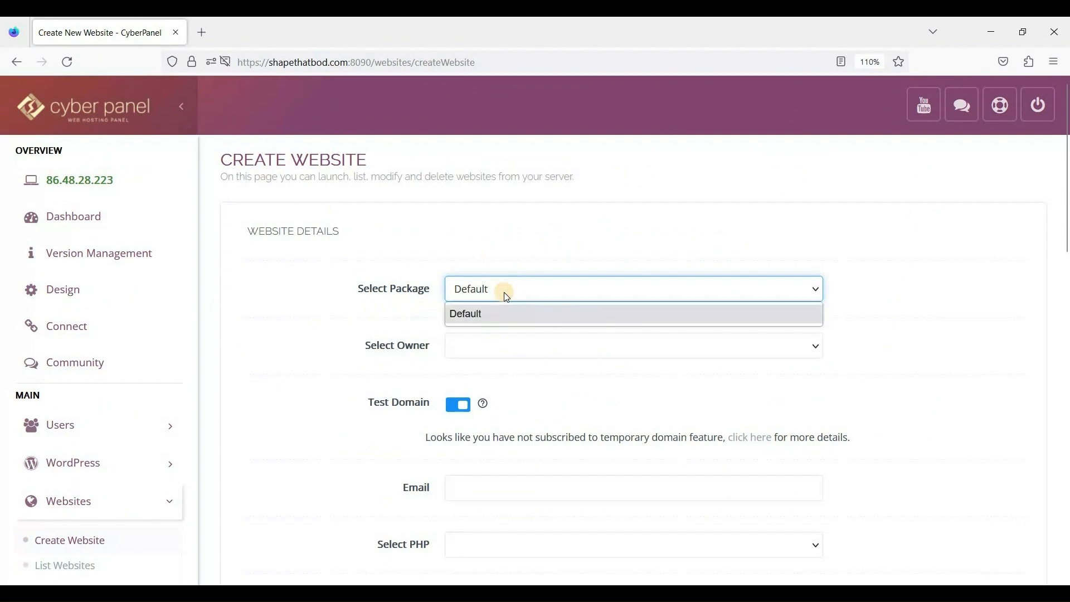
left_click(502, 329)
left_click(478, 347)
left_click(468, 387)
Review the email field, PHP version choices and additional features of the new website form
scroll(468, 186, "down", 4)
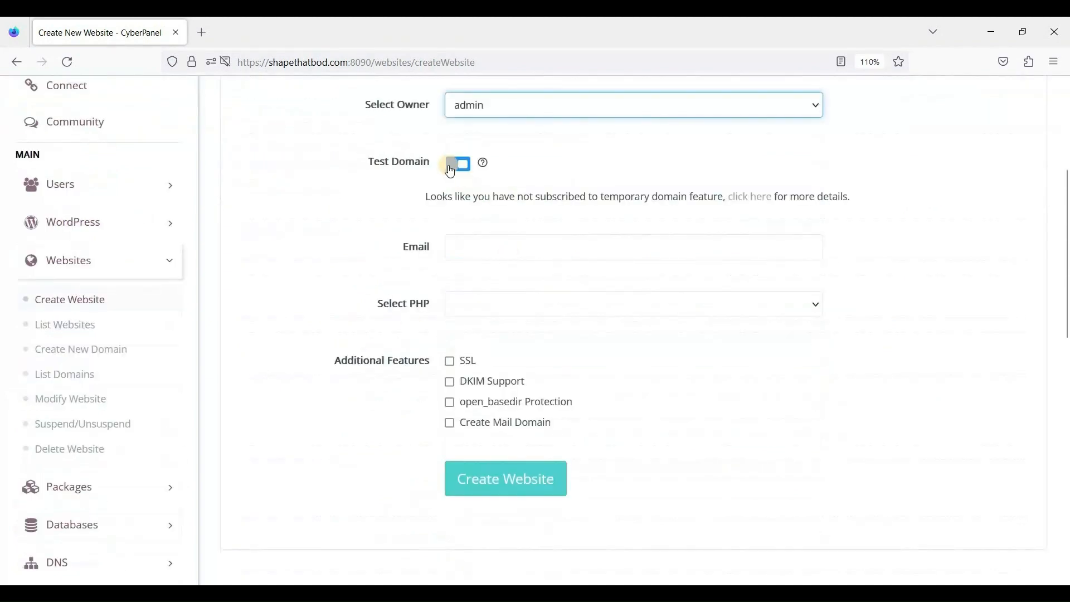
left_click(475, 242)
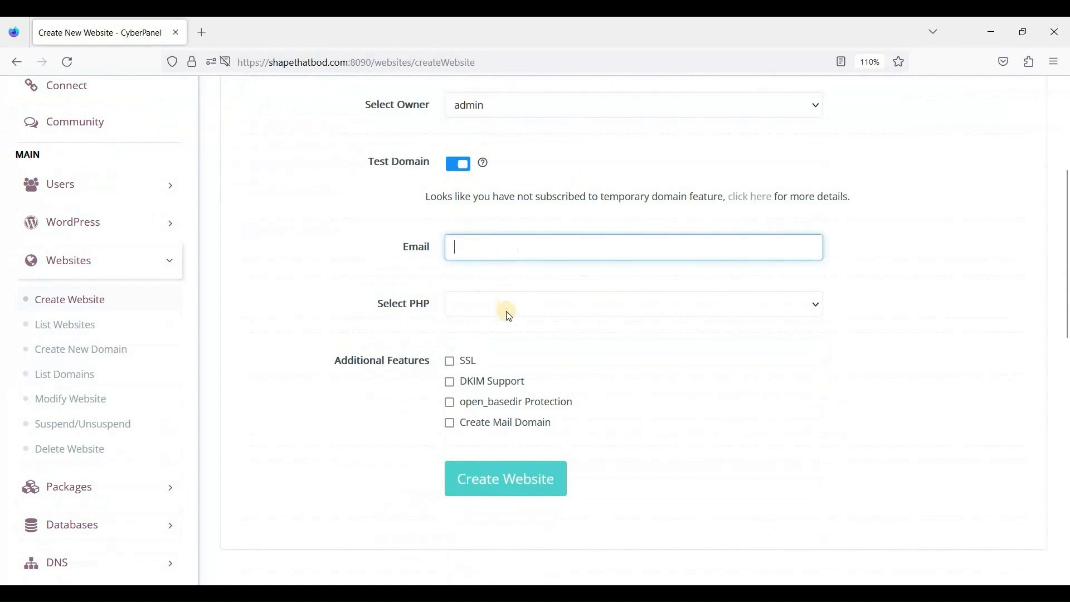
left_click(495, 314)
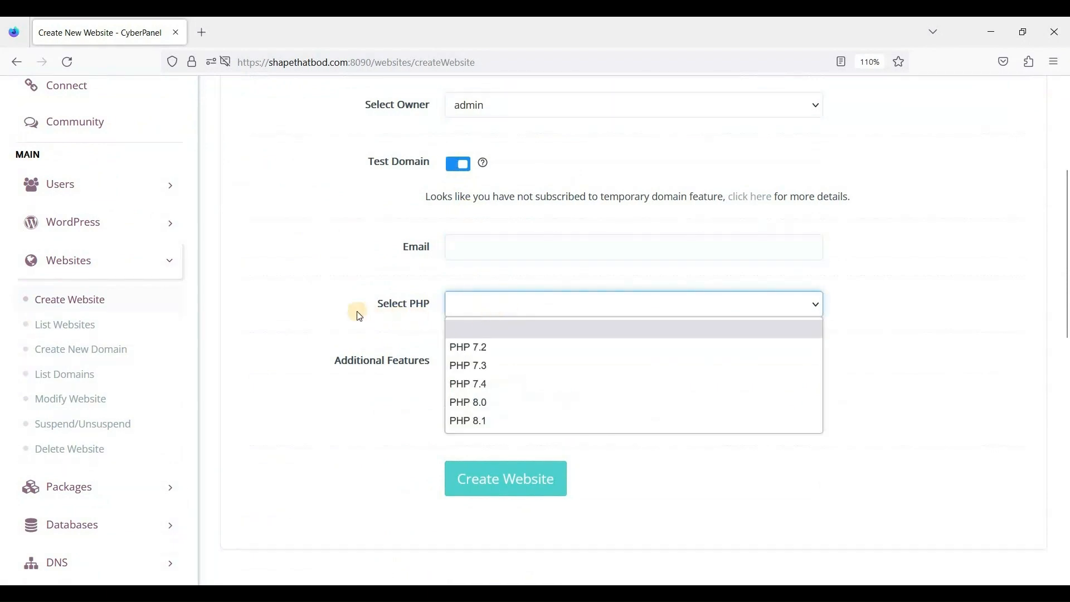
left_click(462, 365)
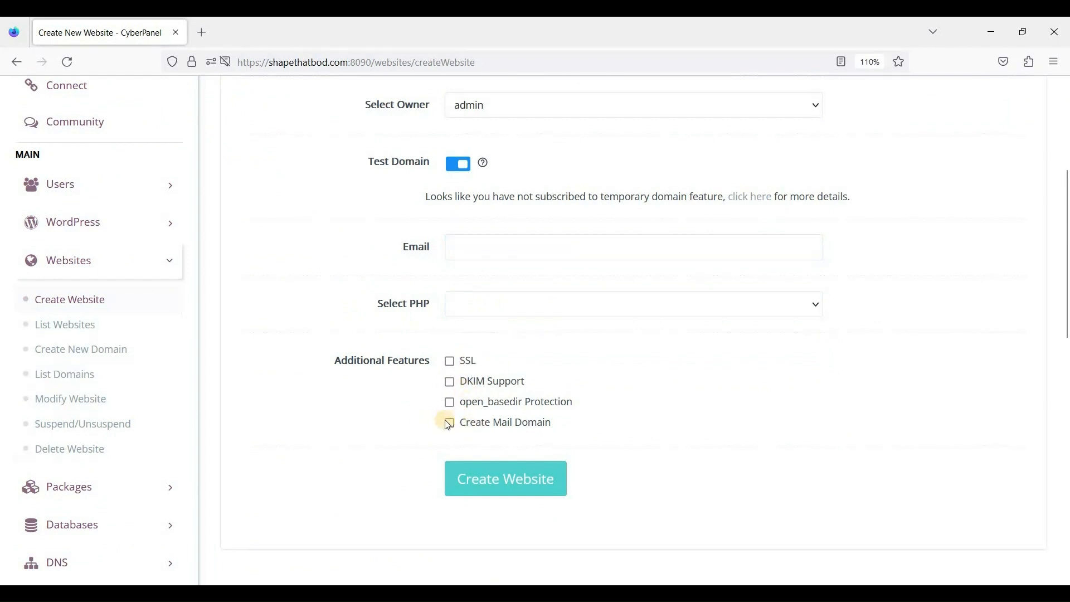
scroll(511, 375, "up", 2)
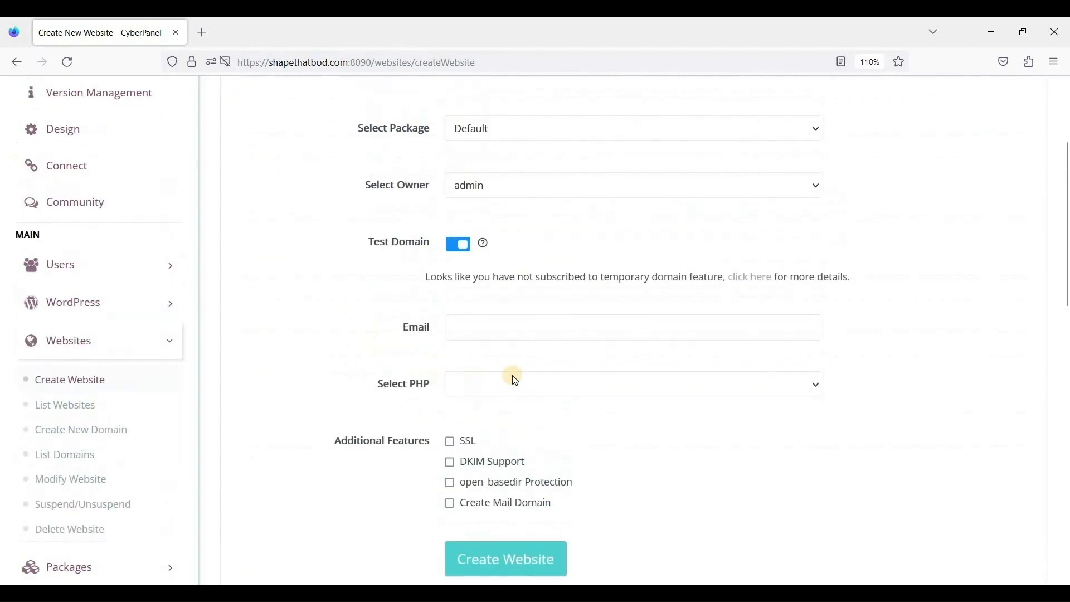
scroll(407, 332, "up", 3)
Open the List Websites page and review the hosted websites with their file manager and management links
scroll(156, 351, "down", 3)
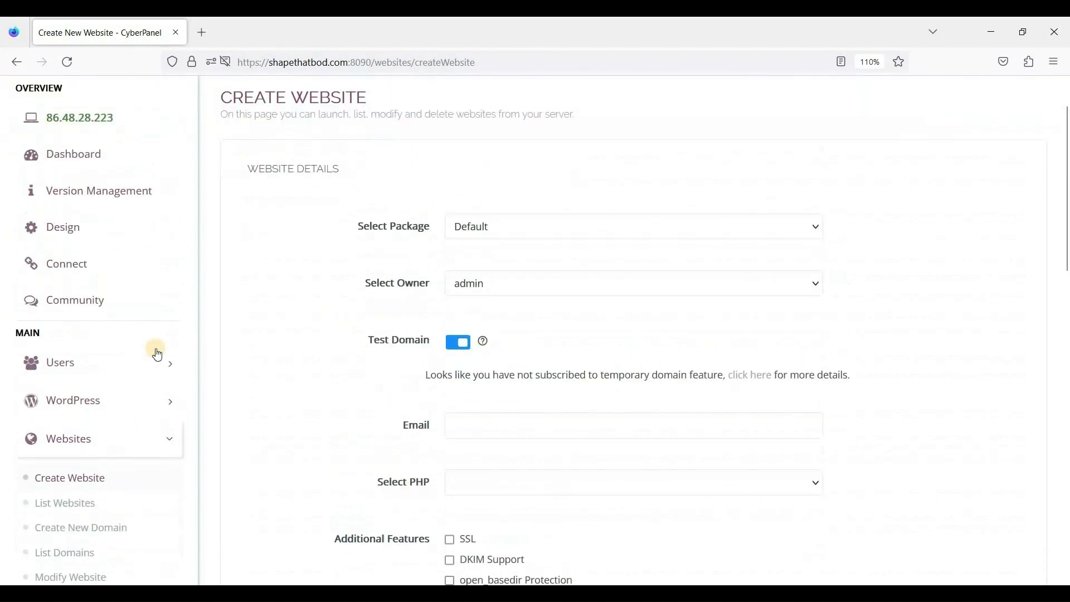
left_click(66, 407)
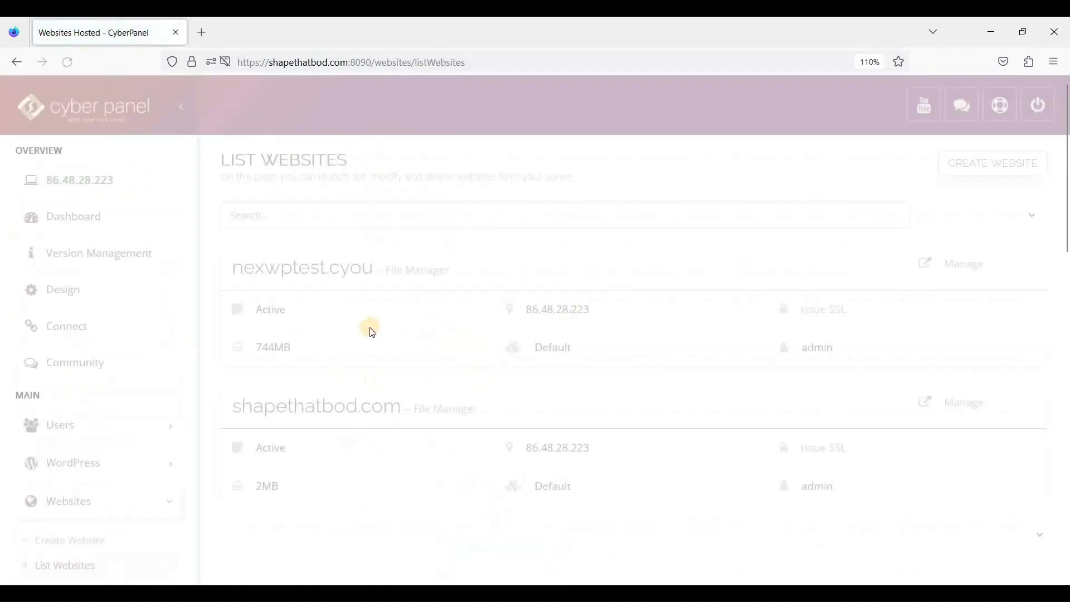
scroll(126, 461, "down", 2)
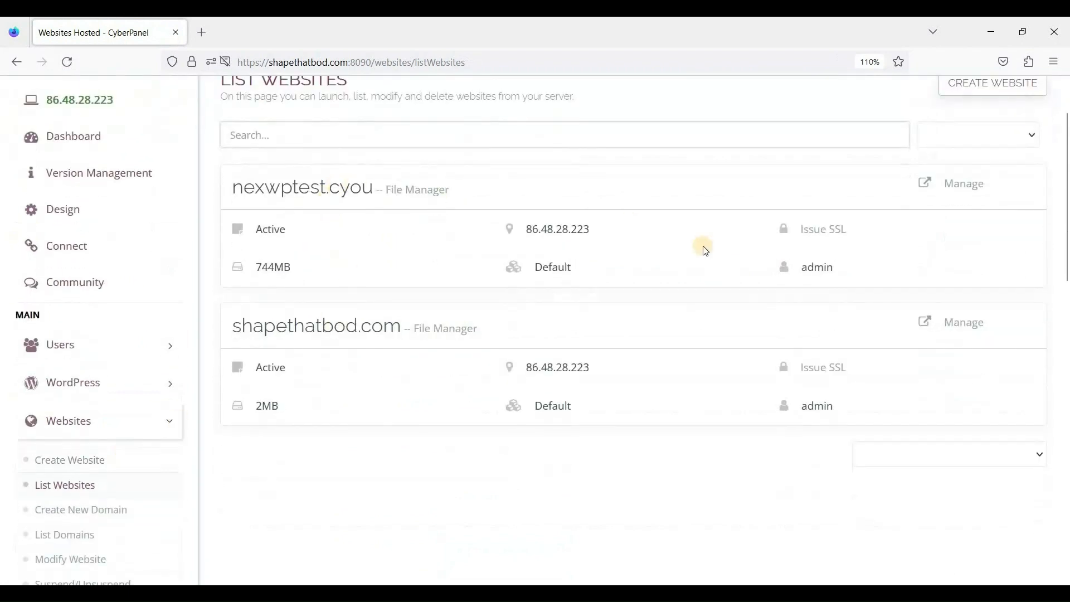
scroll(388, 429, "up", 2)
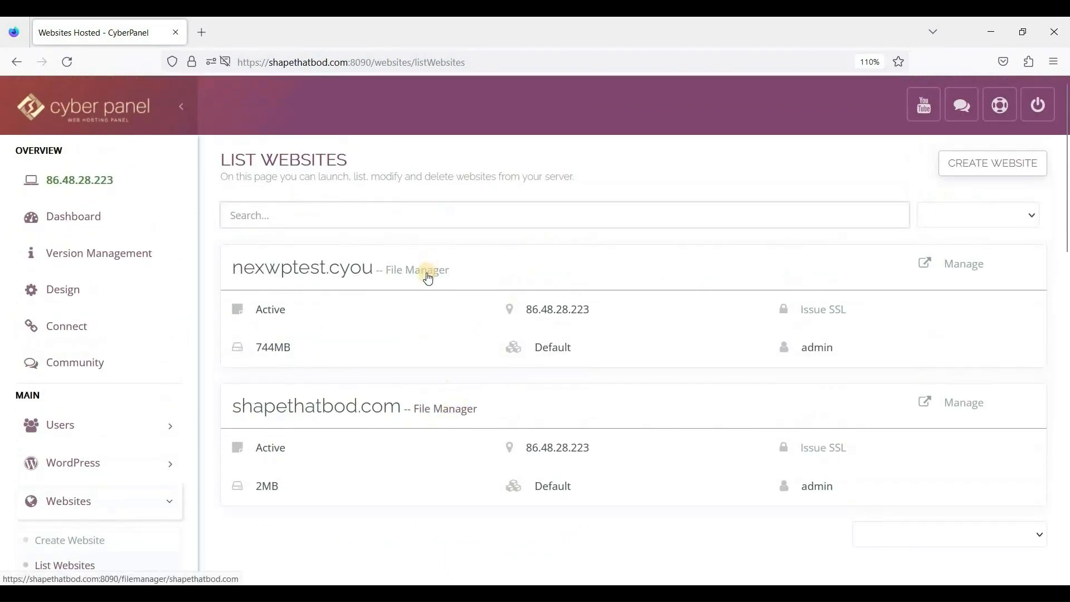
Open the Create New Domain page and select nexwptest.cyou as the master website
scroll(172, 377, "down", 3)
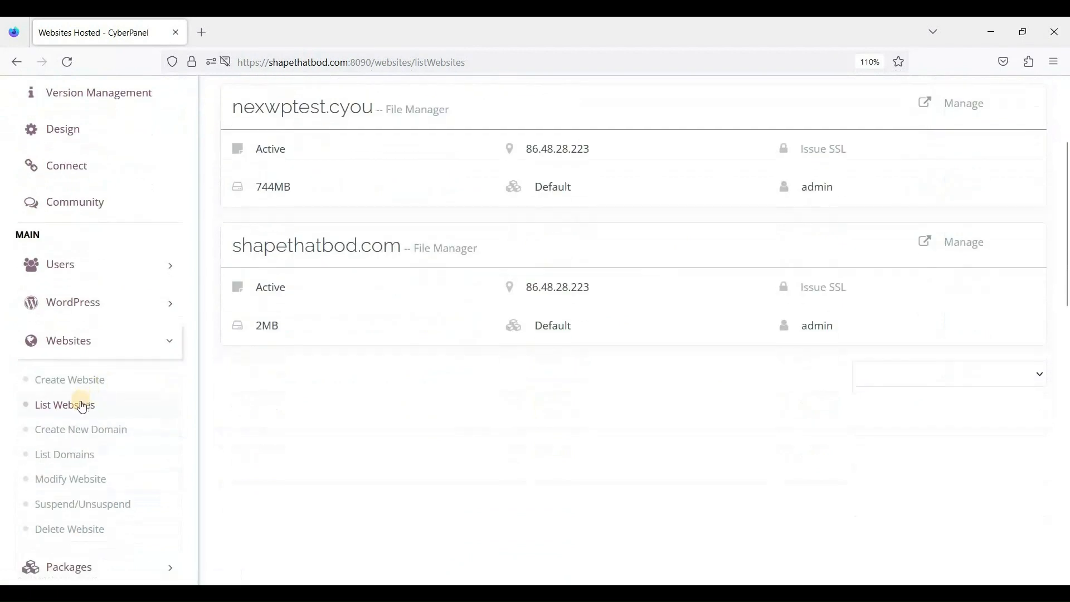
left_click(95, 435)
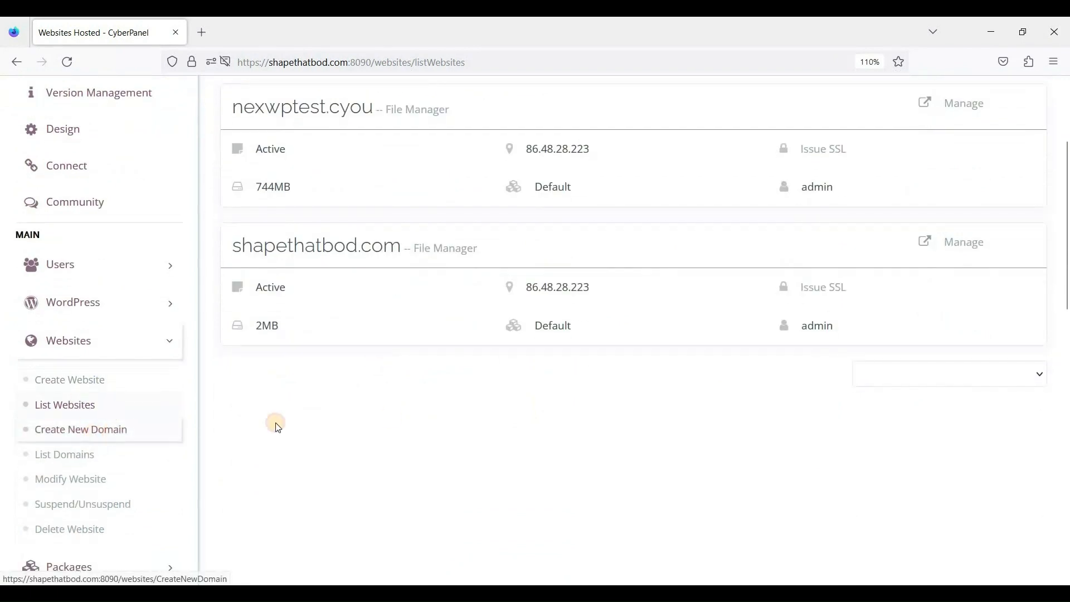
scroll(384, 422, "down", 2)
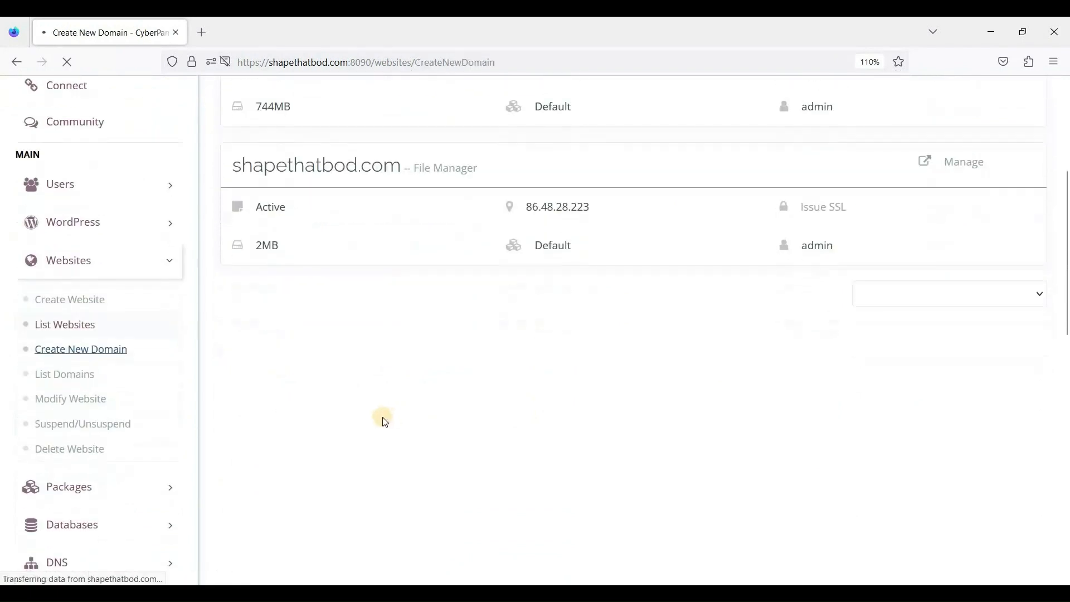
left_click(469, 299)
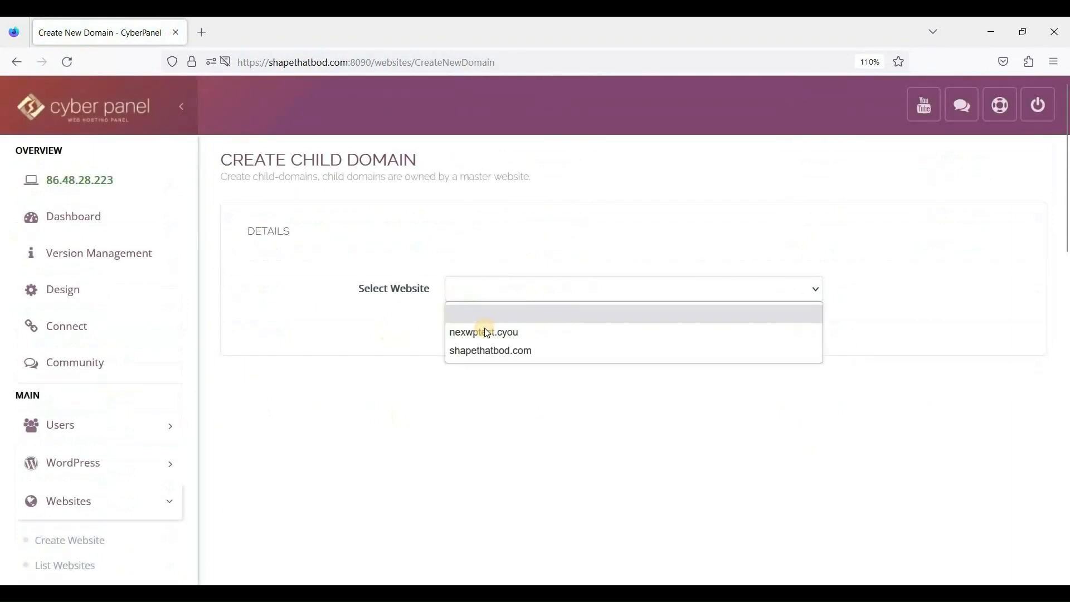
left_click(465, 334)
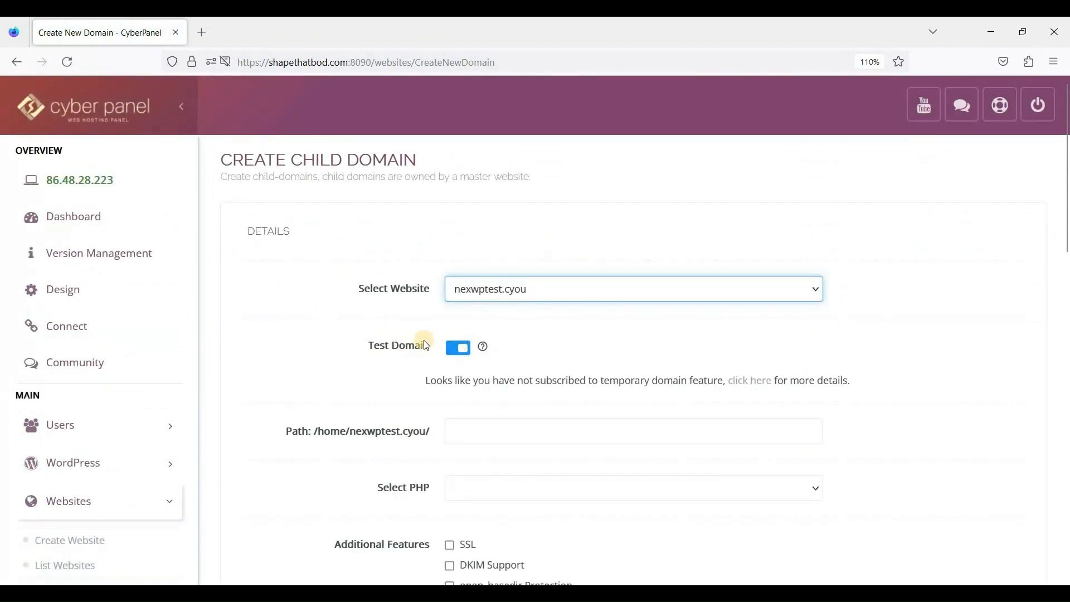
Disable Test Domain for the child domain and enter test.nexwptest.cyou as its domain name
scroll(458, 276, "down", 2)
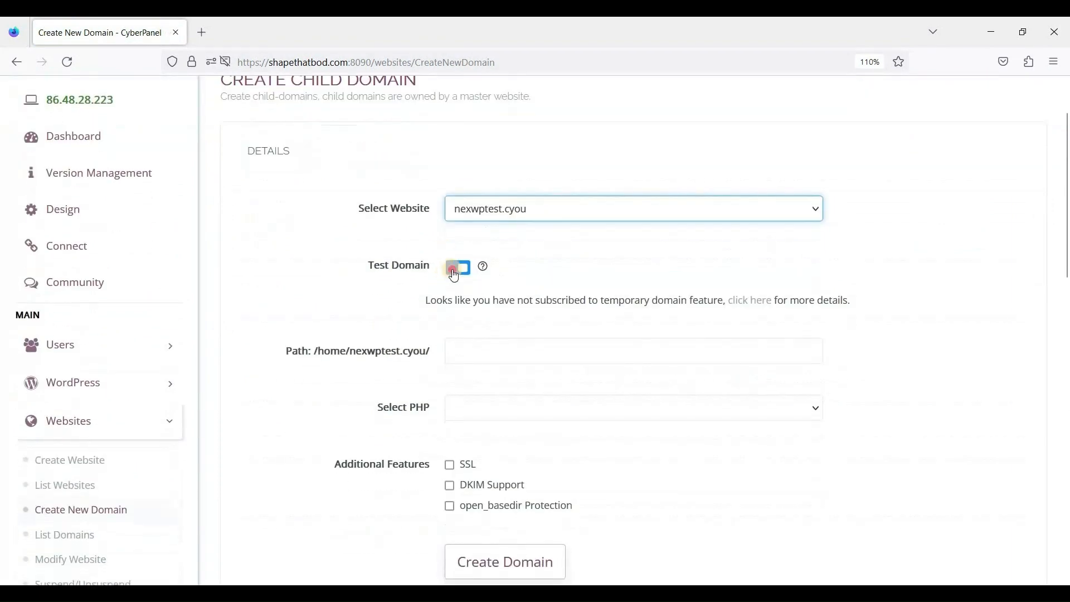
left_click(458, 268)
left_click(458, 268)
left_click(460, 269)
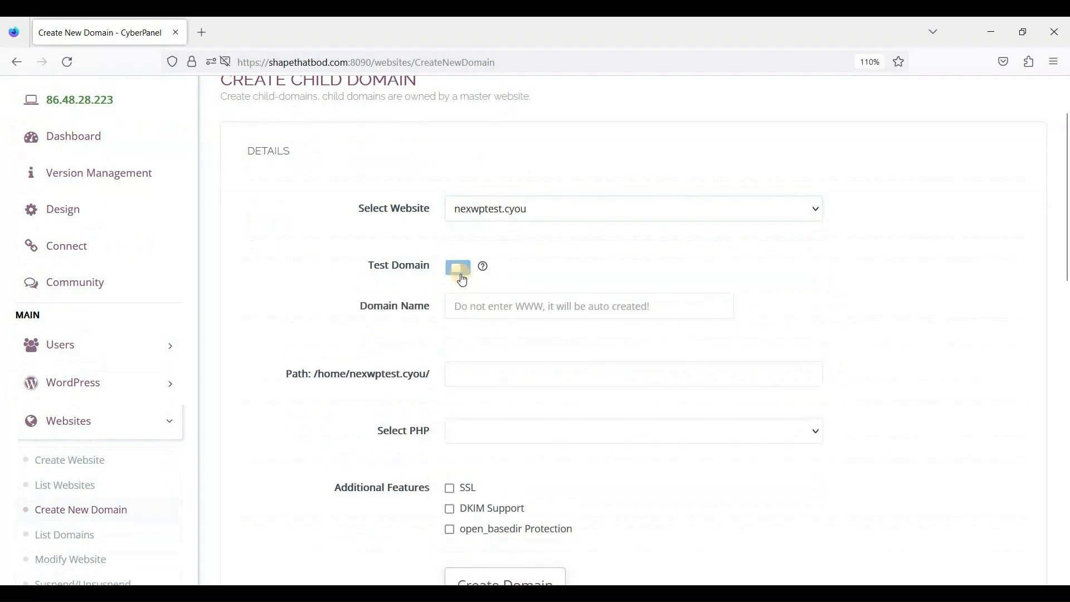
left_click(502, 306)
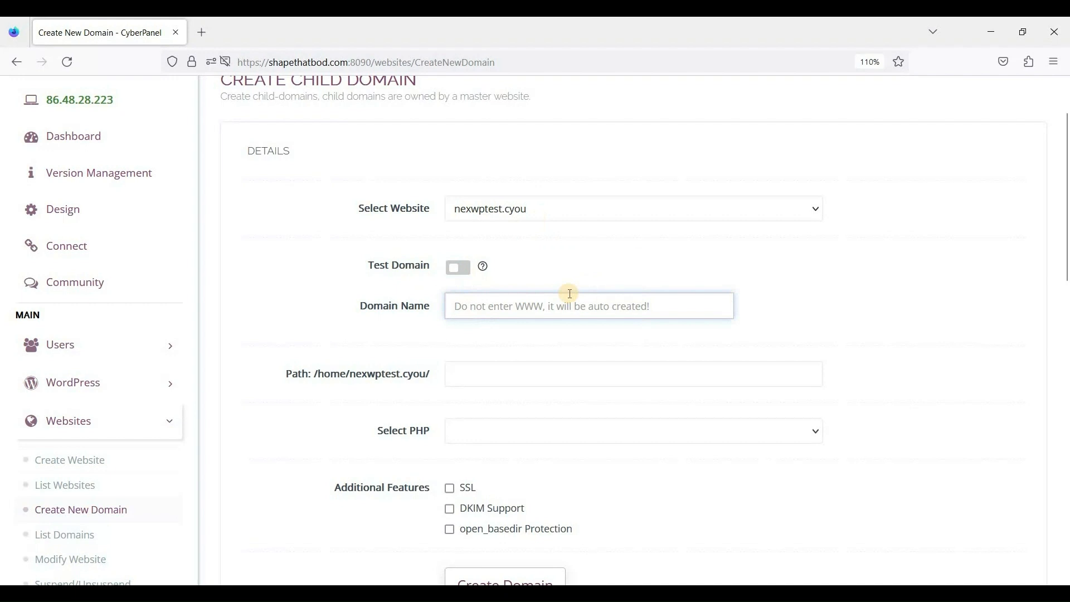
type("test.nexwptest.cyou")
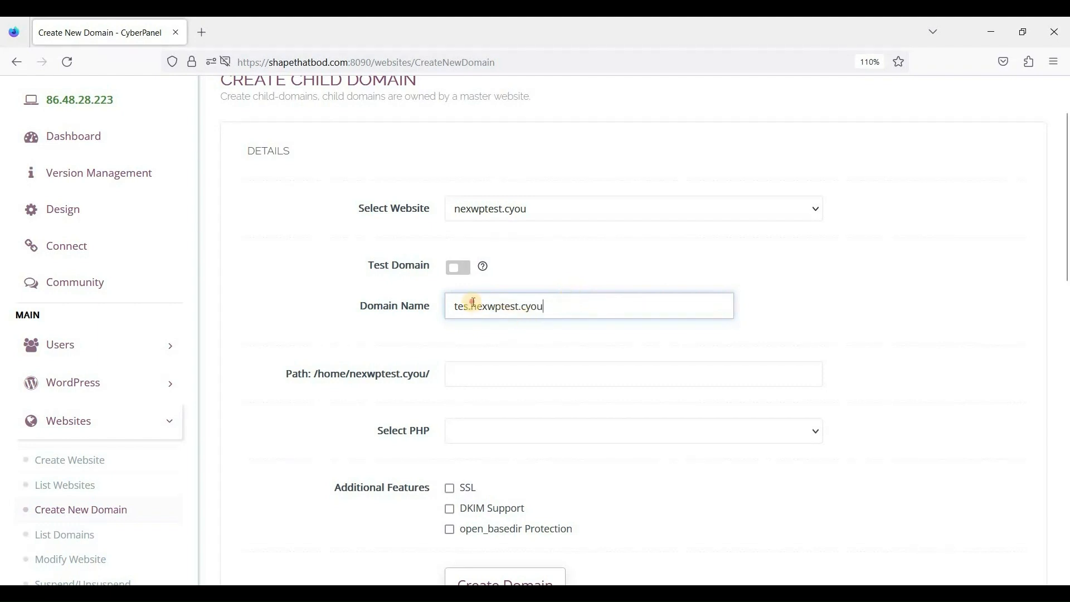
type("t")
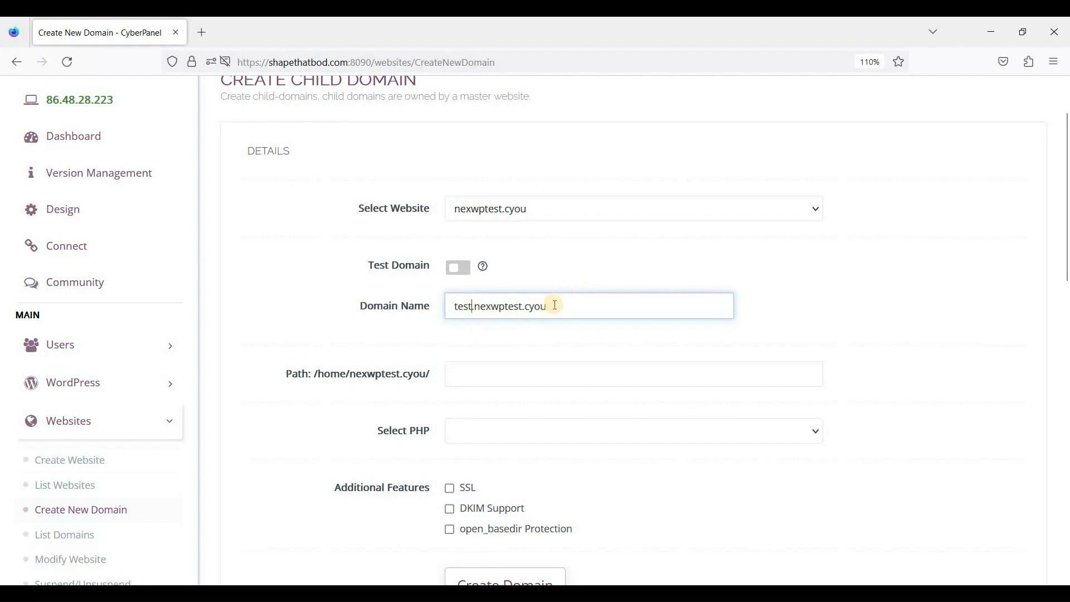
left_click(411, 356)
Review the path field, PHP version choices and additional features of the child domain form
scroll(509, 232, "down", 3)
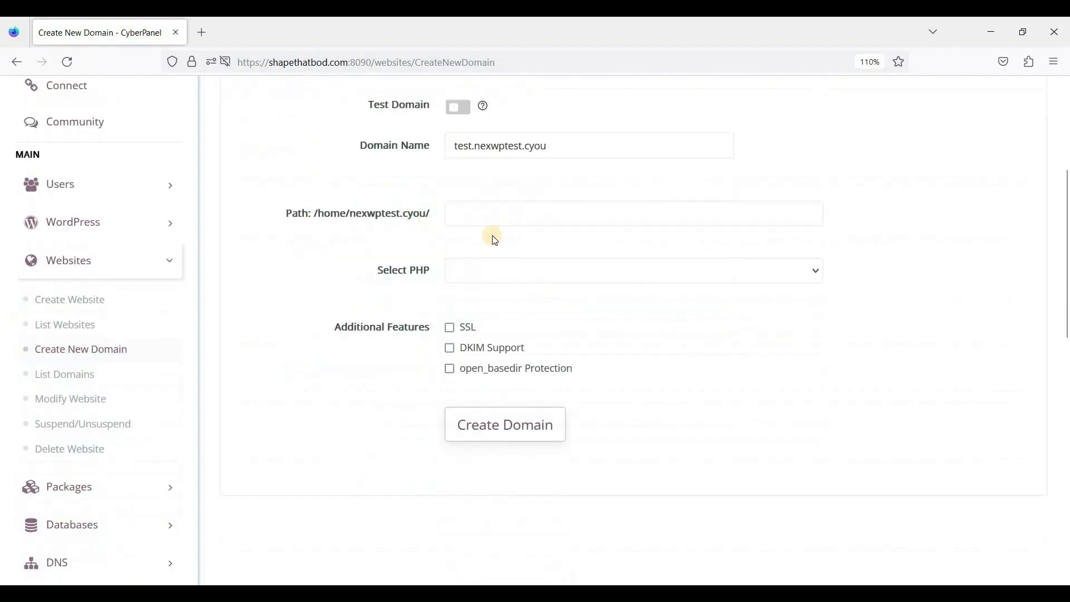
scroll(536, 534, "up", 5)
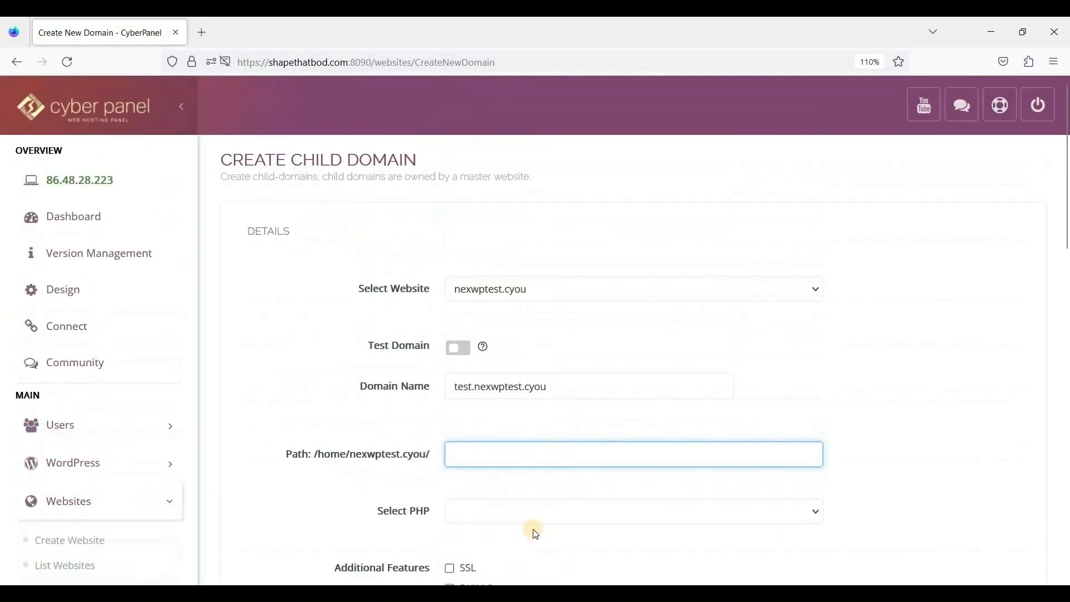
left_click(501, 509)
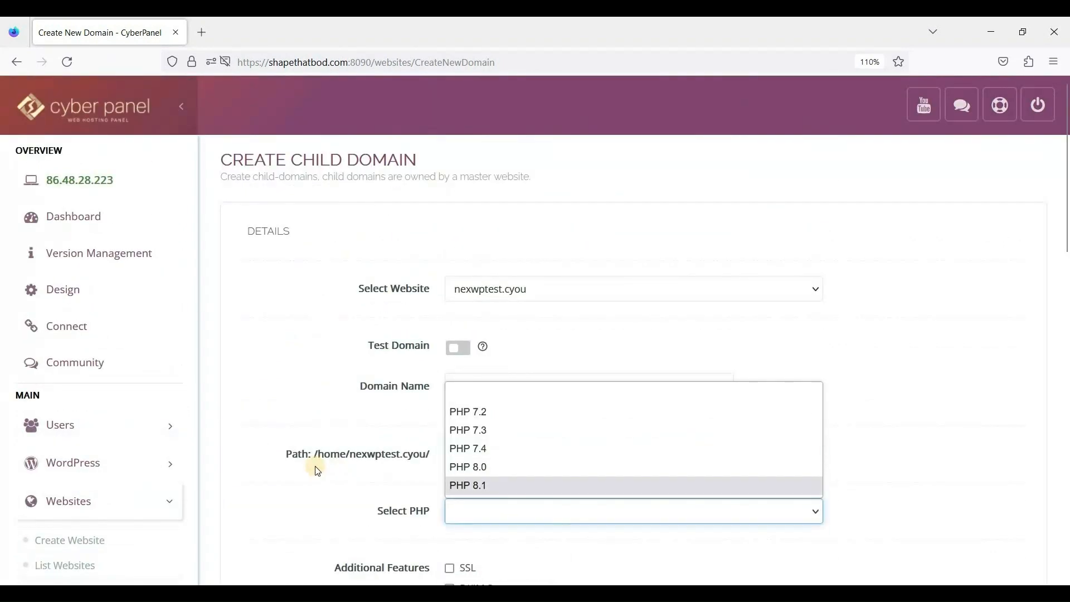
left_click(340, 471)
Open the List Domains page and review the existing child domain and its options
scroll(341, 466, "down", 5)
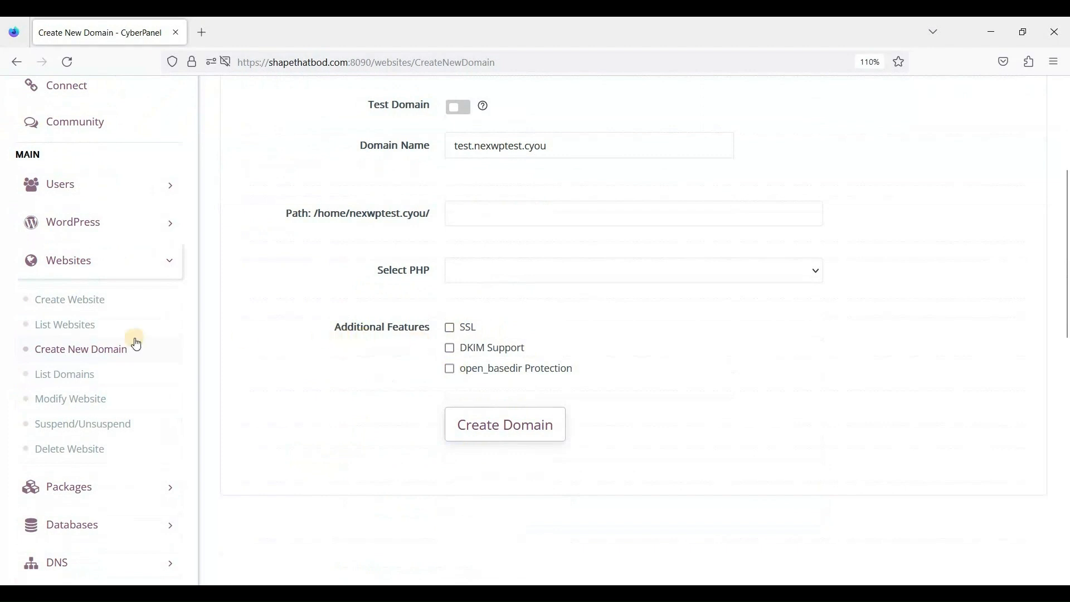
left_click(64, 375)
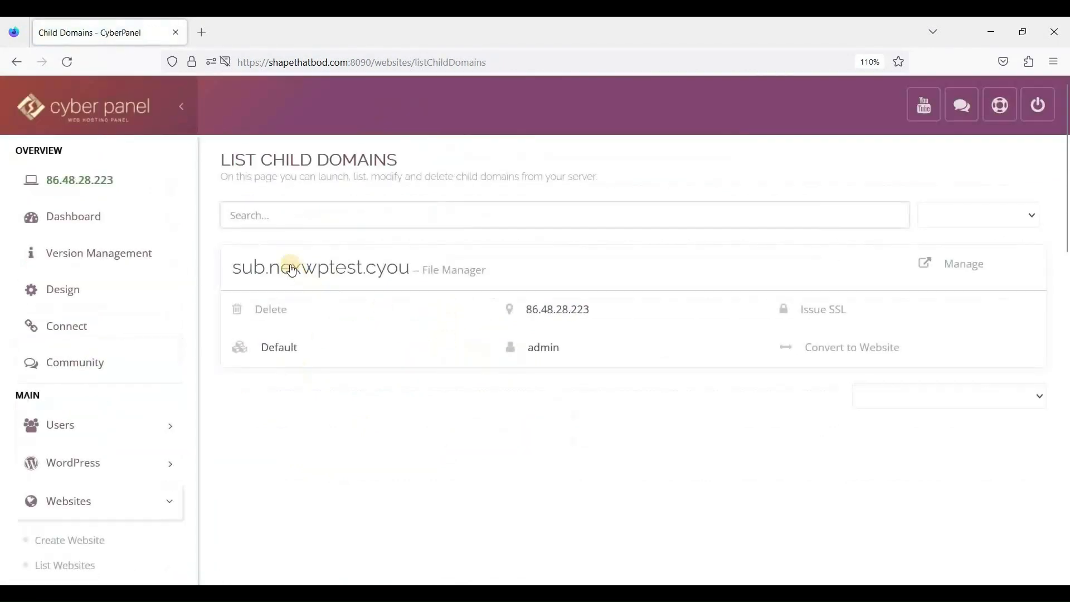
scroll(374, 315, "down", 3)
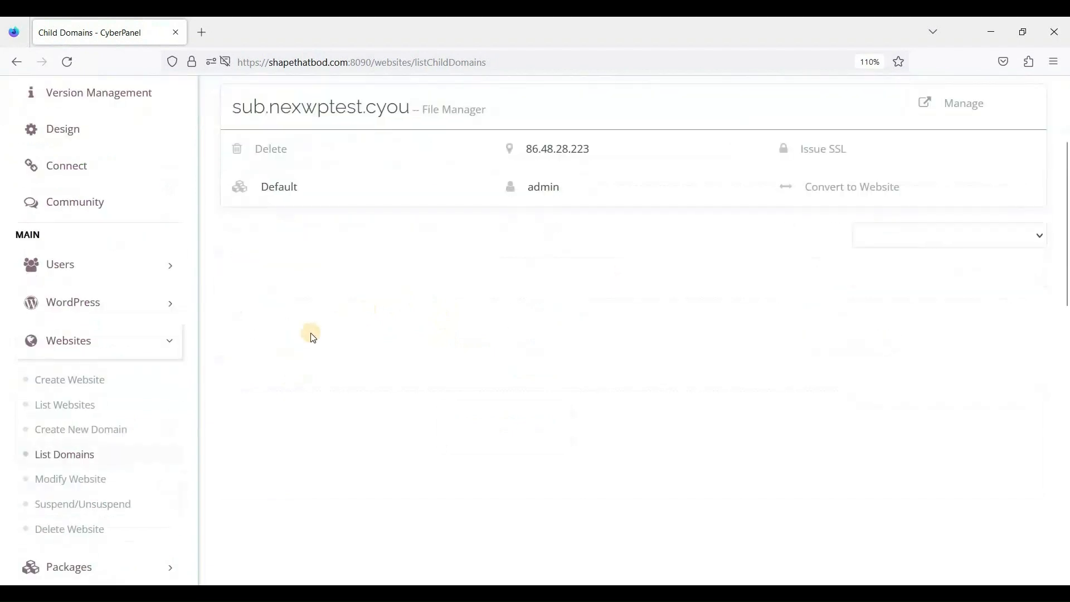
Open the Modify Website page, select nexwptest.cyou and review its editable settings and PHP version choices
left_click(108, 478)
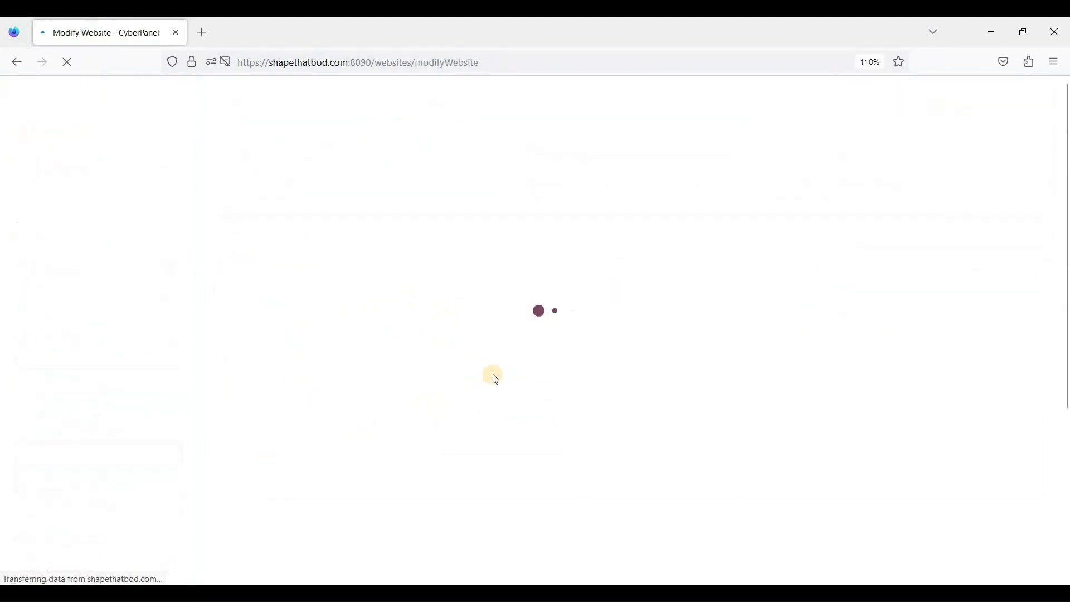
left_click(460, 296)
left_click(472, 332)
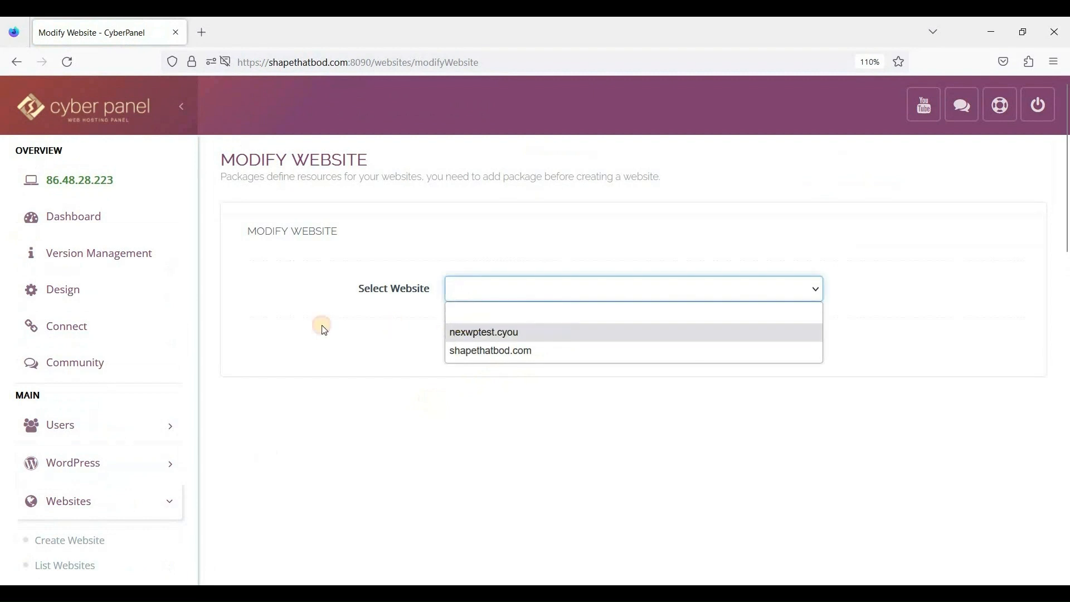
scroll(496, 276, "down", 2)
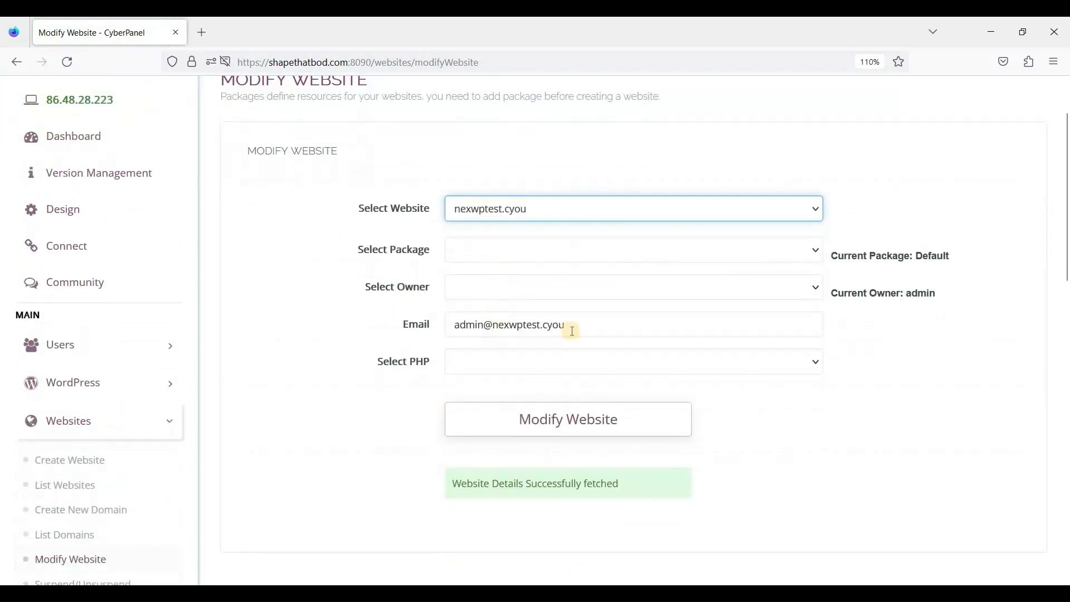
left_click(576, 362)
left_click(244, 349)
Open the Suspend/Unsuspend Website page and select nexwptest.cyou as the website
scroll(98, 401, "down", 5)
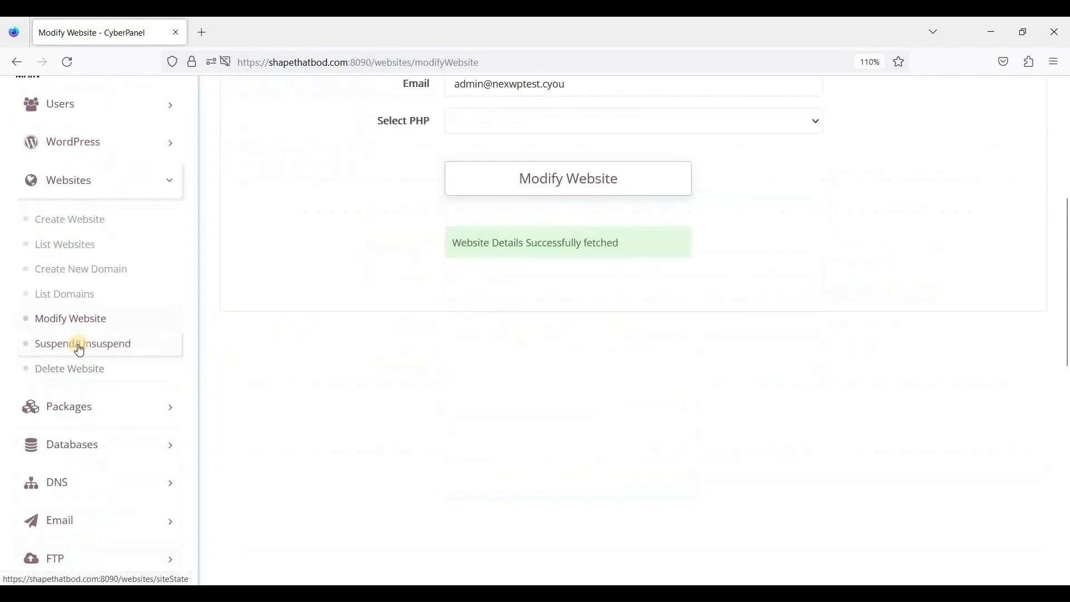
left_click(80, 350)
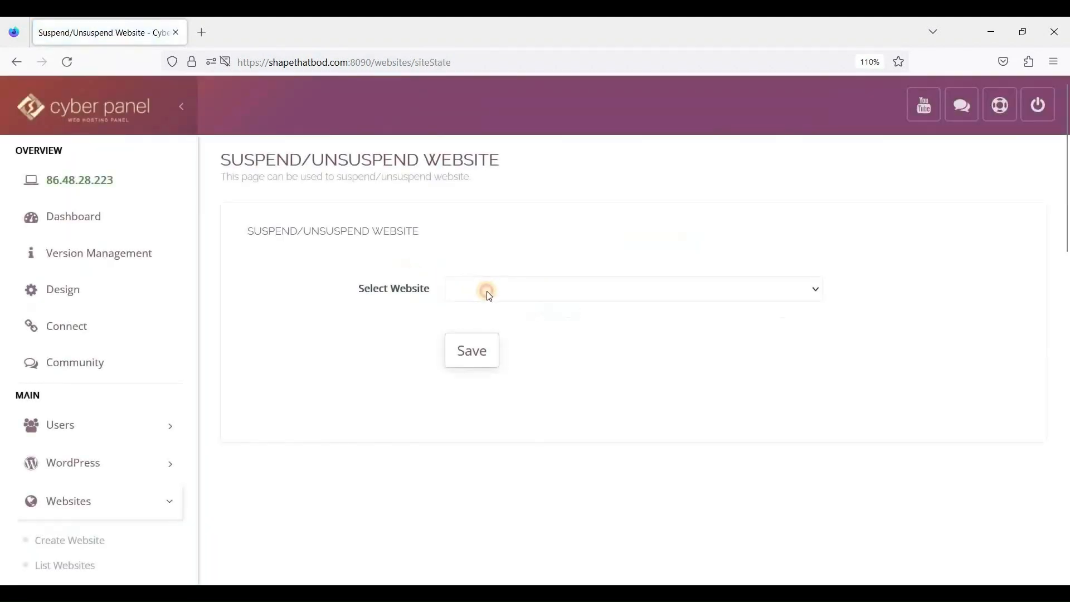
left_click(485, 289)
left_click(633, 307)
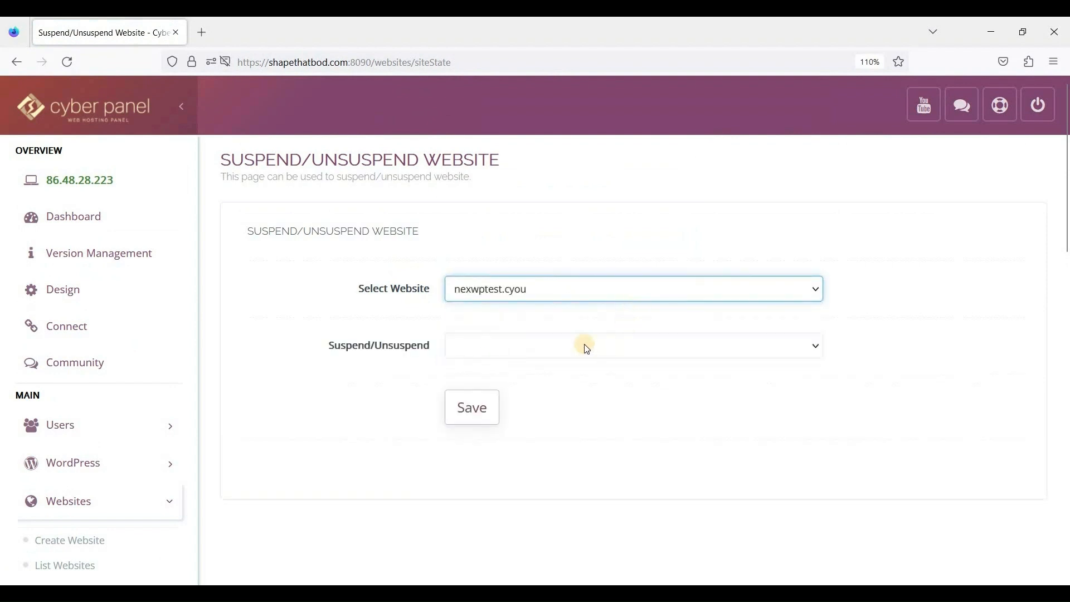
Review the Suspend and Un-Suspend choices for the selected website without saving a change
left_click(587, 346)
left_click(423, 295)
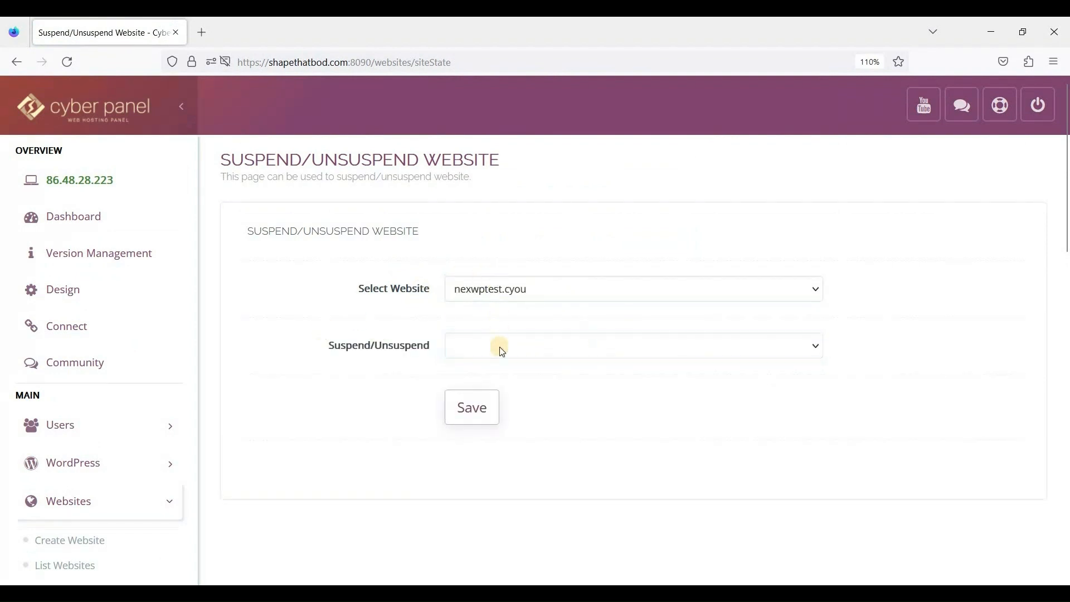
left_click(548, 350)
left_click(490, 345)
left_click(527, 346)
left_click(356, 361)
scroll(334, 363, "down", 5)
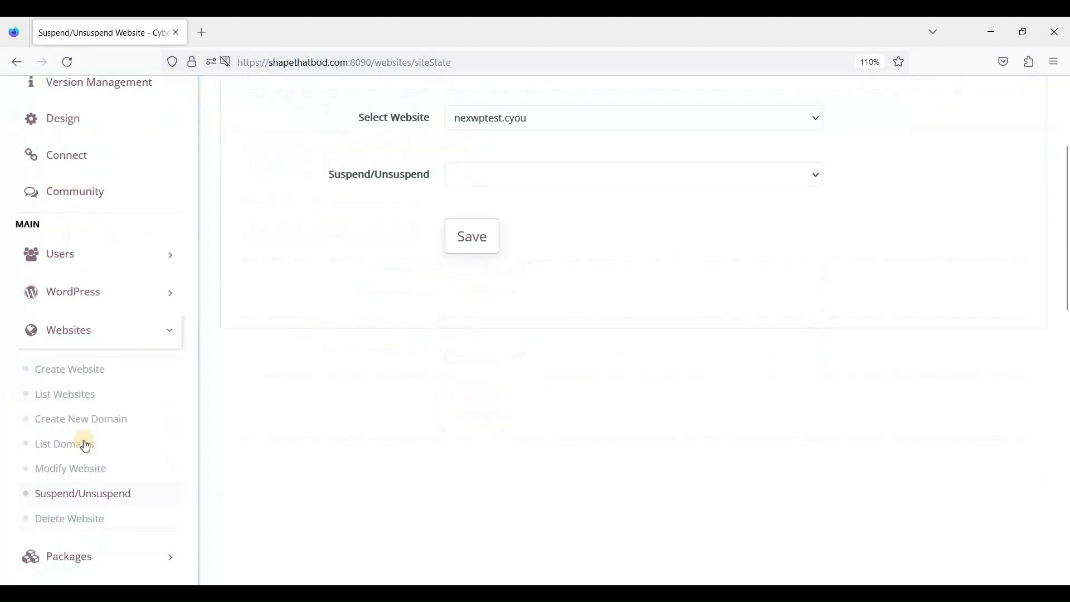
scroll(565, 298, "up", 3)
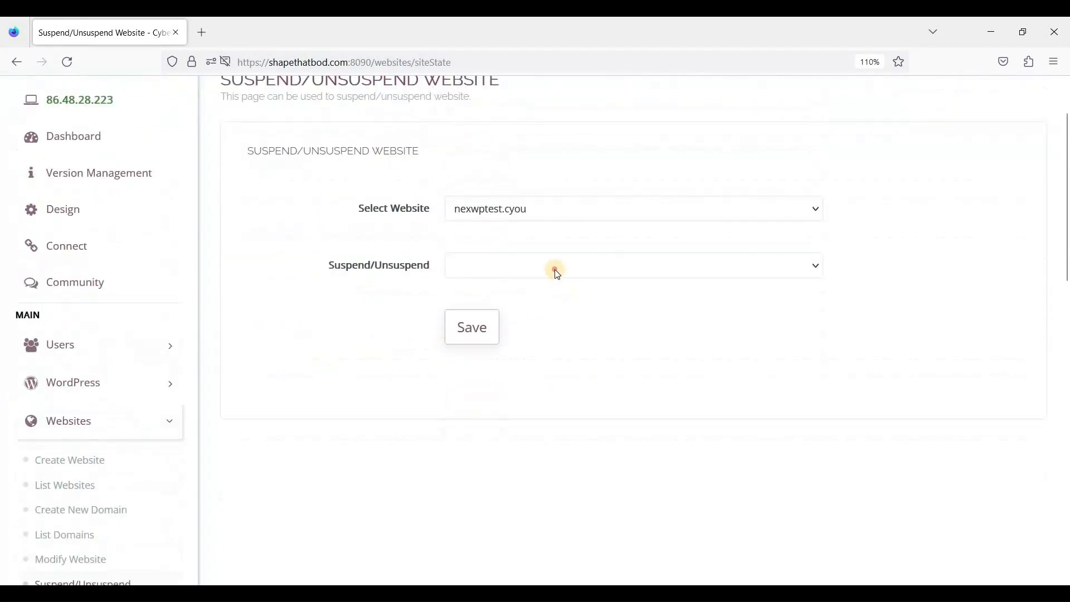
left_click(557, 272)
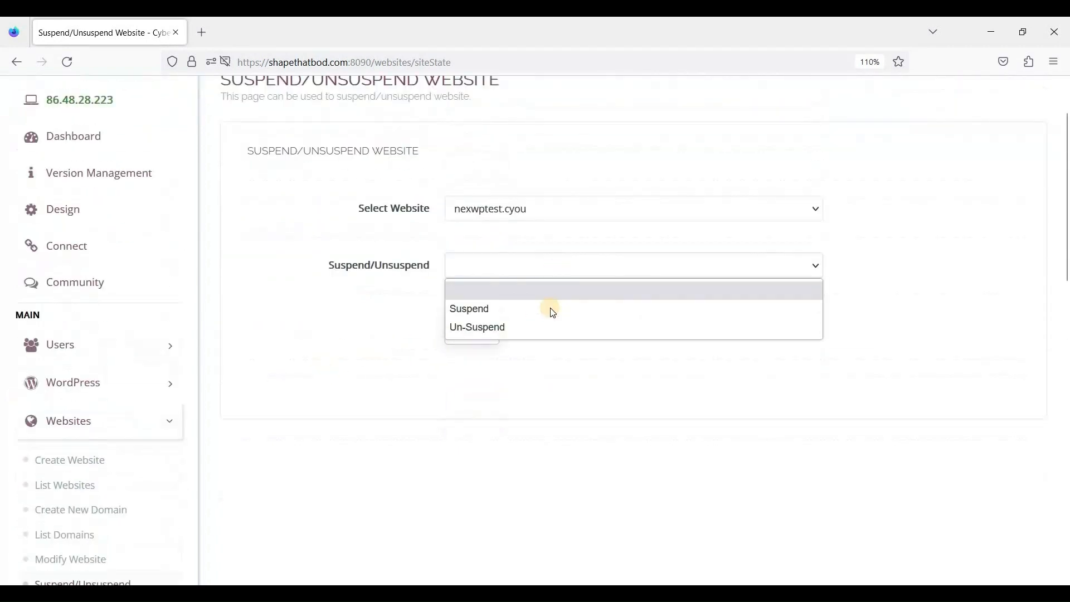
left_click(245, 287)
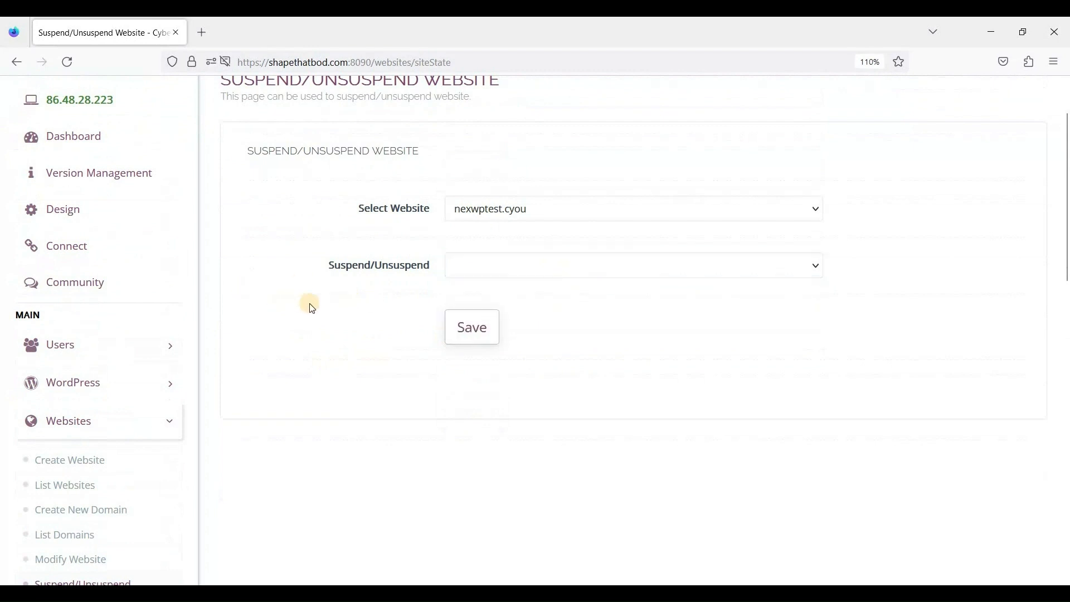
left_click(493, 214)
left_click(332, 276)
Open the Delete Website page and check its website selection without choosing one
scroll(315, 283, "down", 3)
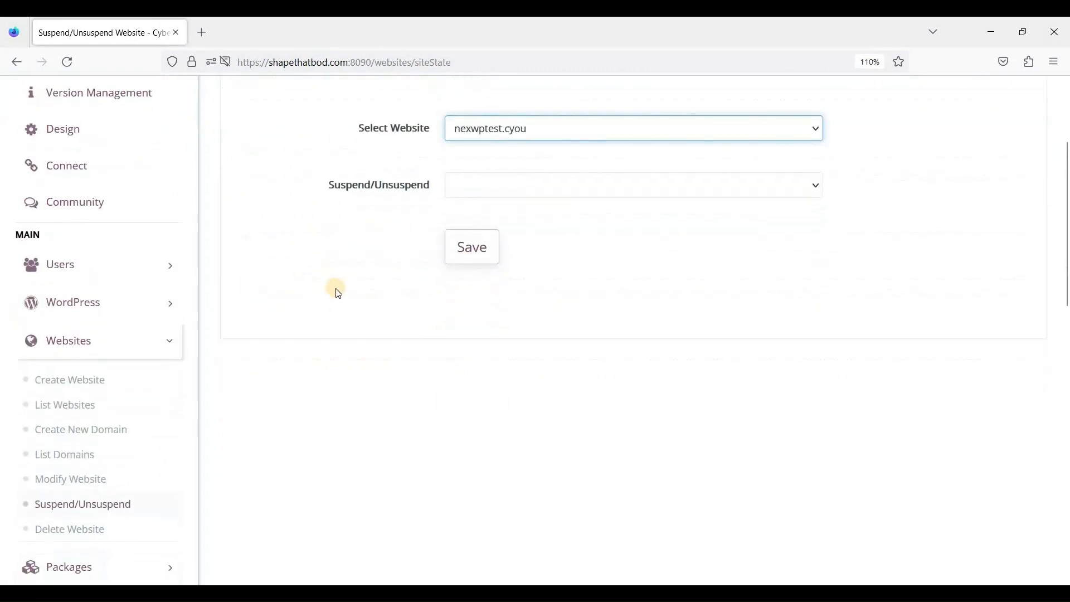
left_click(96, 530)
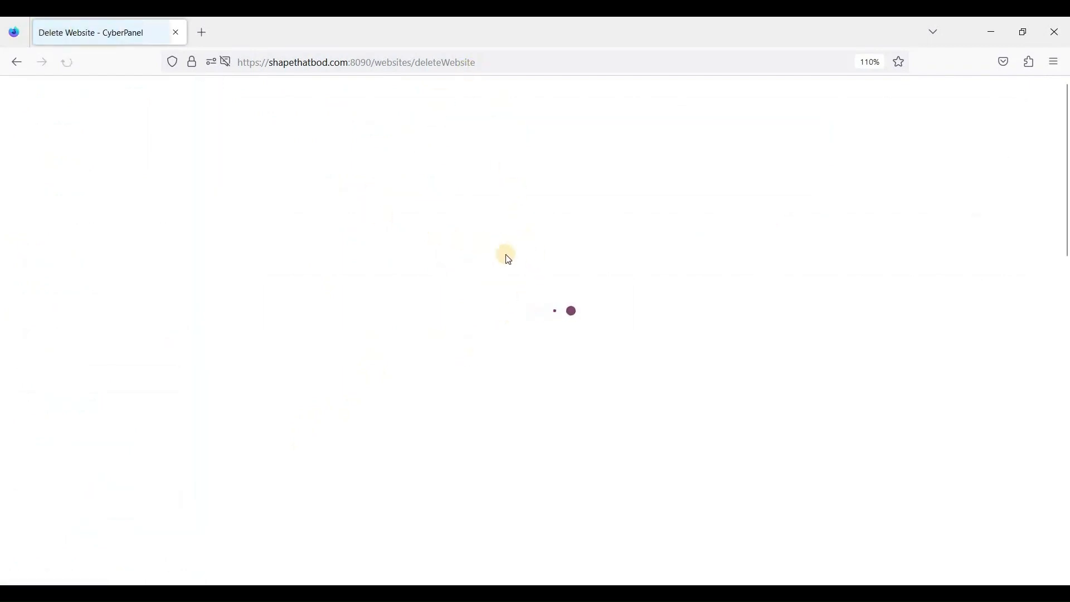
left_click(490, 287)
left_click(359, 309)
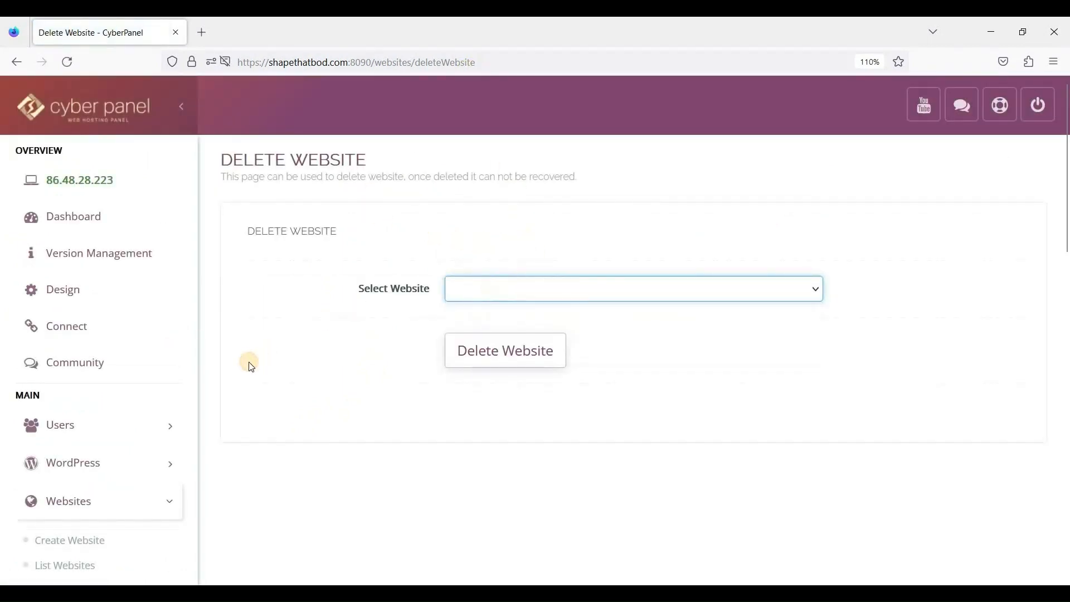
Open the Create Package page and review its name, resource limit and additional feature fields
scroll(108, 371, "down", 4)
left_click(119, 487)
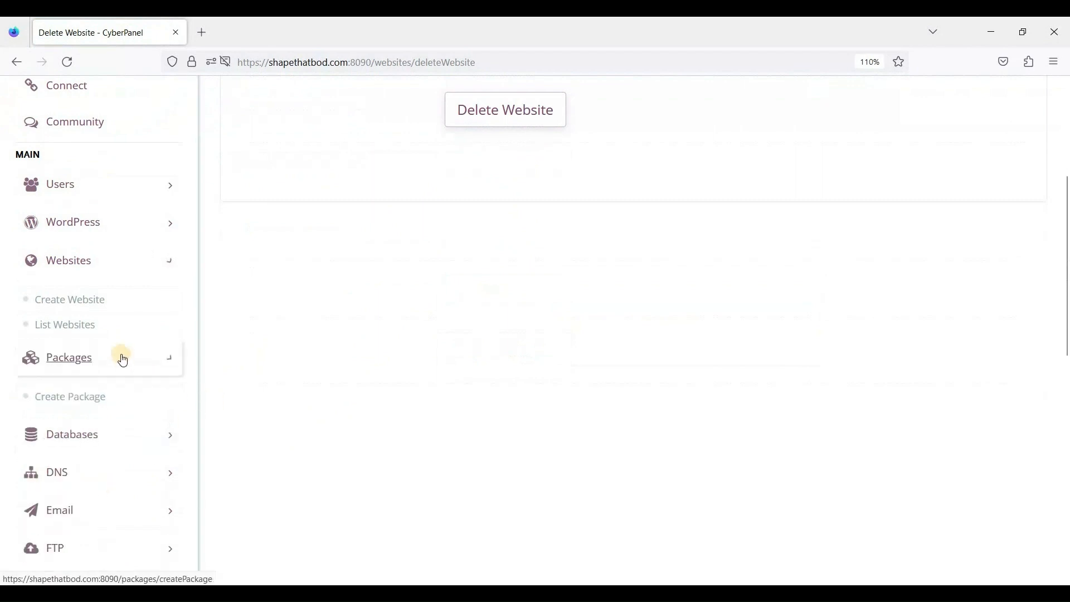
left_click(89, 337)
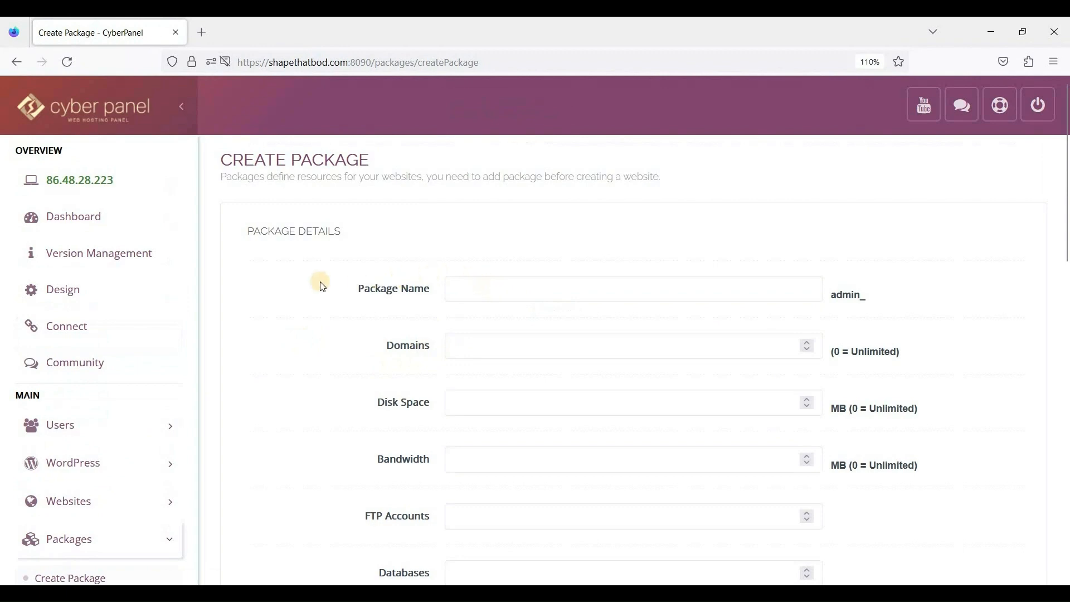
scroll(499, 330, "down", 5)
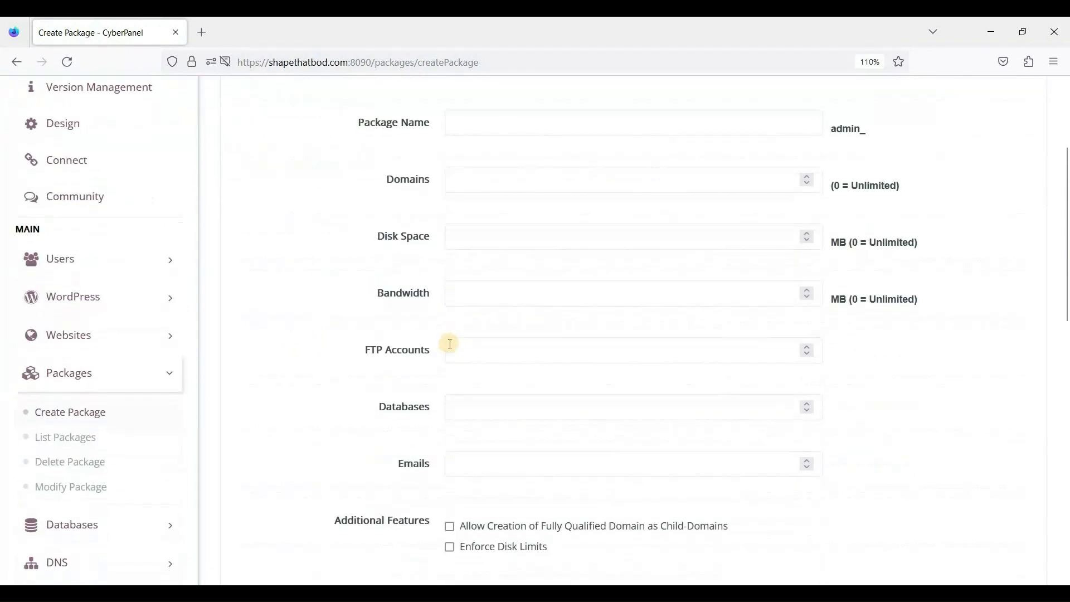
scroll(490, 340, "up", 5)
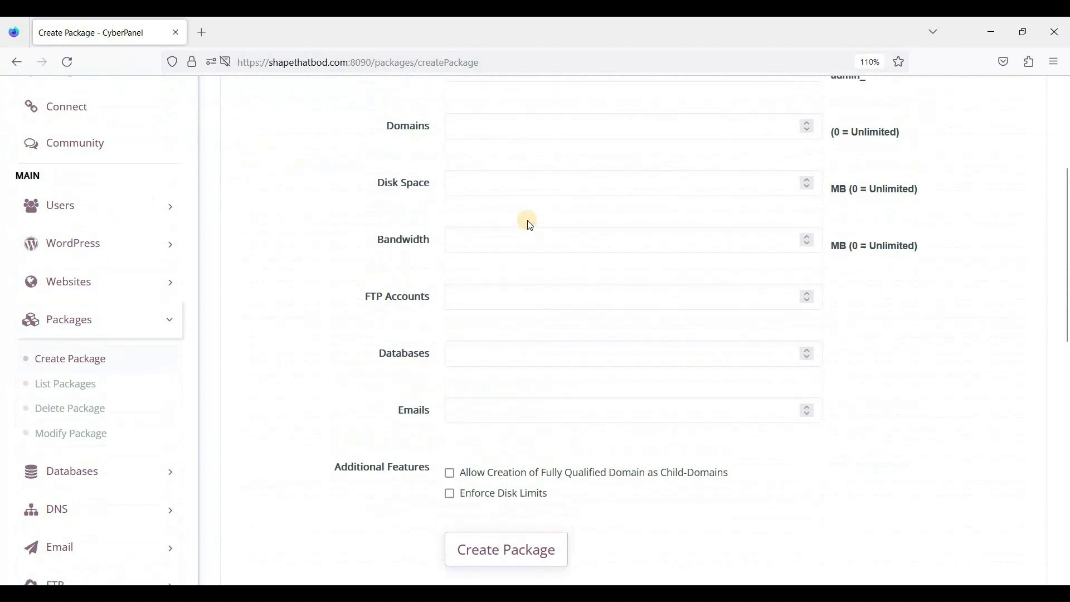
left_click(506, 213)
key("Tab")
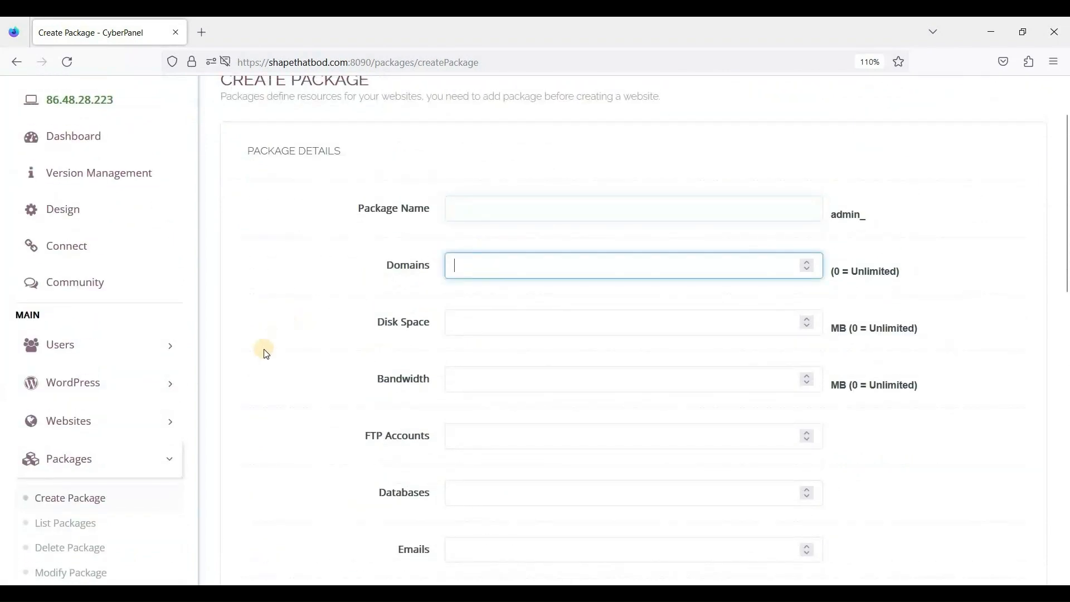
Open the Create Website page and check which packages can be assigned to a new website
left_click(136, 430)
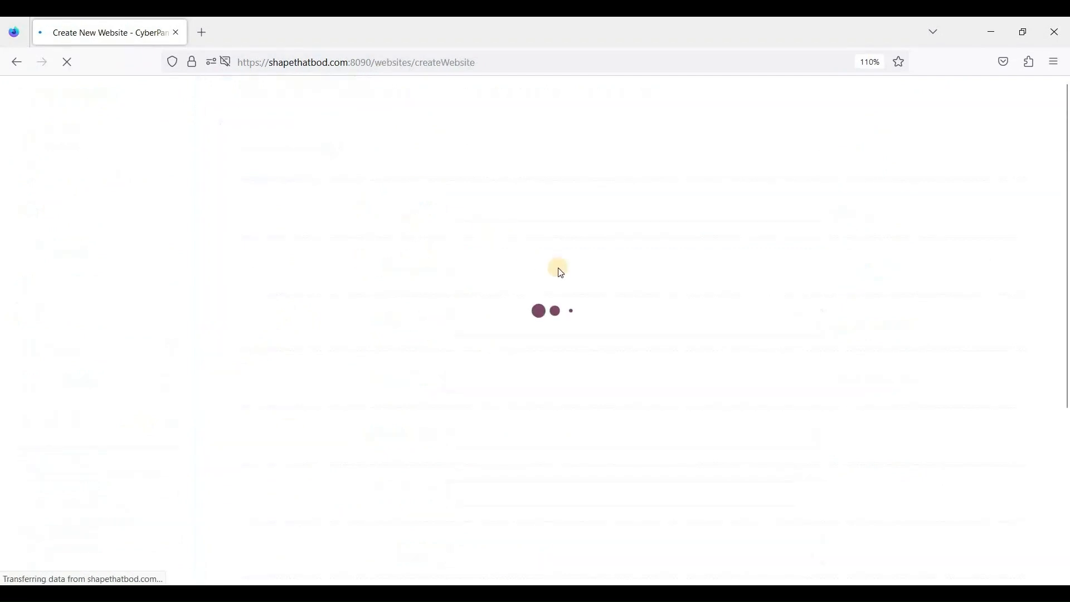
left_click(479, 288)
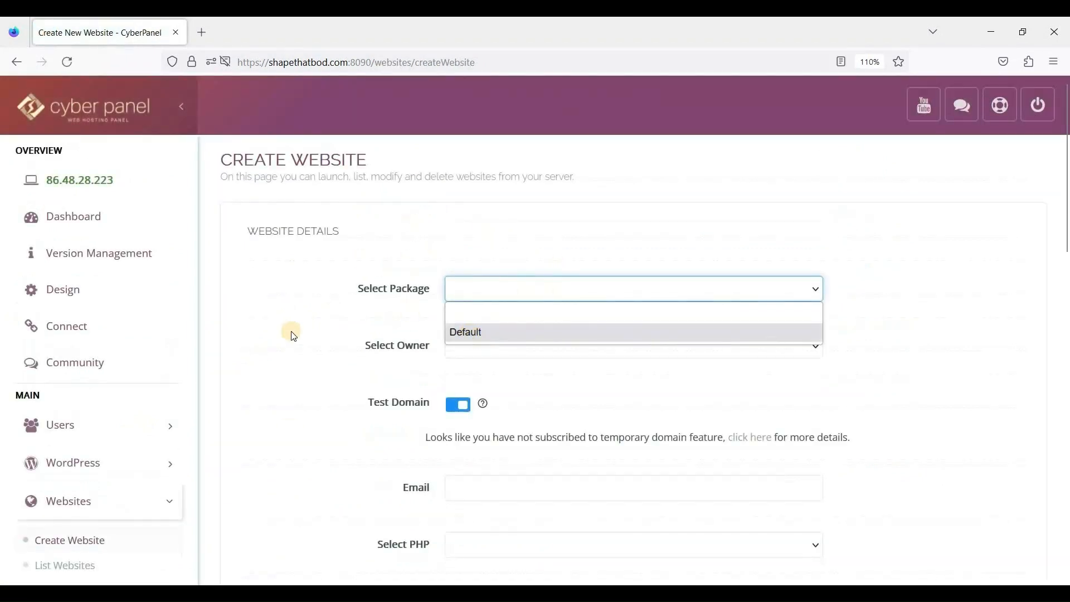
Open the List Packages page to view the existing packages and their limits
scroll(318, 388, "down", 5)
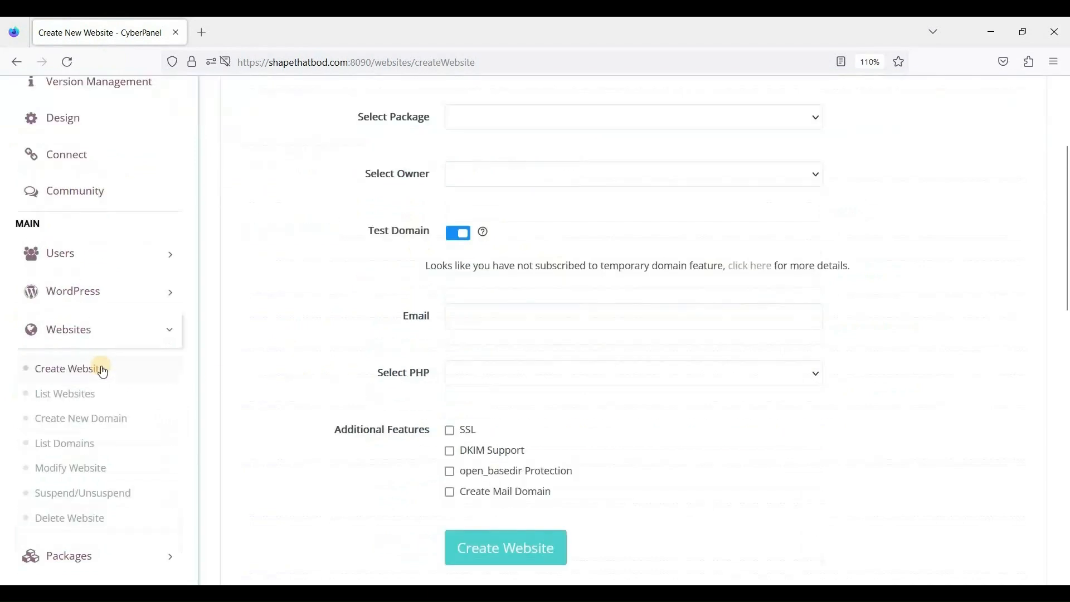
left_click(139, 411)
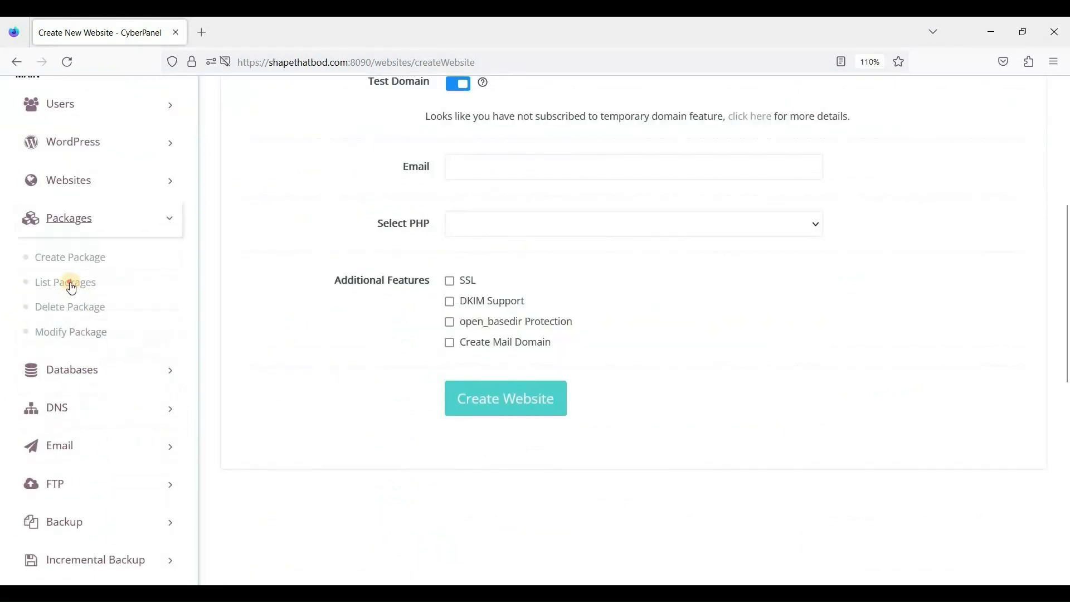
left_click(69, 282)
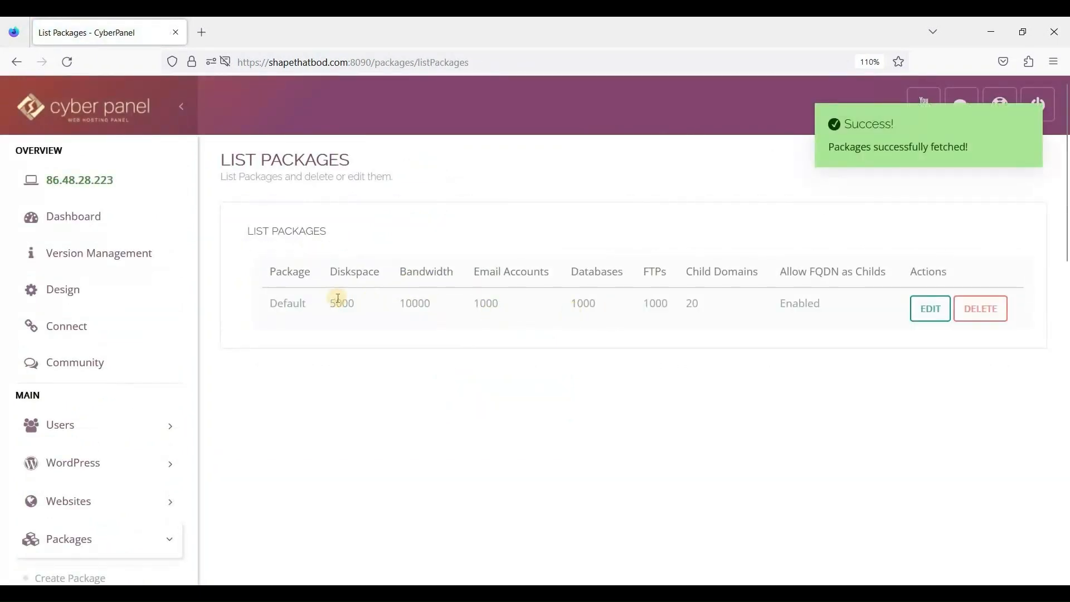
Open the Delete Package page and check the package choices without selecting one
scroll(153, 399, "down", 5)
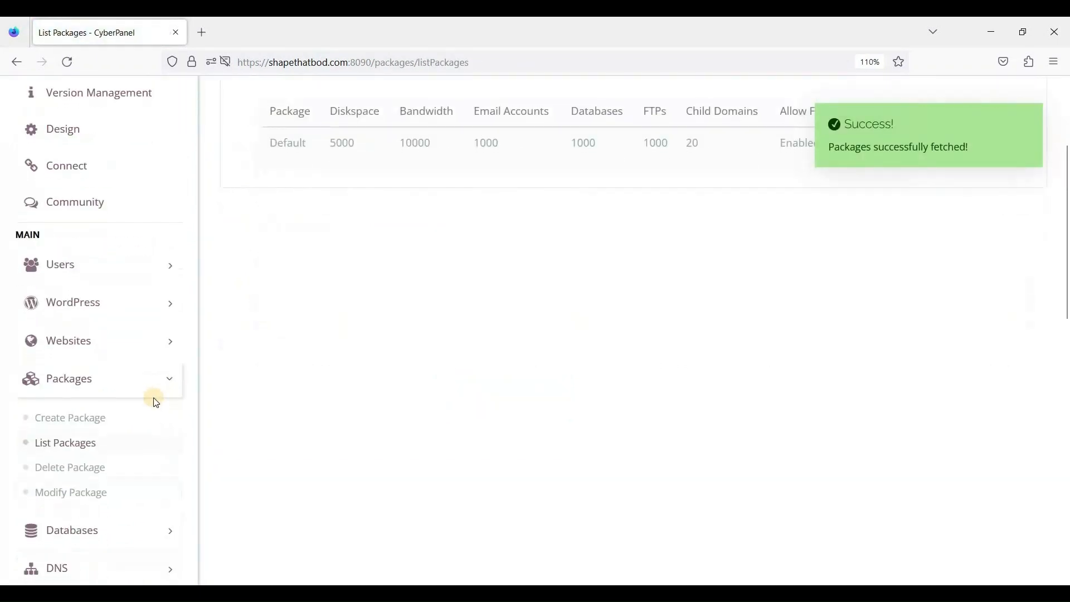
left_click(84, 307)
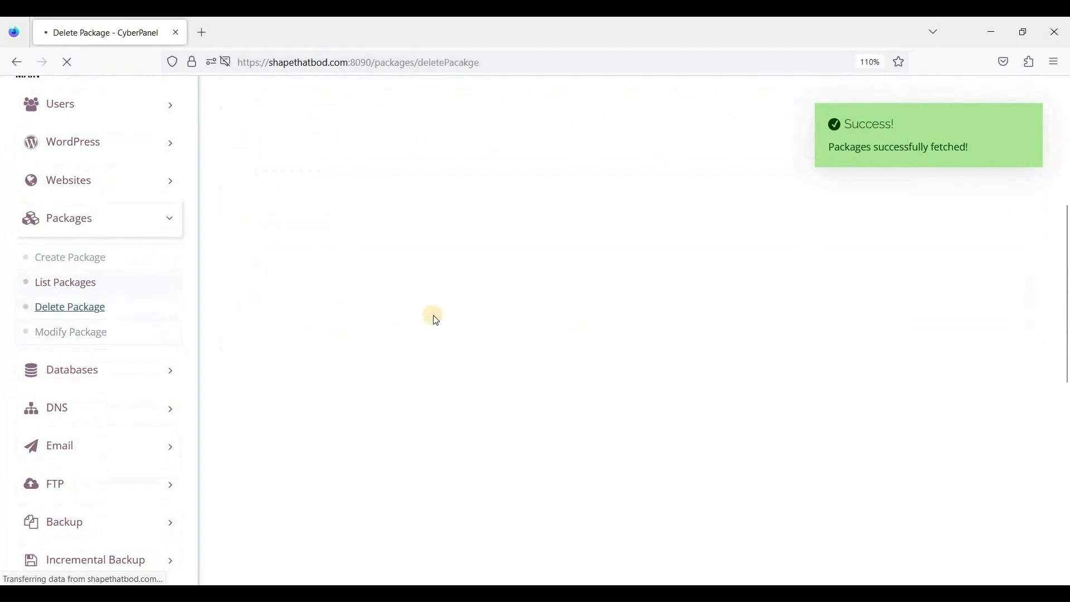
scroll(432, 317, "down", 3)
left_click(479, 125)
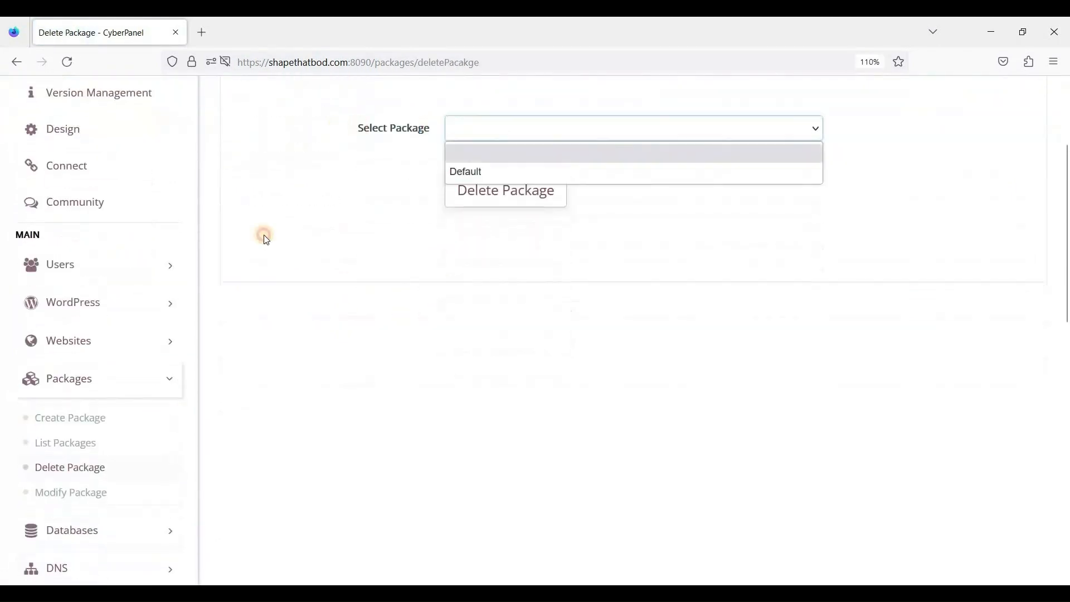
left_click(263, 236)
Open the Modify Package page and load the details of the Default package
left_click(89, 494)
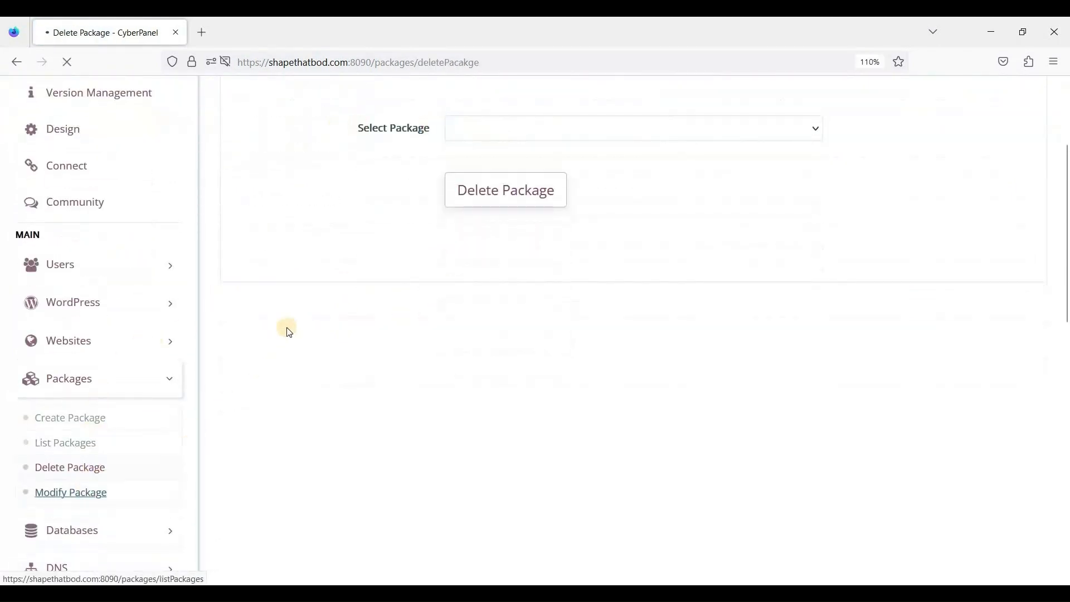
left_click(487, 286)
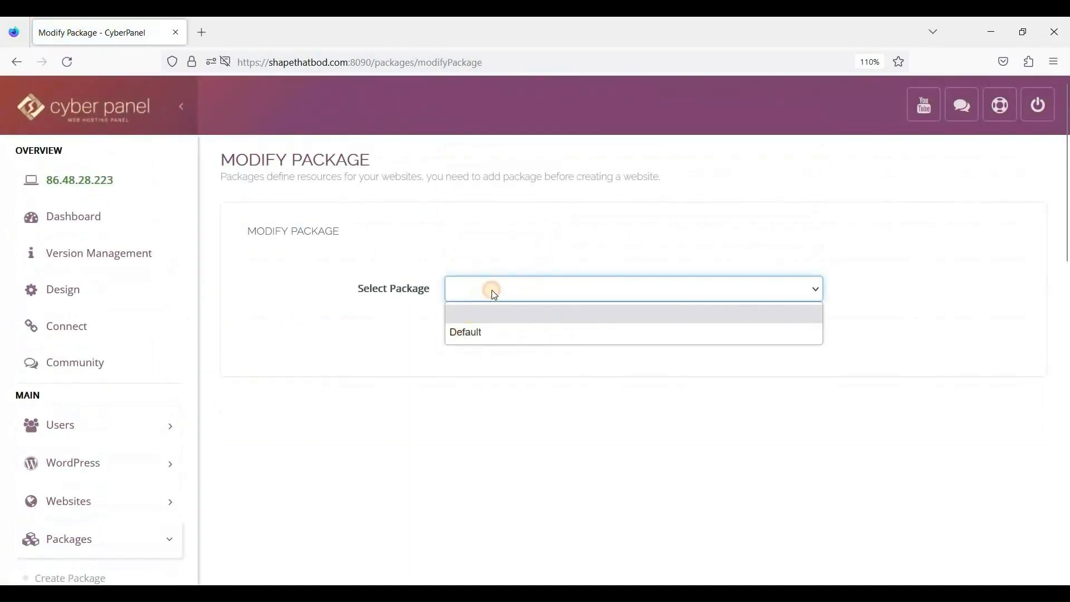
left_click(463, 332)
scroll(520, 202, "down", 2)
scroll(519, 202, "down", 2)
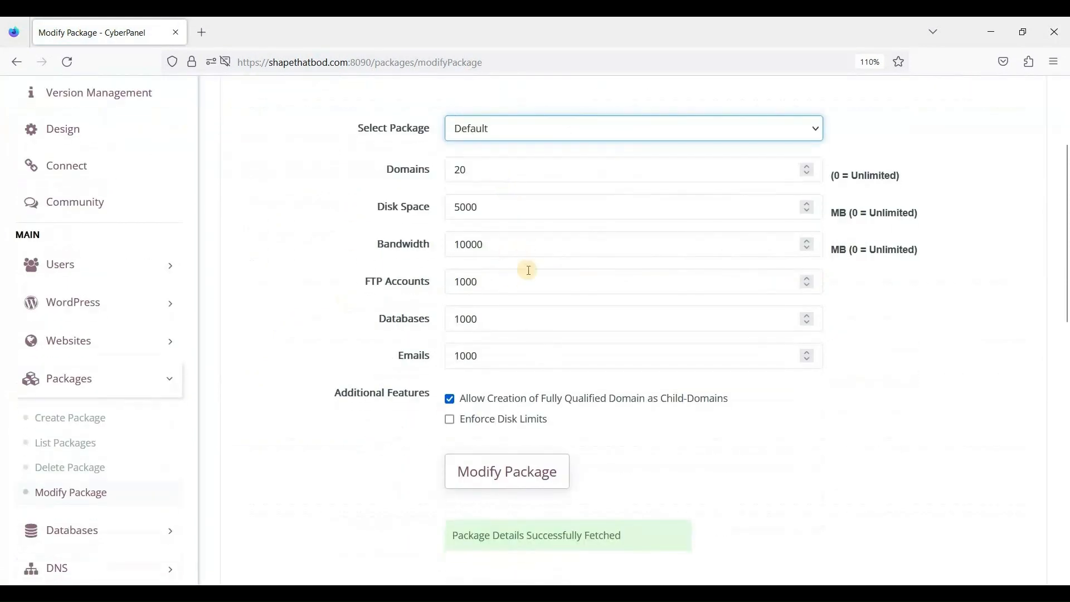
Review the Default package's disk space, bandwidth, database and email limits and its additional features
left_click(458, 219)
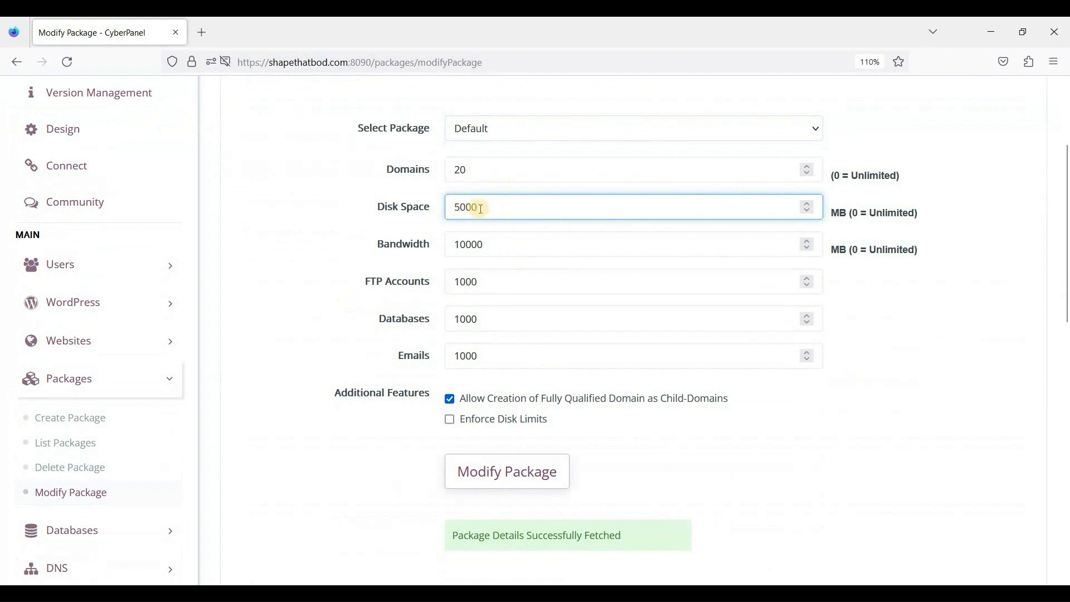
left_click(464, 250)
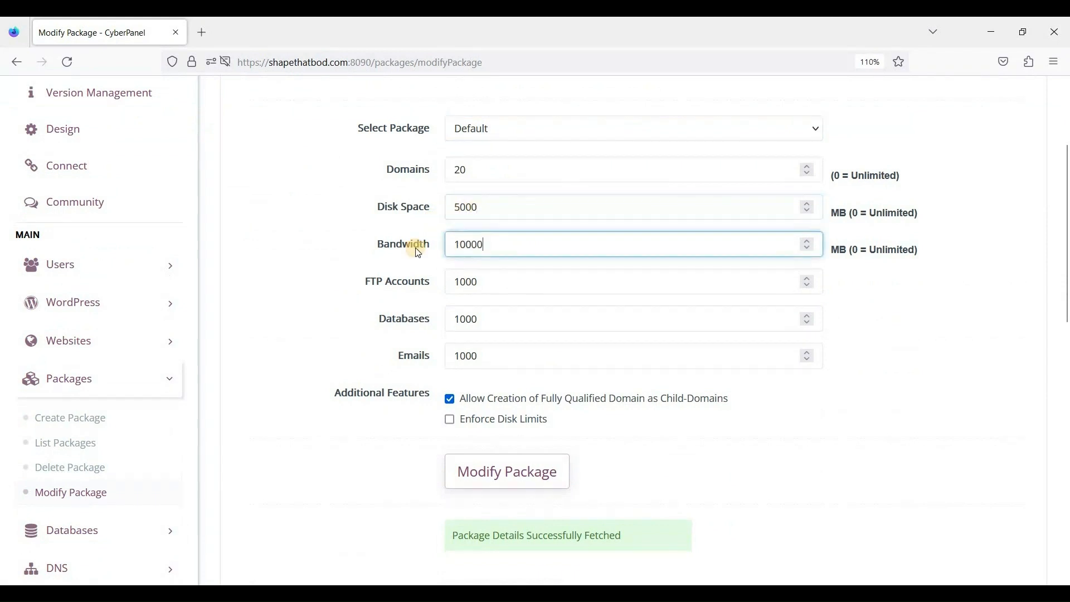
left_click(476, 262)
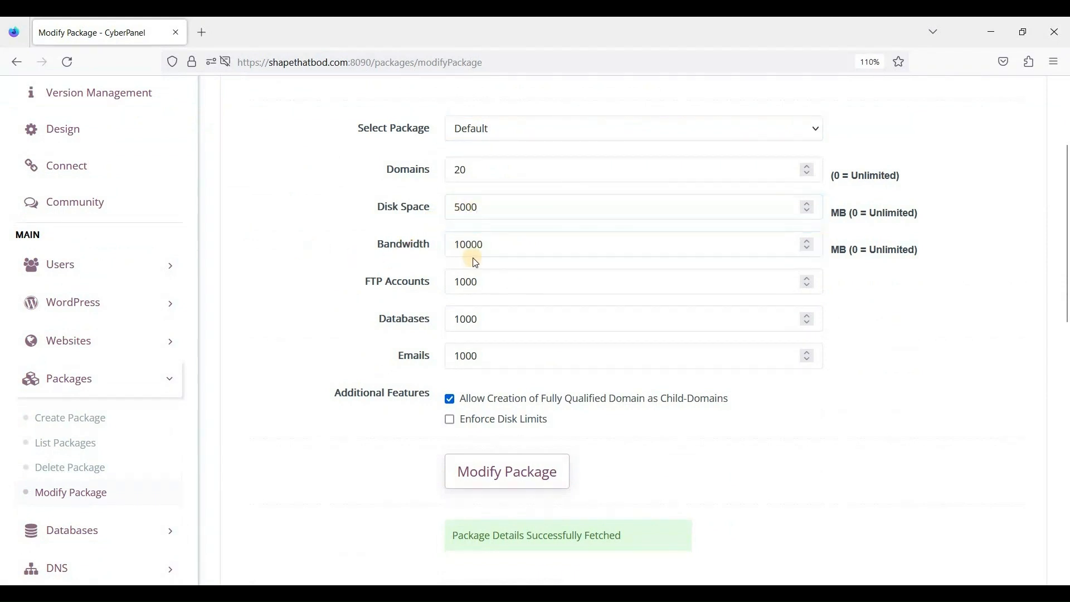
left_click(501, 328)
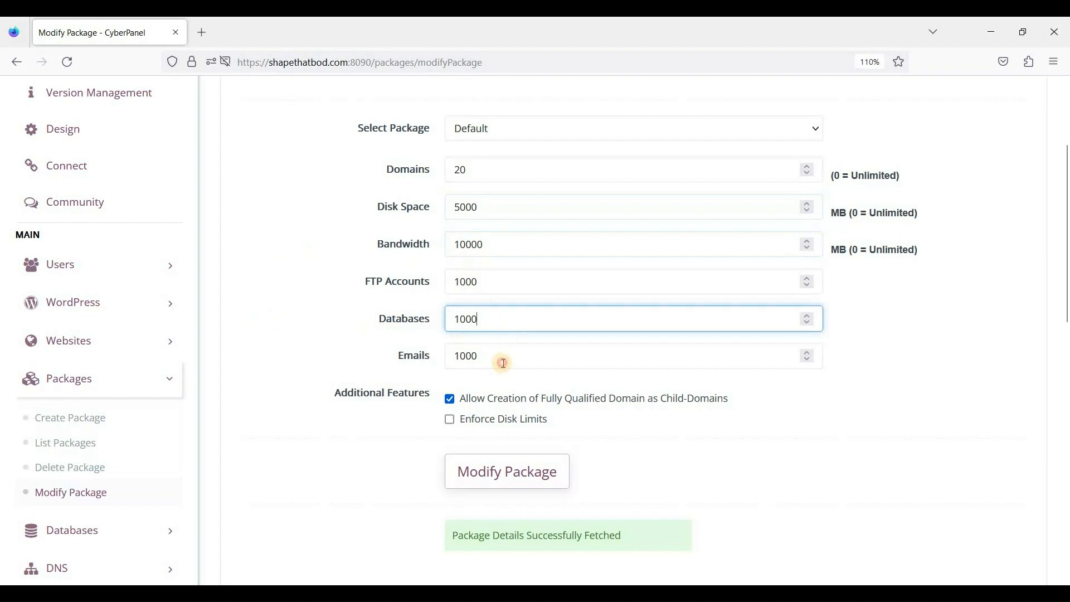
left_click(504, 362)
scroll(323, 343, "up", 1)
scroll(74, 331, "down", 5)
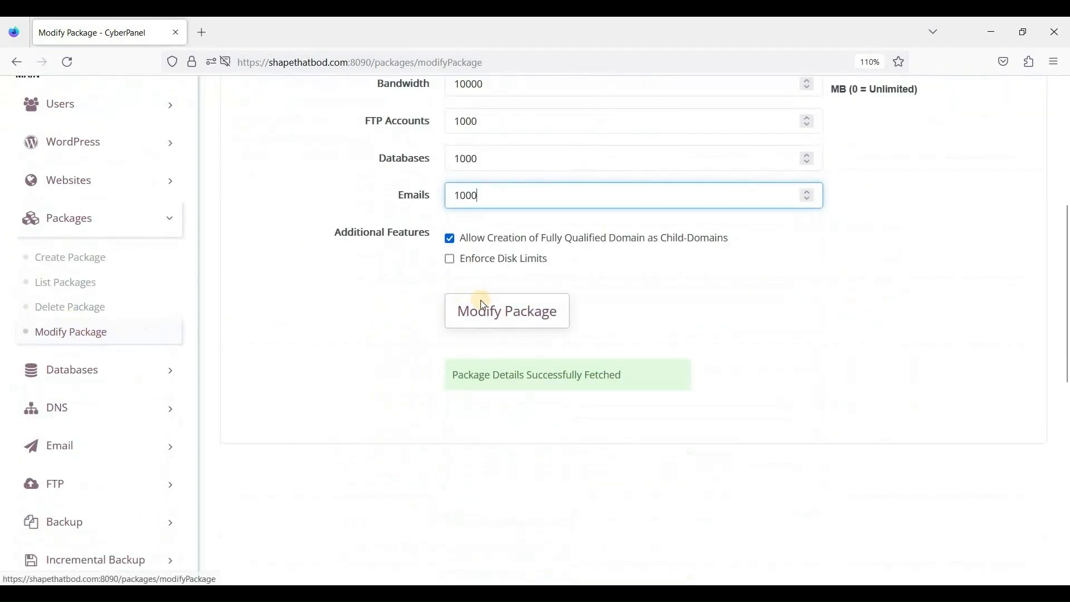
Open the Create Database page and select the nexwptest.cyou website to view its database name, user name and password fields
scroll(346, 307, "up", 3)
scroll(349, 307, "down", 4)
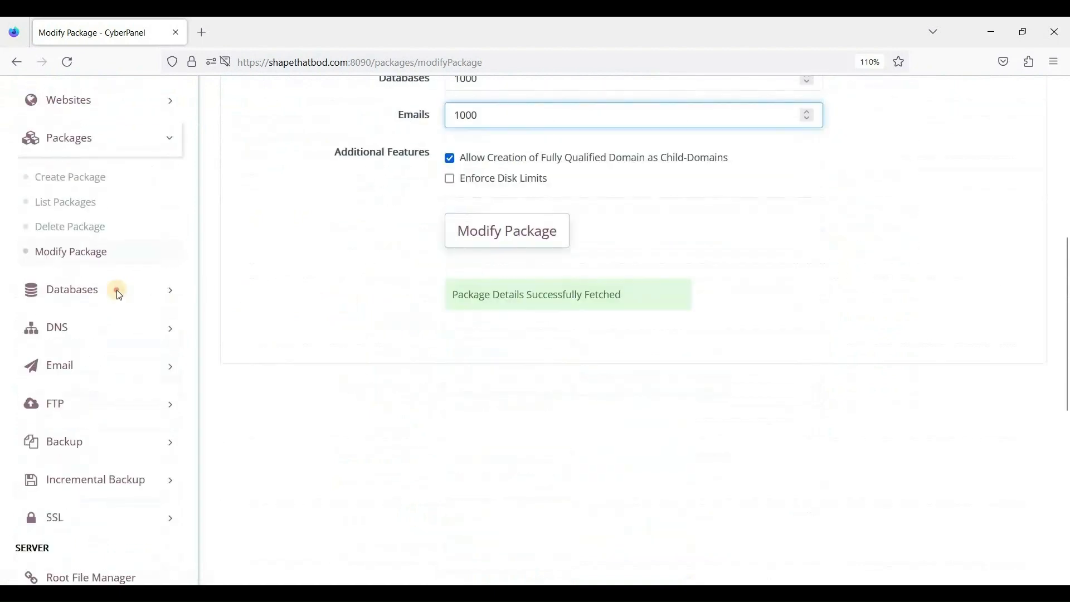
left_click(49, 295)
left_click(82, 222)
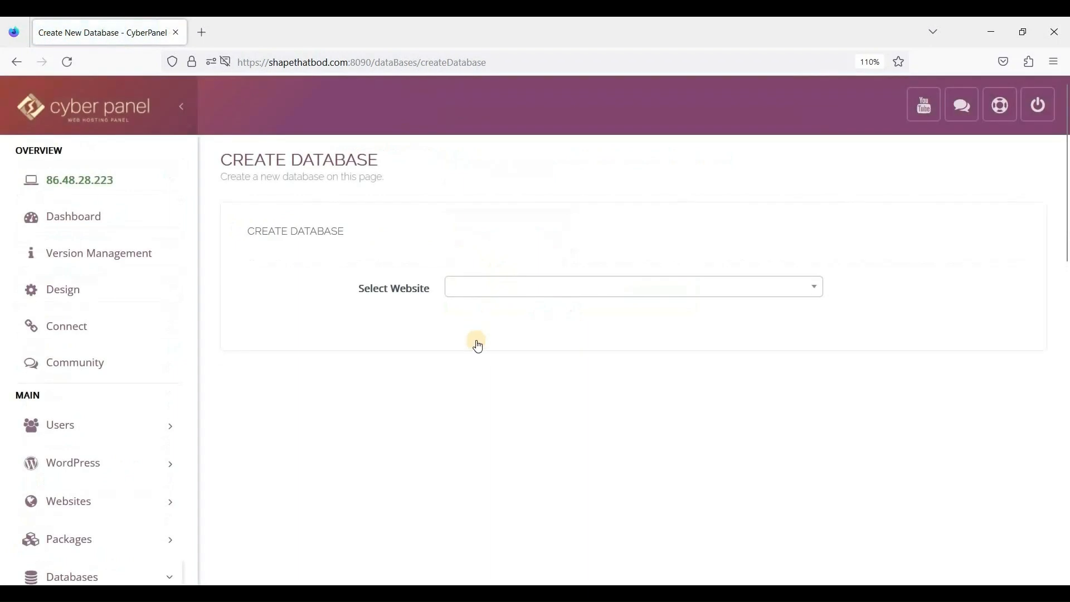
left_click(479, 286)
left_click(486, 345)
scroll(394, 187, "down", 4)
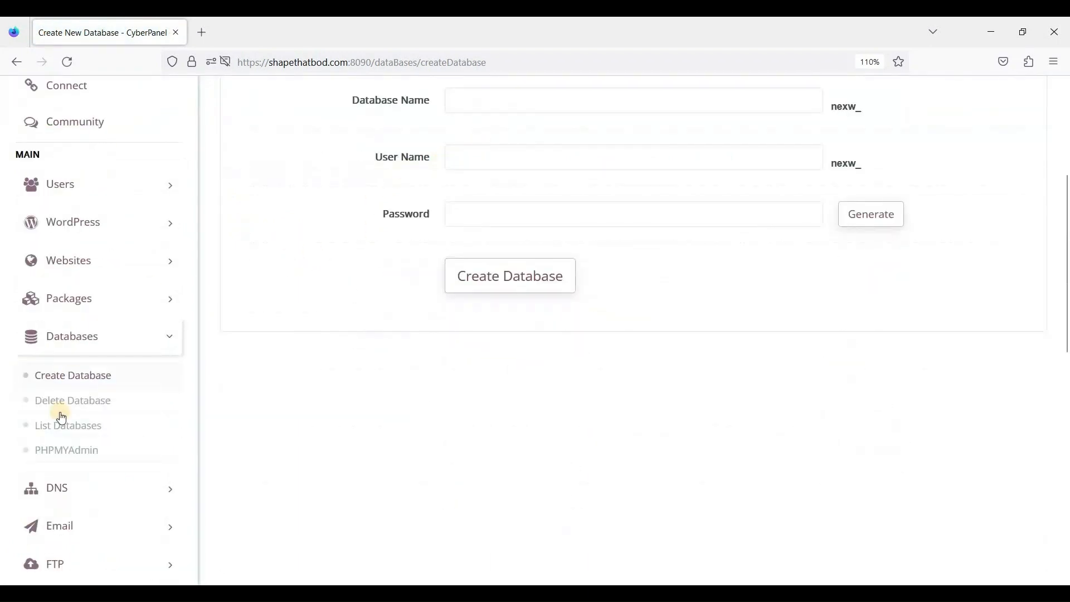
Visit the Delete Database page, and view the domain choices on the List Databases page without selecting one
left_click(92, 403)
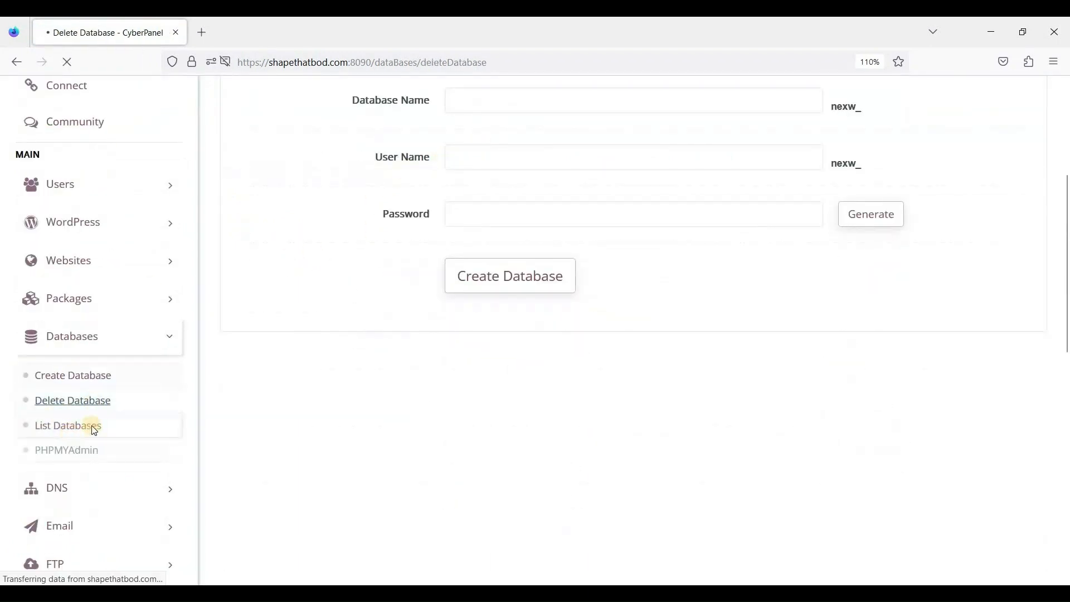
scroll(291, 350, "down", 4)
left_click(81, 425)
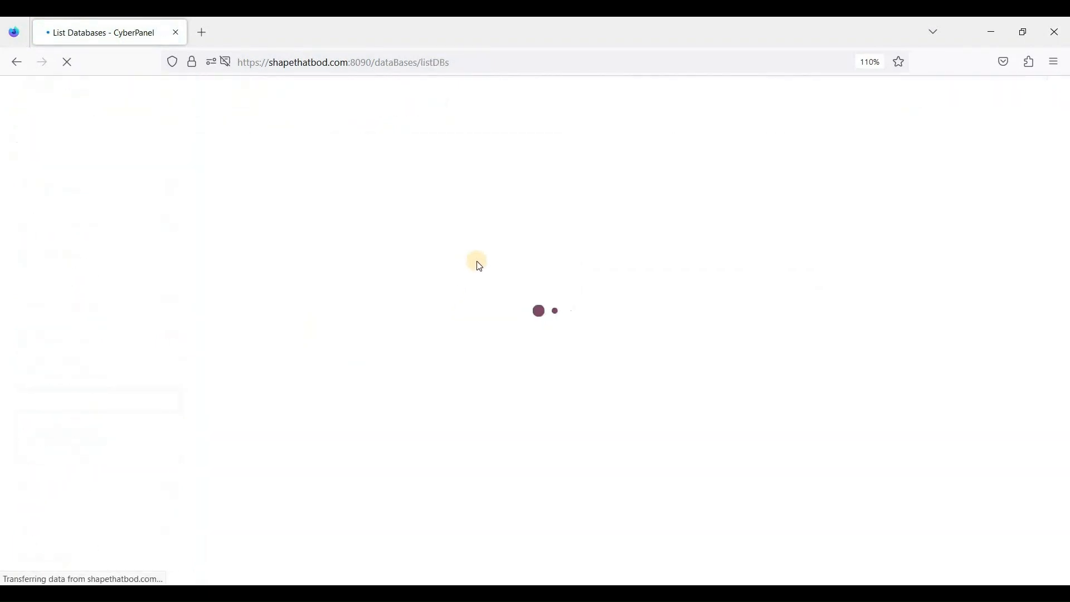
left_click(482, 286)
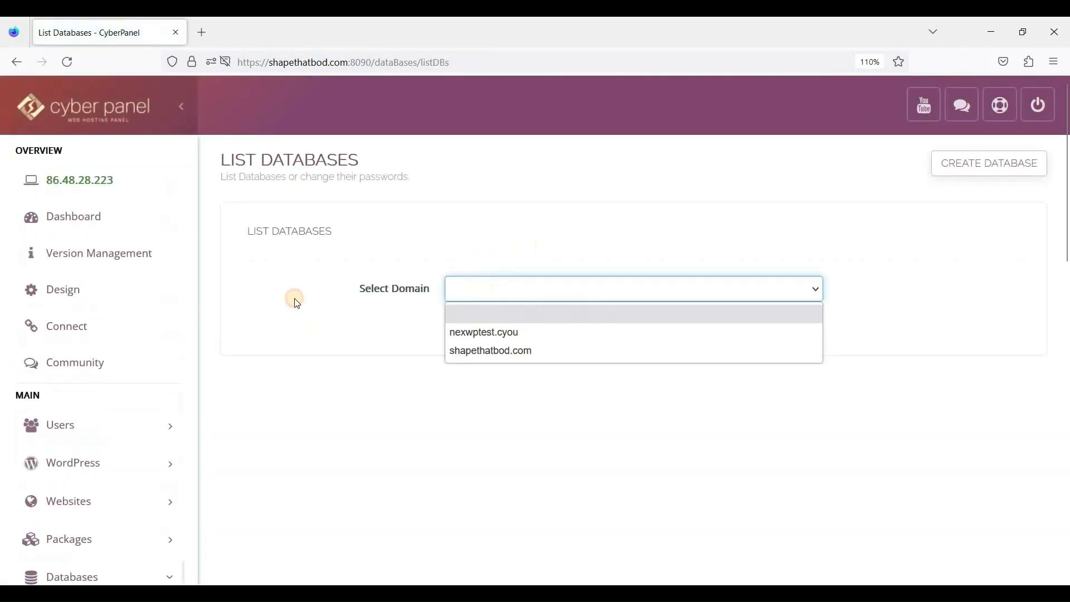
Open phpMyAdmin in a new browser tab, look over the server's databases and settings, and close the tab
scroll(120, 315, "down", 6)
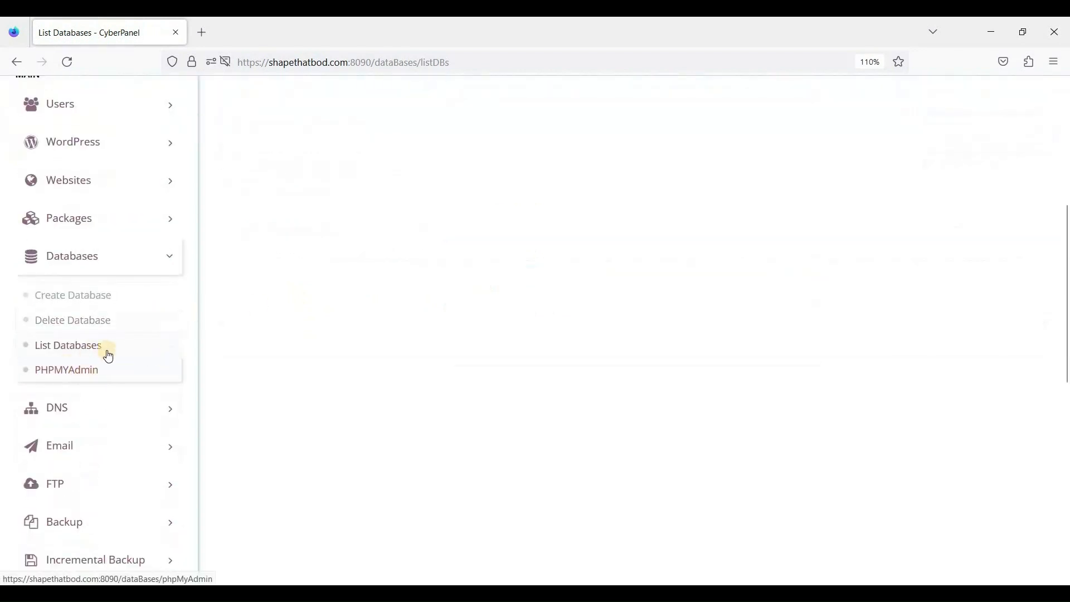
scroll(99, 418, "up", 2)
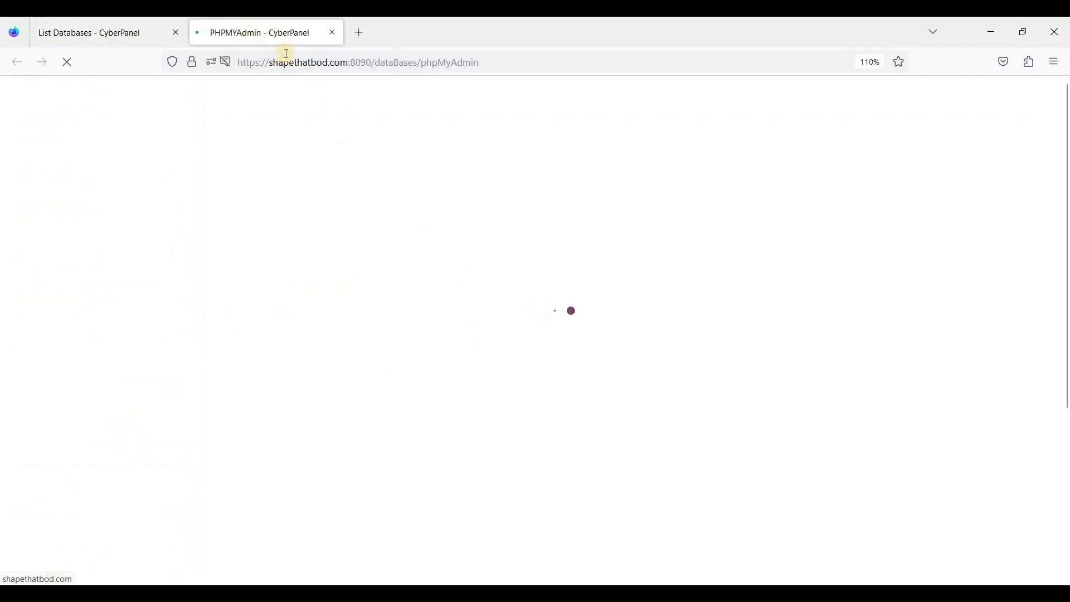
left_click(289, 282)
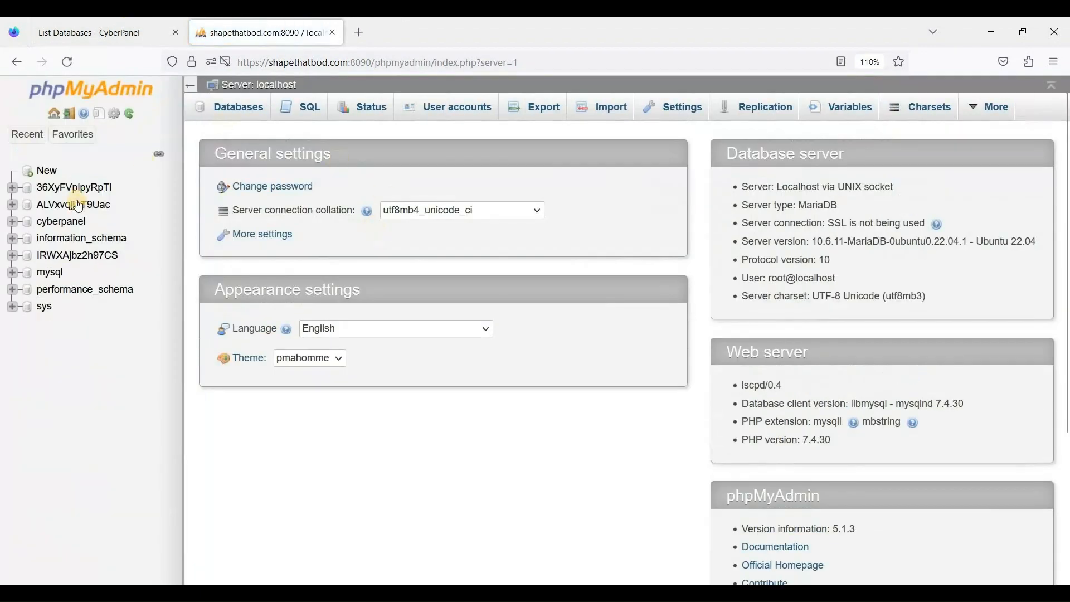
scroll(725, 219, "down", 4)
scroll(725, 220, "up", 4)
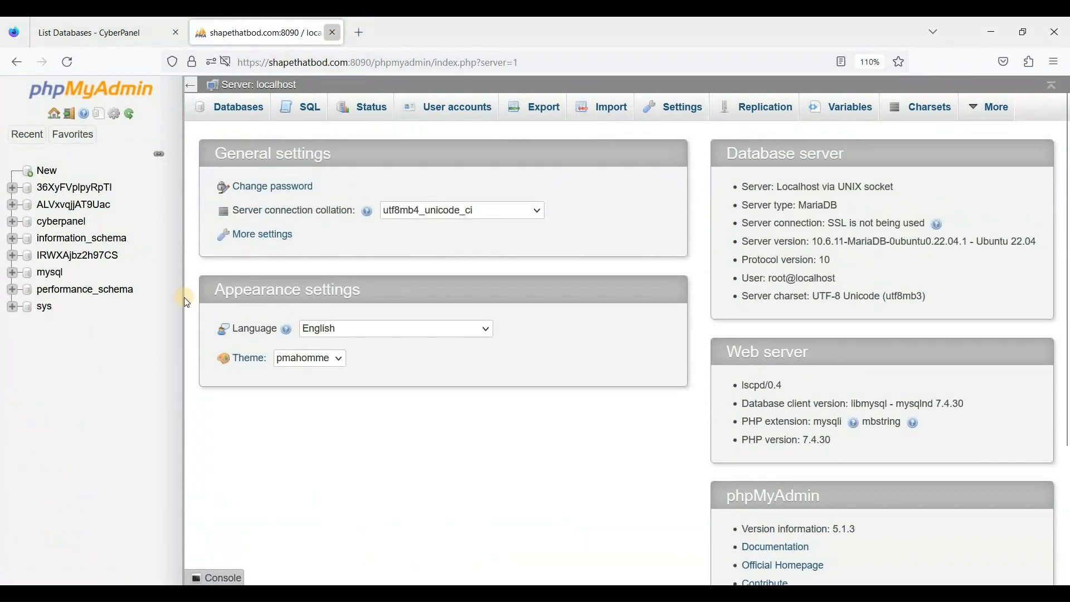
left_click(333, 32)
Open the Create Nameserver page and review its domain name, first and second nameserver, and IP address fields without filling them in
scroll(140, 301, "down", 2)
left_click(139, 325)
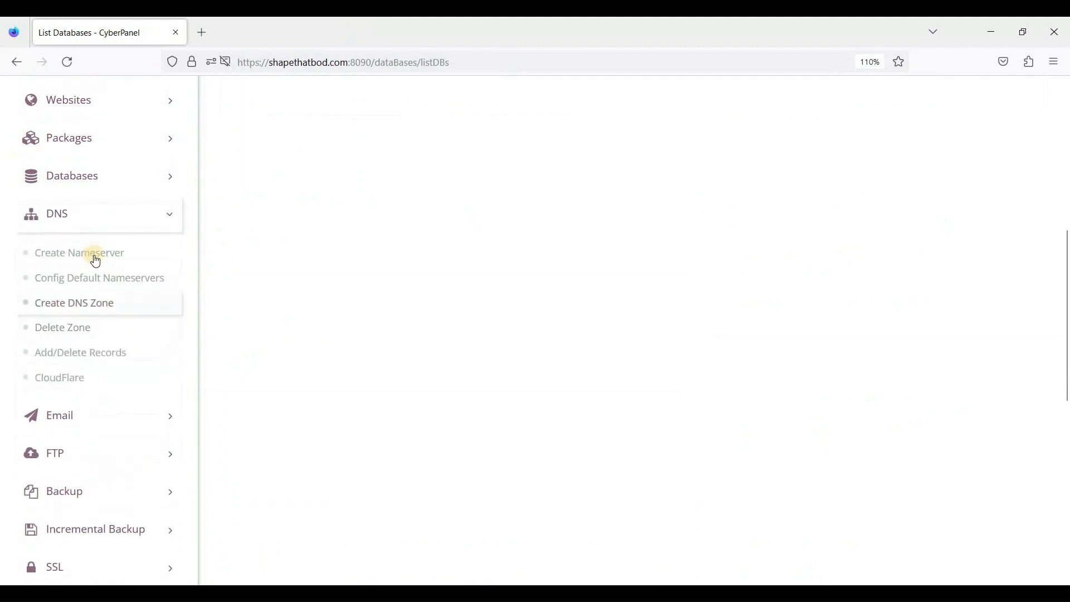
left_click(96, 260)
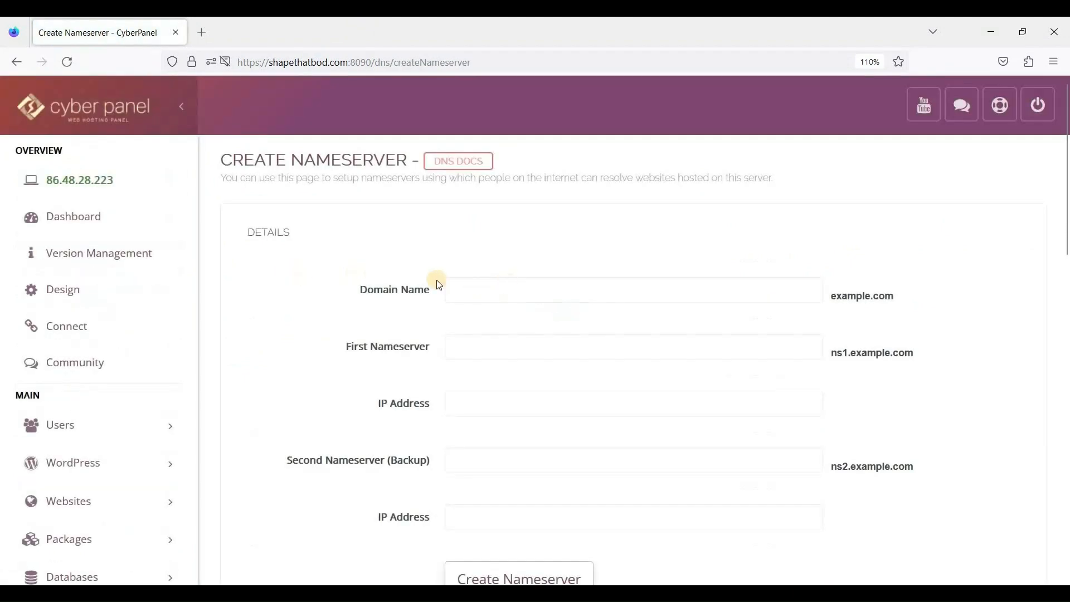
left_click(490, 301)
scroll(480, 271, "down", 2)
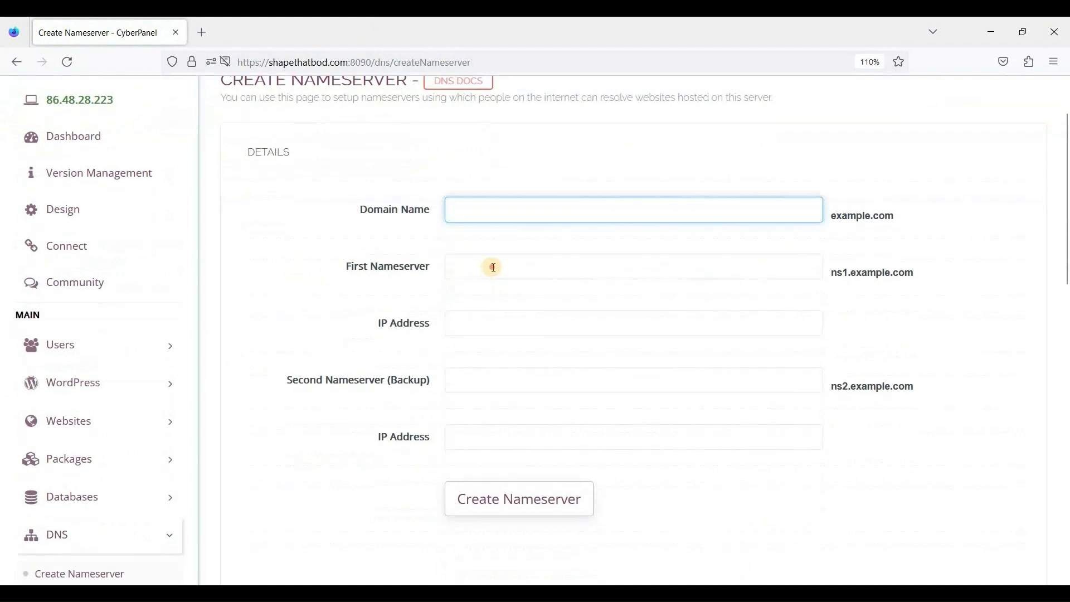
left_click(470, 262)
scroll(484, 284, "up", 2)
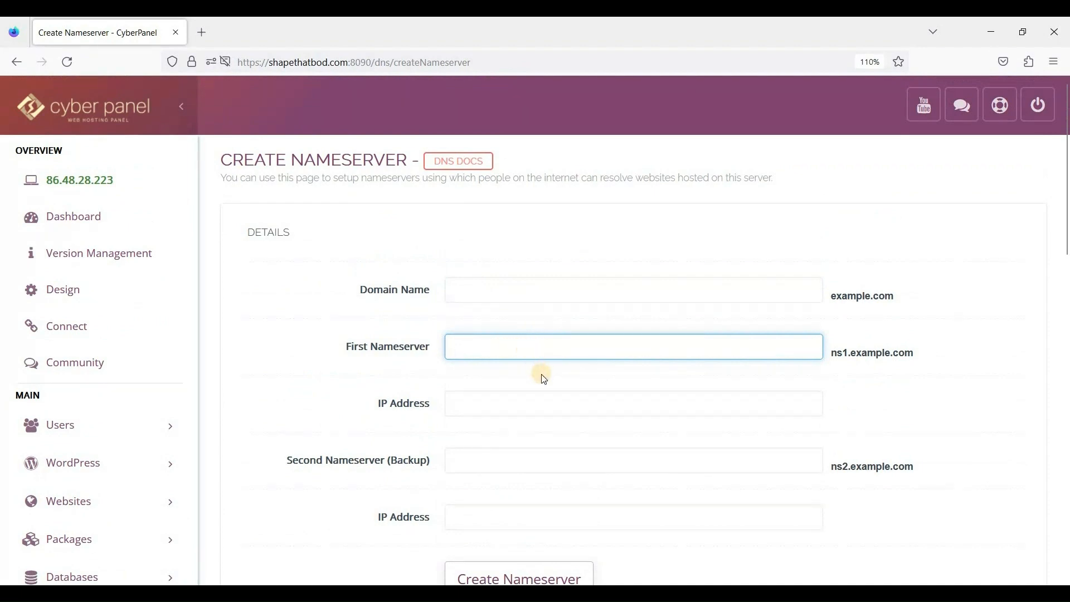
scroll(473, 334, "down", 2)
left_click(407, 333)
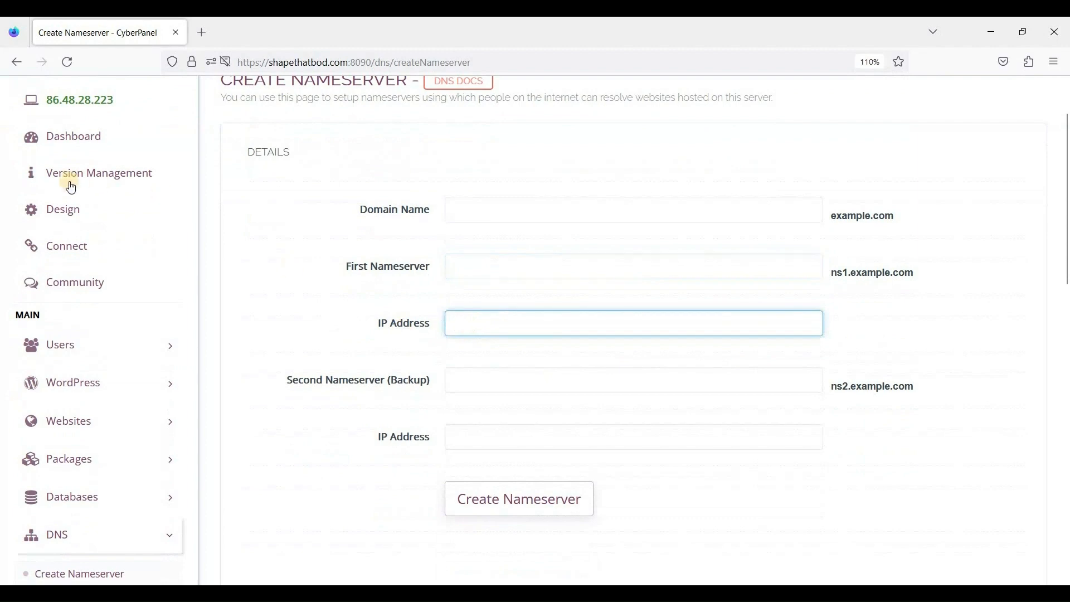
scroll(71, 189, "up", 2)
key("Tab")
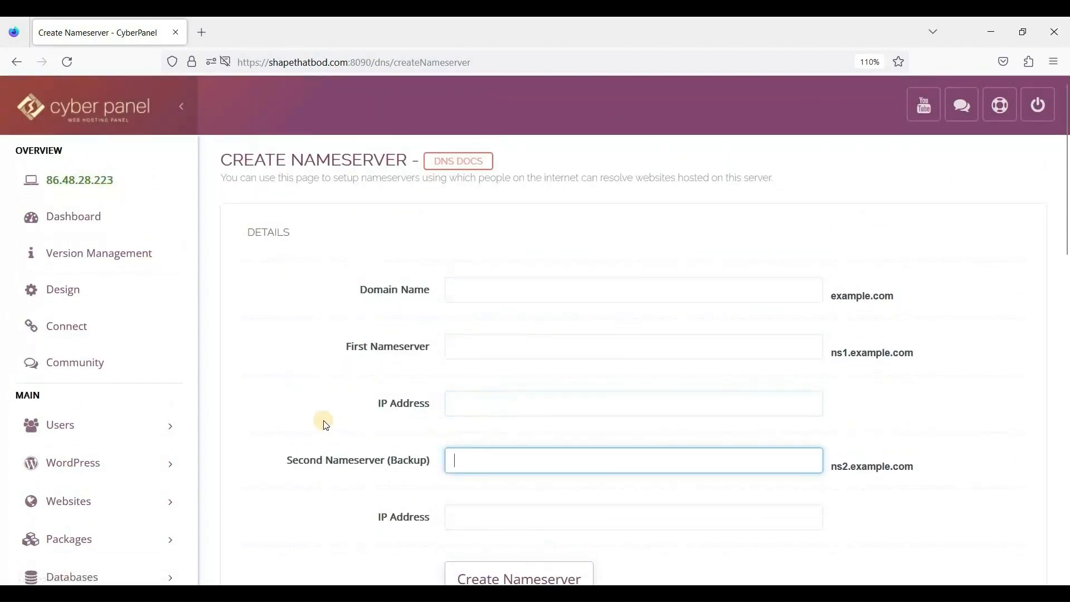
Open the Config Default Nameservers page and review its four nameserver fields without entering values
scroll(133, 453, "down", 6)
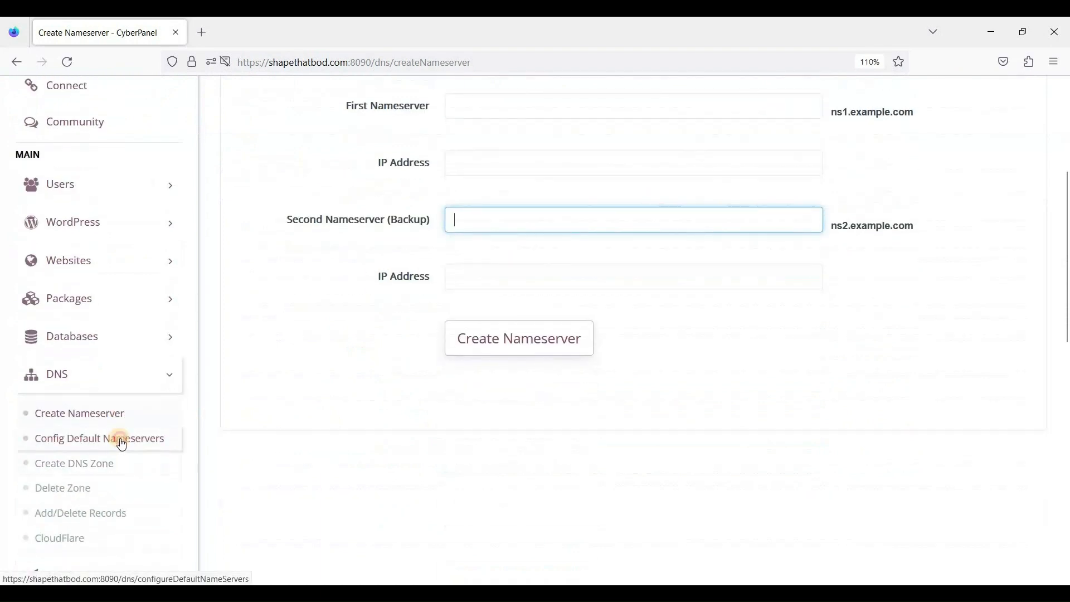
left_click(122, 444)
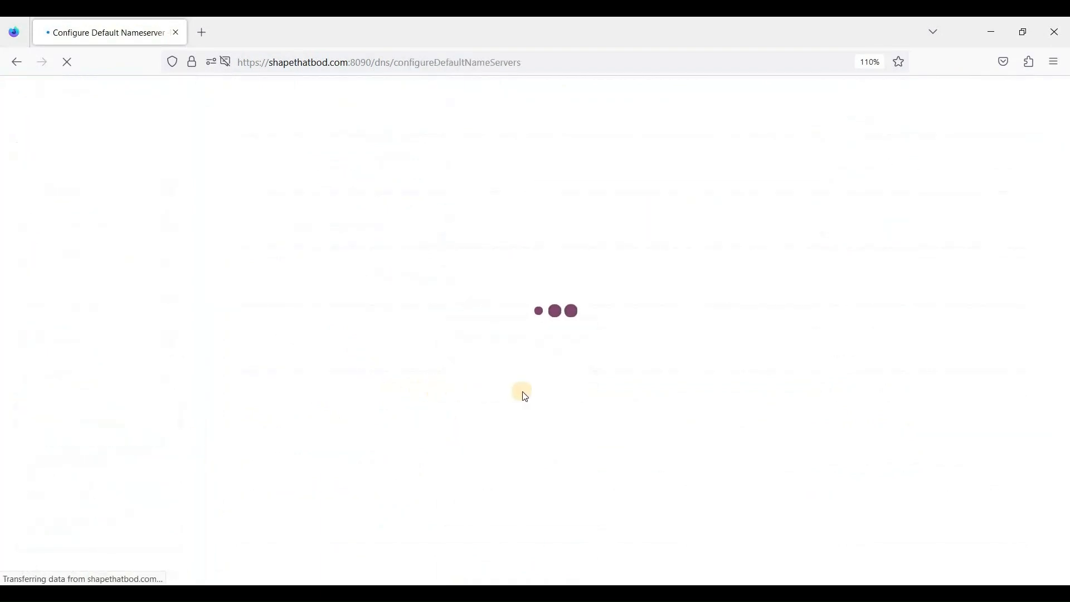
left_click(490, 290)
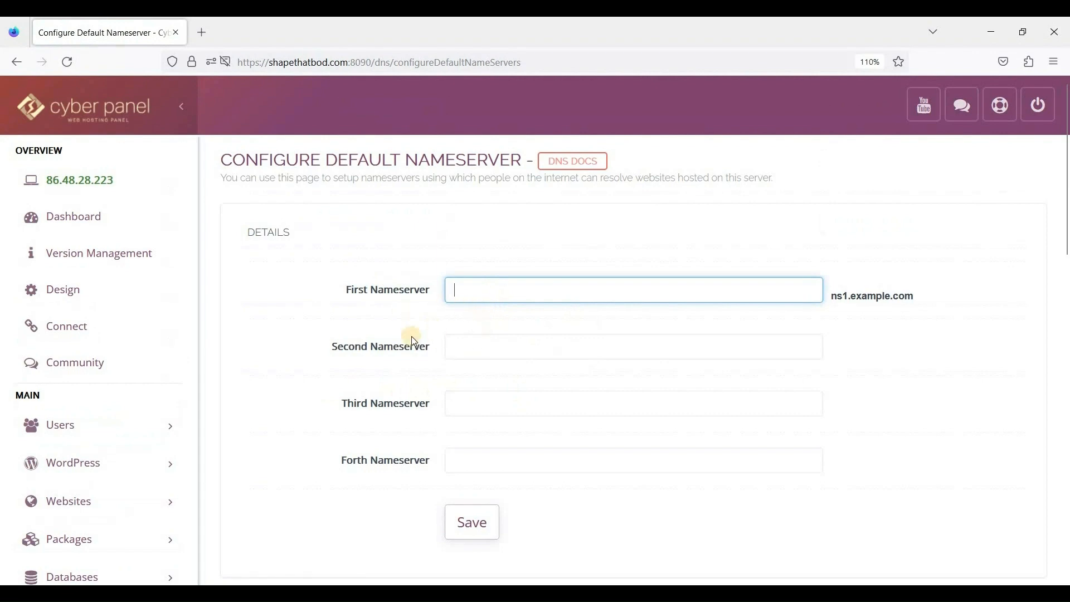
scroll(388, 339, "down", 3)
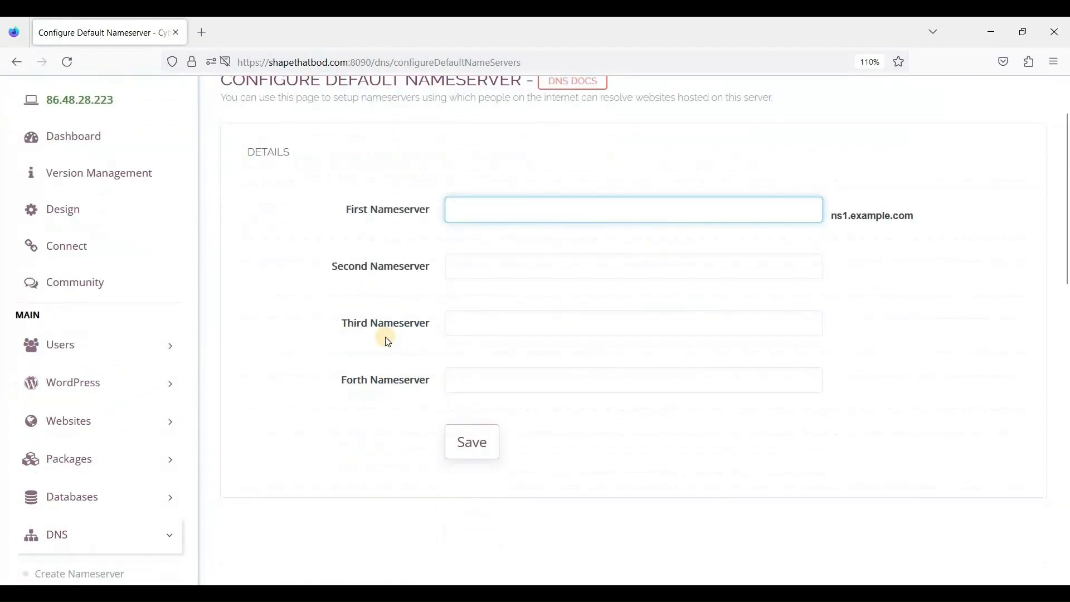
scroll(468, 247, "up", 3)
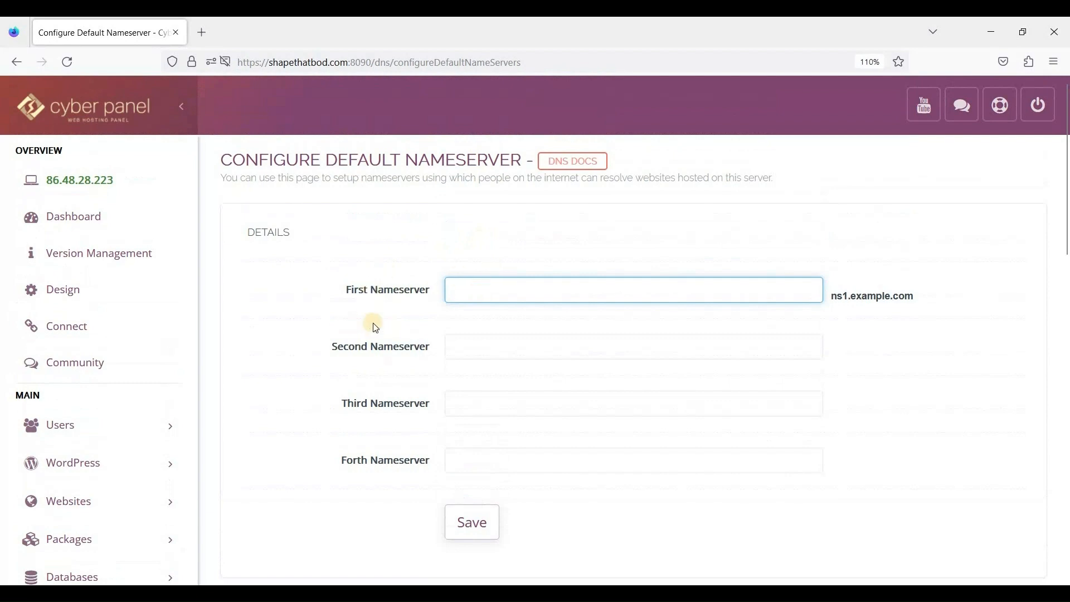
Open the Add/Delete Records page for DNS and load the records of nexwptest.cyou
scroll(158, 362, "down", 9)
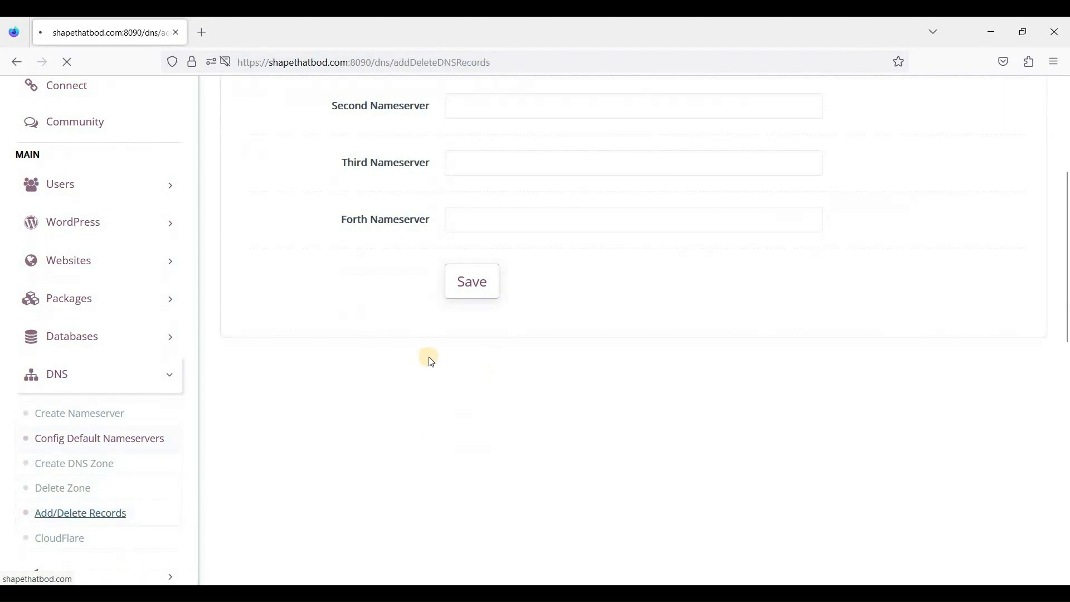
left_click(507, 294)
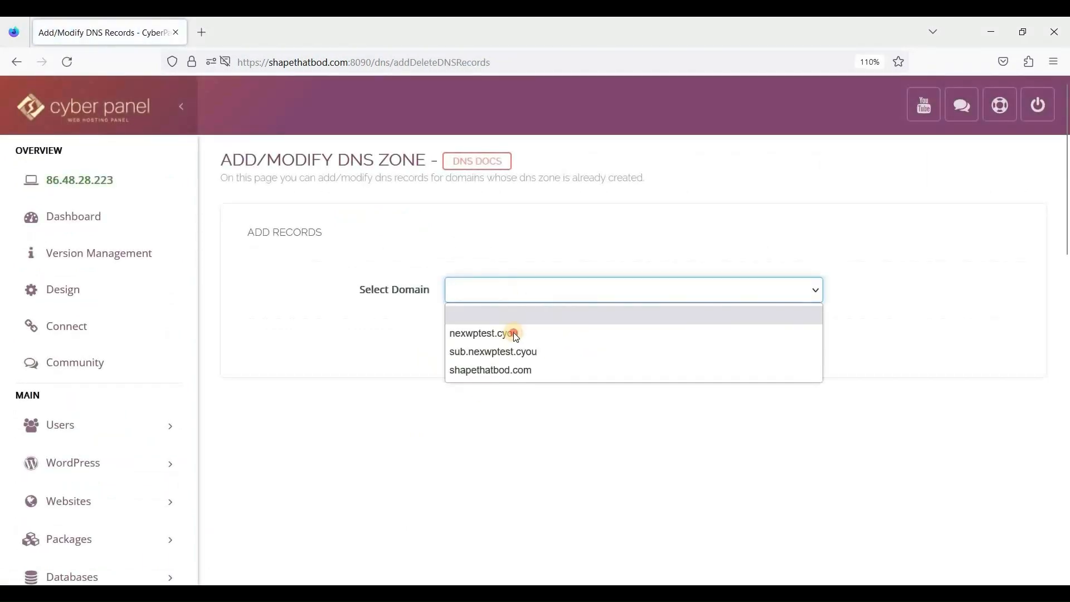
left_click(513, 332)
scroll(322, 303, "down", 1)
scroll(375, 363, "up", 1)
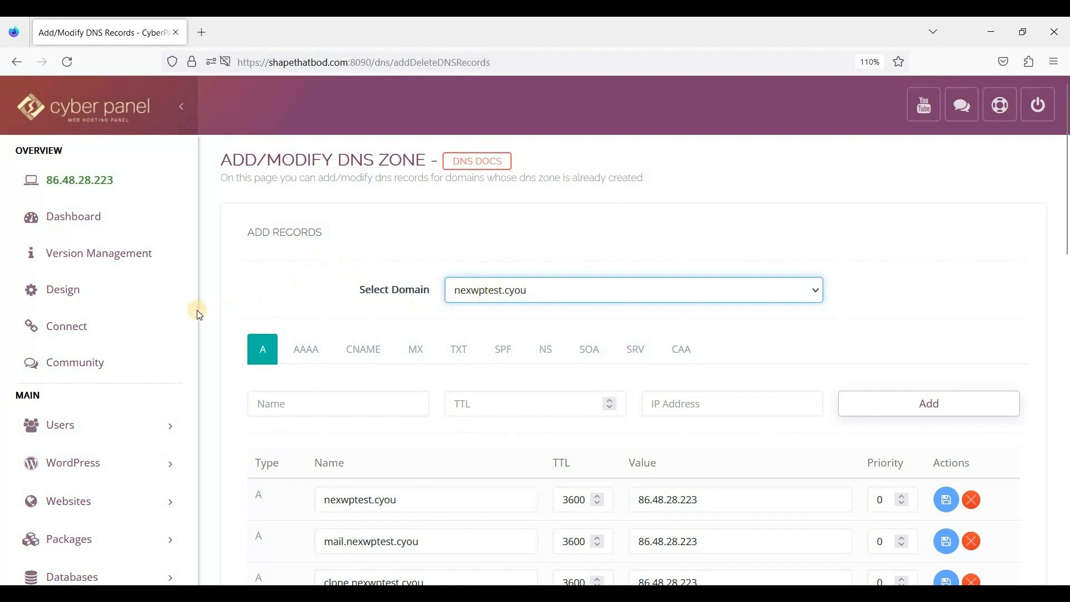
Open the CloudFlare DNS page, choose Enable for syncing local records to CloudFlare, and review the empty email and API token fields
scroll(177, 329, "down", 7)
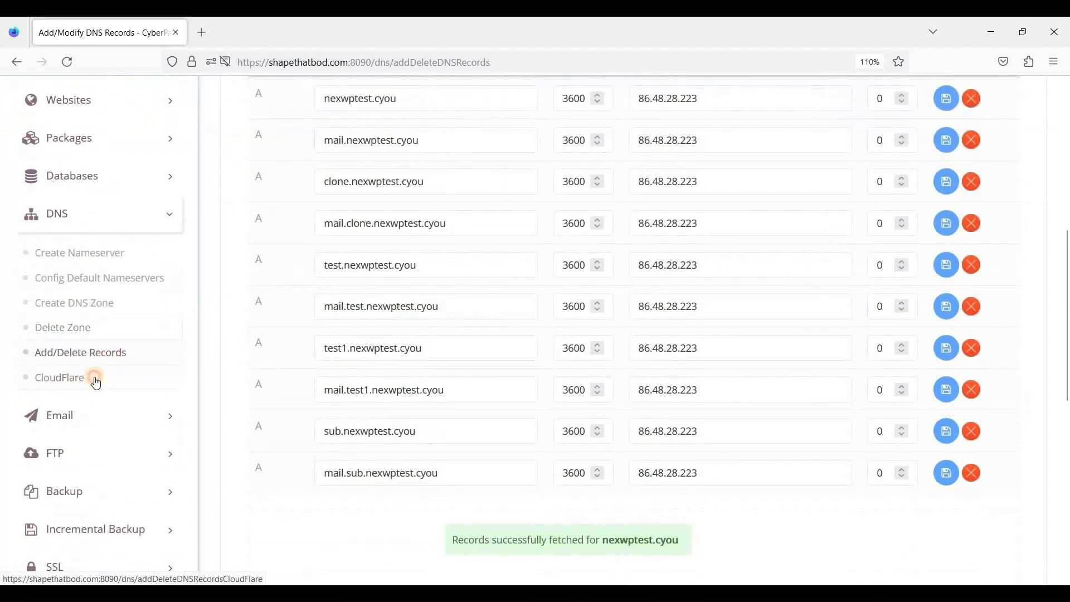
left_click(96, 383)
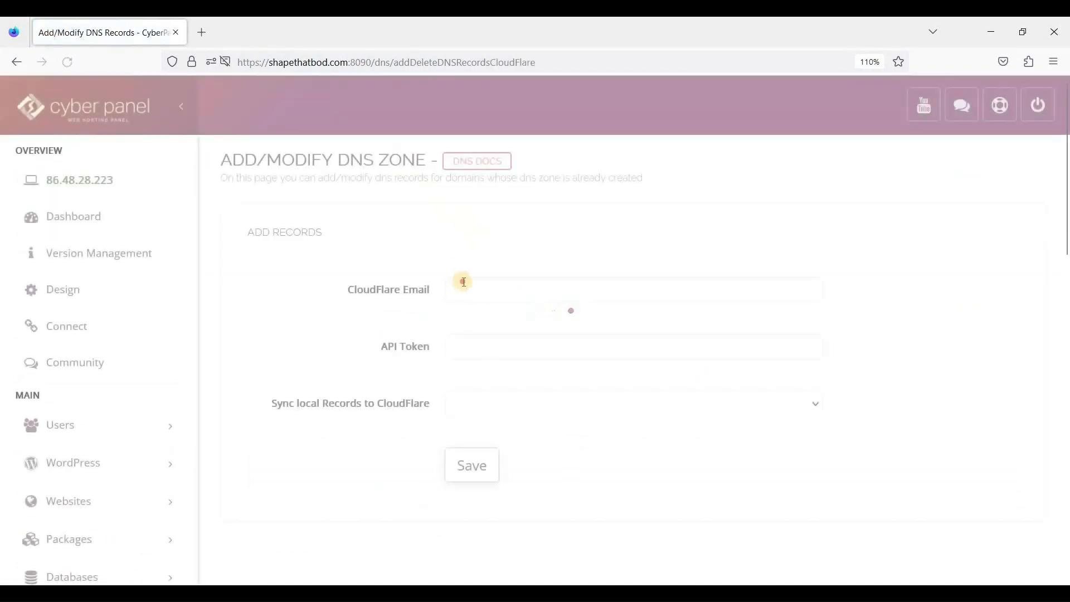
left_click(508, 287)
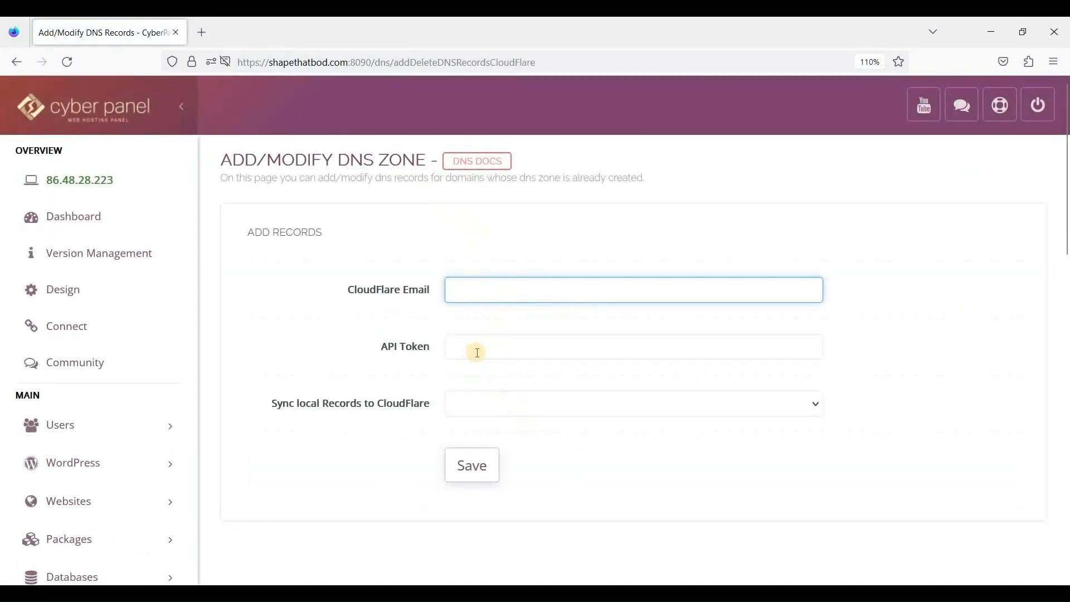
left_click(521, 404)
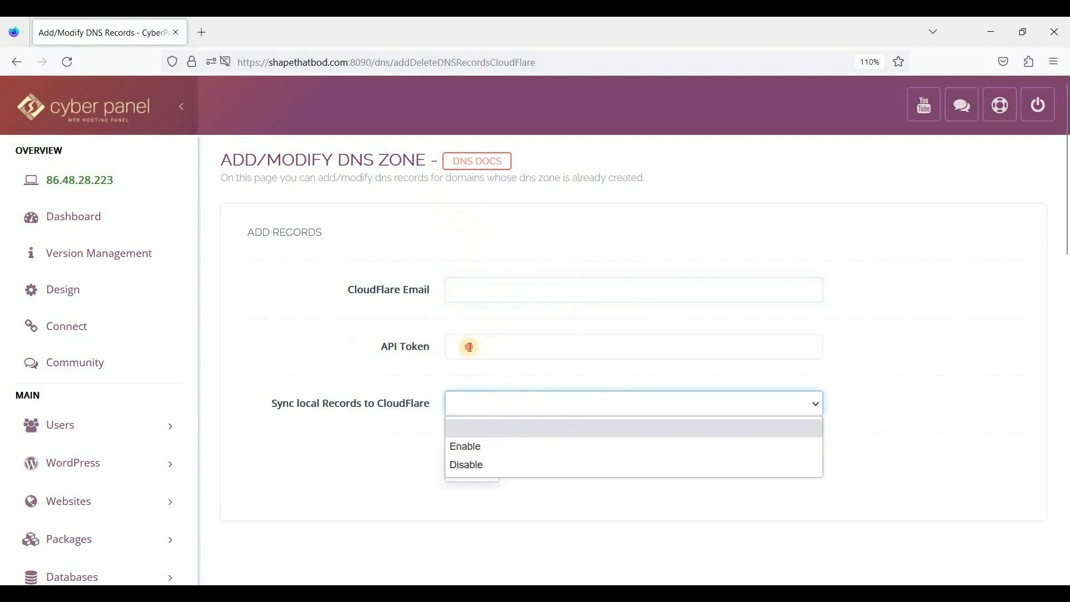
left_click(469, 347)
left_click(496, 407)
key("Return")
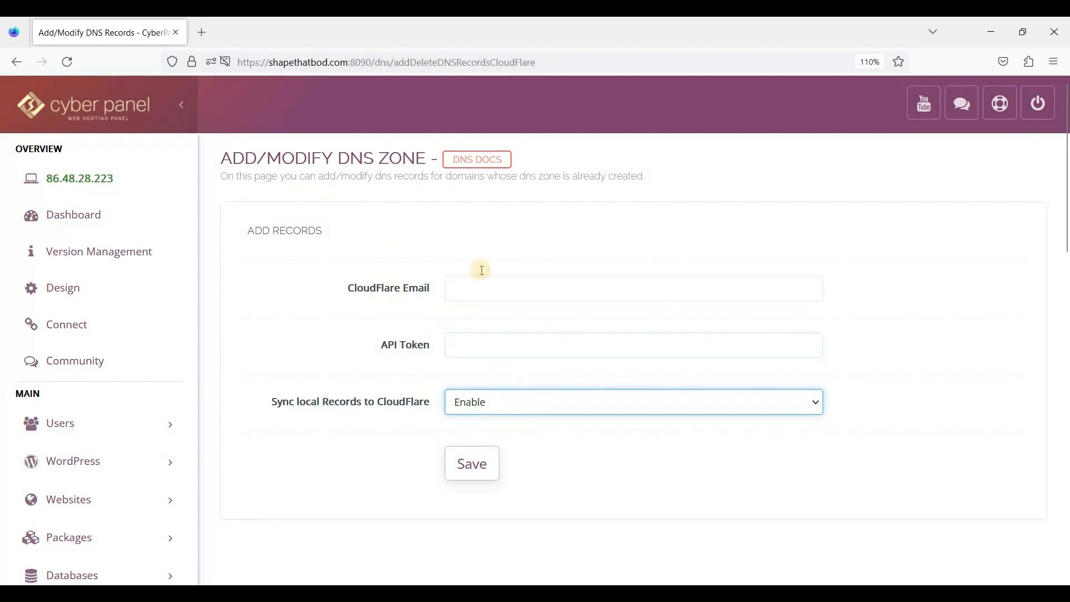
scroll(475, 273, "down", 3)
key("shift+Tab")
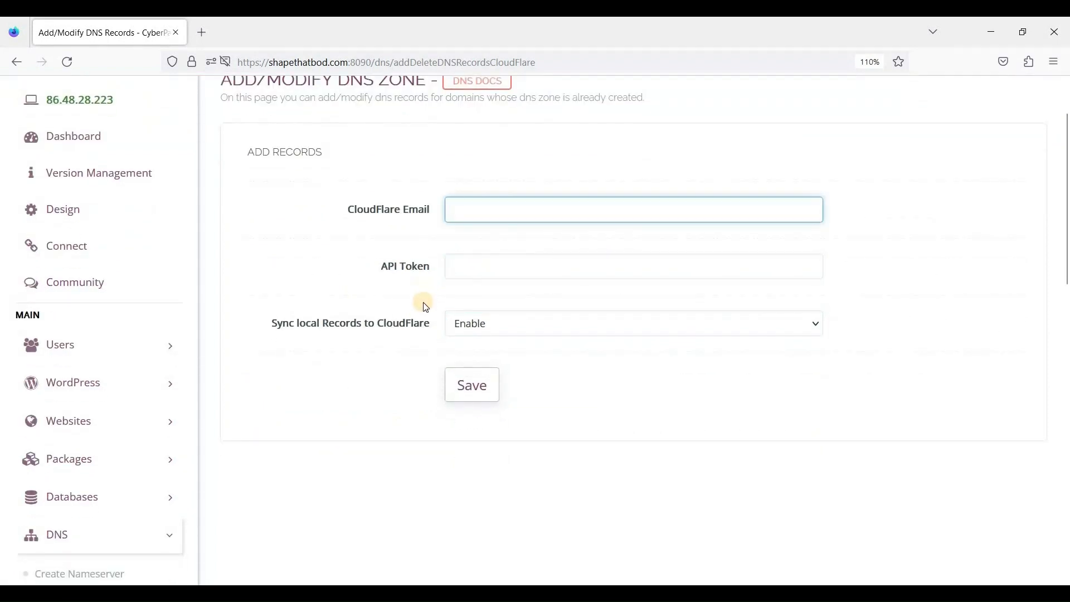
scroll(426, 302, "up", 3)
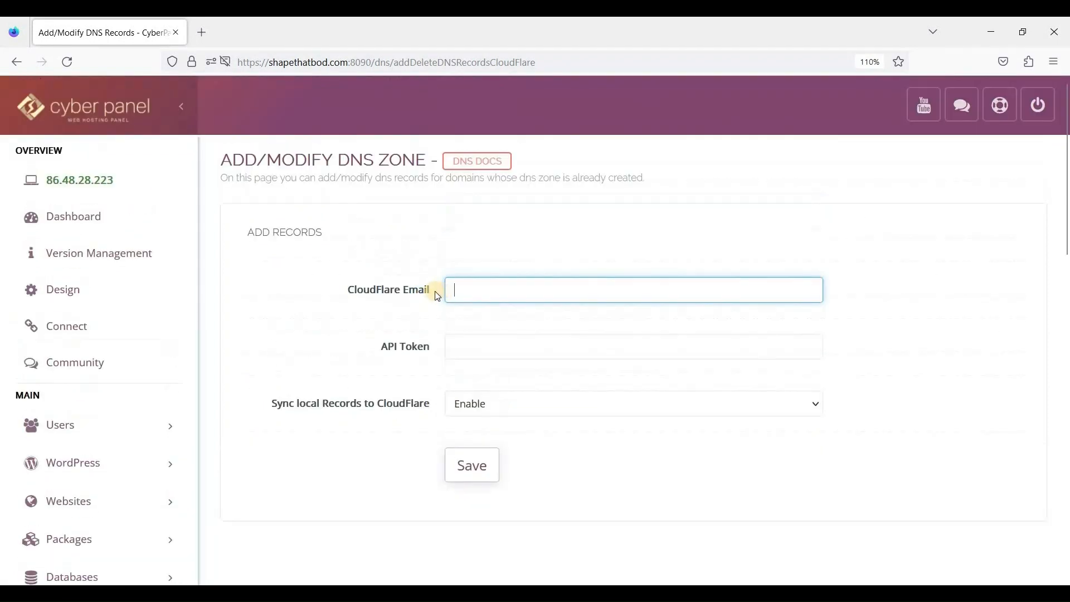
scroll(419, 300, "down", 3)
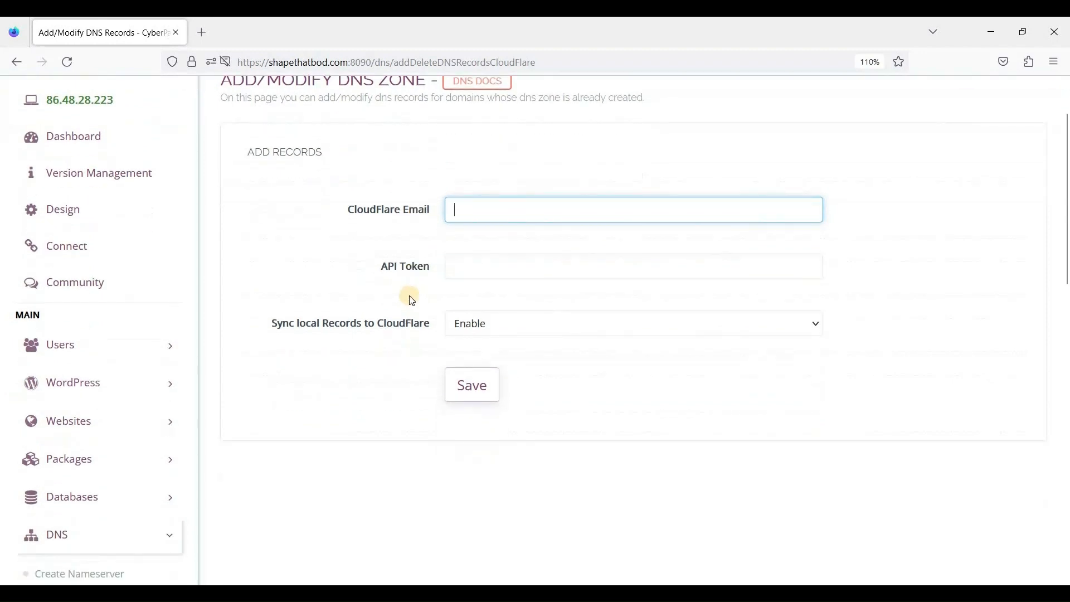
Open the Create Email page and select the nexwptest.cyou website to view its email account fields
scroll(220, 435, "down", 15)
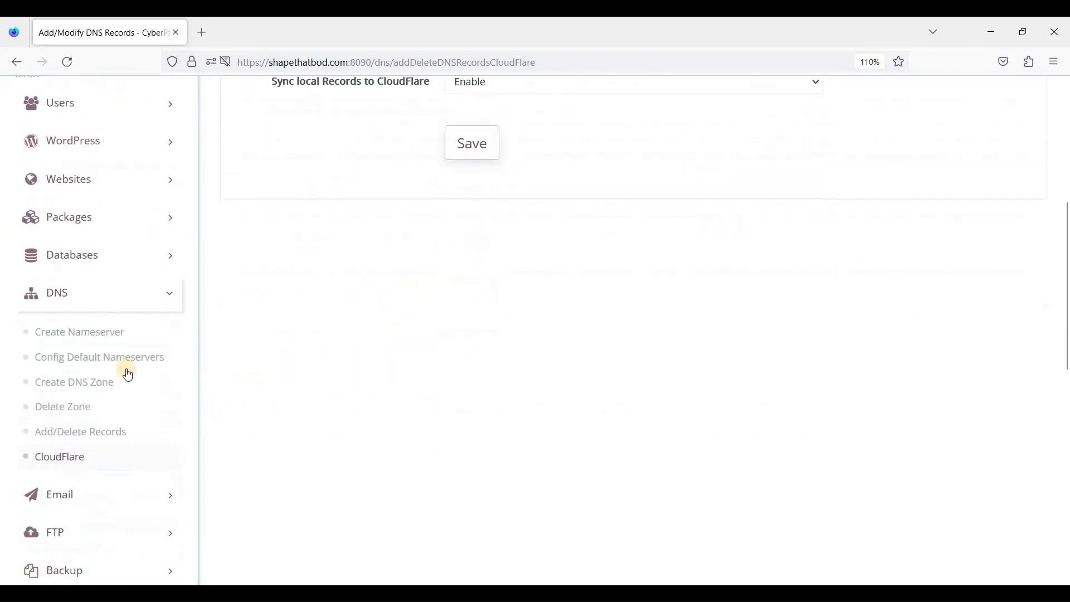
left_click(144, 344)
left_click(78, 212)
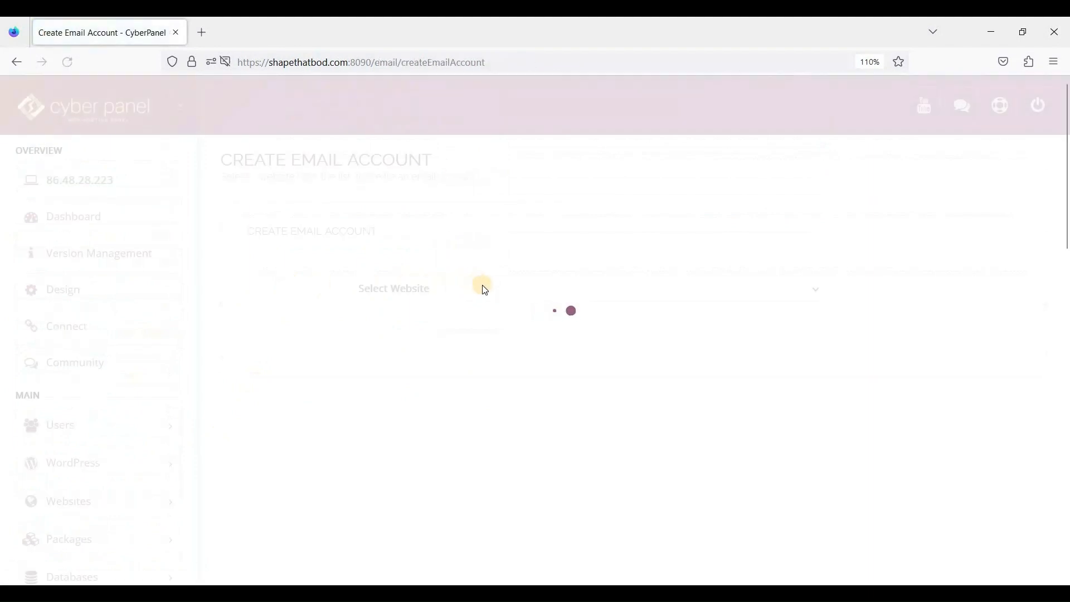
left_click(490, 296)
left_click(489, 295)
left_click(487, 295)
left_click(484, 333)
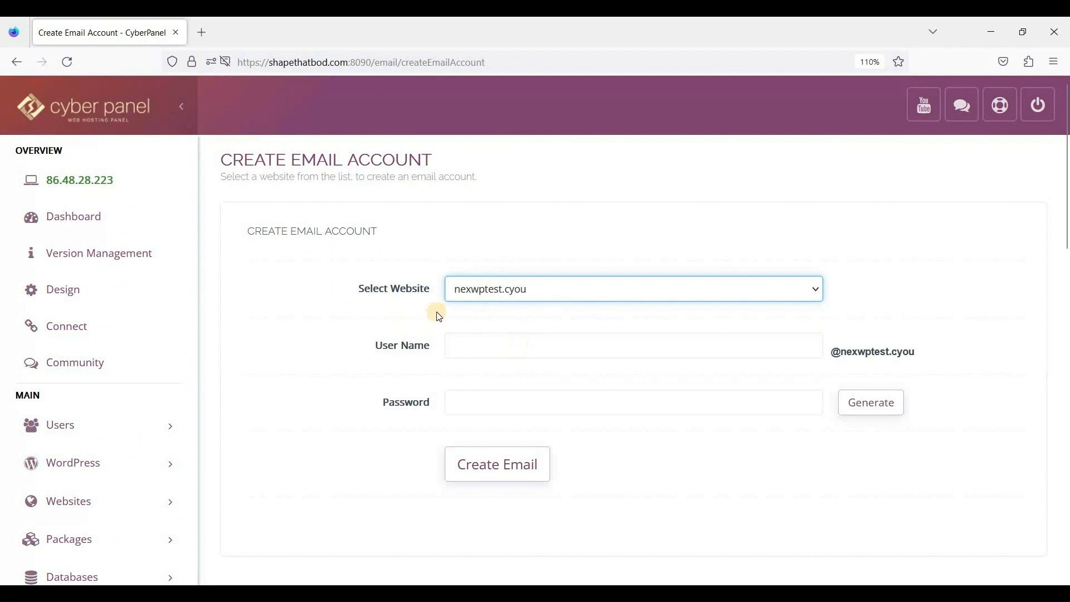
Fill in the new email account for nexwptest.cyou with the user name "user" and a generated password
left_click(499, 335)
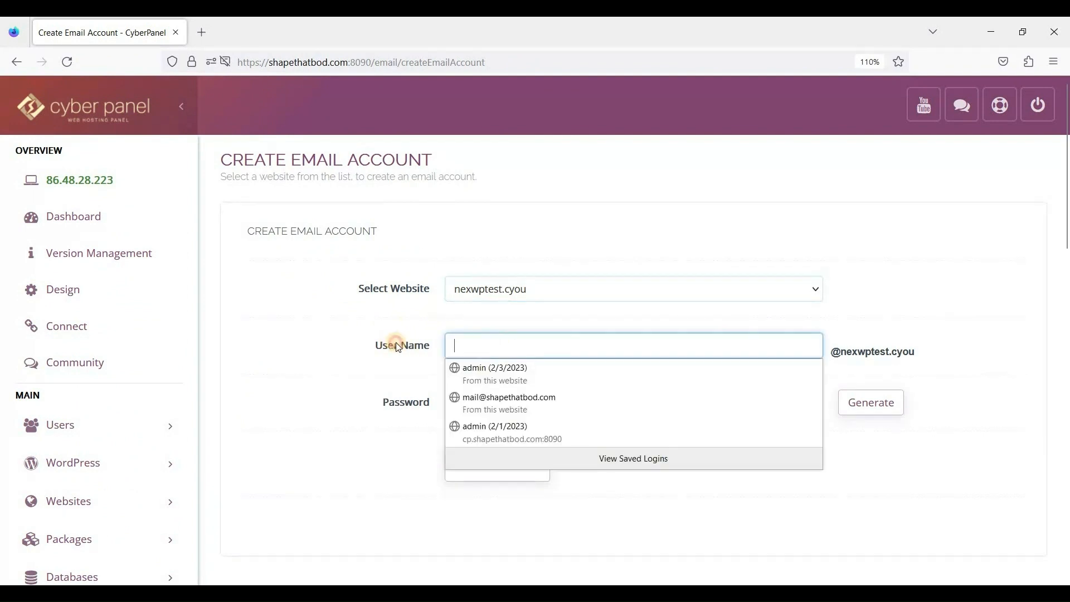
left_click(561, 347)
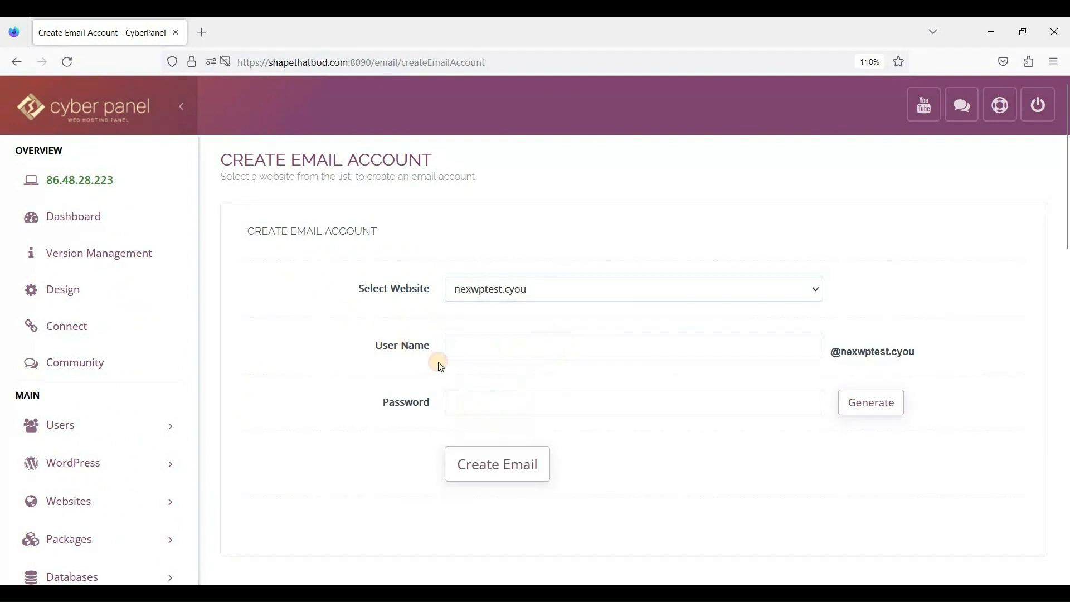
left_click(511, 293)
key("Tab")
left_click(373, 333)
left_click(672, 350)
left_click(847, 356)
left_click(618, 353)
type("user")
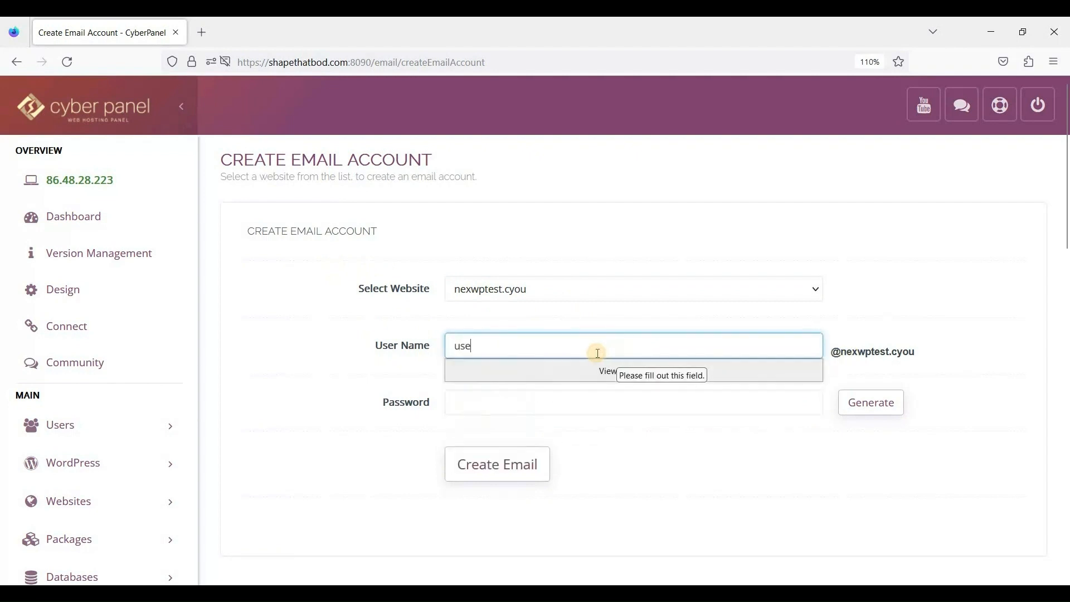
left_click(390, 371)
left_click(861, 402)
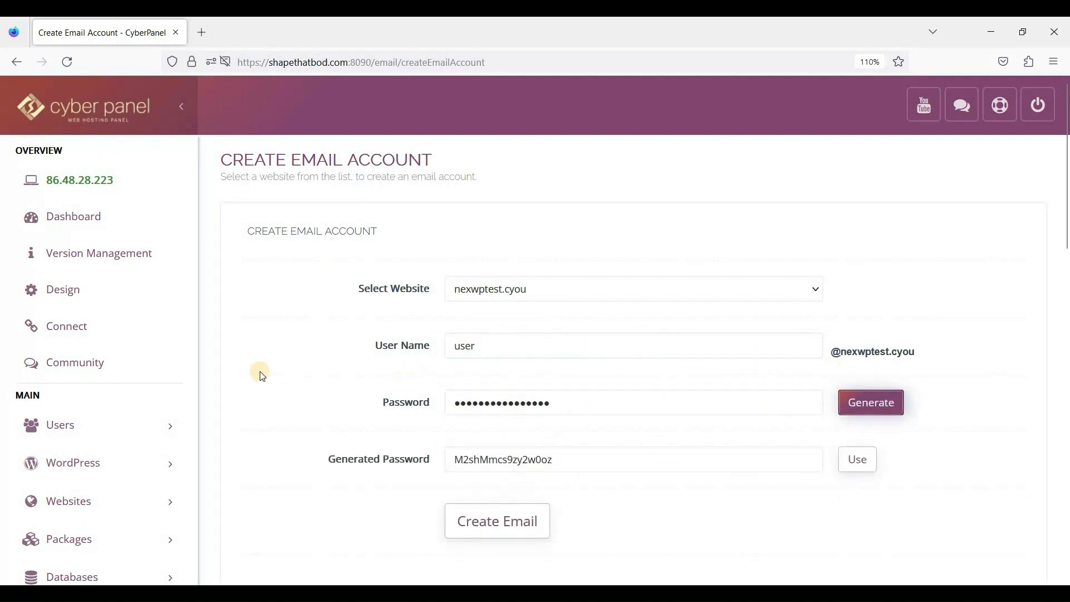
Open the List Emails page without saving the login in the browser, and select the nexwptest.cyou domain to list its accounts
scroll(101, 433, "down", 4)
left_click(64, 475)
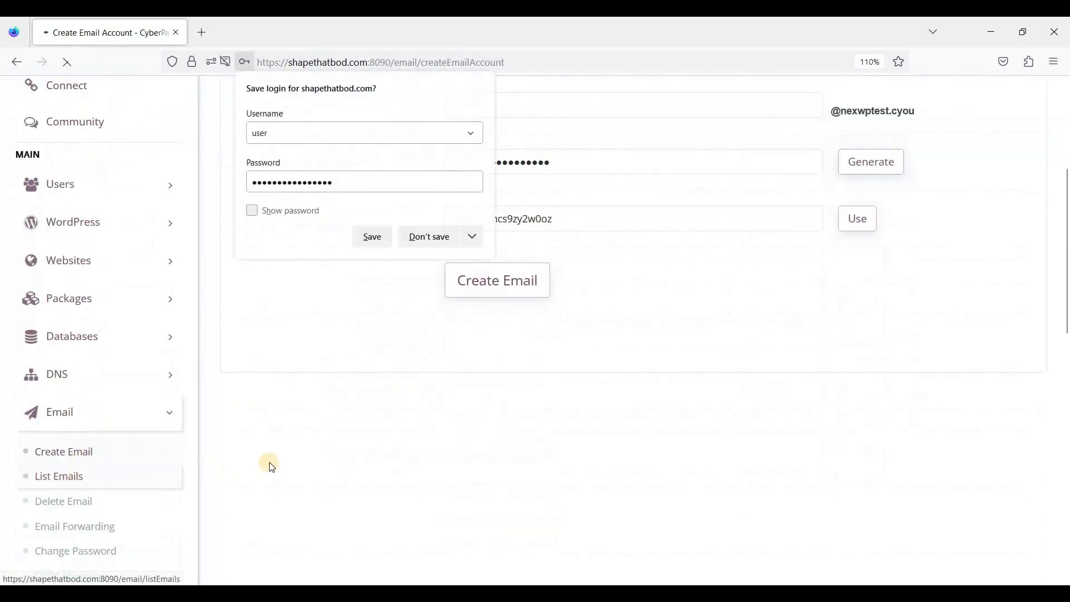
left_click(428, 236)
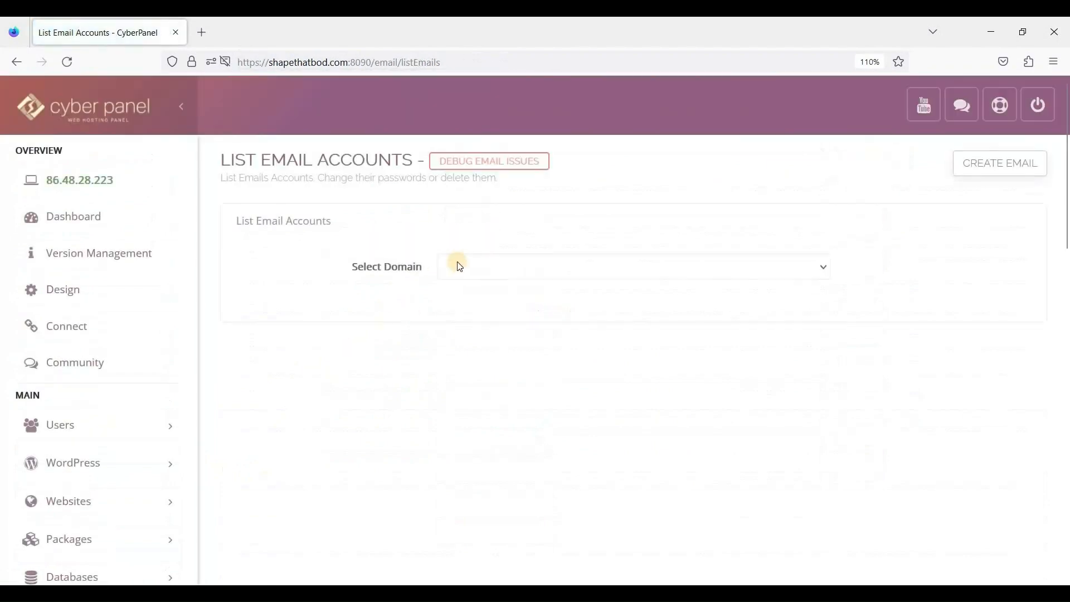
left_click(463, 269)
left_click(446, 305)
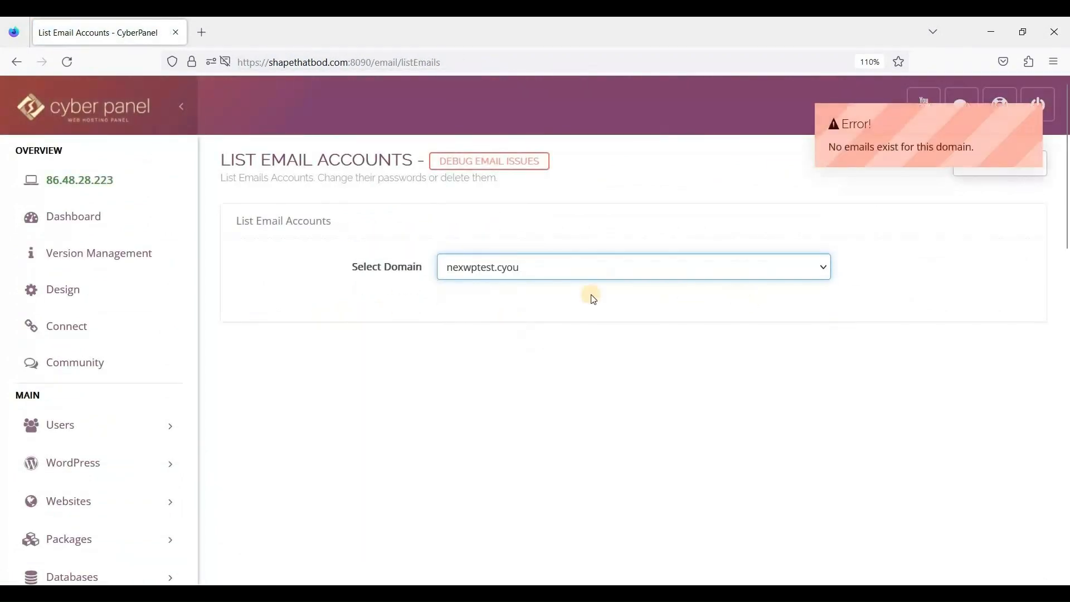
Open the Delete Email page and select the nexwptest.cyou website to check for deletable email accounts
scroll(413, 337, "down", 4)
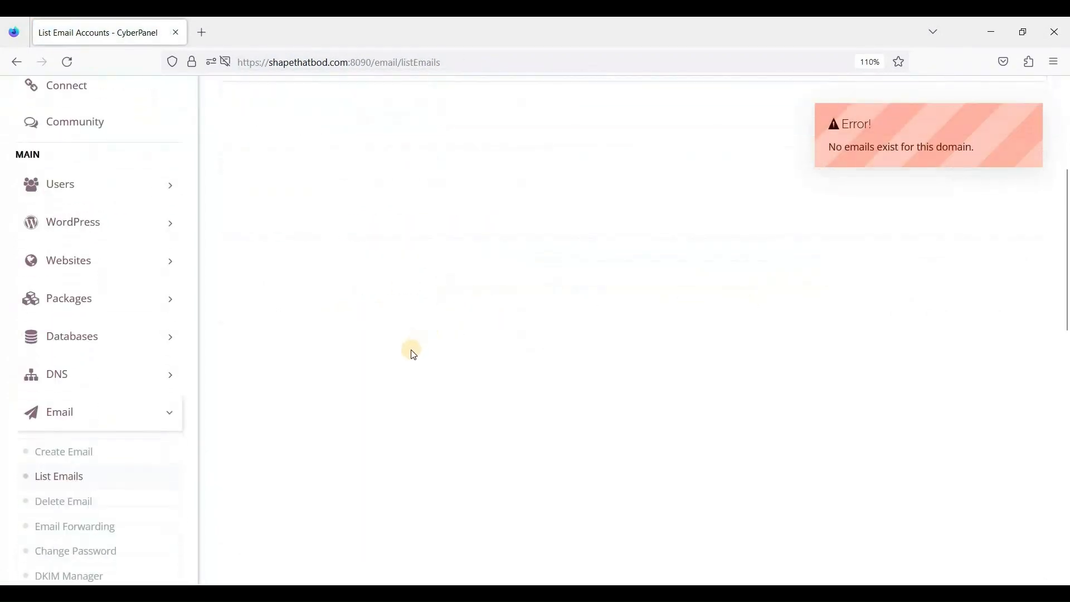
scroll(409, 357, "up", 3)
scroll(152, 499, "down", 1)
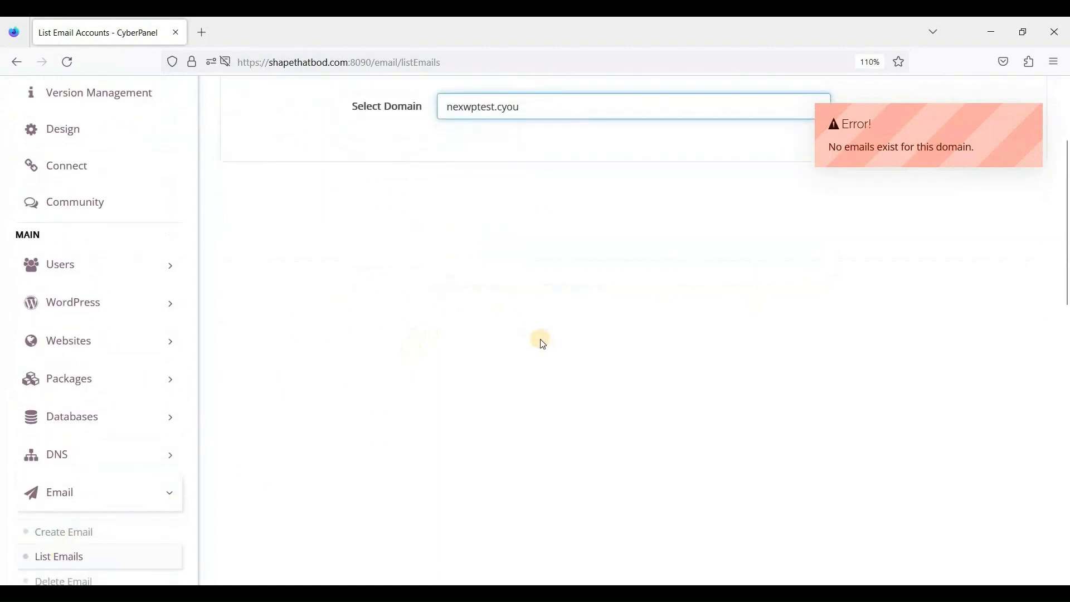
scroll(234, 374, "down", 3)
scroll(88, 433, "up", 1)
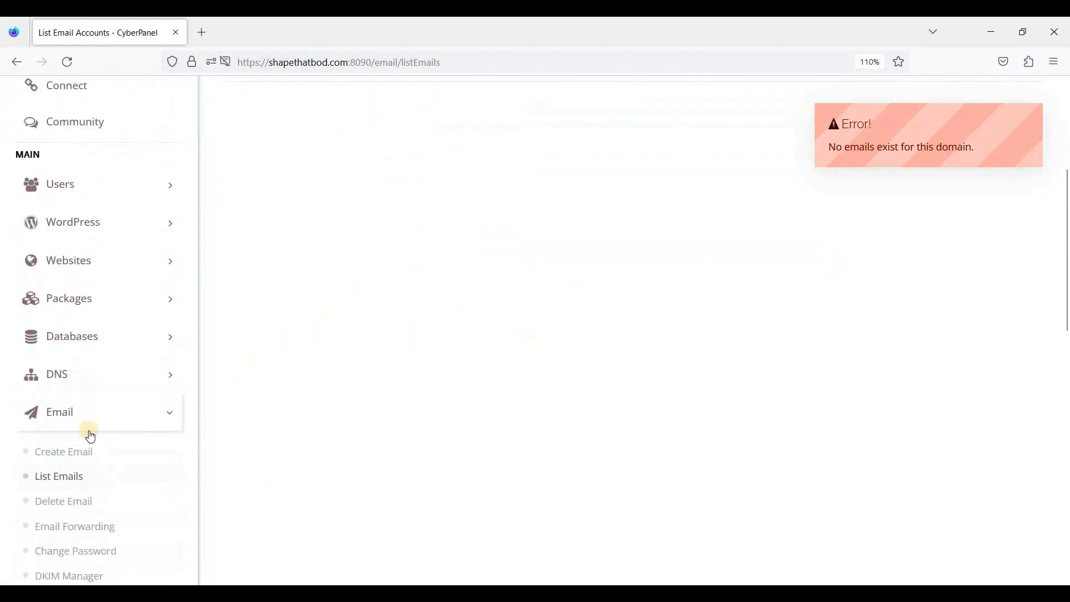
scroll(78, 432, "down", 1)
left_click(79, 421)
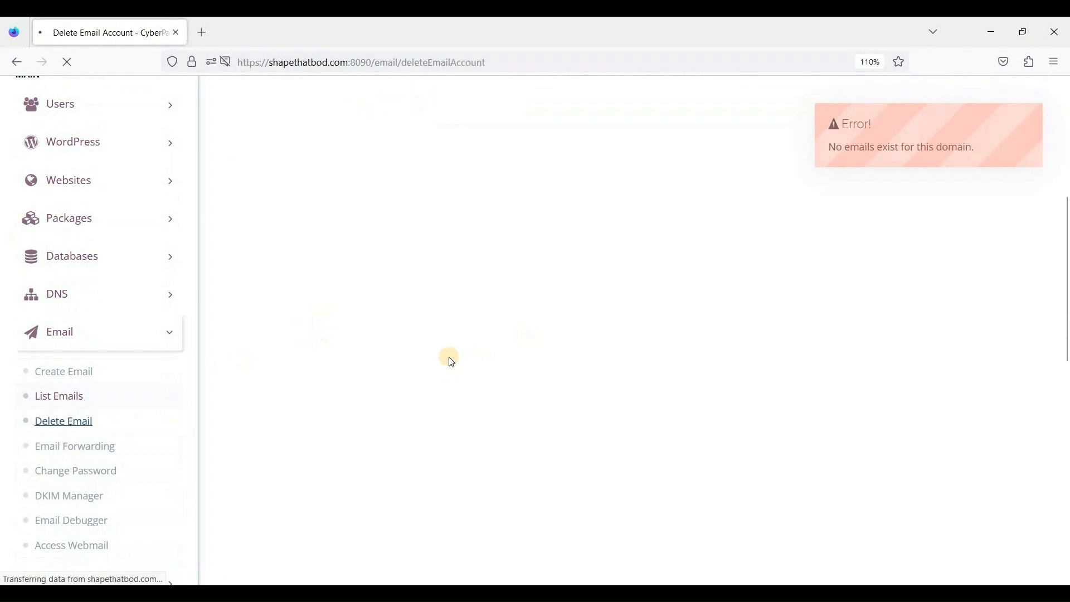
left_click(503, 296)
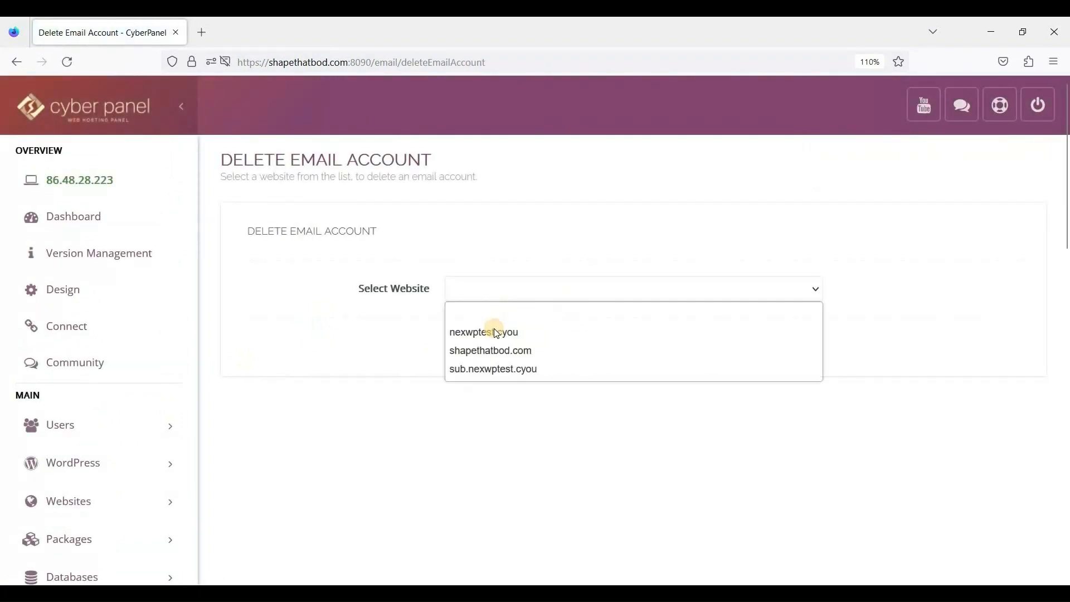
key("Return")
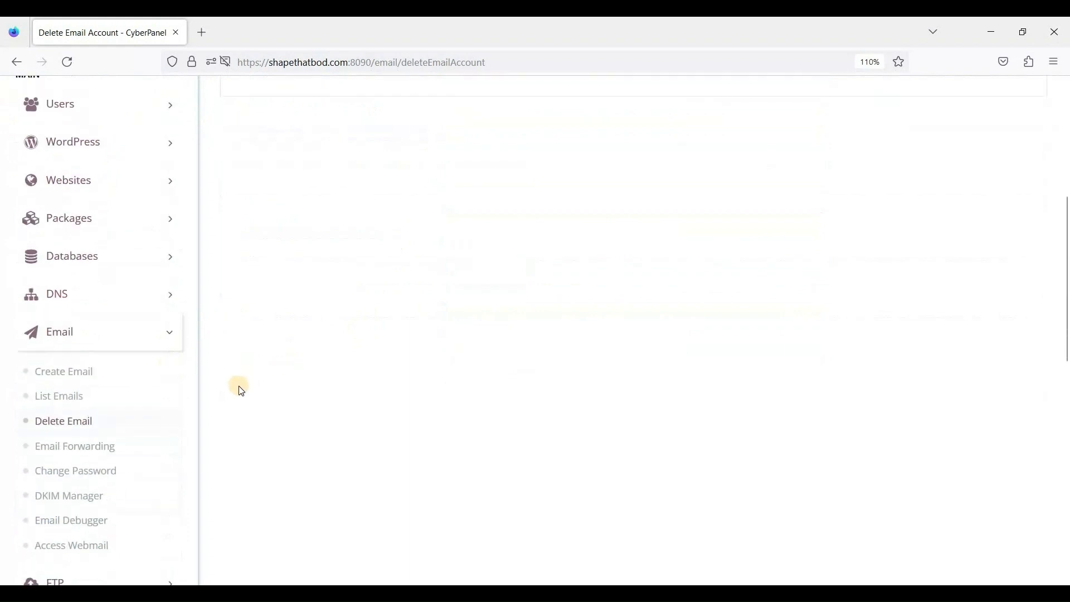
Open the Email Forwarding page and select the nexwptest.cyou website to view its forwarding options
scroll(310, 380, "up", 5)
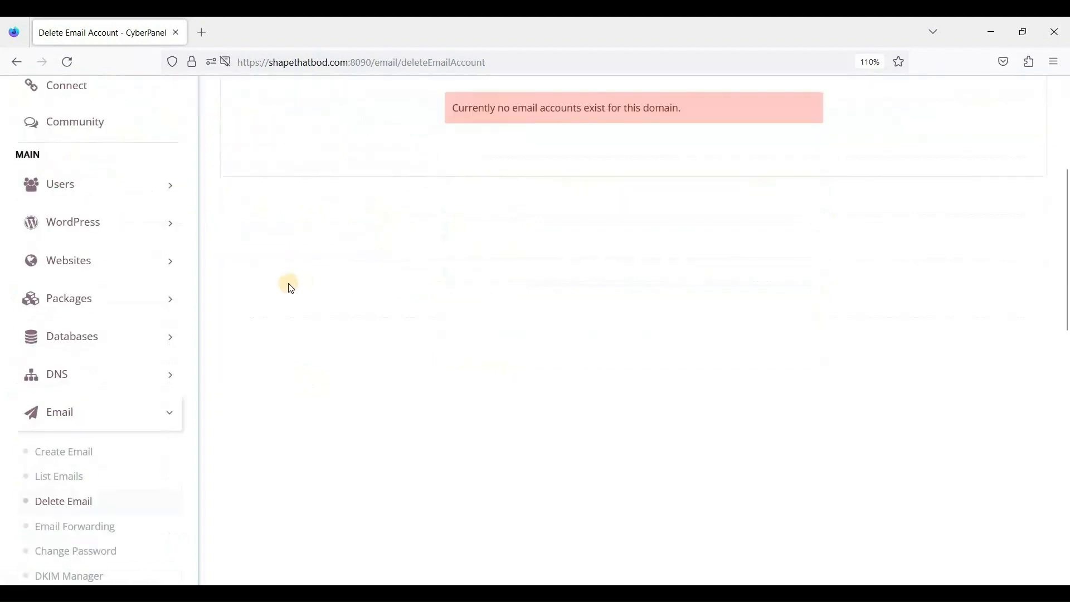
scroll(191, 322, "down", 3)
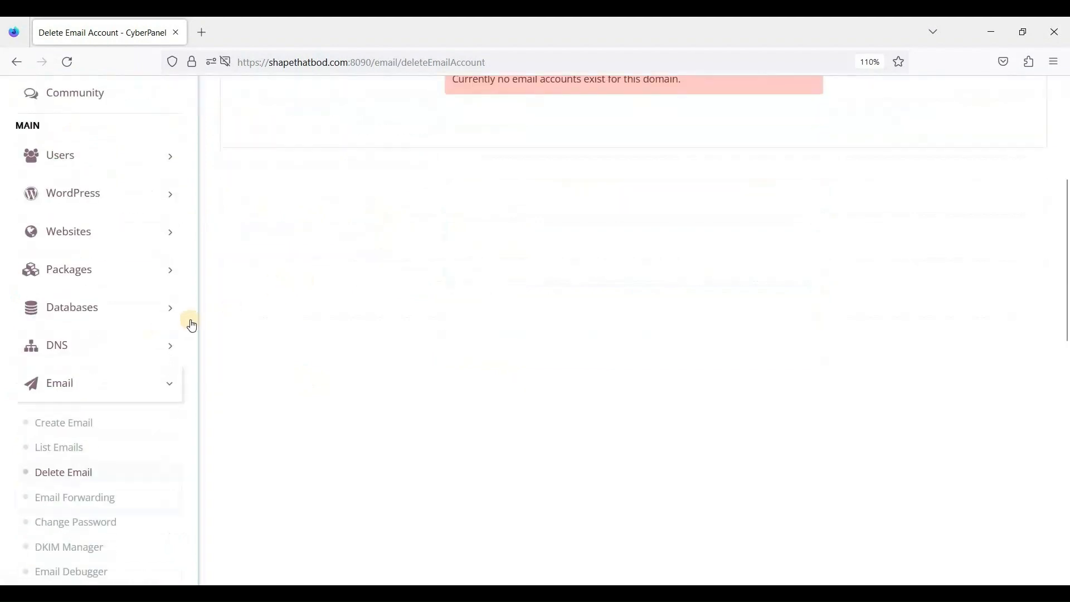
left_click(104, 366)
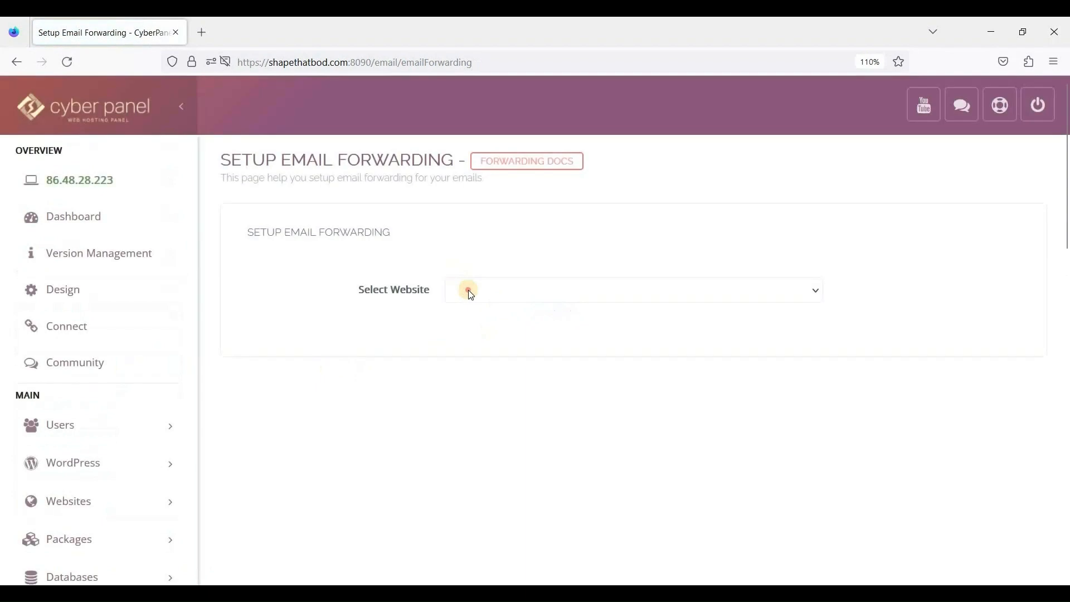
left_click(468, 290)
left_click(473, 331)
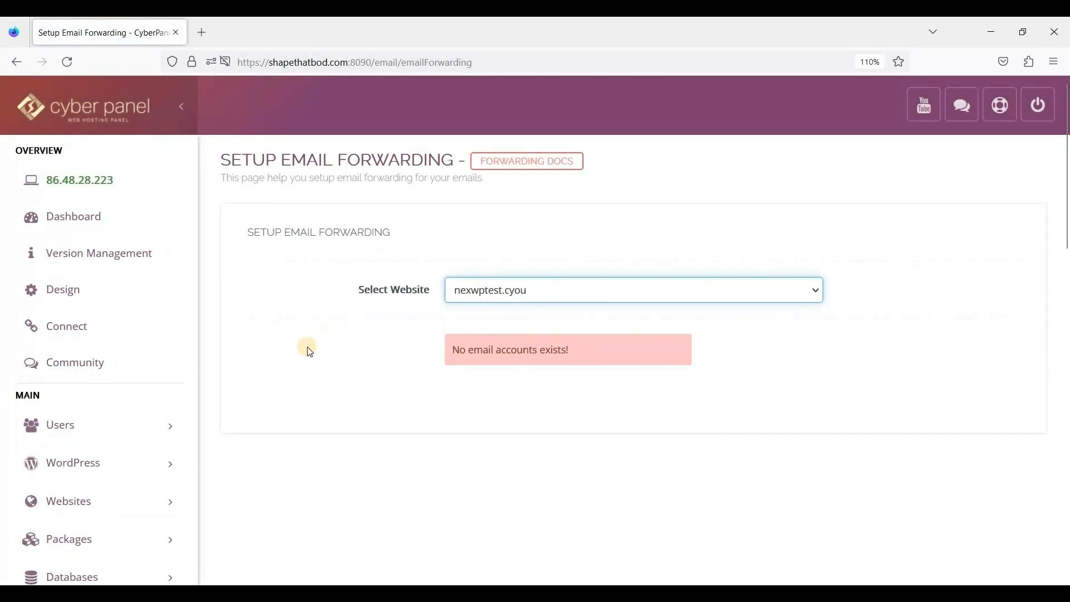
Open the email Change Password page and the DKIM Manager page, and look over the DKIM website selection
scroll(155, 383, "down", 8)
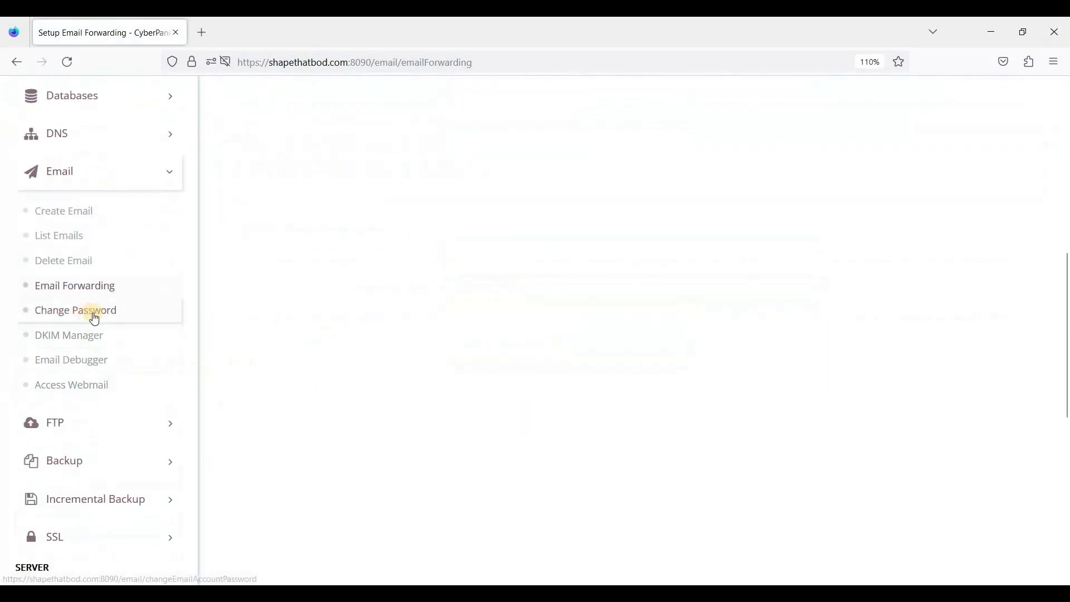
left_click(95, 320)
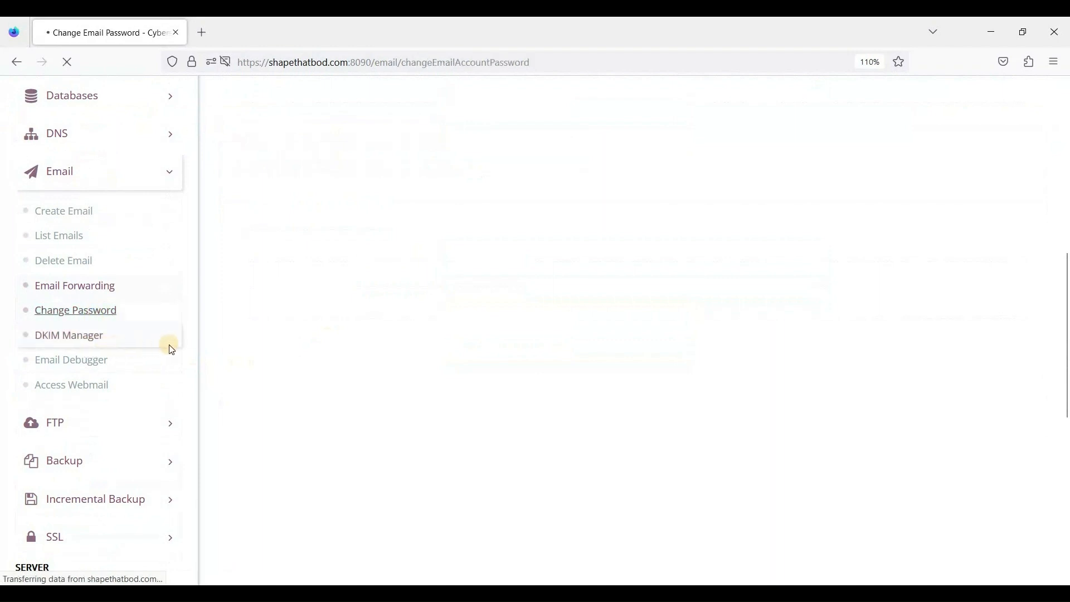
left_click(72, 494)
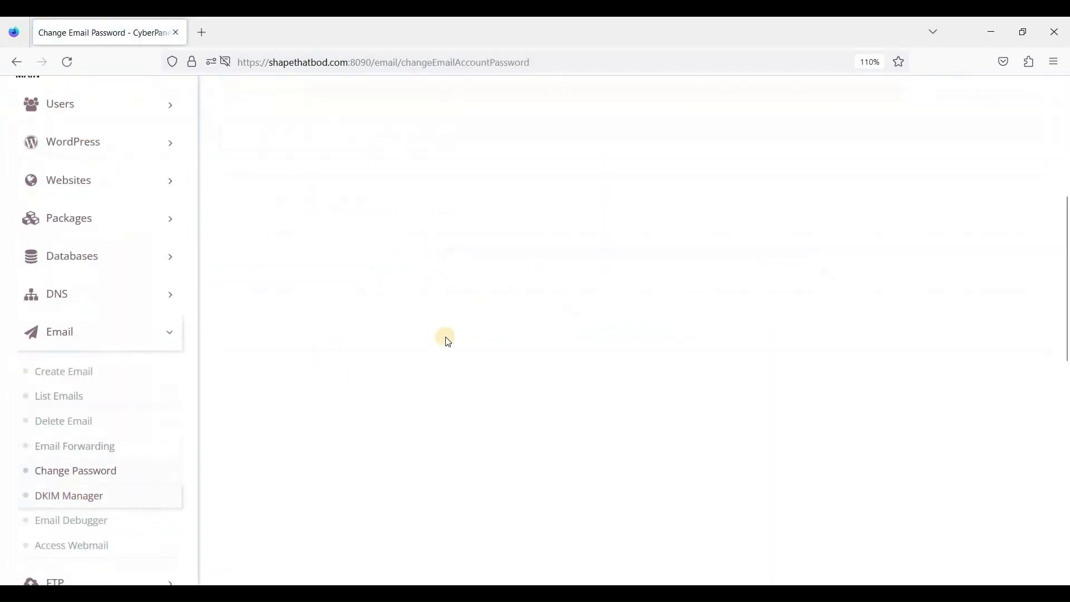
left_click(473, 293)
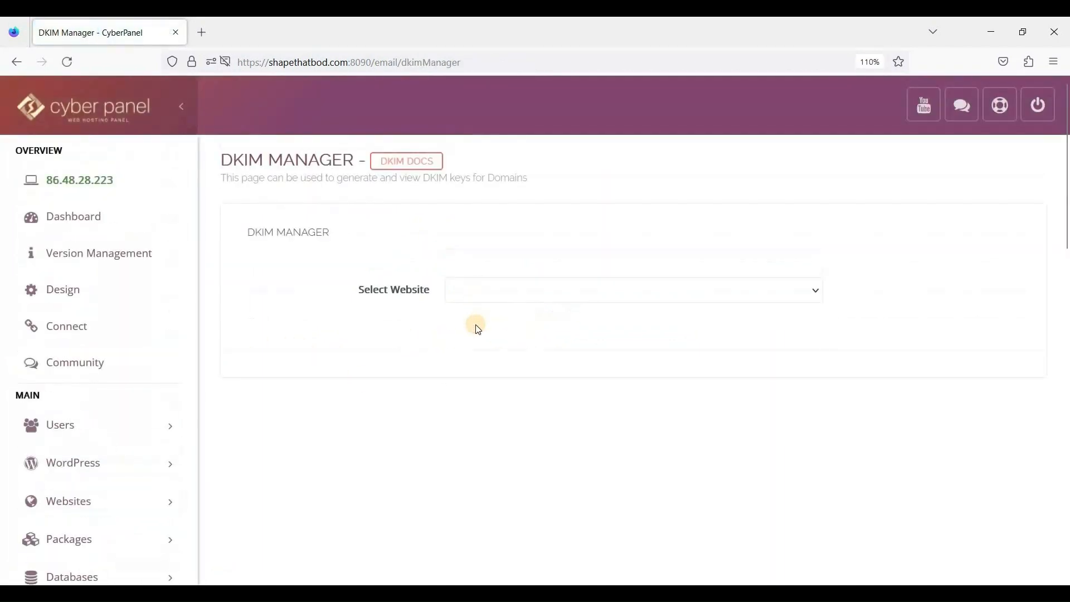
left_click(310, 260)
scroll(329, 283, "down", 2)
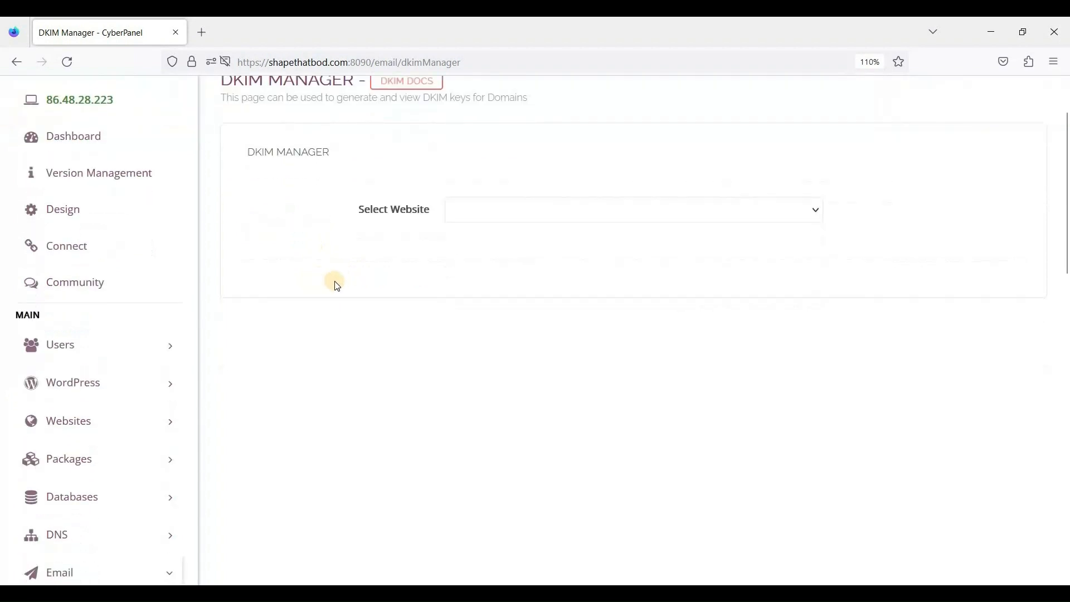
scroll(375, 282, "up", 2)
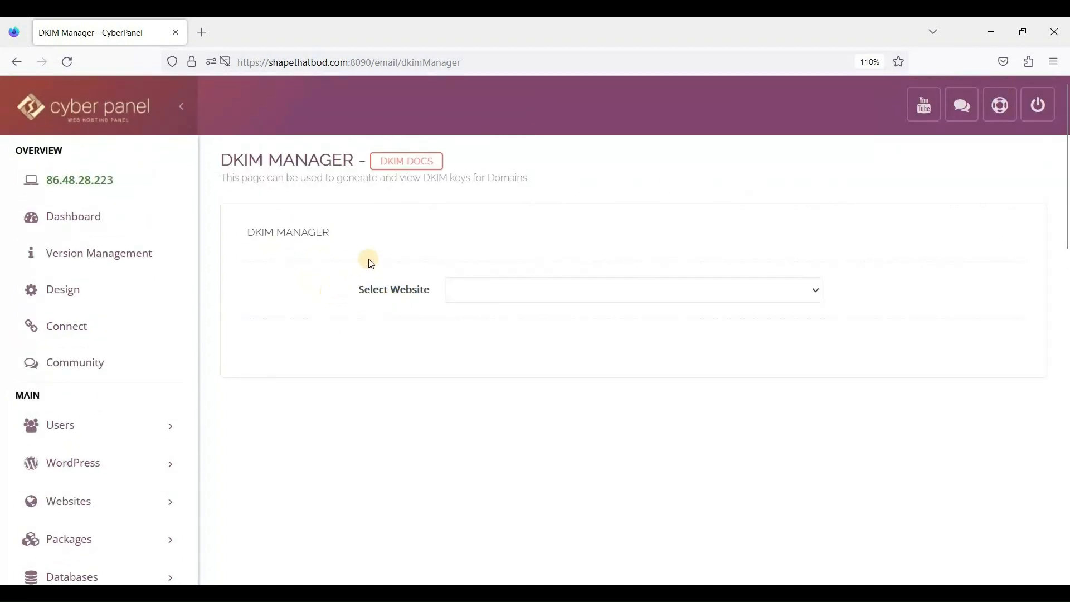
Open the Email Debugger entry and examine the plans and prices on the CyberPanel Add-ons page
scroll(189, 329, "down", 7)
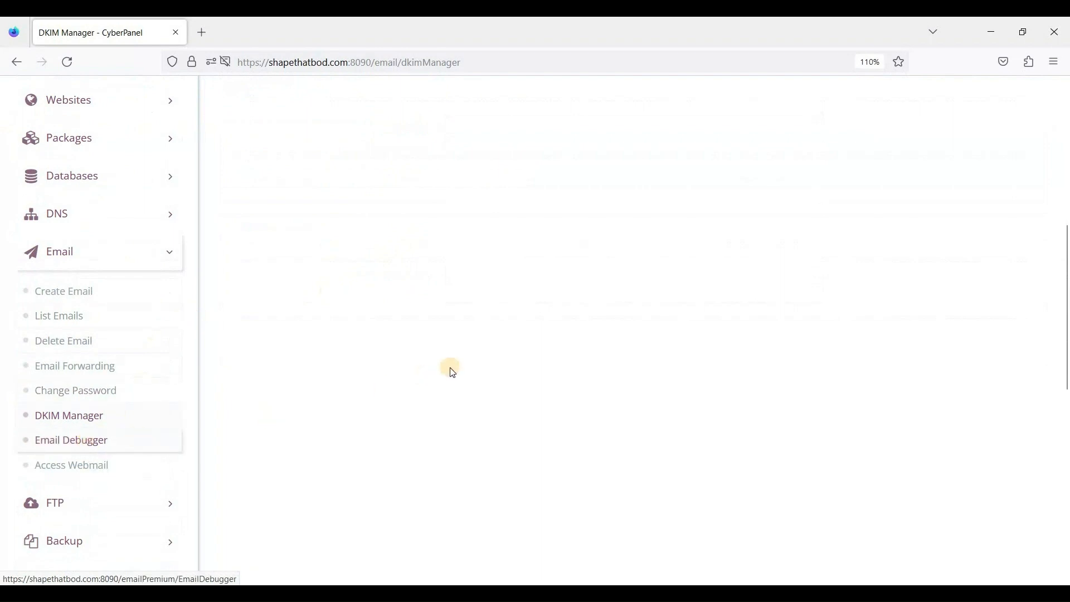
scroll(392, 371, "up", 2)
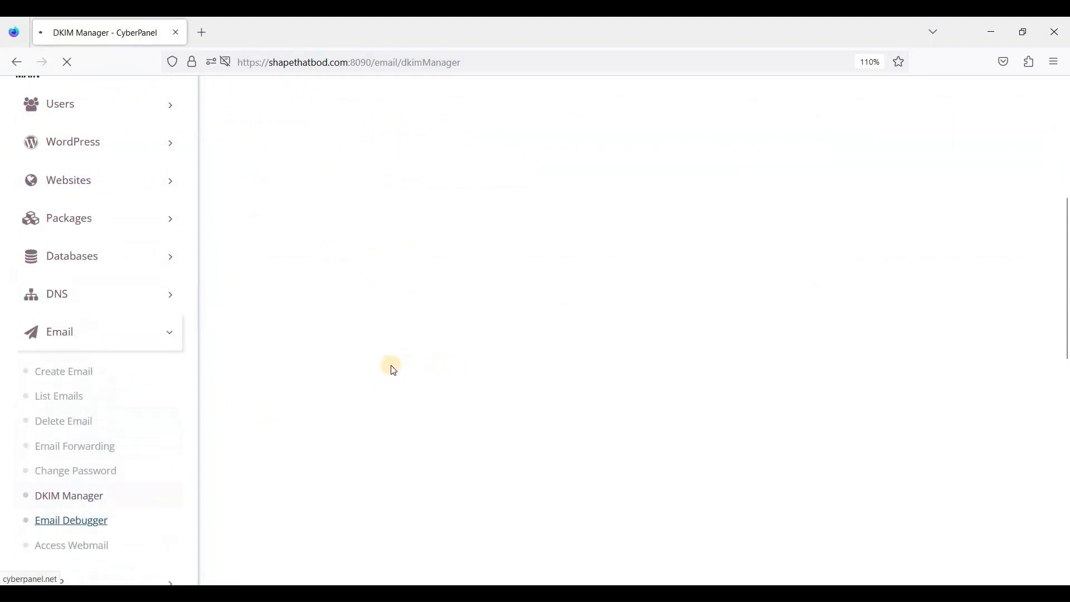
scroll(326, 298, "up", 5)
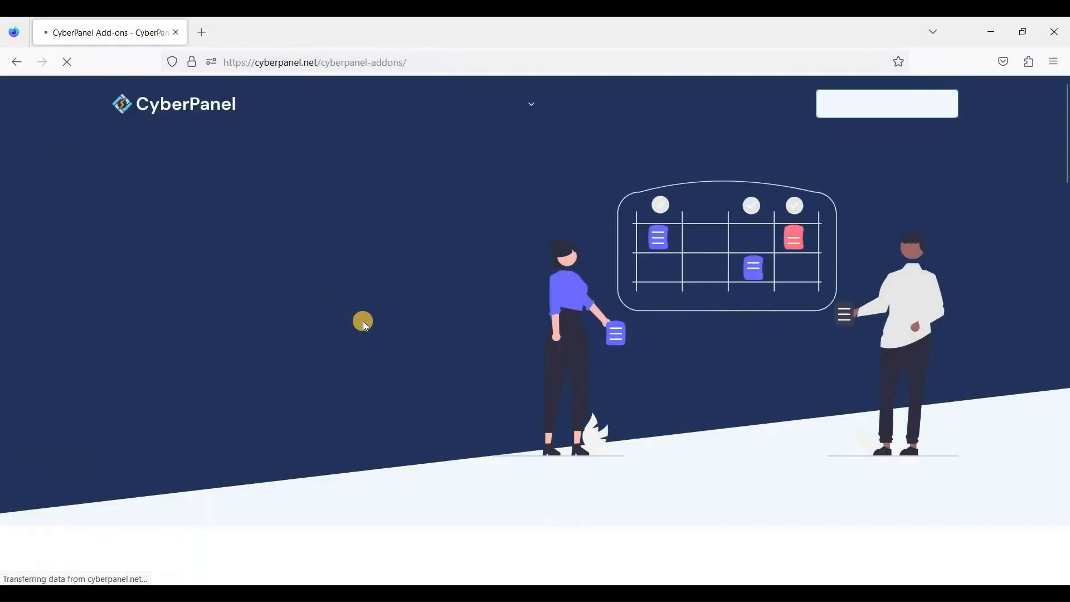
scroll(329, 315, "down", 6)
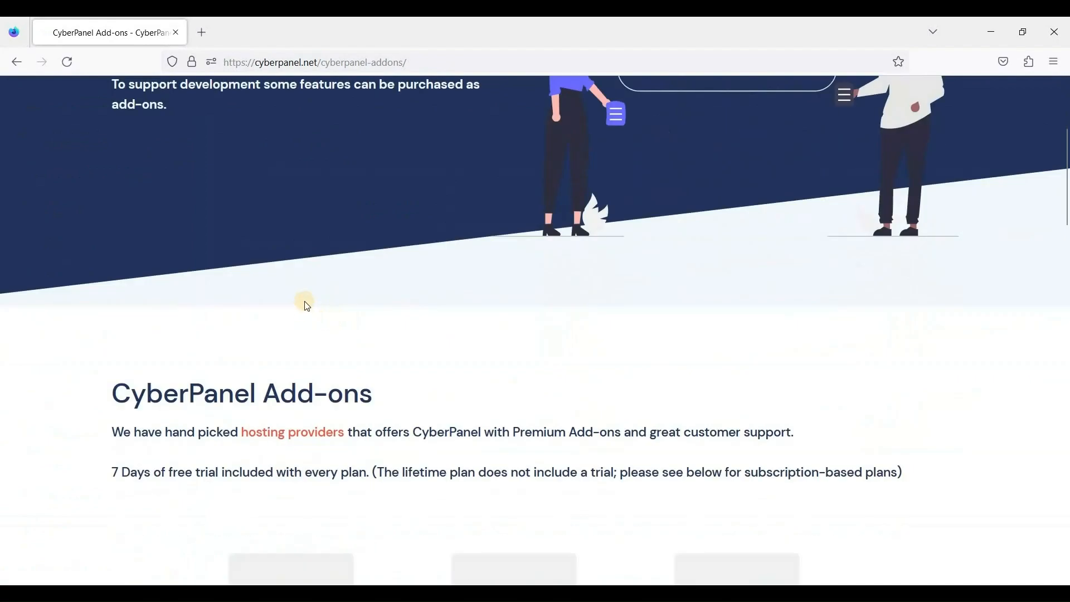
scroll(529, 396, "down", 2)
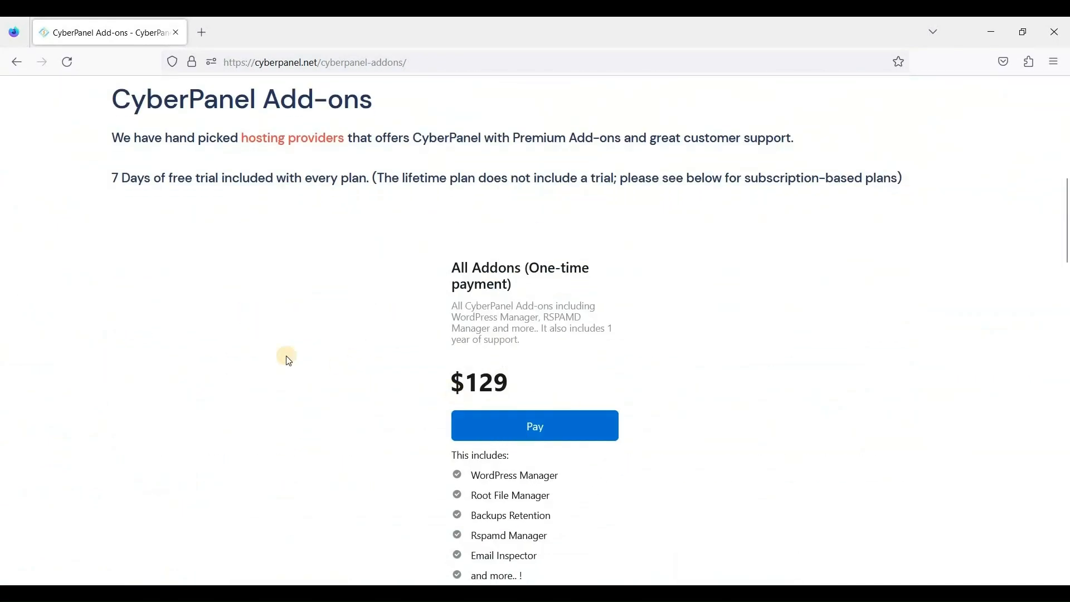
scroll(334, 362, "down", 9)
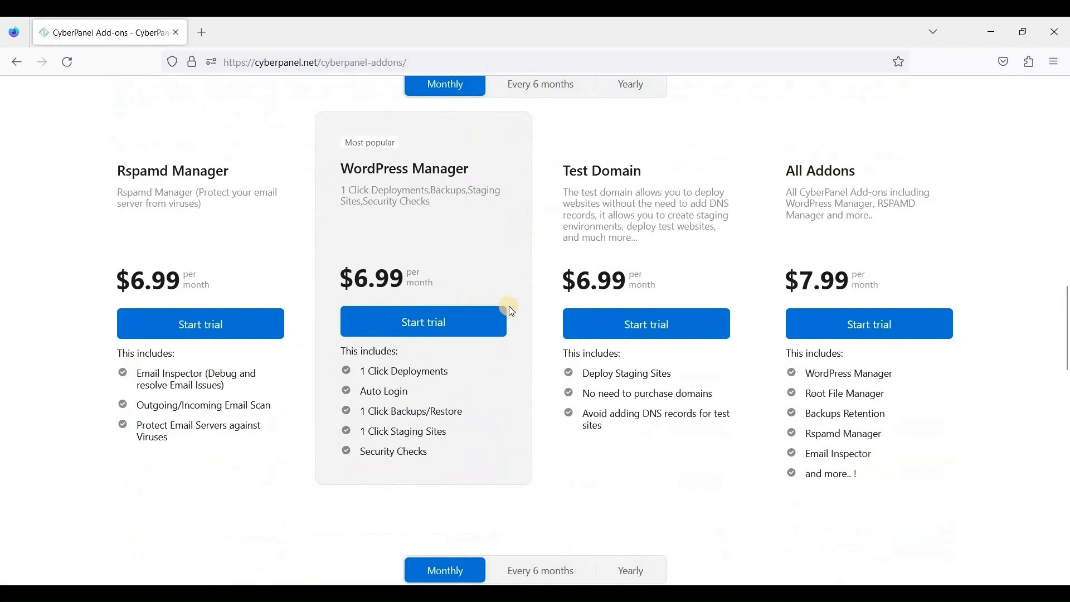
scroll(452, 307, "up", 13)
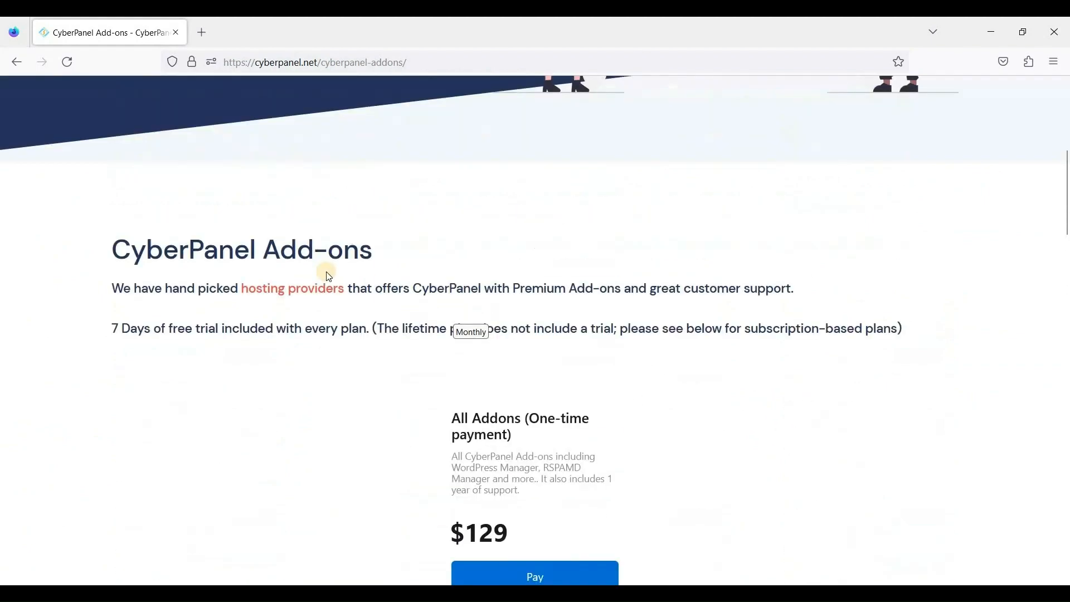
scroll(318, 278, "up", 5)
scroll(314, 284, "down", 5)
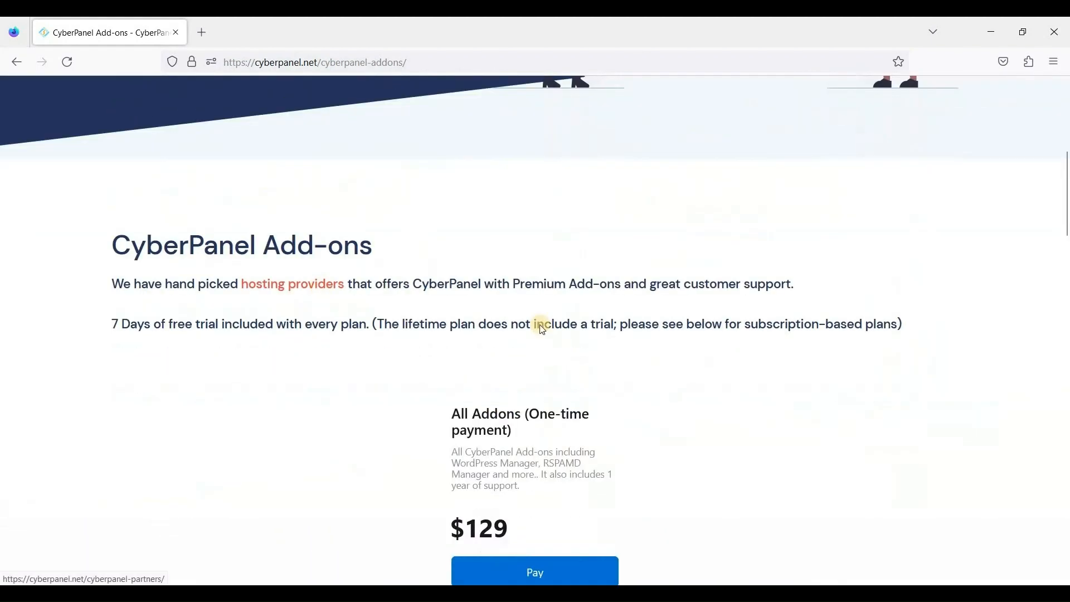
Examine the CyberPanel add-on plans, comparing the one-time and monthly prices and the features each includes
scroll(543, 329, "down", 9)
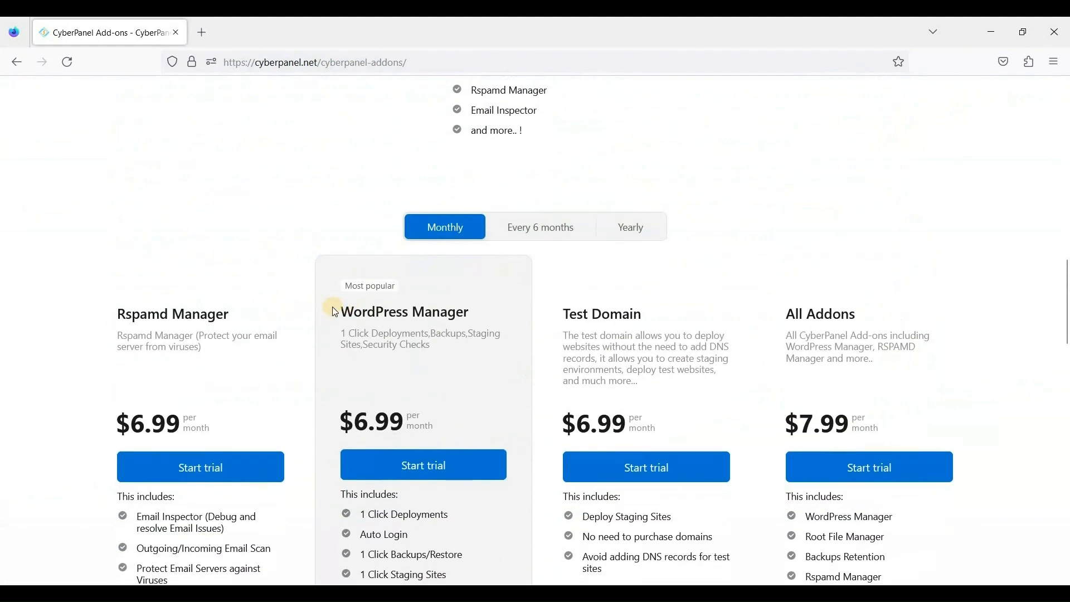
scroll(334, 312, "down", 10)
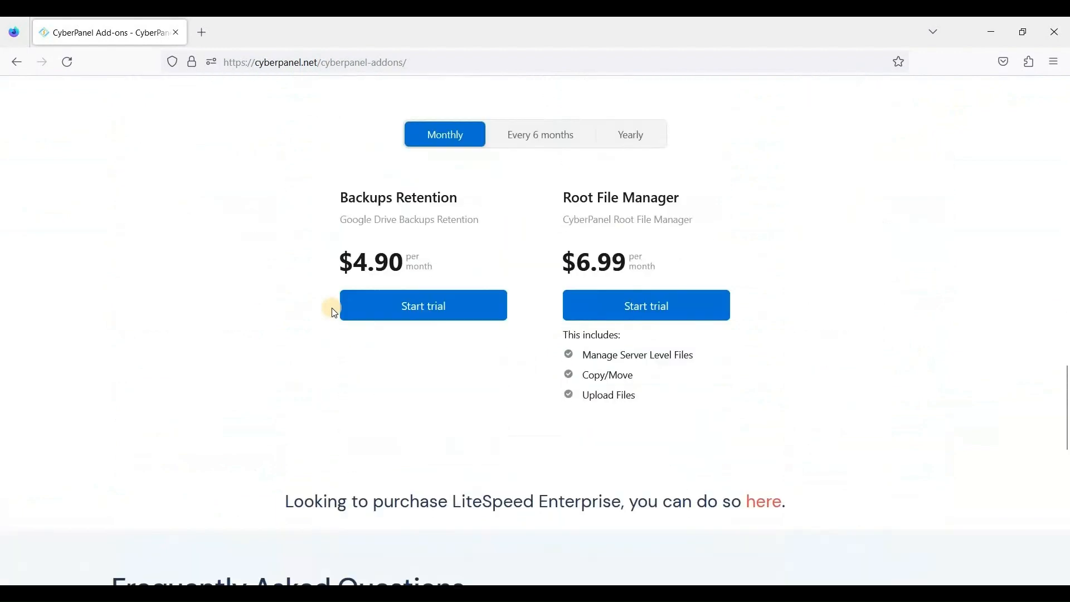
scroll(332, 310, "up", 20)
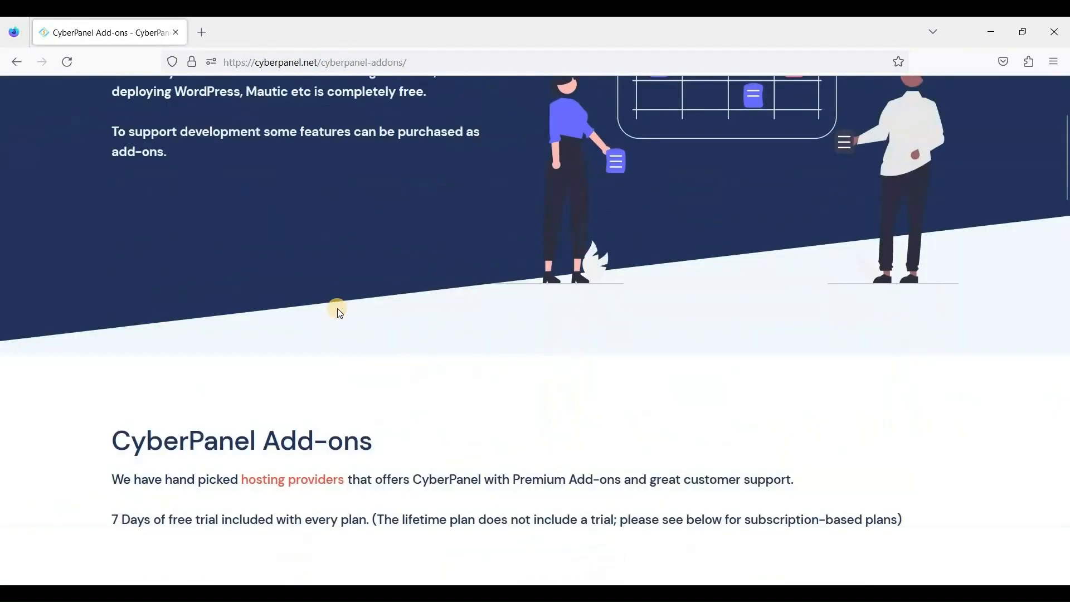
scroll(337, 308, "down", 10)
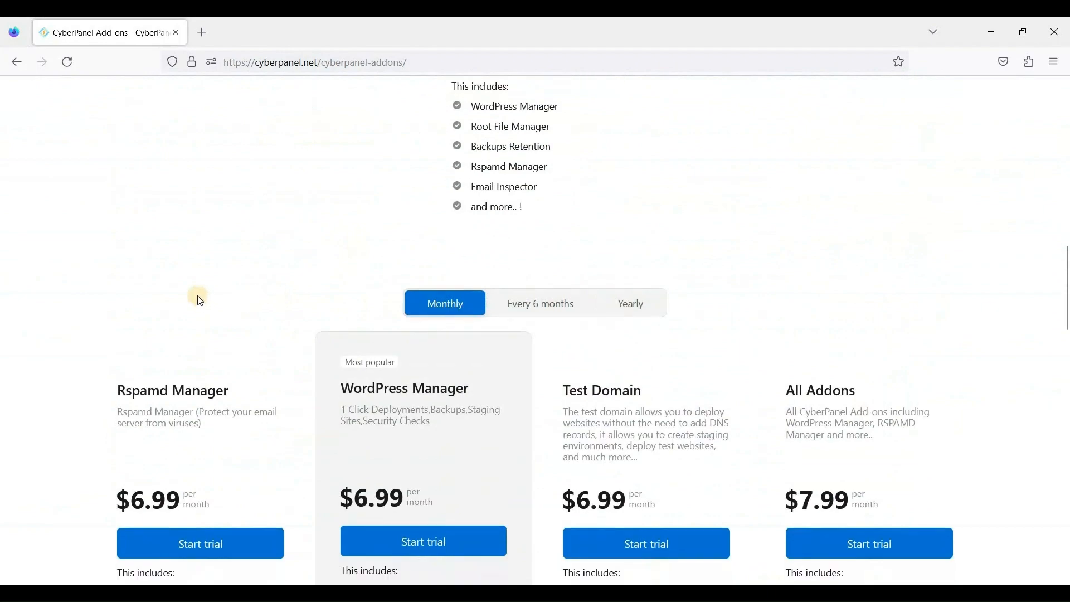
scroll(424, 258, "down", 3)
scroll(528, 298, "down", 3)
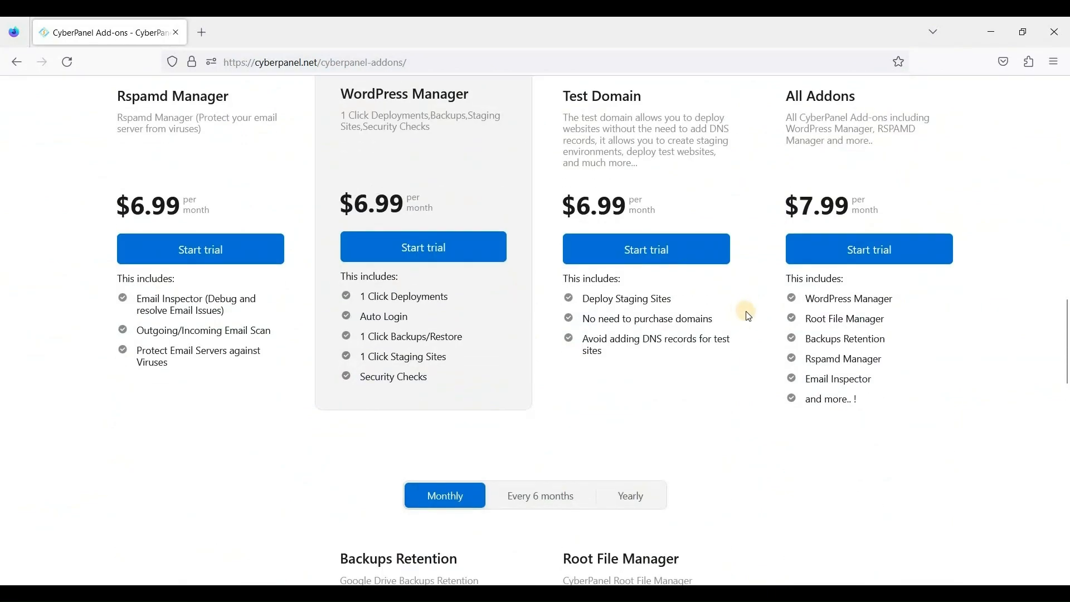
scroll(724, 313, "down", 5)
scroll(468, 326, "down", 5)
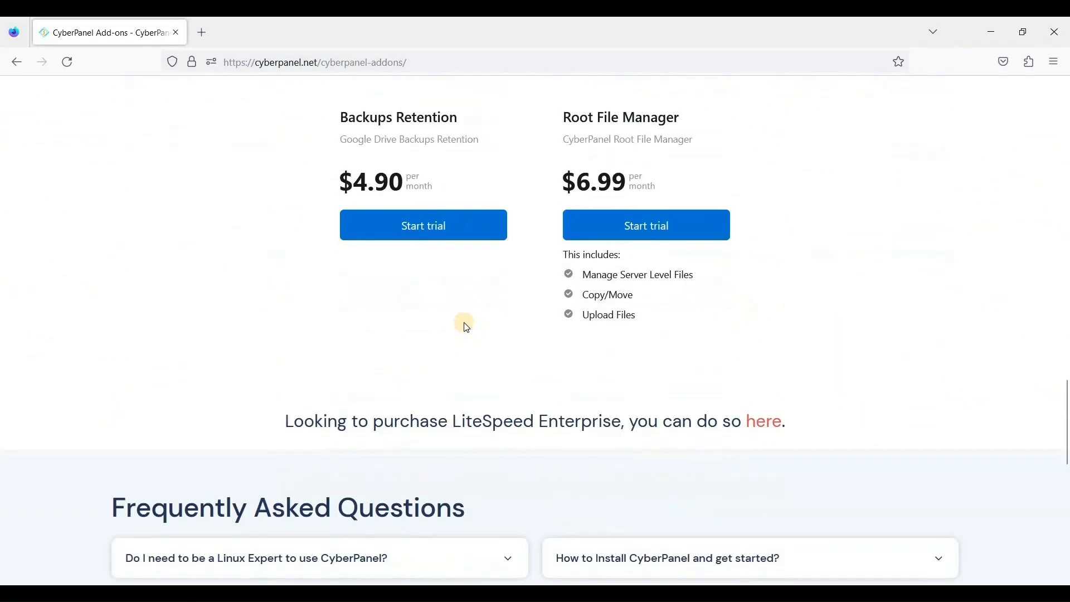
scroll(463, 322, "up", 12)
scroll(189, 366, "down", 3)
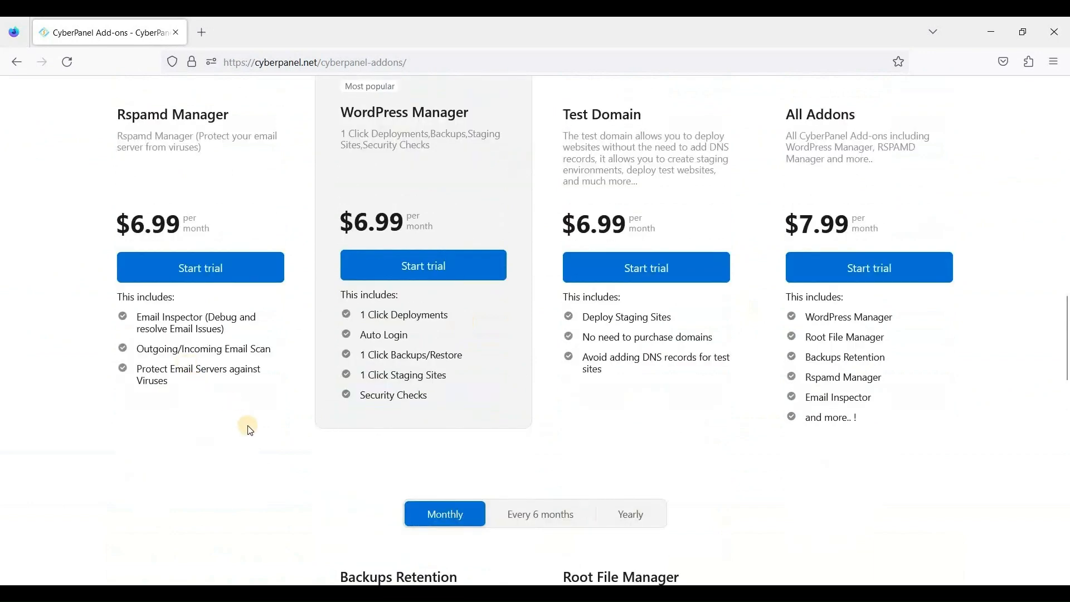
scroll(251, 430, "up", 6)
scroll(241, 382, "down", 2)
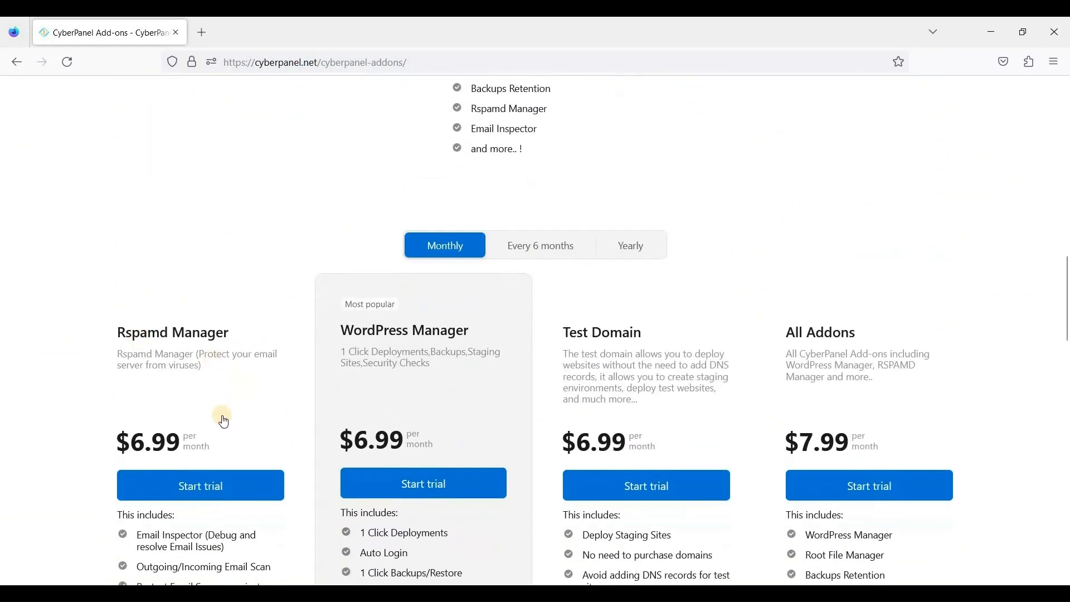
scroll(211, 446, "down", 2)
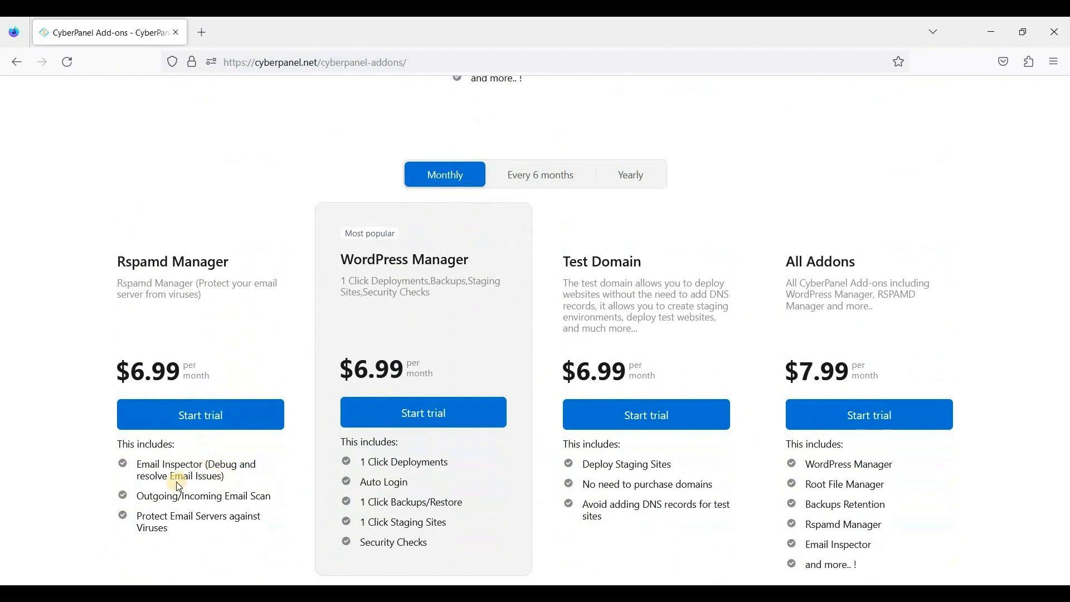
scroll(337, 418, "up", 9)
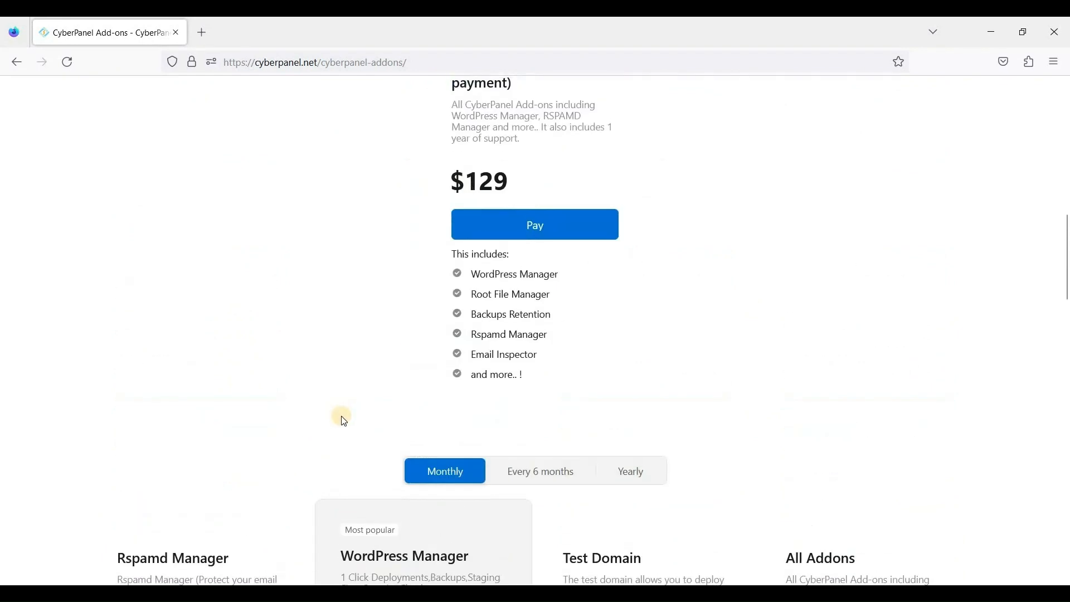
scroll(335, 417, "up", 12)
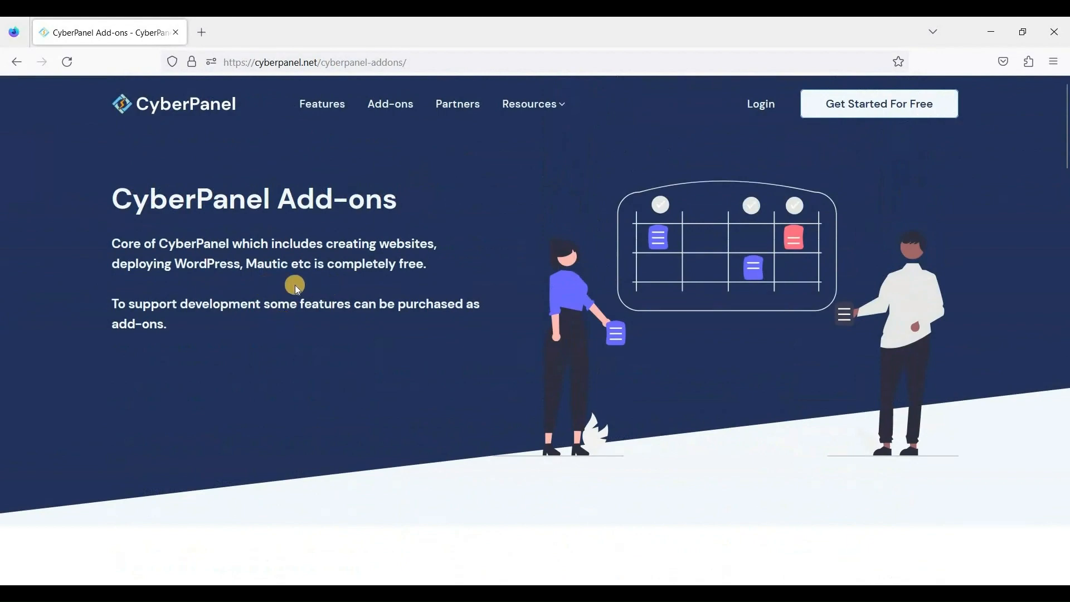
scroll(288, 289, "down", 3)
scroll(151, 183, "up", 2)
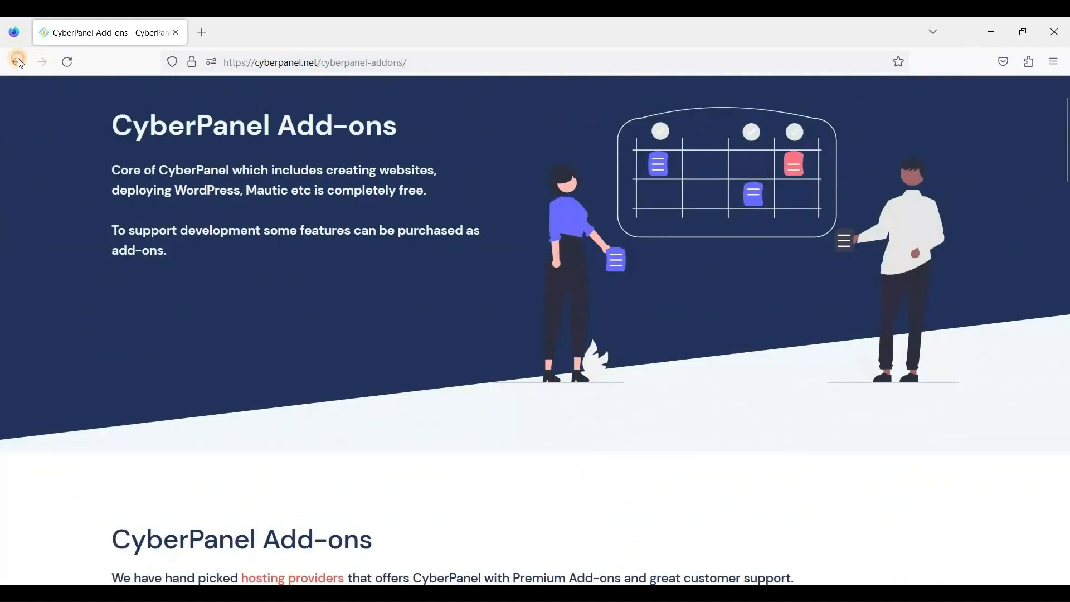
Return to the control panel, access webmail, and fill its email and password fields with the saved admin login
left_click(19, 62)
scroll(147, 390, "down", 3)
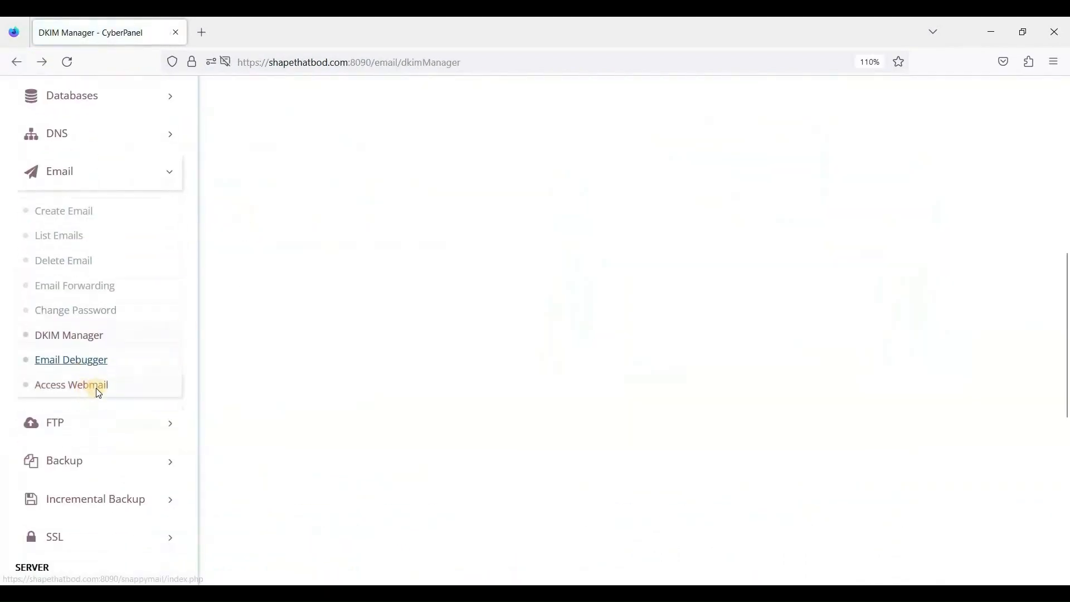
left_click(97, 390)
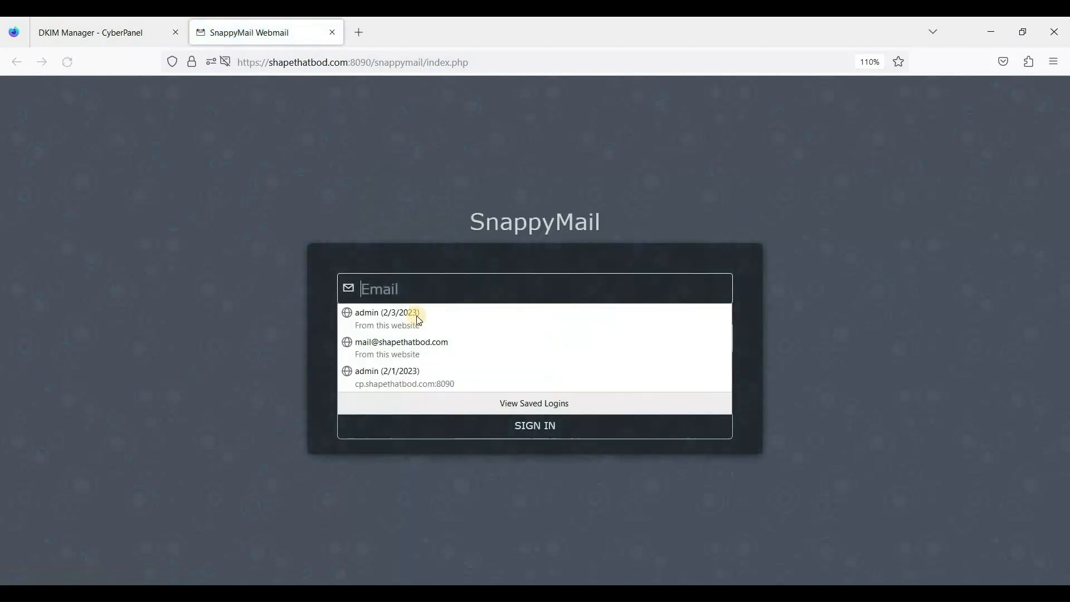
left_click(372, 315)
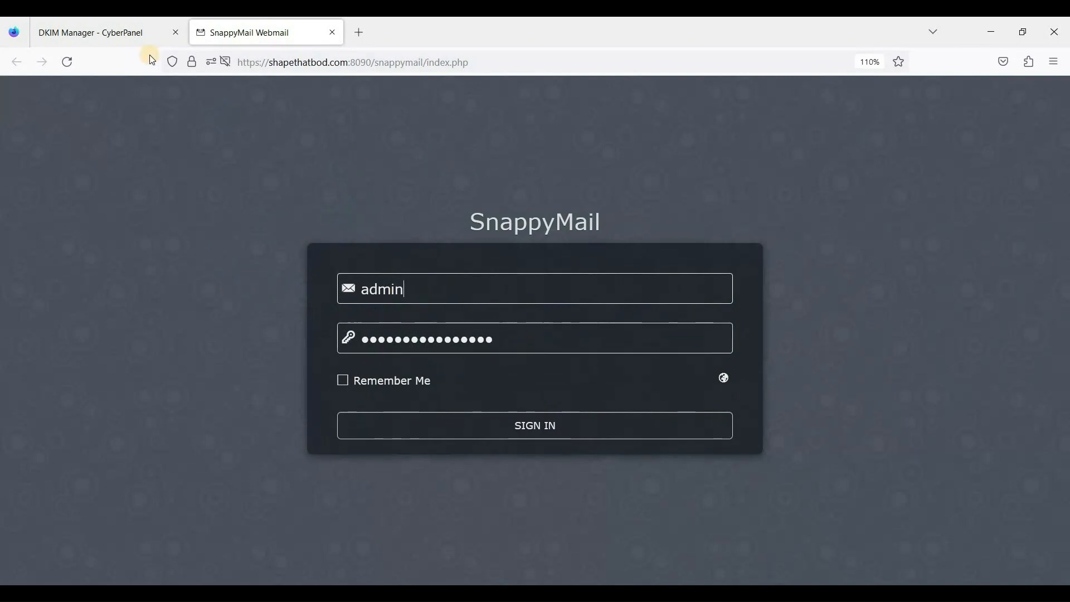
Review the panel's email management options alongside the SnappyMail sign-in form, and close the webmail page
left_click(140, 33)
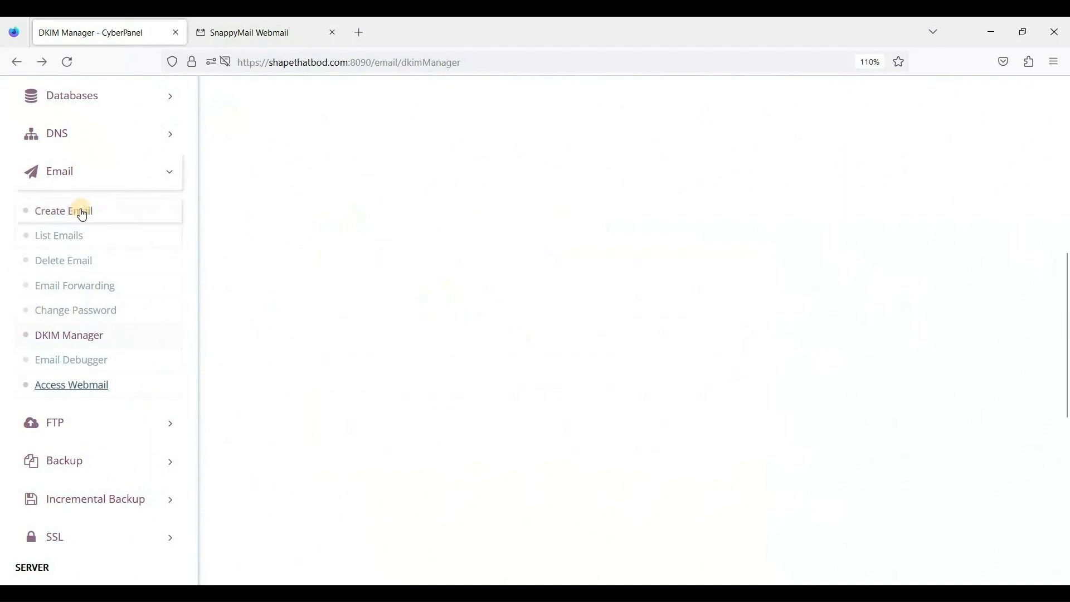
left_click(280, 31)
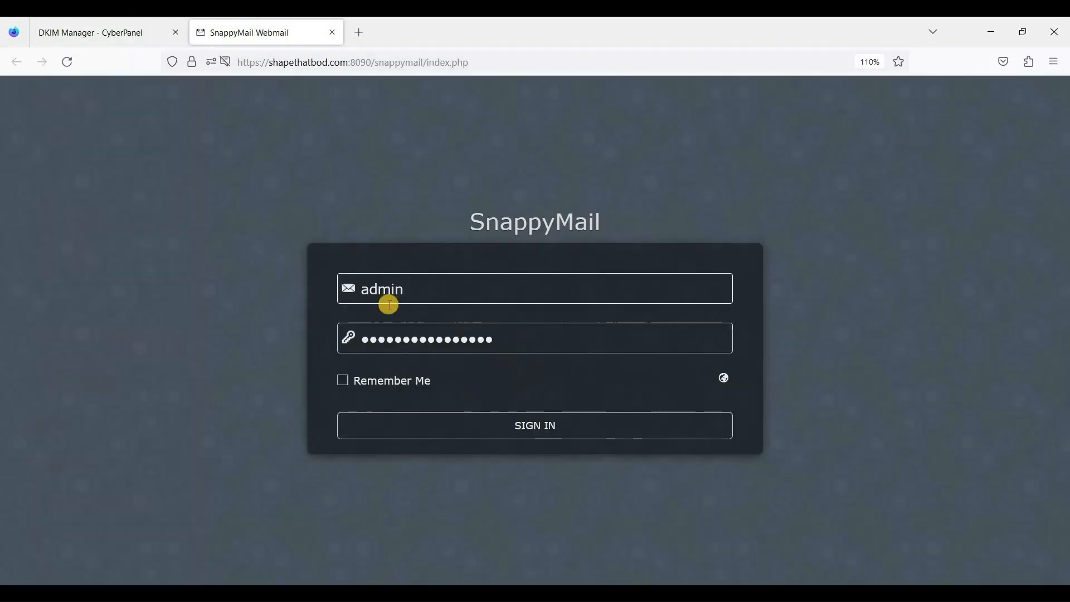
left_click(83, 32)
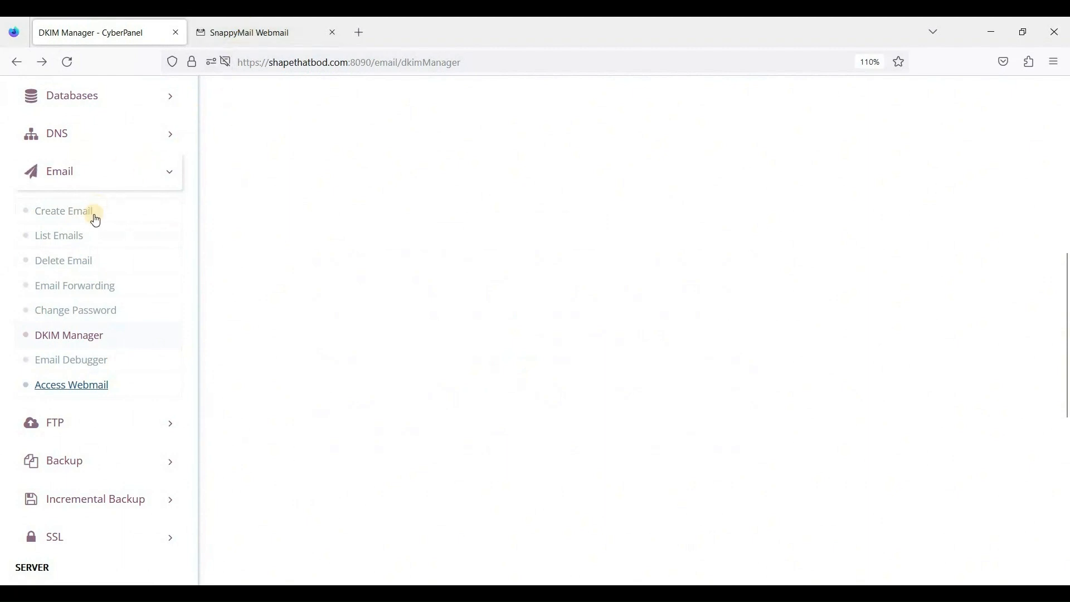
left_click(228, 25)
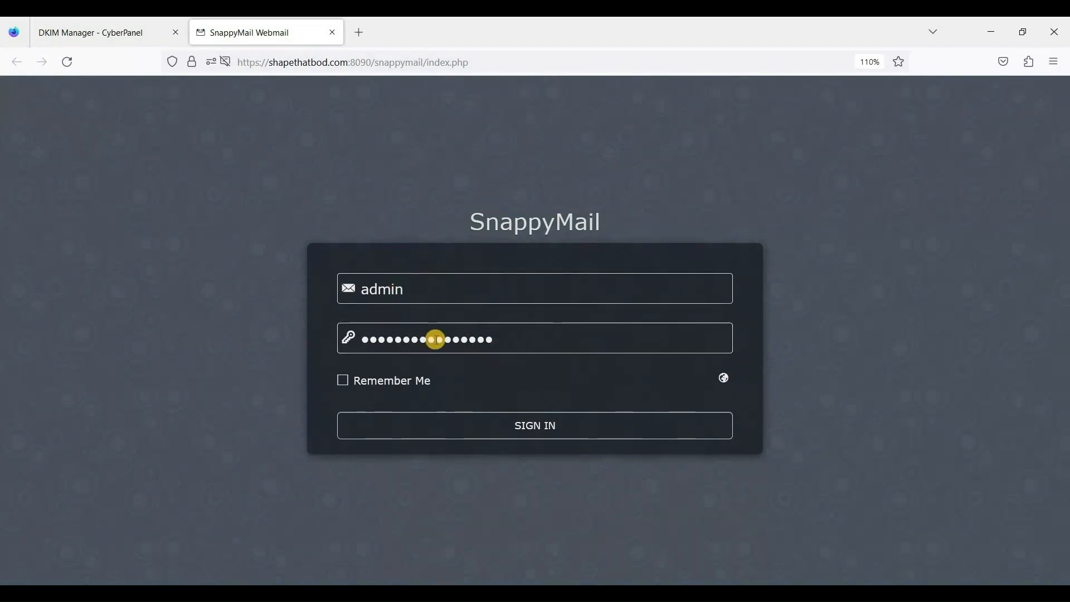
left_click(515, 341)
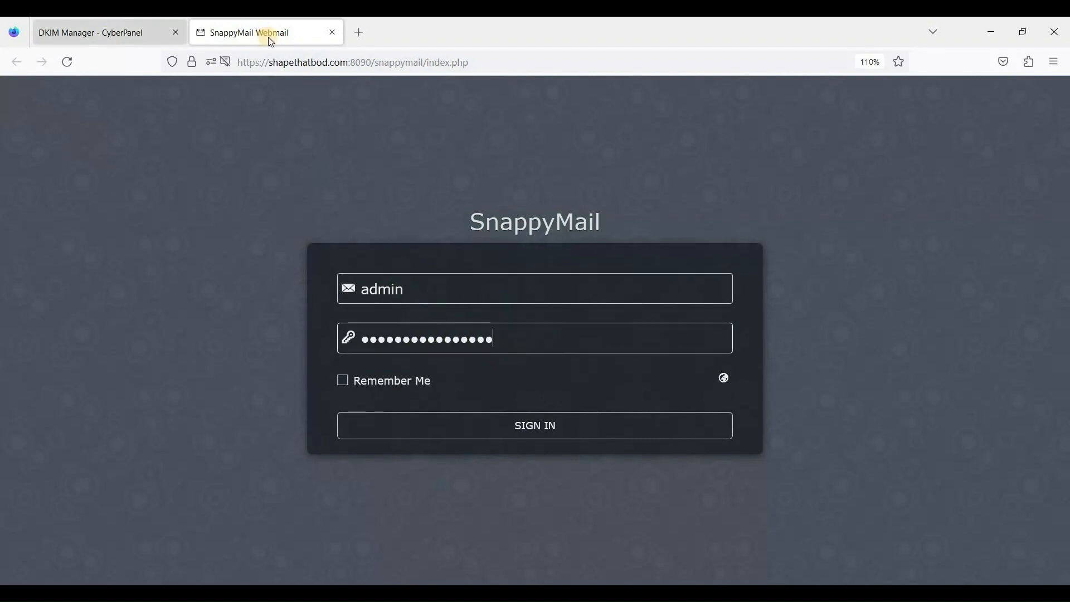
left_click(134, 35)
left_click(333, 34)
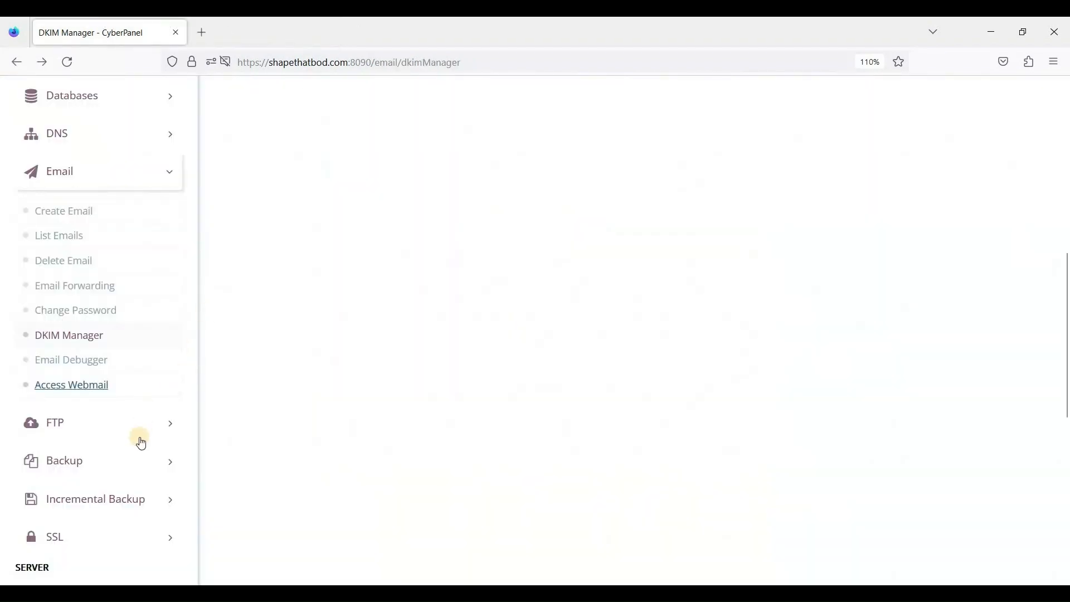
View the FTP account options, and open the page for creating a website backup
left_click(124, 419)
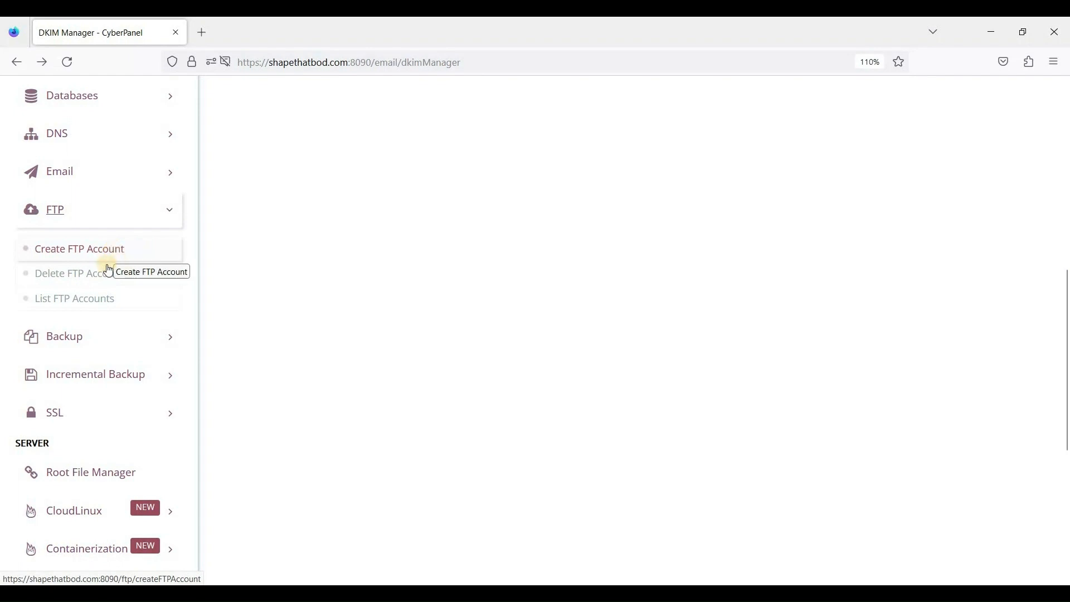
left_click(102, 338)
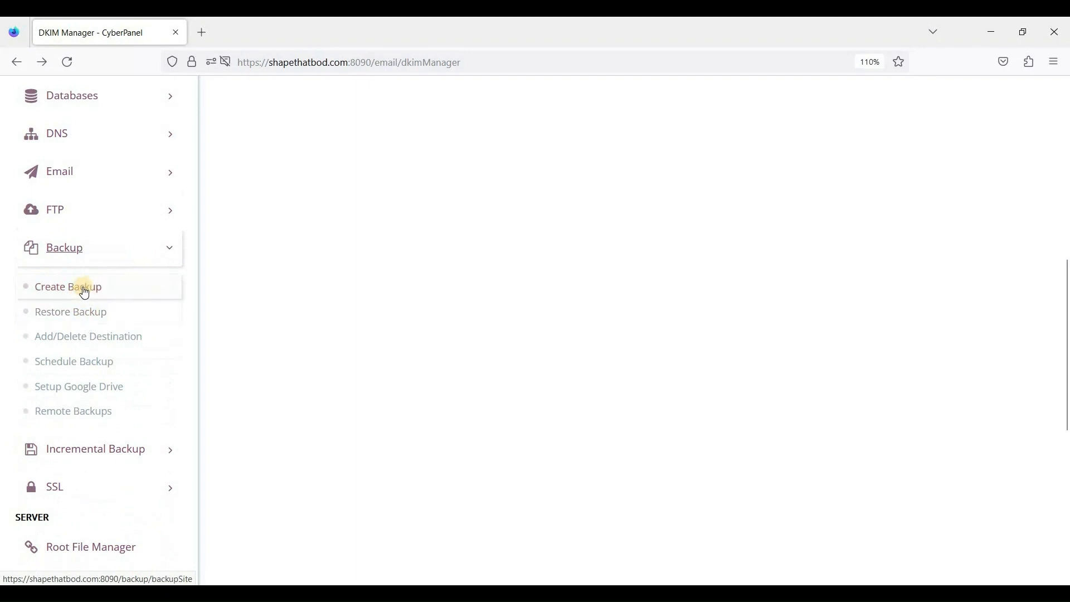
left_click(85, 293)
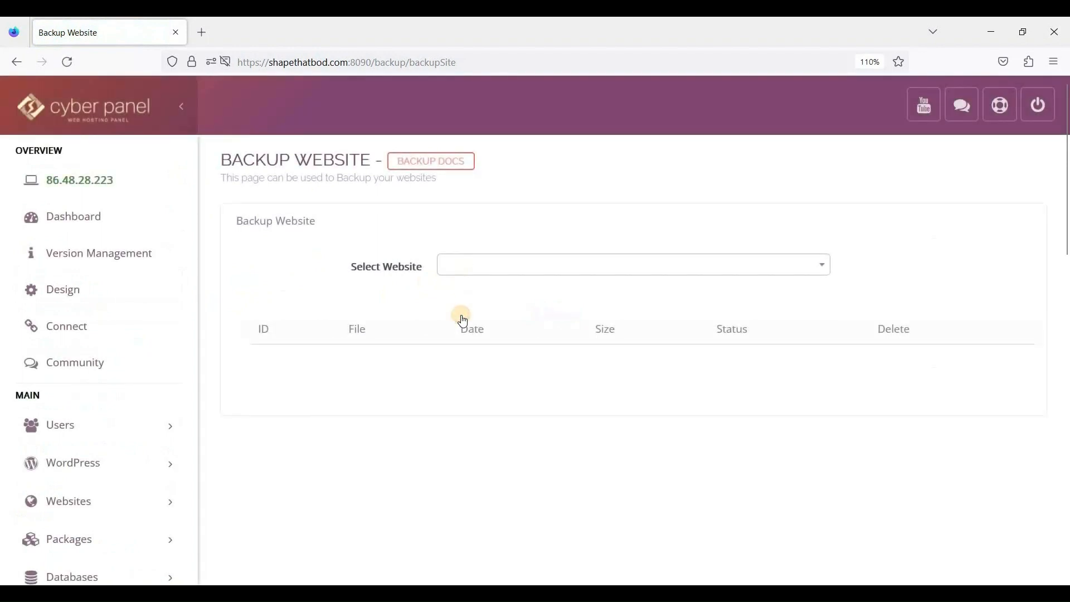
Select nexwptest.cyou as the website to back up, with Home as the destination
left_click(460, 265)
left_click(478, 323)
left_click(483, 320)
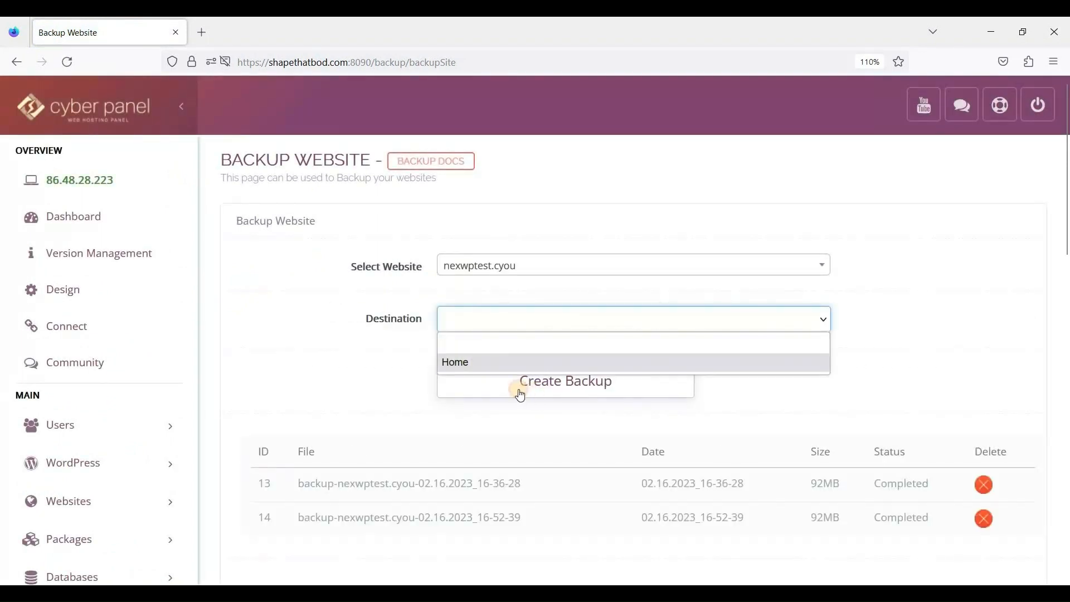
left_click(521, 393)
Examine the existing backup files listed for nexwptest.cyou
scroll(320, 346, "down", 3)
left_click_drag(304, 323, 419, 323)
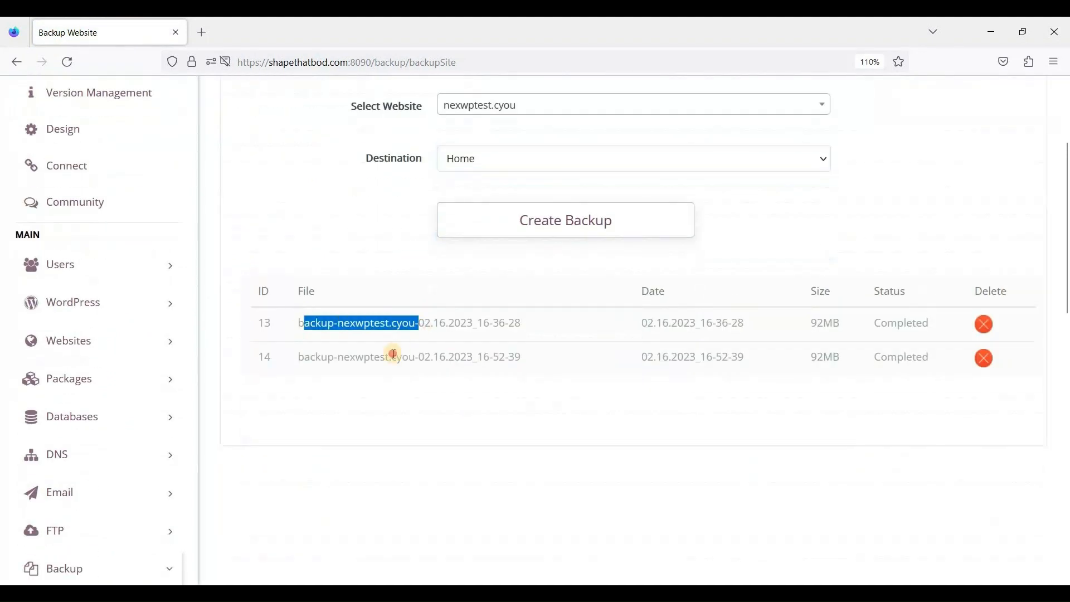
left_click_drag(321, 358, 439, 352)
left_click(382, 326)
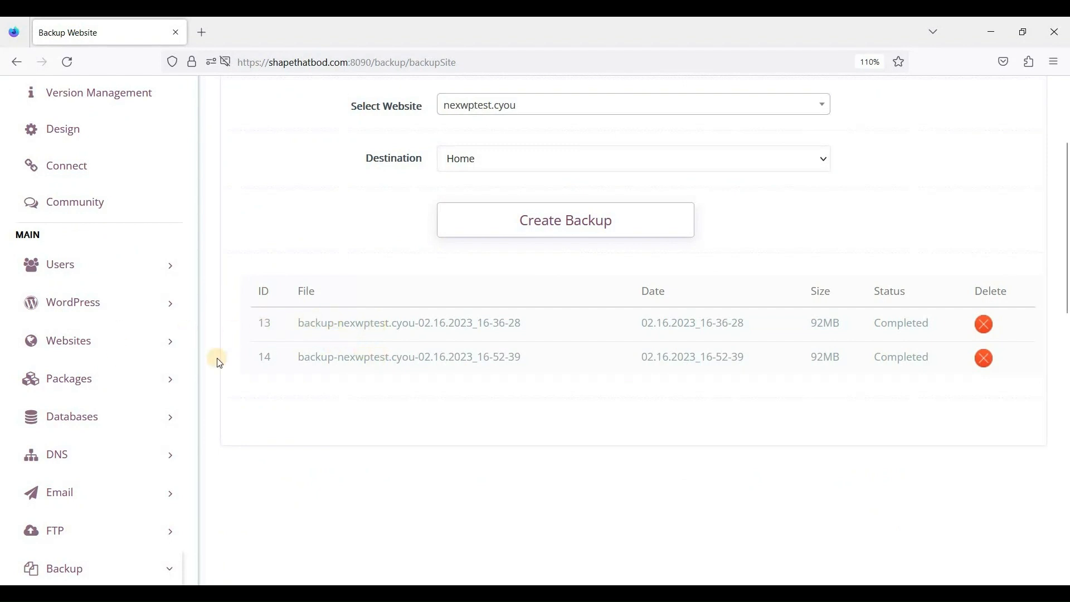
View the Restore Backup page, and open the page for adding or deleting backup destinations
scroll(156, 387, "down", 4)
left_click(87, 398)
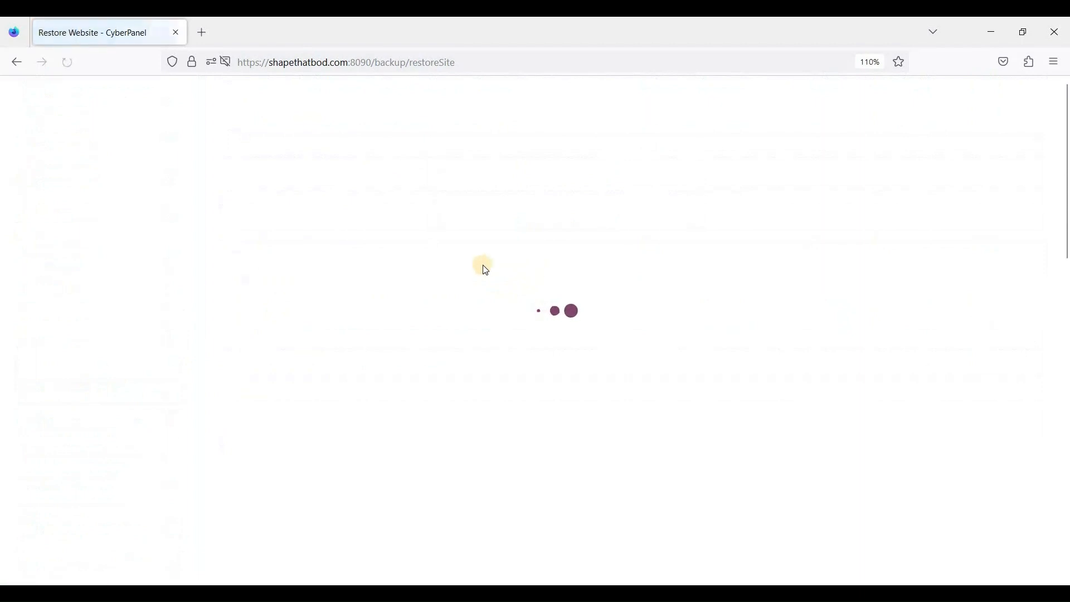
left_click(252, 279)
scroll(159, 313, "down", 9)
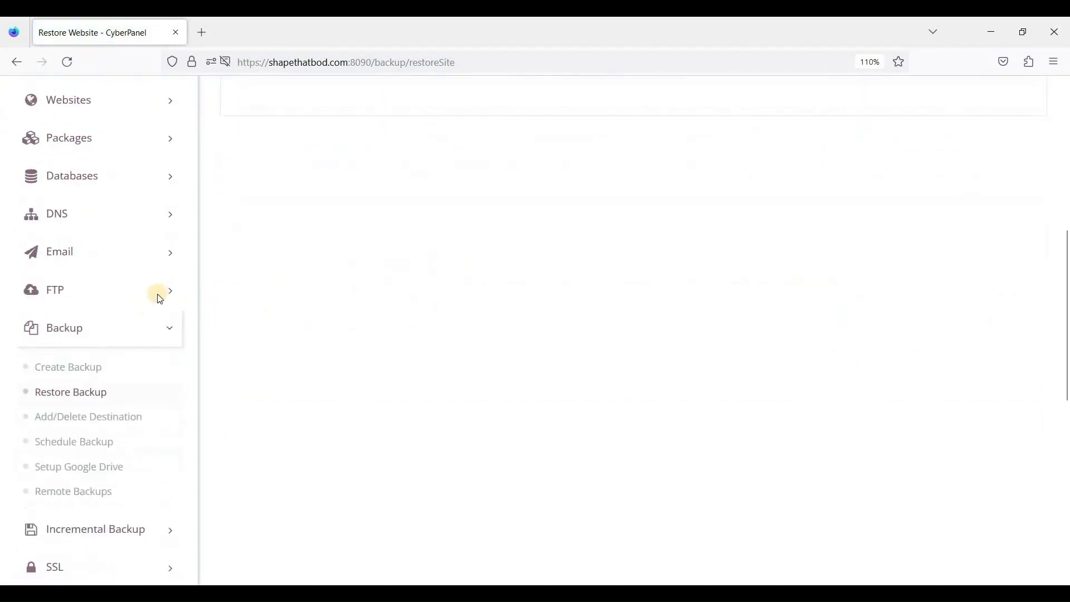
left_click(98, 268)
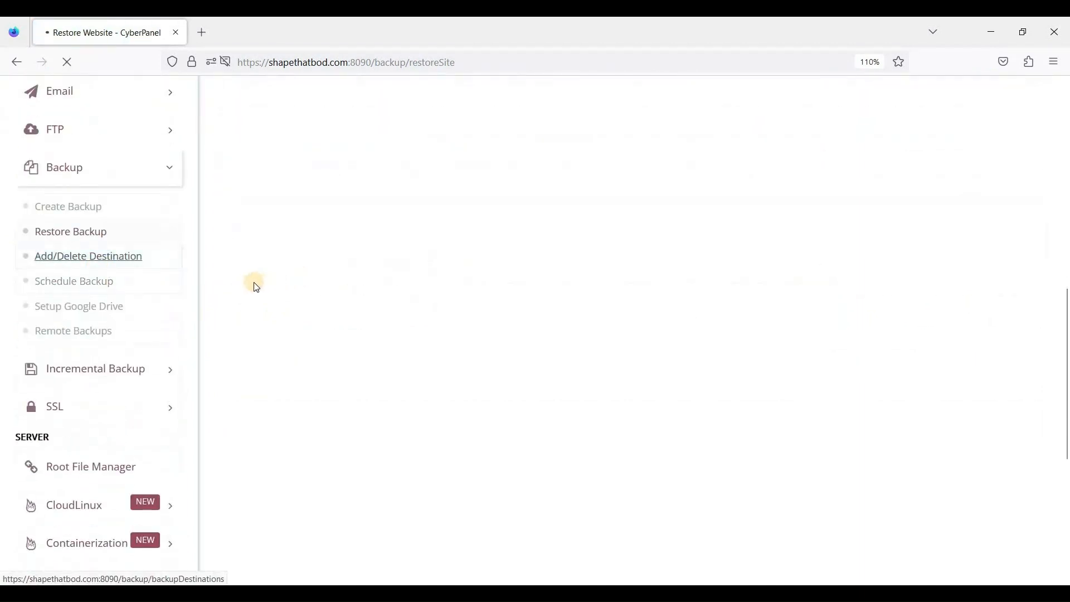
Open the Google Drive backup setup page and check the available drive accounts
scroll(155, 391, "down", 2)
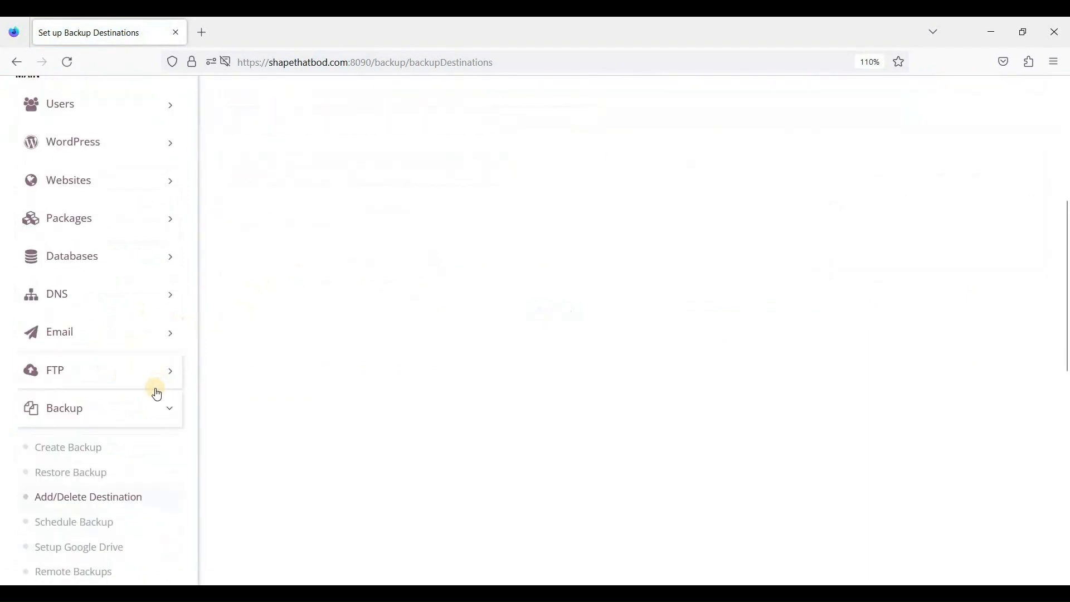
left_click(101, 466)
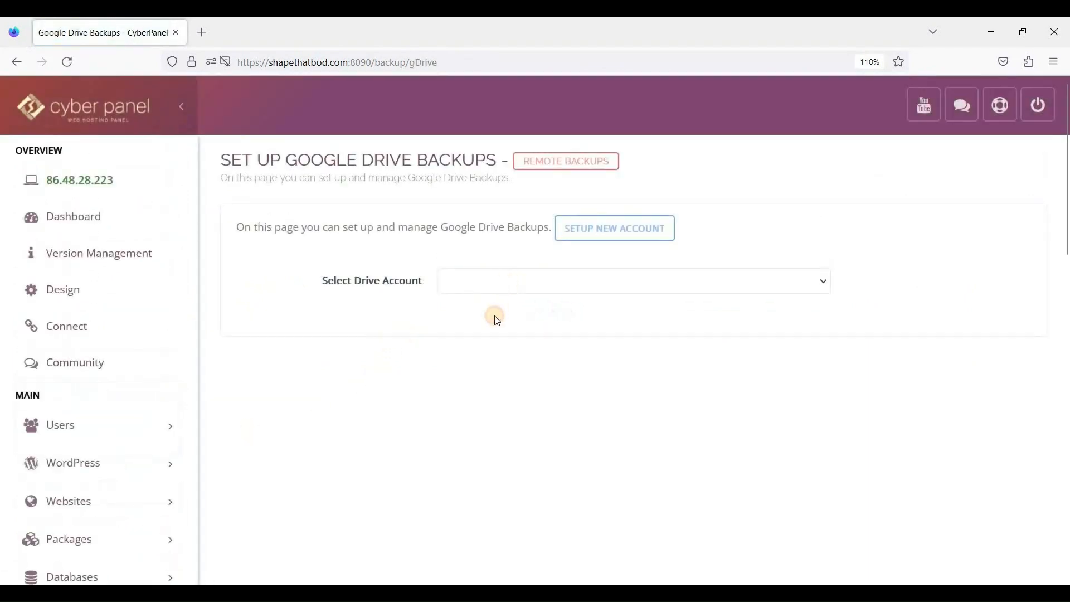
left_click(492, 284)
left_click(303, 298)
View the IP address and password fields on the Remote Backups page, and collapse the Backup options
scroll(90, 335, "down", 7)
left_click(96, 496)
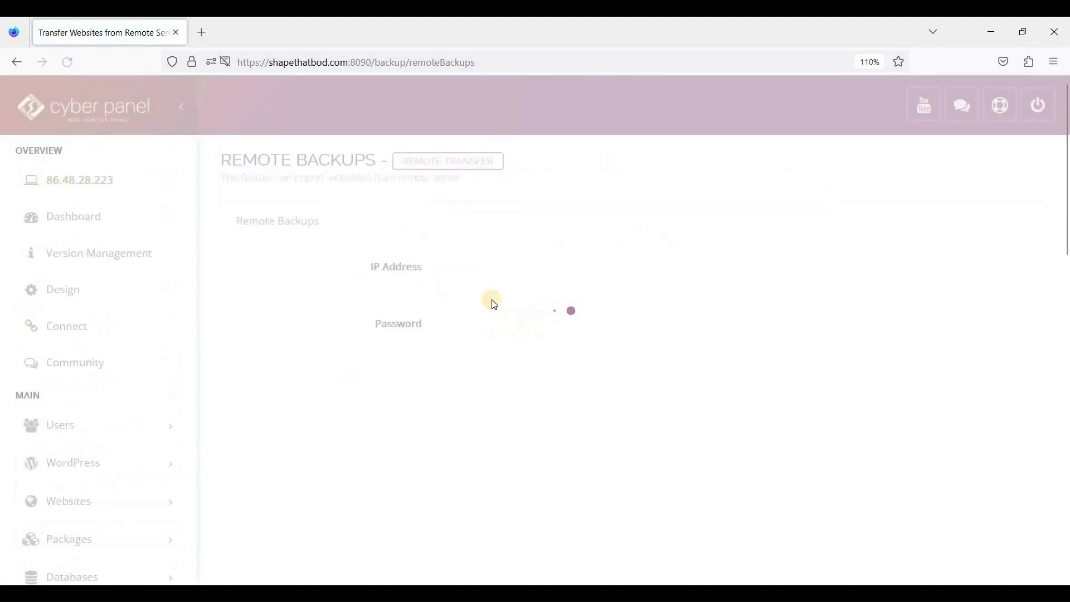
left_click(469, 276)
left_click(330, 293)
left_click(451, 314)
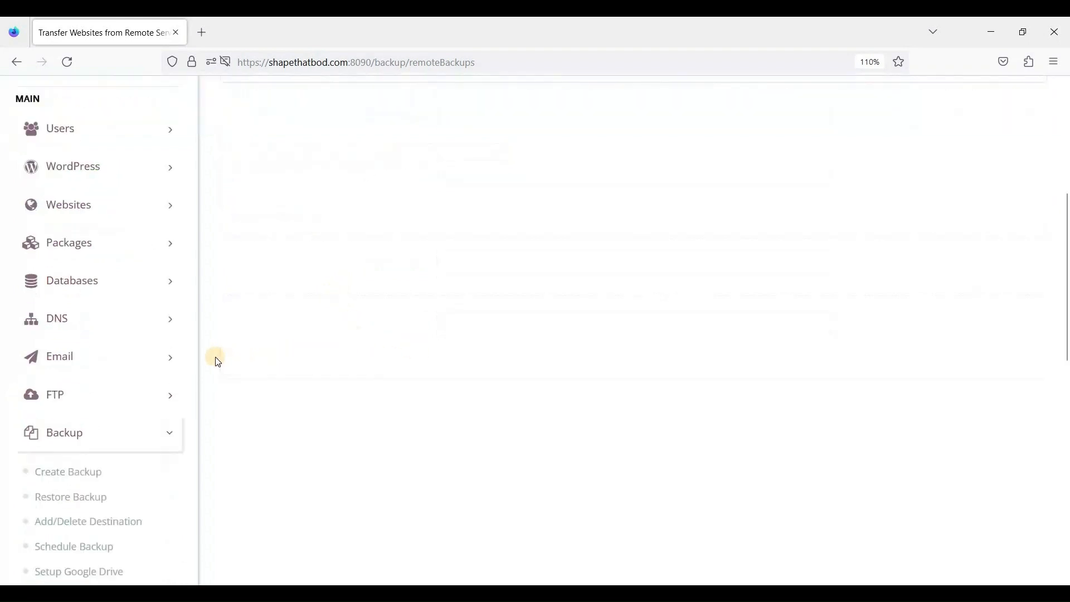
scroll(172, 342, "down", 3)
left_click(178, 332)
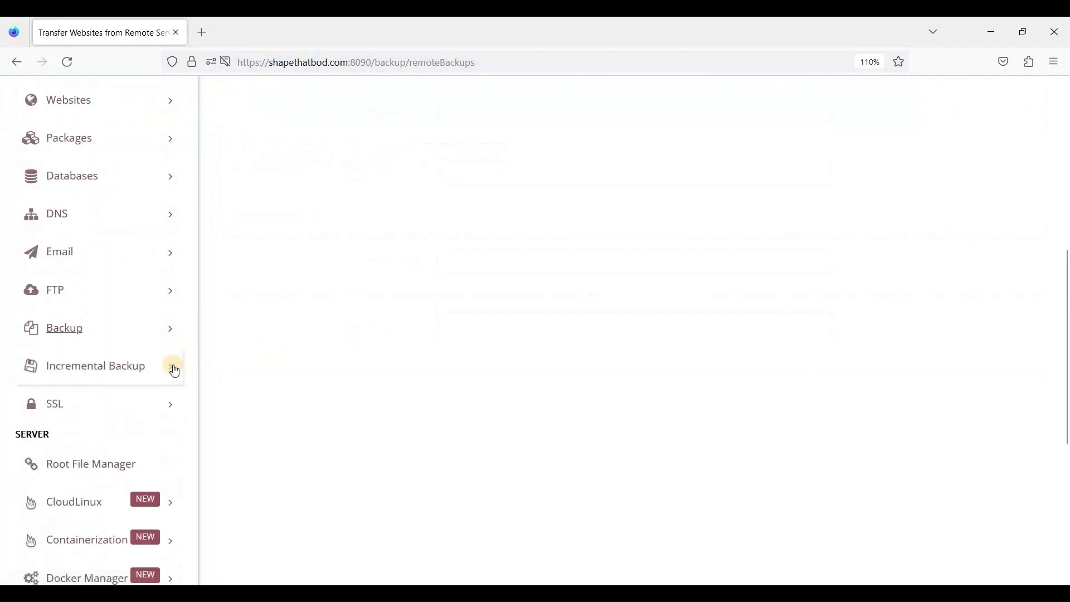
Open the page for creating or restoring incremental backups and select the website nexwptest.cyou
left_click(170, 365)
scroll(48, 334, "down", 2)
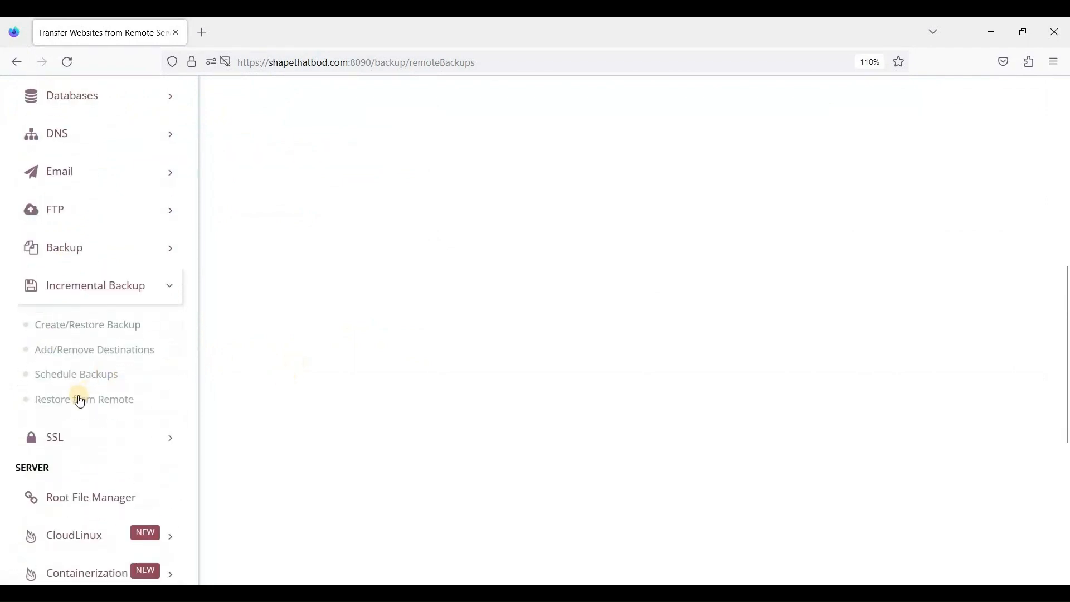
scroll(136, 251, "down", 2)
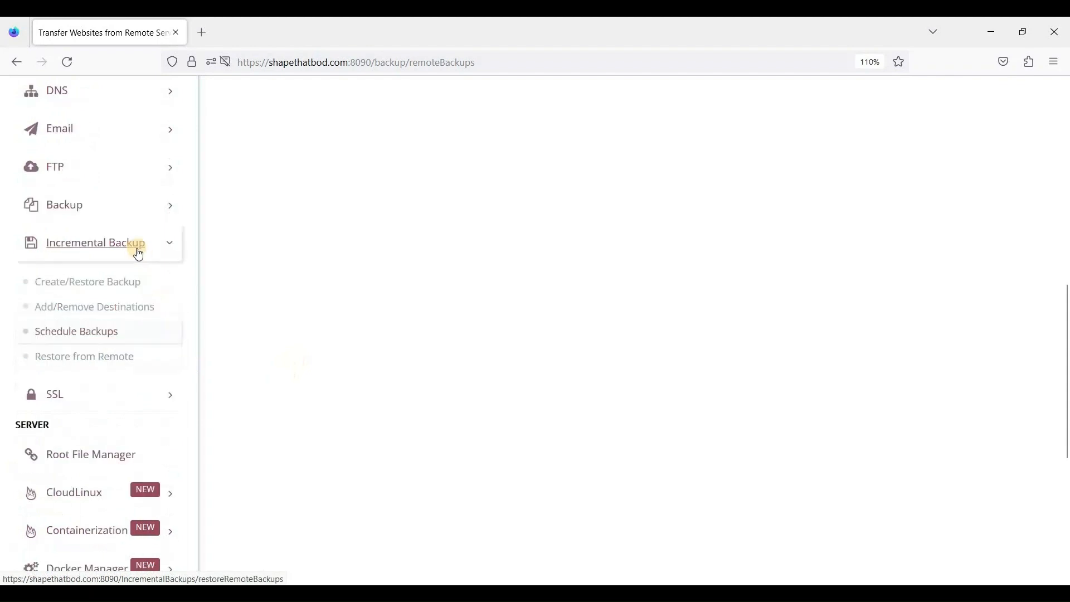
left_click(170, 170)
left_click(120, 206)
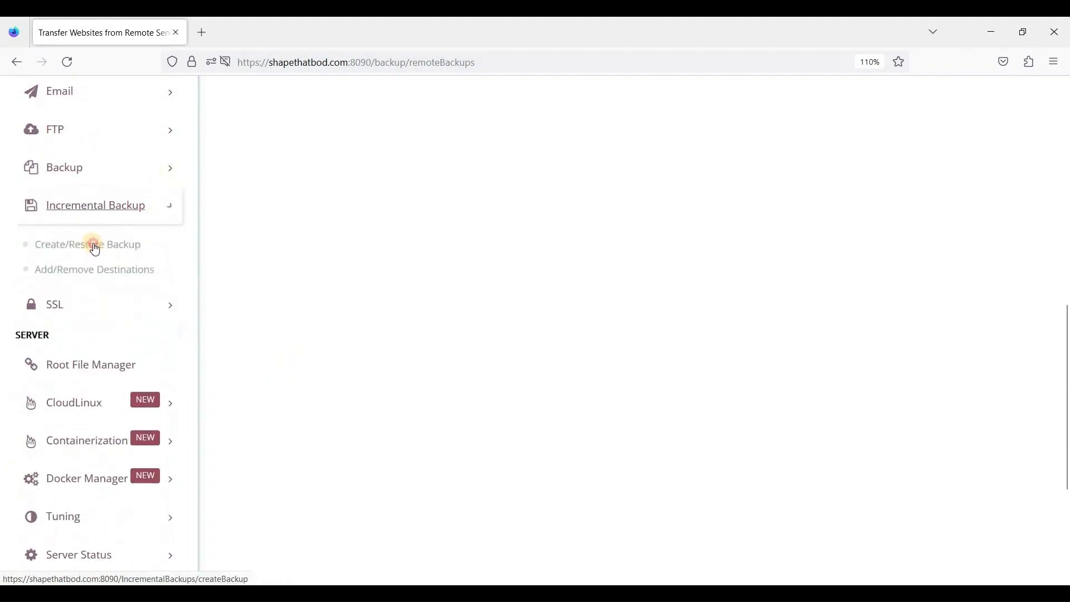
left_click(89, 245)
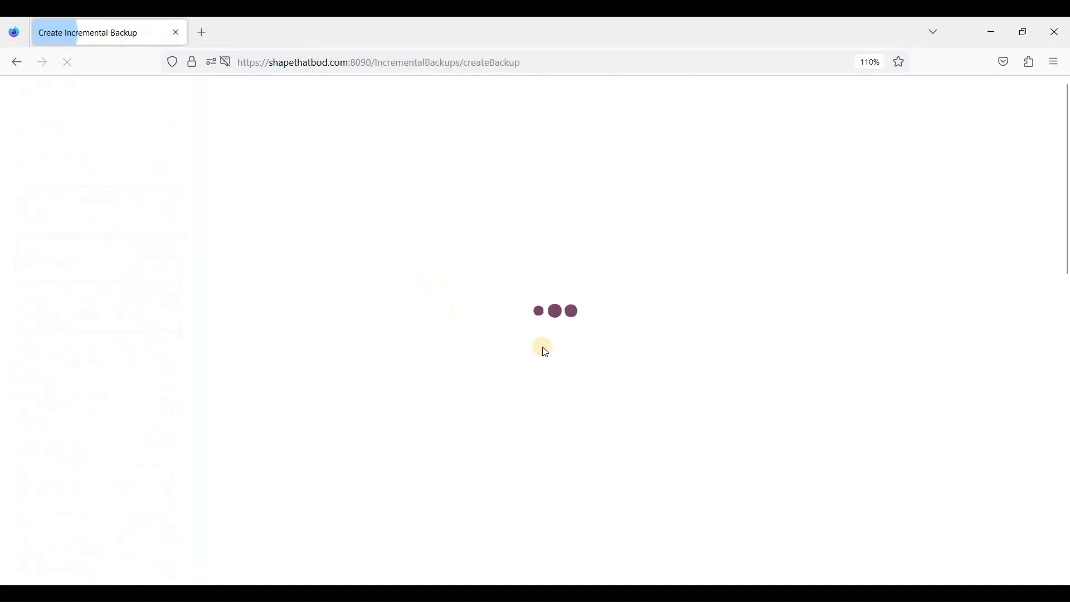
left_click(473, 268)
left_click(475, 309)
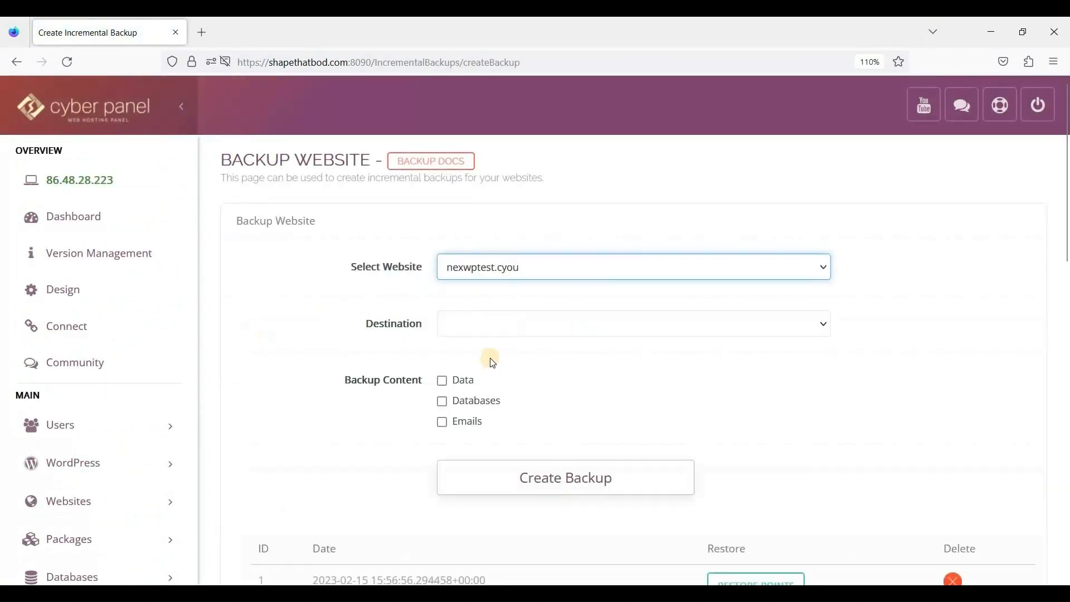
Review the existing incremental backups of nexwptest.cyou and include Emails in the backup content
scroll(298, 287, "down", 2)
scroll(379, 304, "down", 3)
scroll(449, 310, "up", 3)
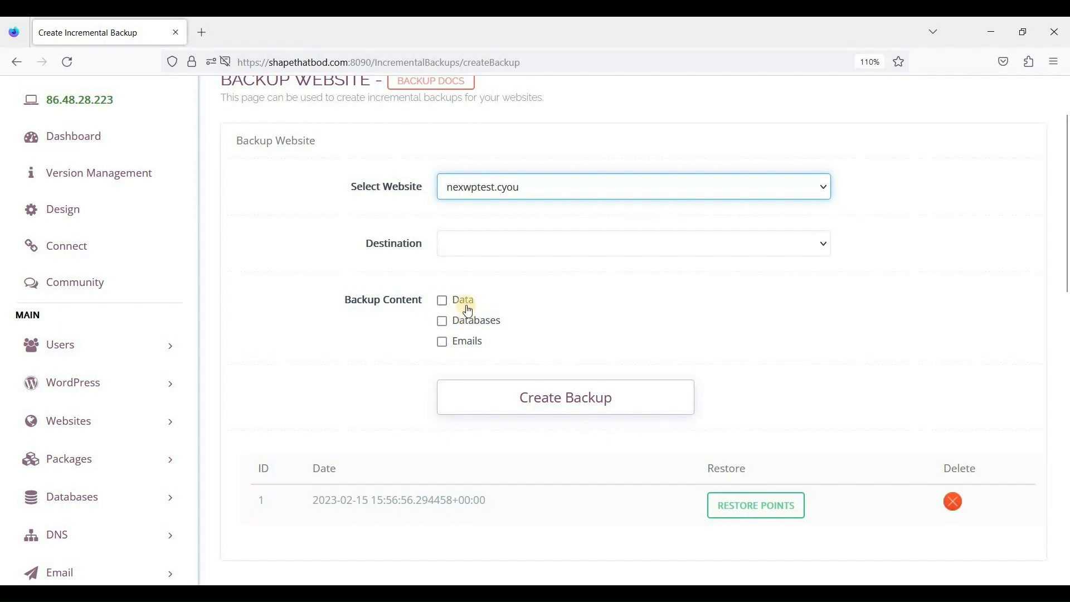
left_click(459, 351)
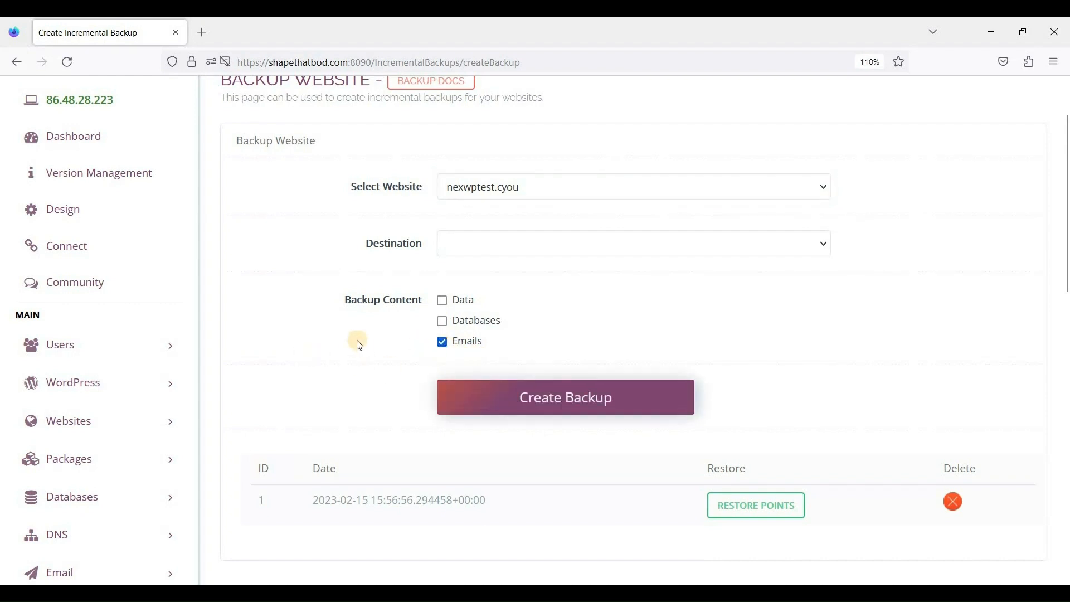
Open the Manage SSL page and select nexwptest.cyou as the website for the certificate
scroll(258, 341, "down", 5)
scroll(174, 357, "down", 4)
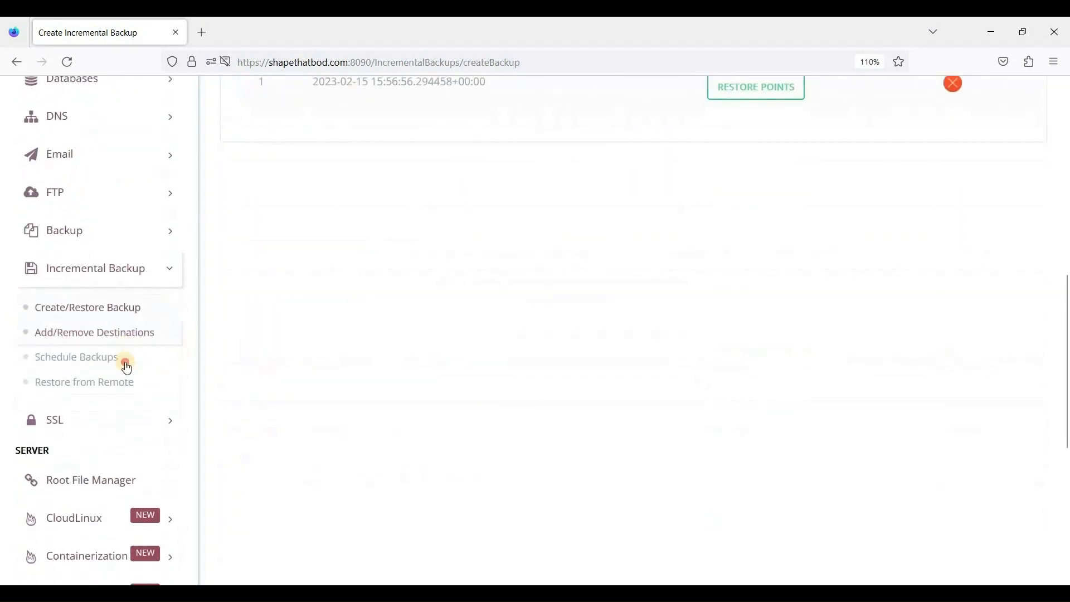
left_click(67, 356)
left_click(65, 284)
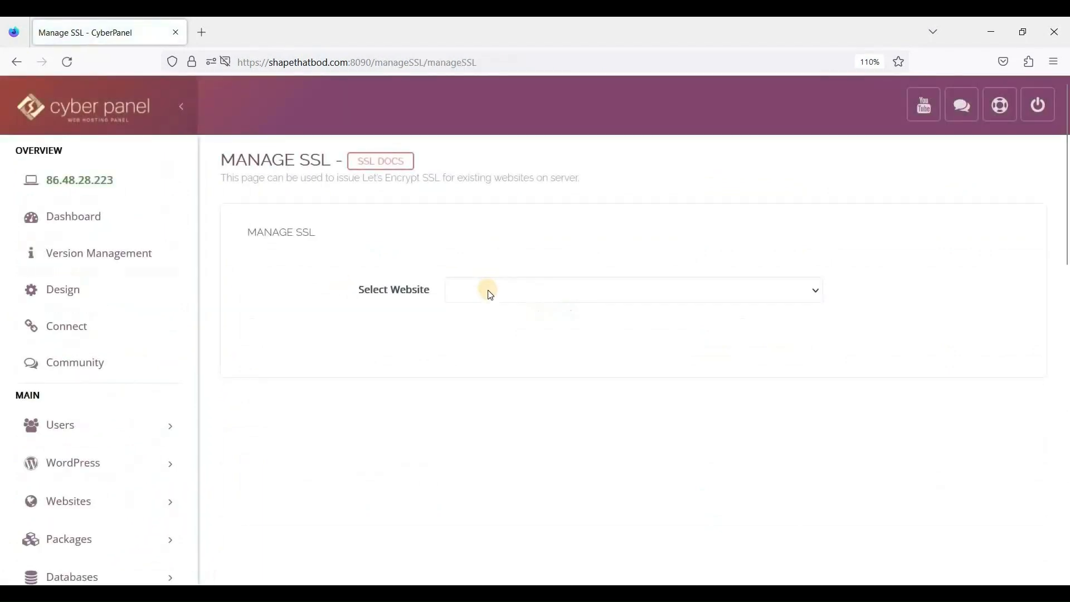
left_click(491, 294)
left_click(480, 333)
scroll(479, 287, "down", 2)
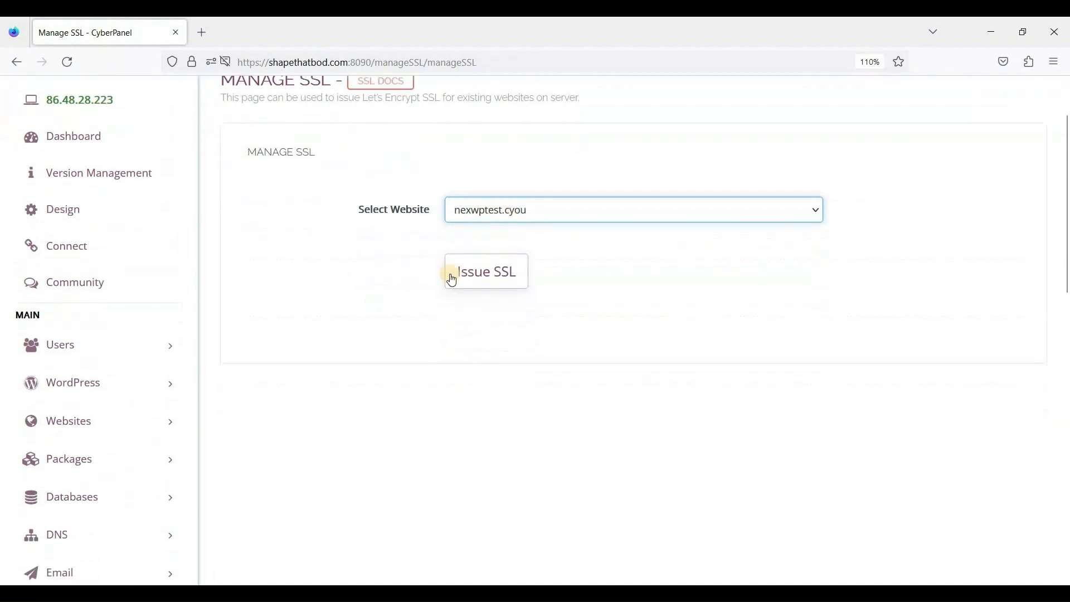
left_click(451, 280)
Open the Hostname SSL page, select nexwptest.cyou, and check which other websites are available
scroll(119, 367, "down", 5)
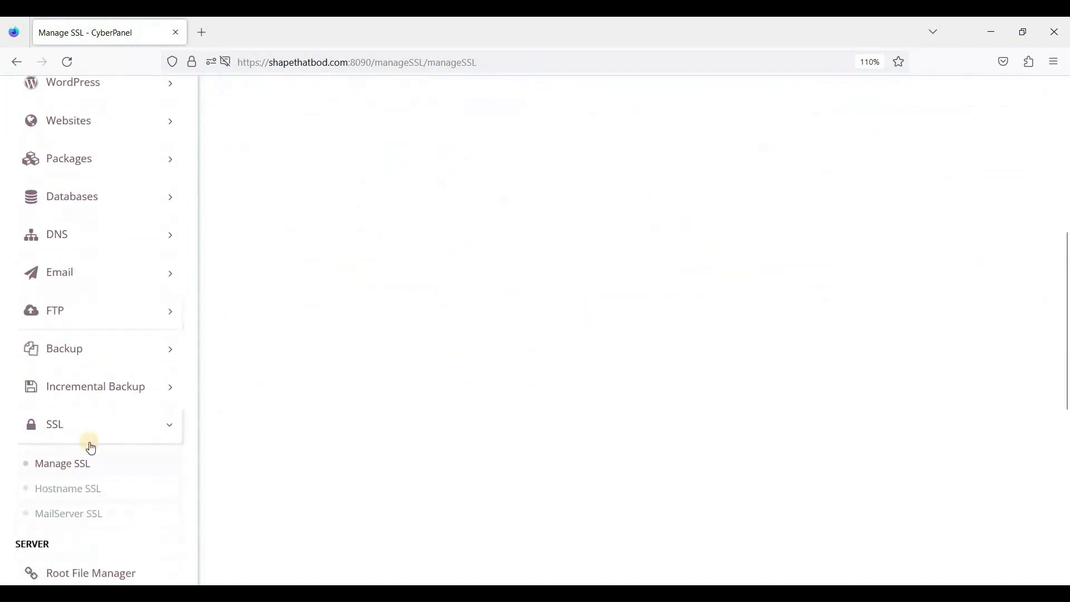
scroll(91, 448, "down", 1)
left_click(74, 470)
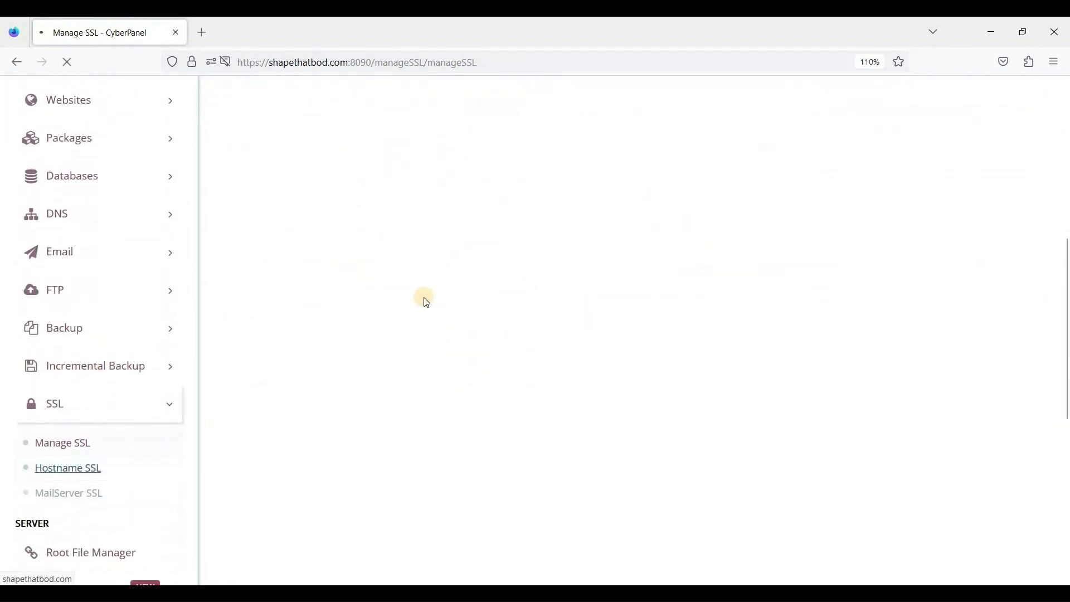
left_click(480, 292)
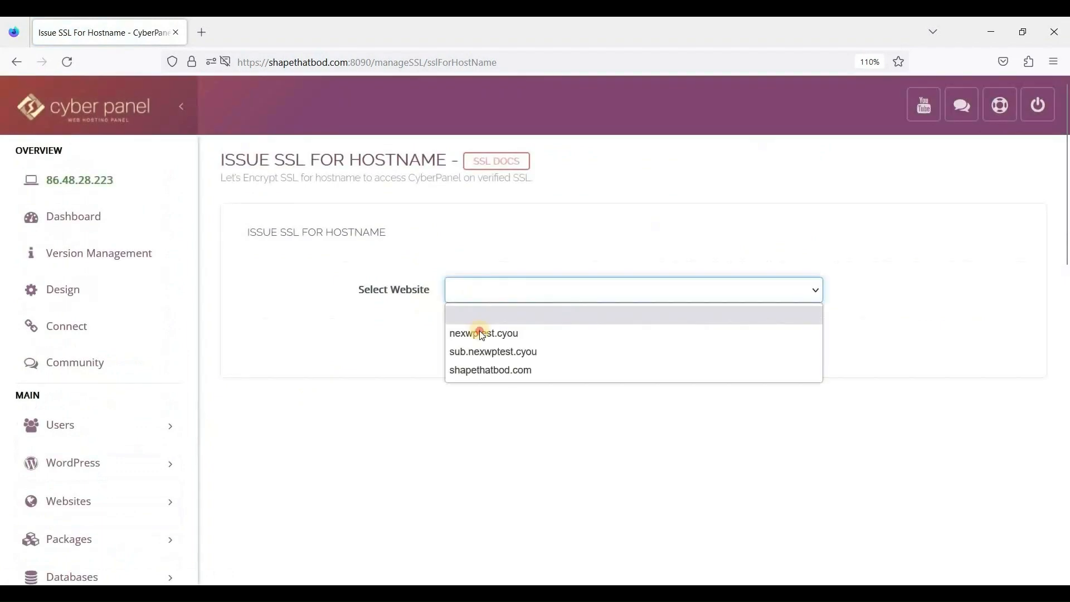
left_click(482, 334)
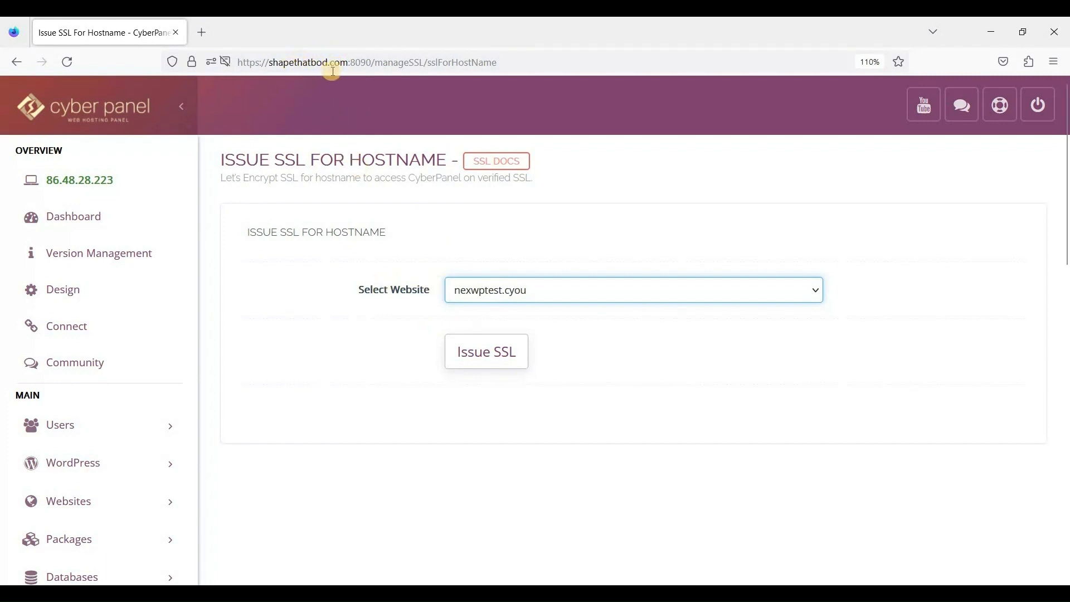
left_click(586, 293)
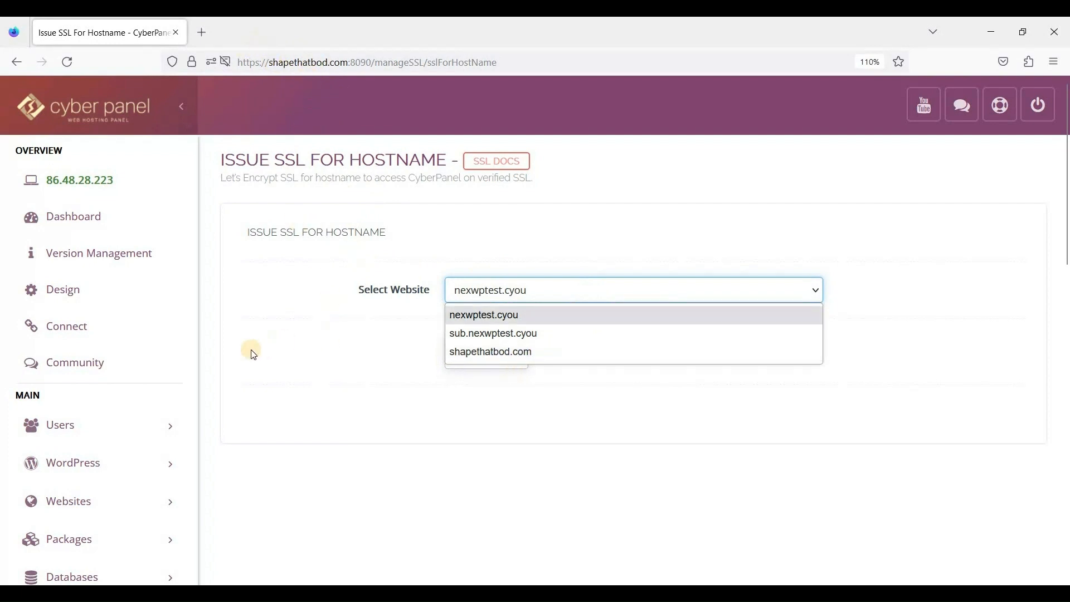
Open the MailServer SSL page, select nexwptest.cyou, and check the website choices
scroll(254, 354, "down", 8)
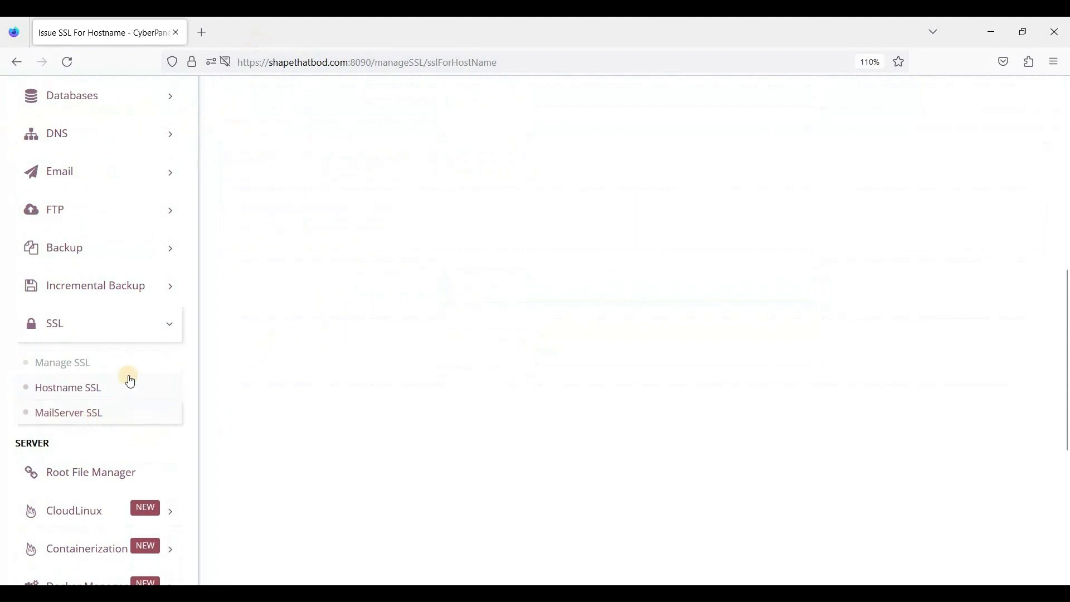
left_click(86, 413)
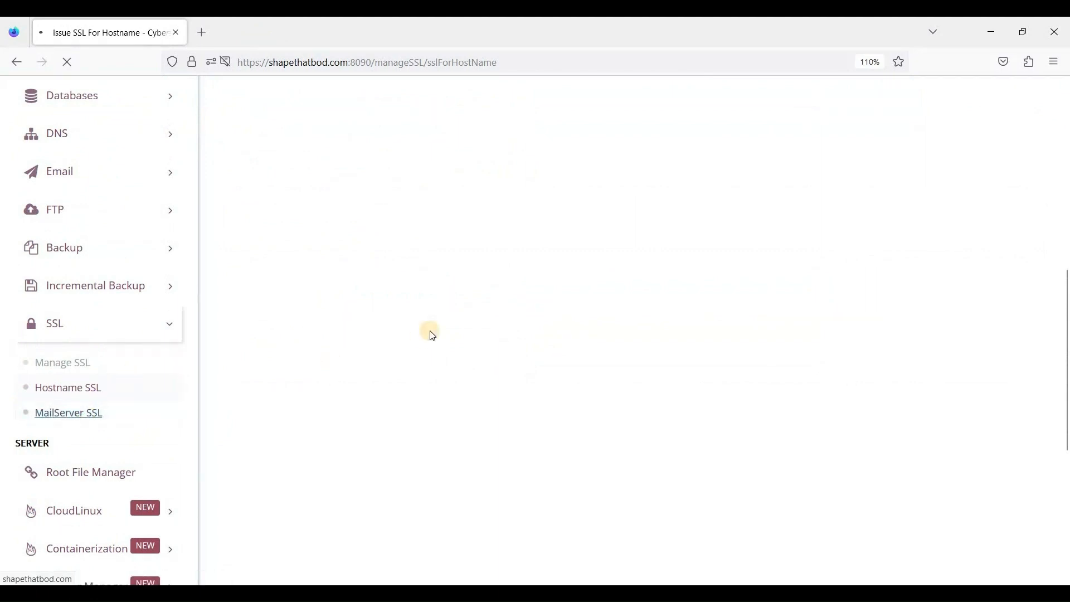
left_click(479, 300)
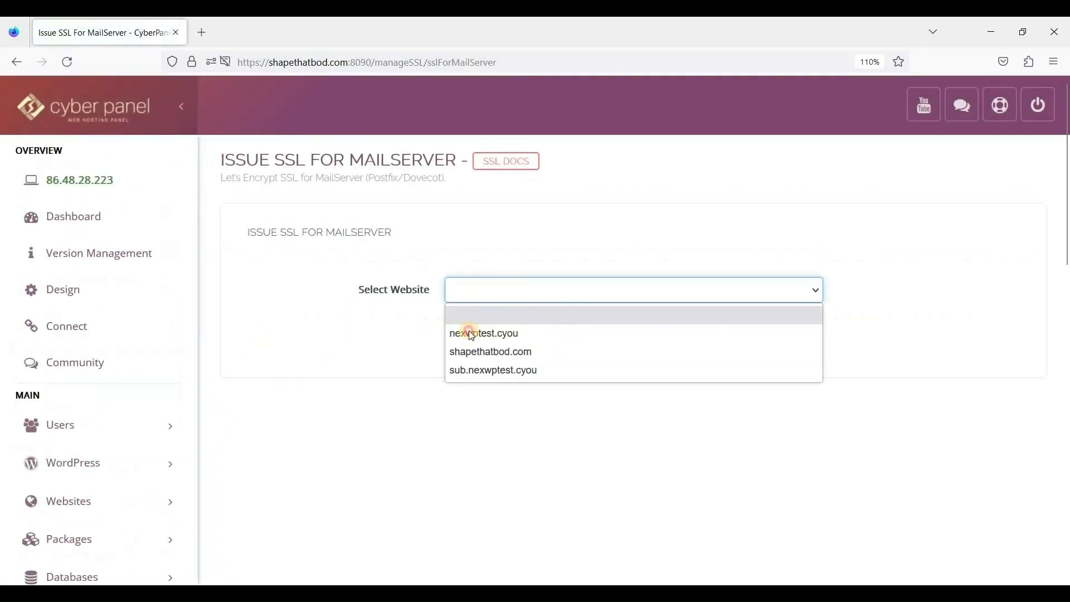
left_click(471, 334)
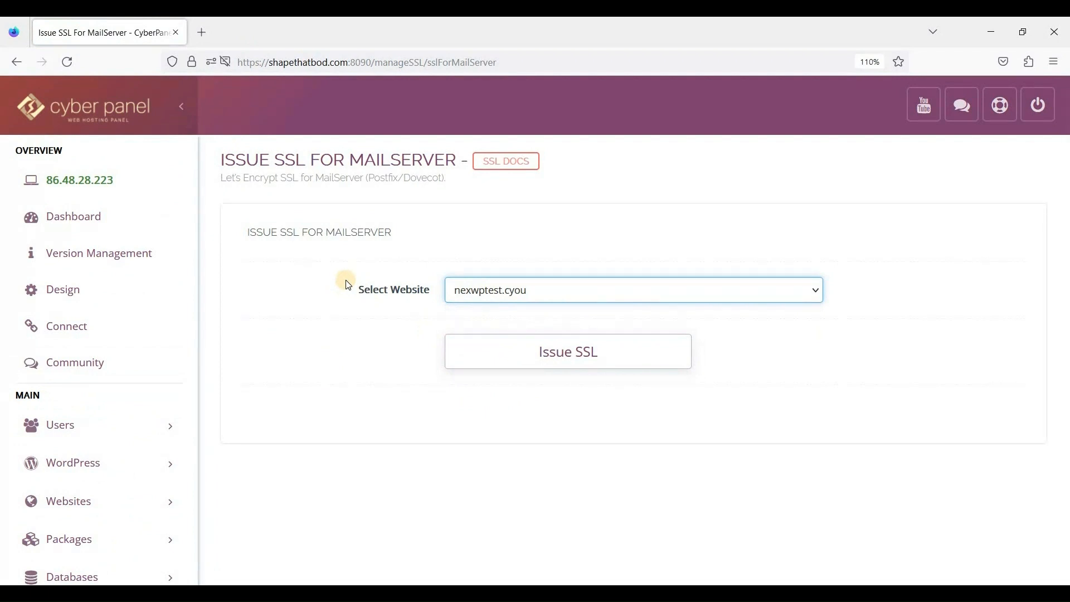
left_click(494, 288)
left_click(385, 322)
Open Root File Manager, examine the add-on plans and pricing shown, and return to the MailServer SSL page
scroll(326, 269, "down", 3)
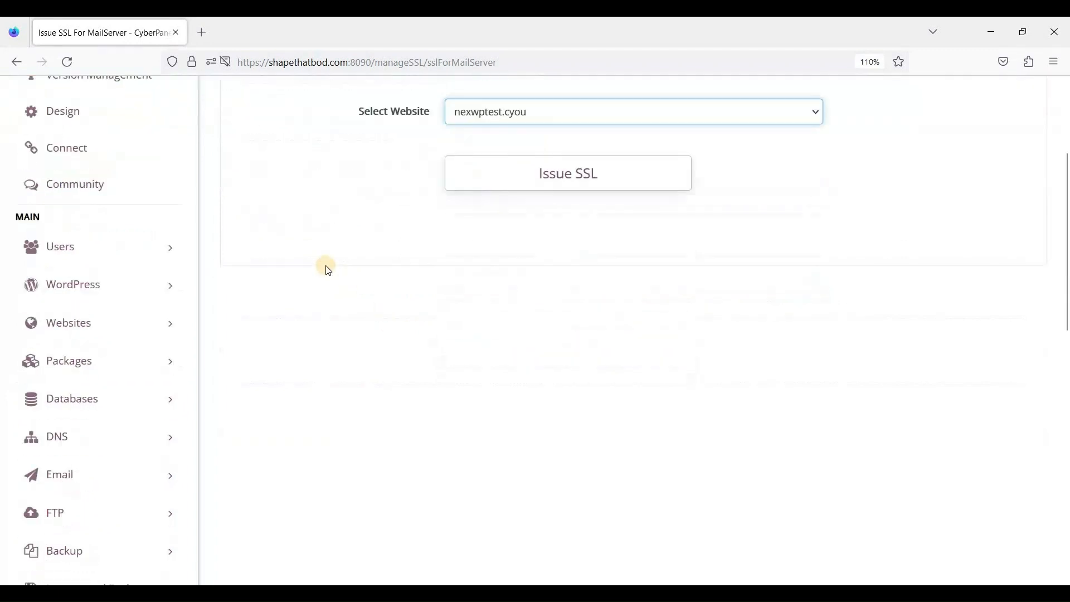
scroll(328, 272, "down", 6)
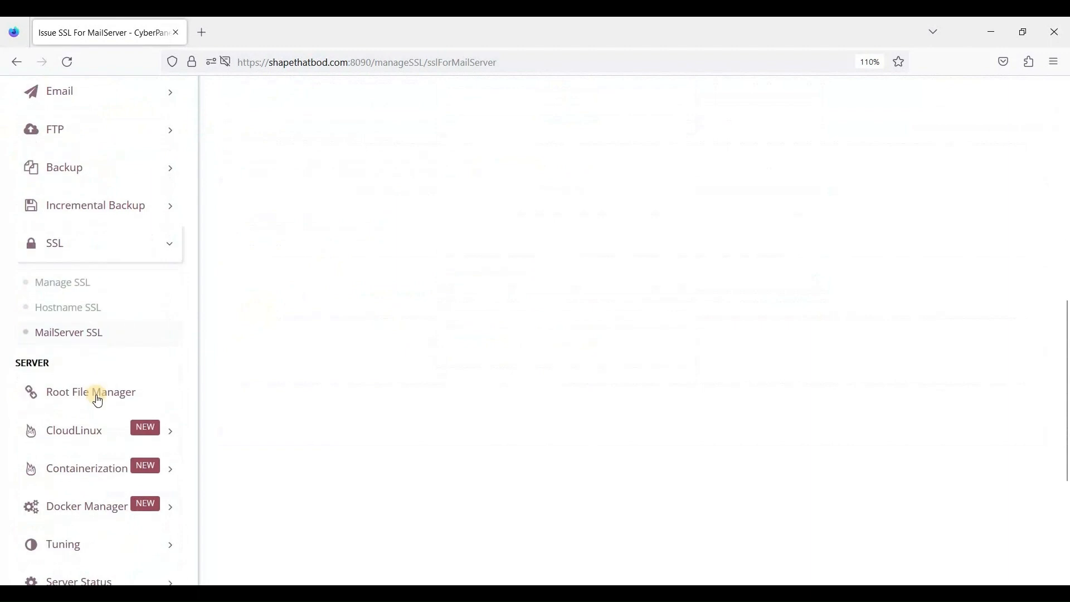
left_click(102, 399)
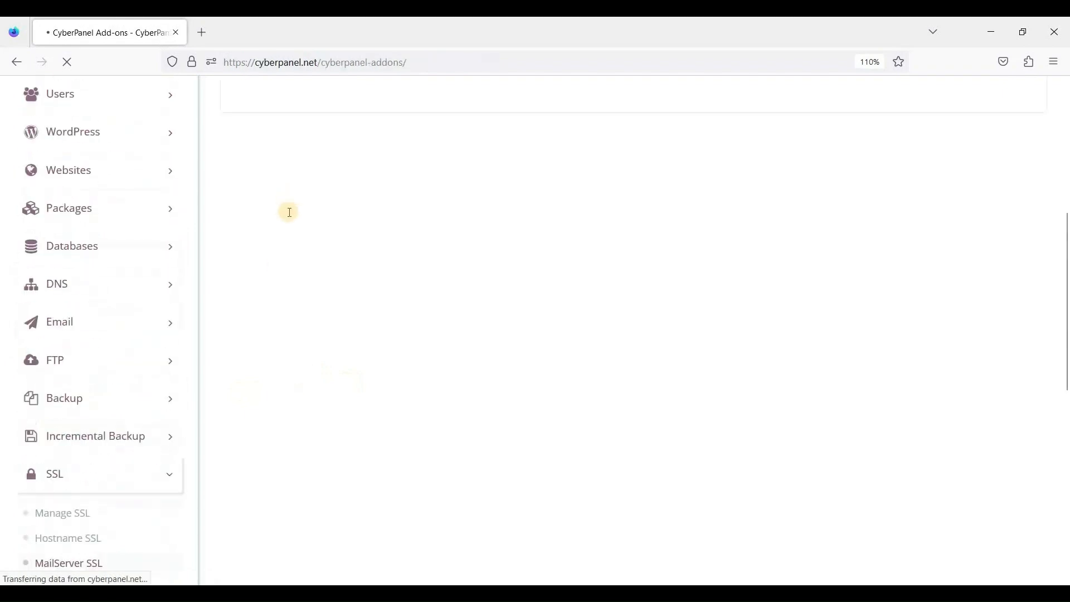
scroll(231, 269, "down", 5)
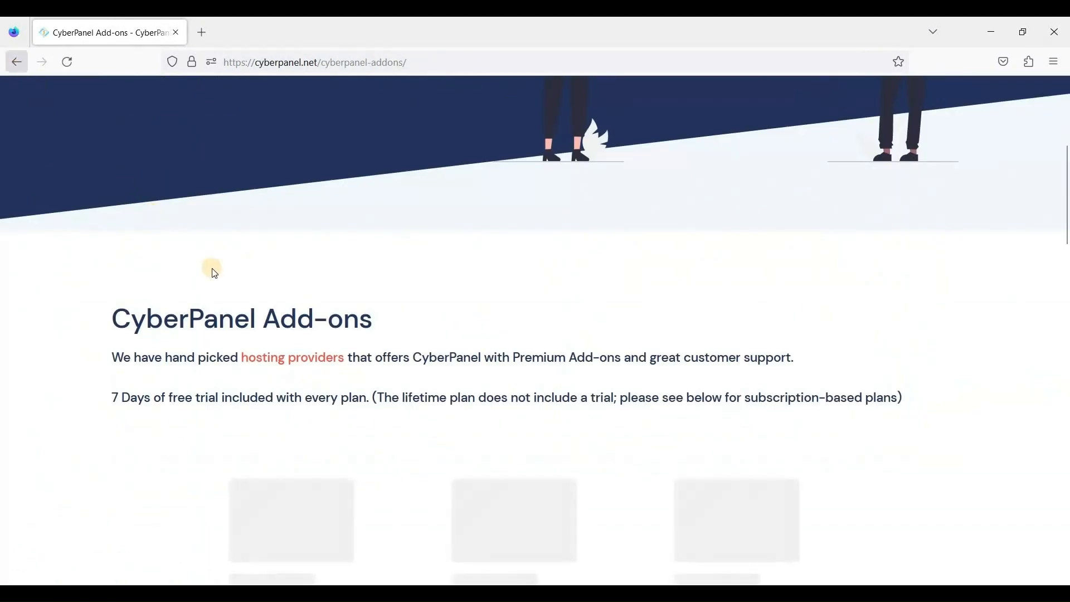
scroll(217, 278, "down", 5)
scroll(227, 285, "down", 8)
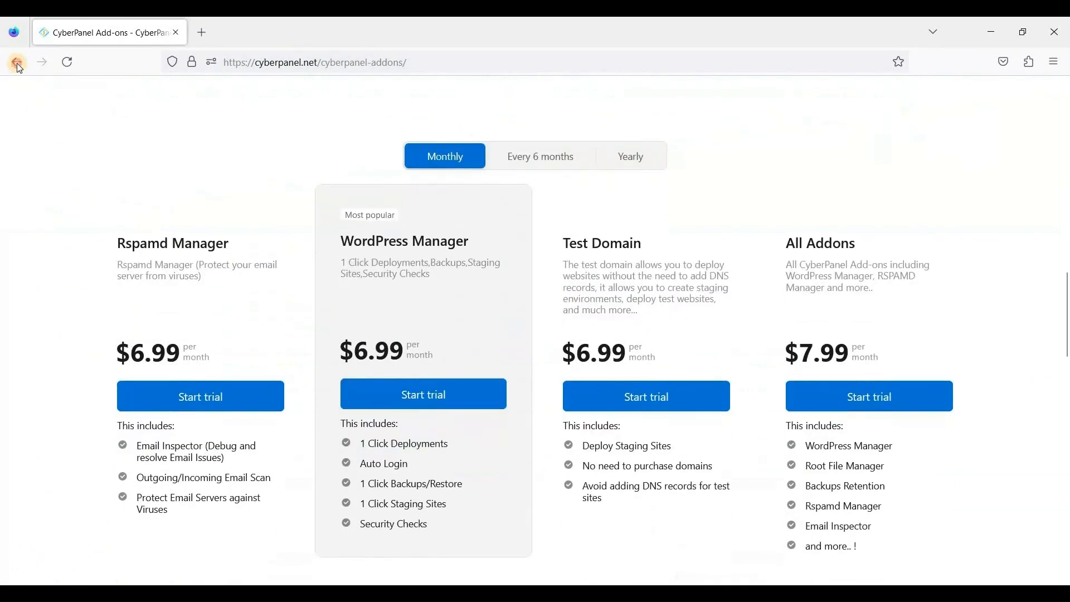
left_click(17, 63)
View the CloudLinux options and open the CageFS page to check its availability
scroll(162, 327, "down", 3)
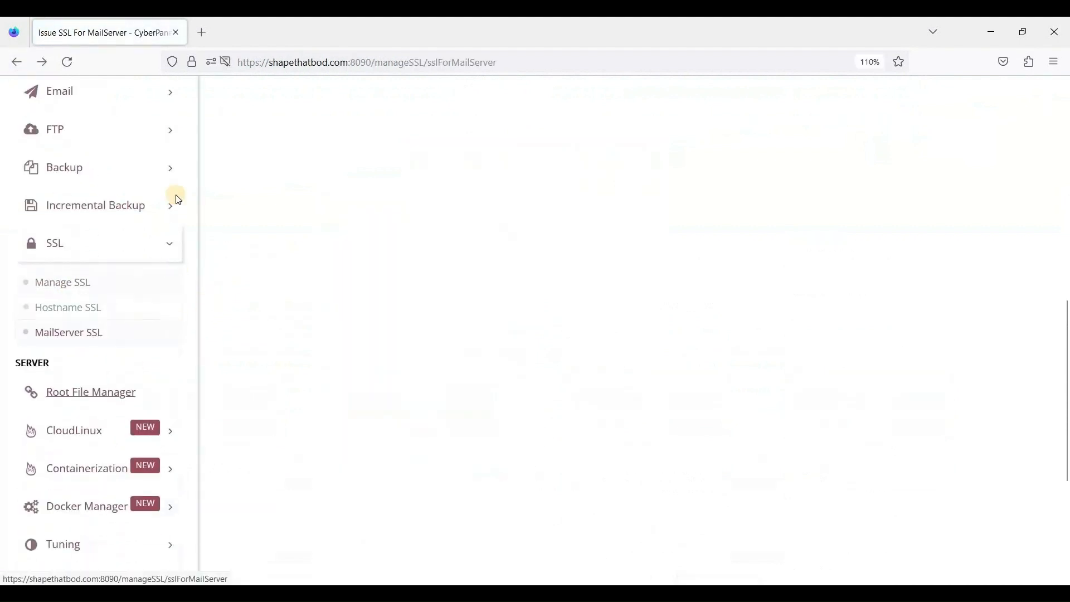
scroll(174, 196, "down", 3)
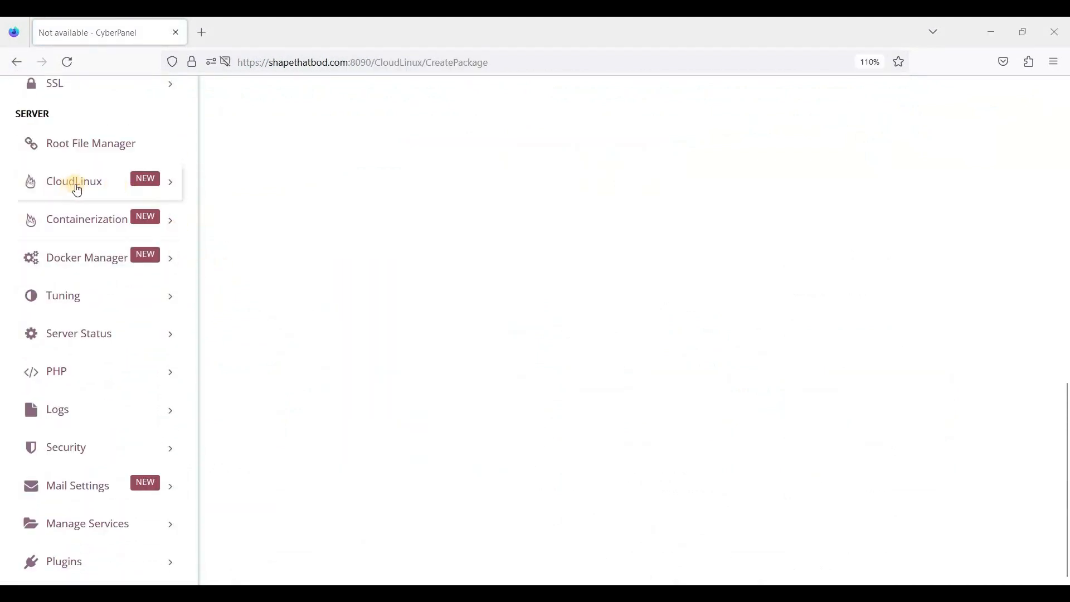
left_click(139, 188)
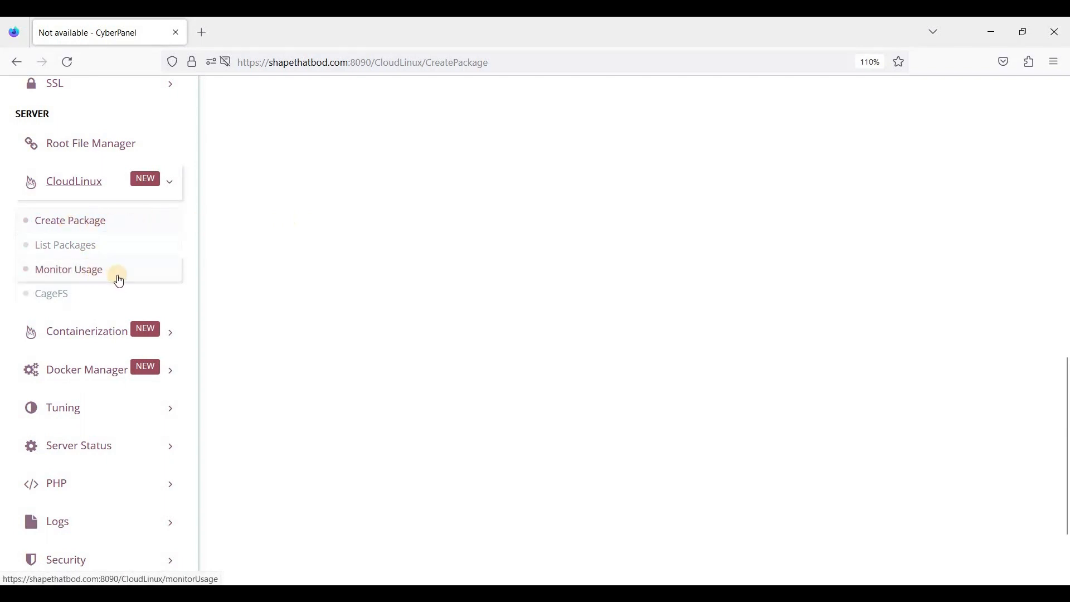
left_click(60, 296)
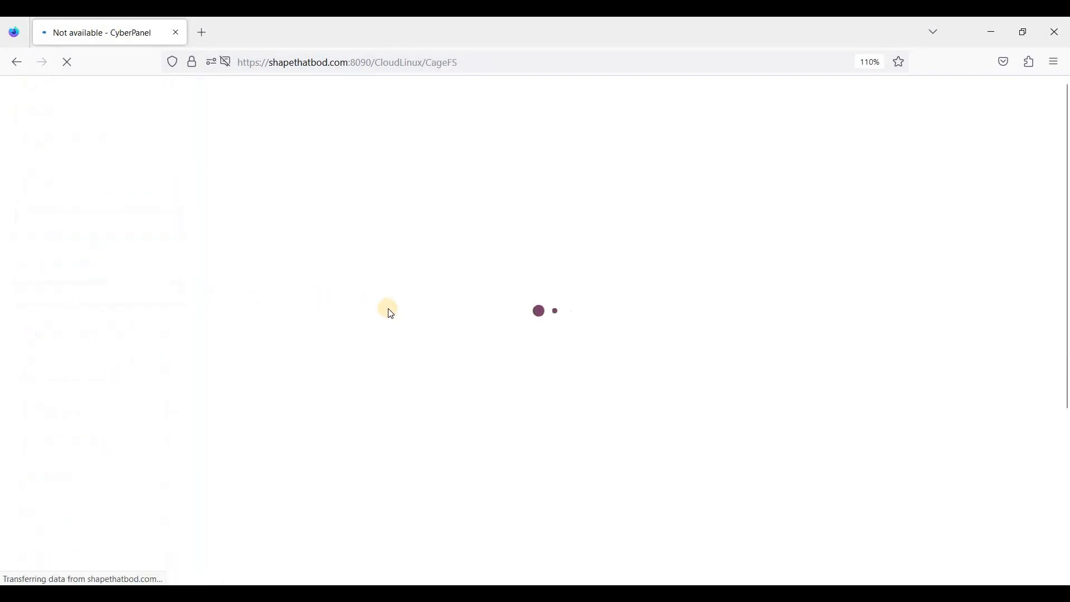
scroll(346, 220, "down", 1)
scroll(449, 226, "up", 2)
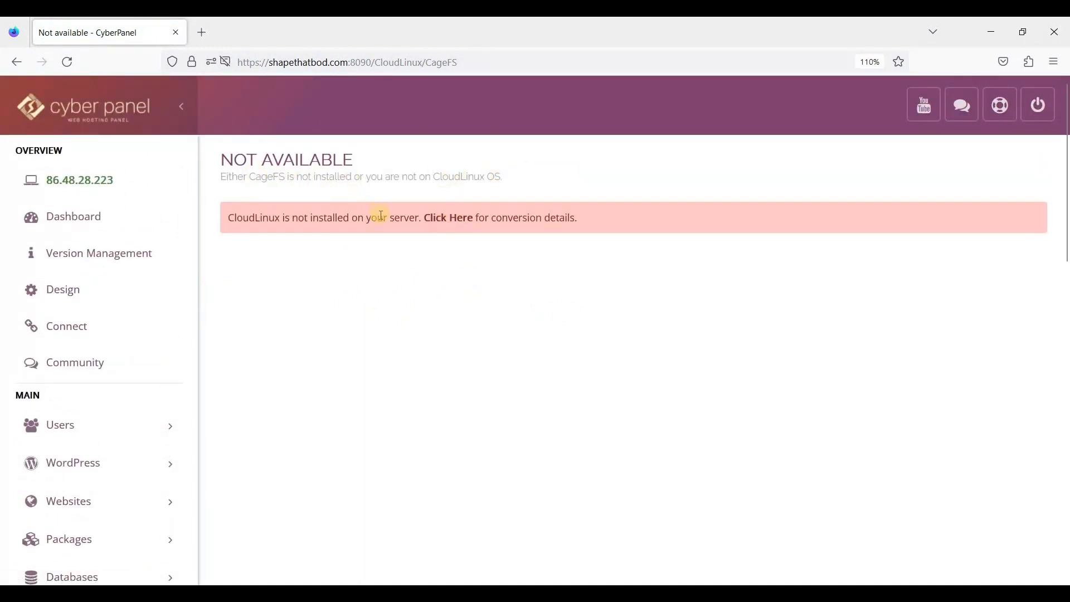
Collapse the CloudLinux options, open Create Limits under Containerization, and examine the LiteSpeed module versions and Enterprise switch notes
scroll(381, 216, "down", 10)
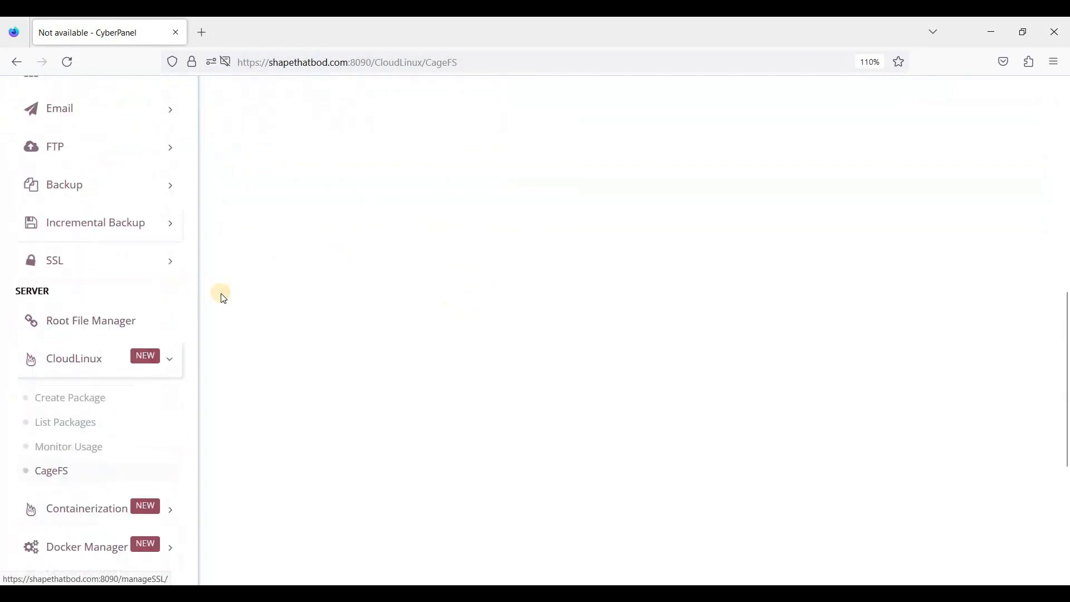
scroll(181, 184, "down", 3)
left_click(171, 183)
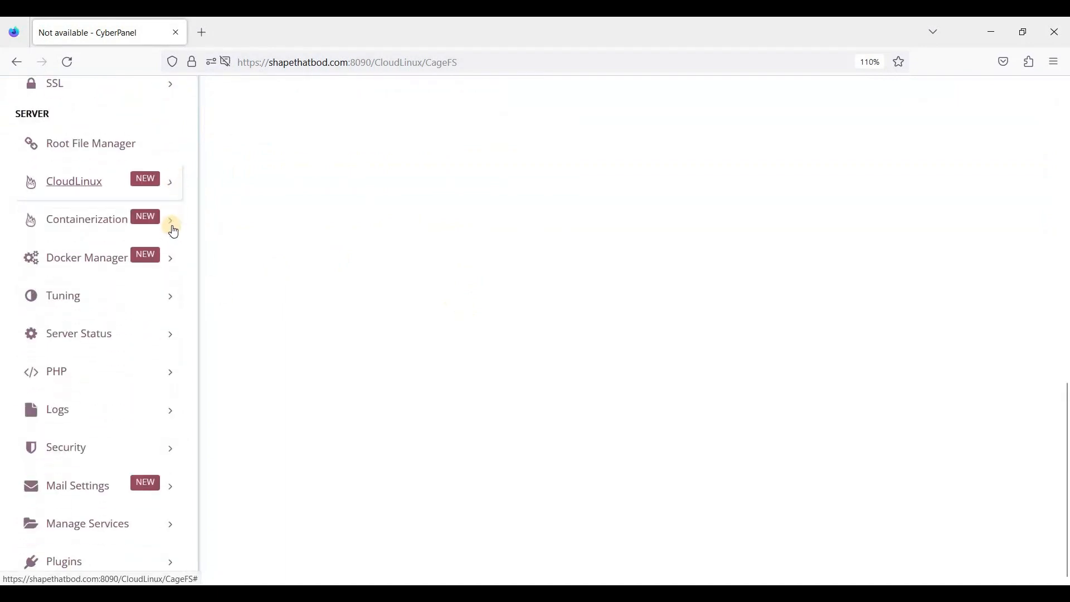
left_click(175, 223)
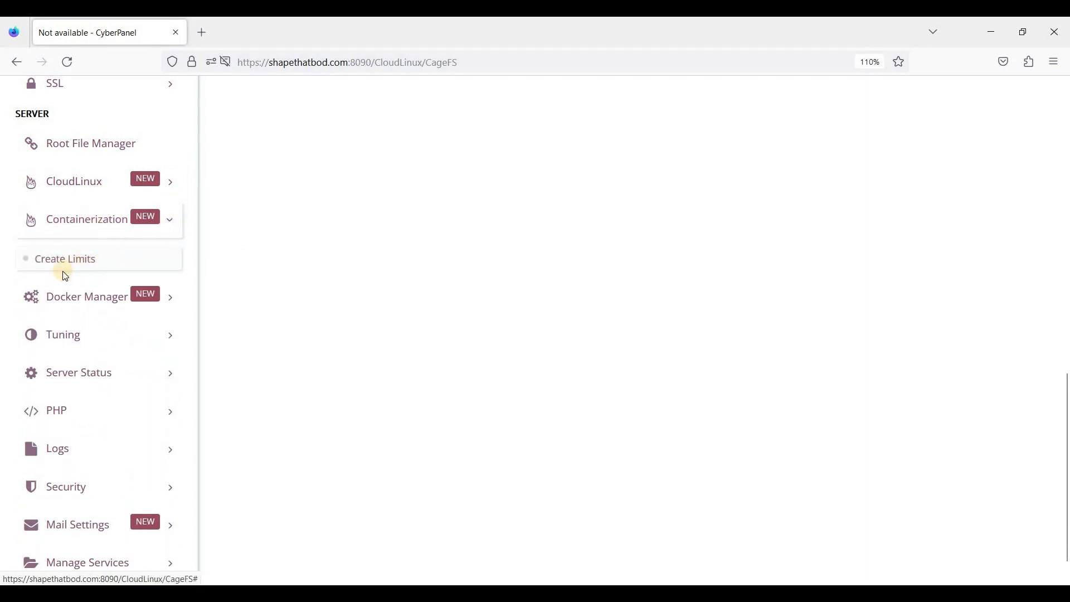
left_click(139, 266)
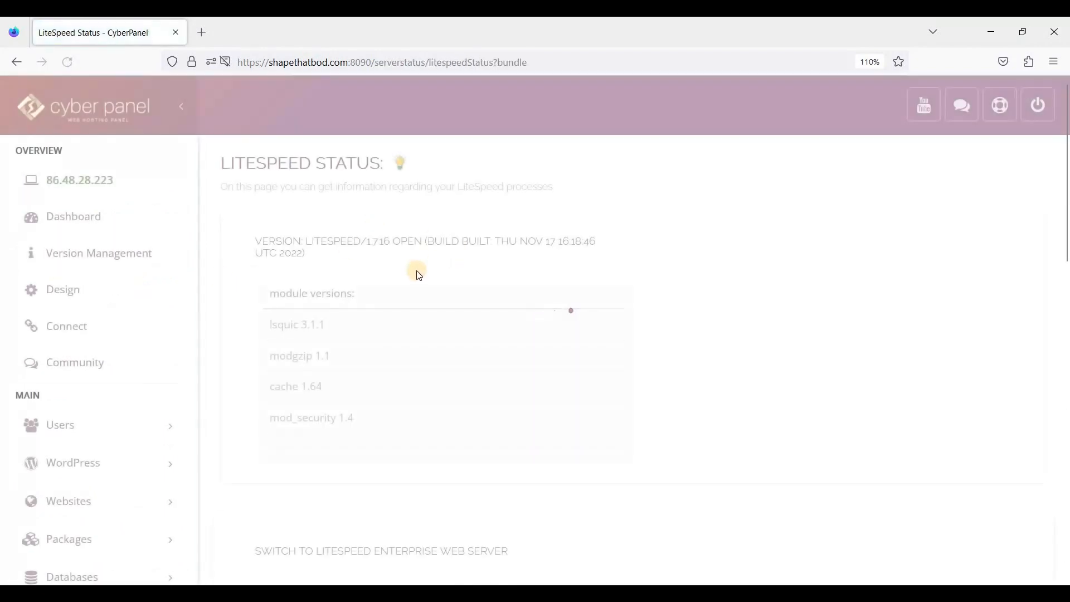
scroll(390, 267, "down", 5)
scroll(359, 261, "up", 5)
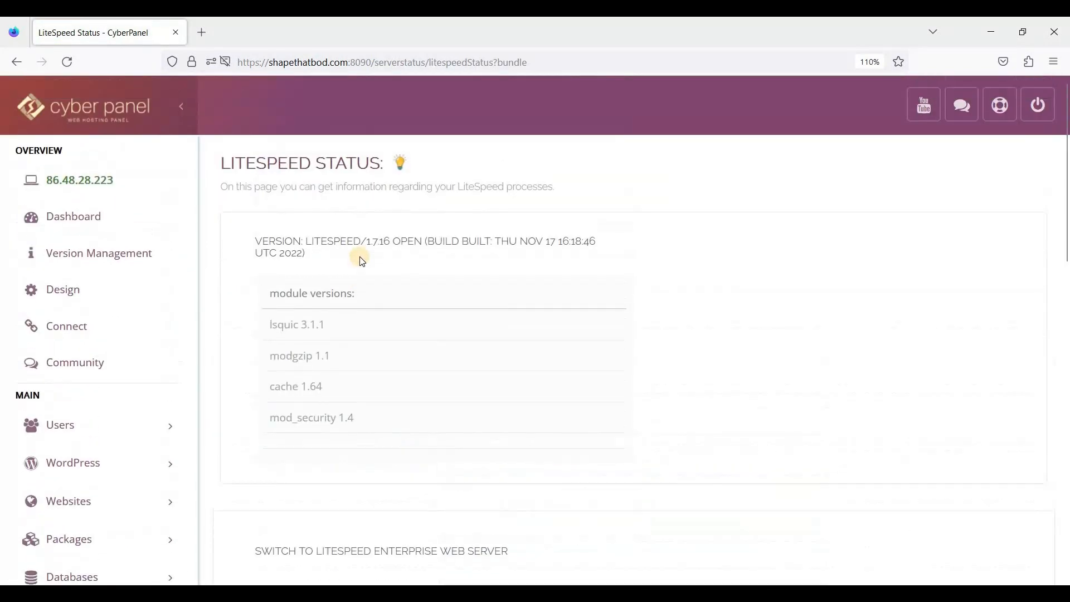
scroll(353, 387, "down", 12)
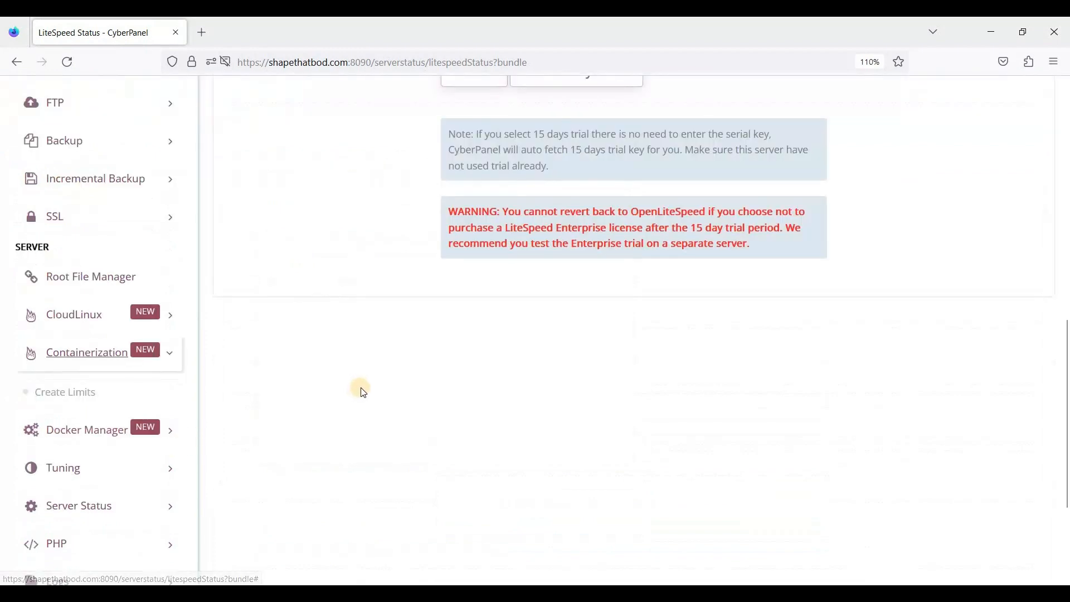
Examine the Switch to LiteSpeed Enterprise Web Server section, including its serial number field, trial option and warning
scroll(359, 390, "up", 3)
scroll(374, 346, "up", 2)
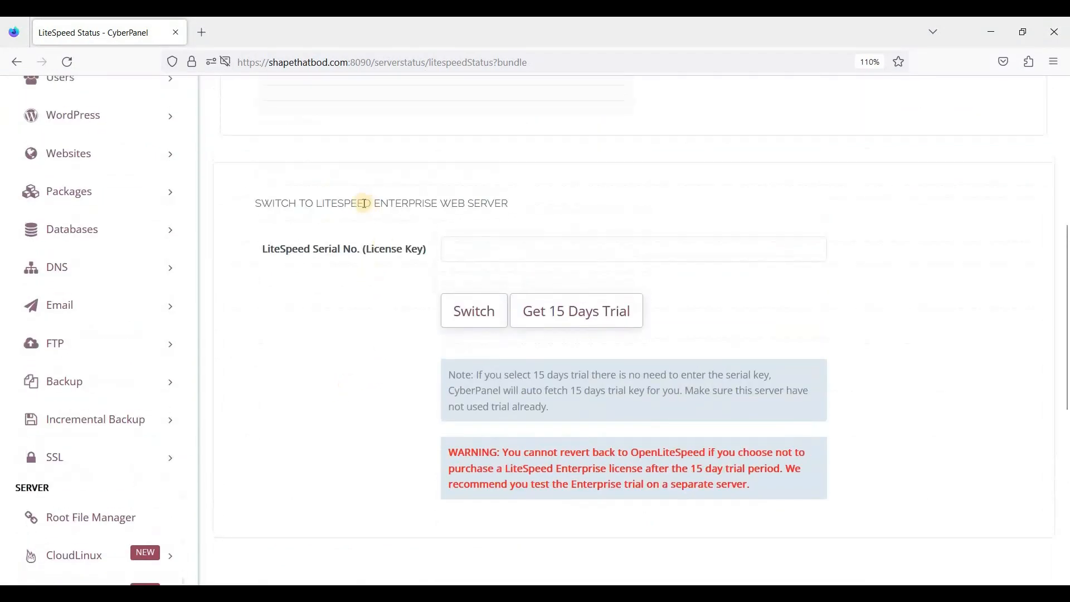
left_click_drag(402, 202, 316, 203)
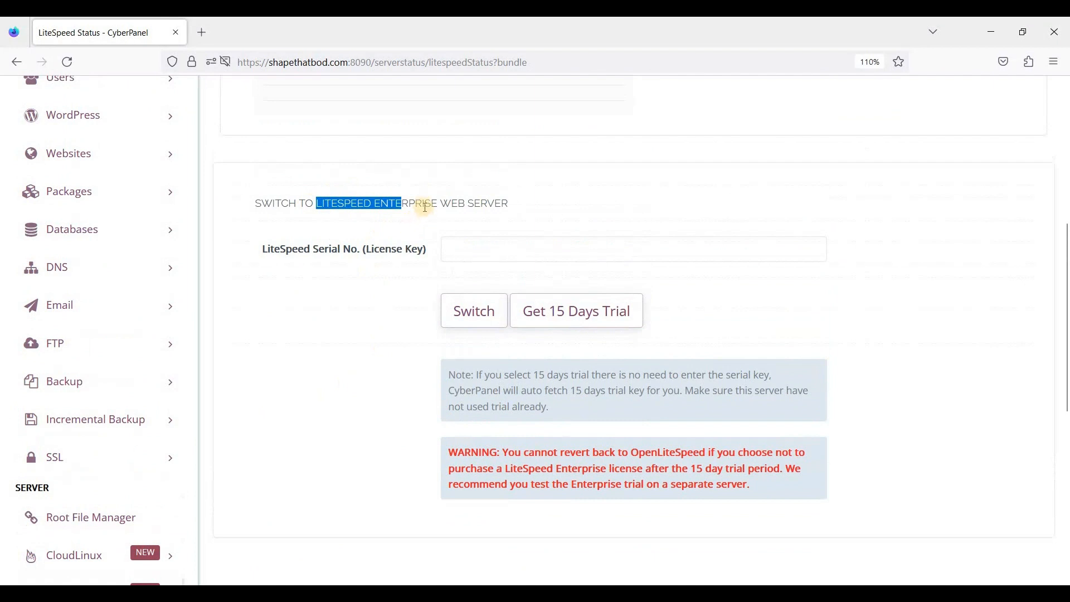
left_click(365, 203)
left_click_drag(416, 203, 357, 203)
left_click(433, 225)
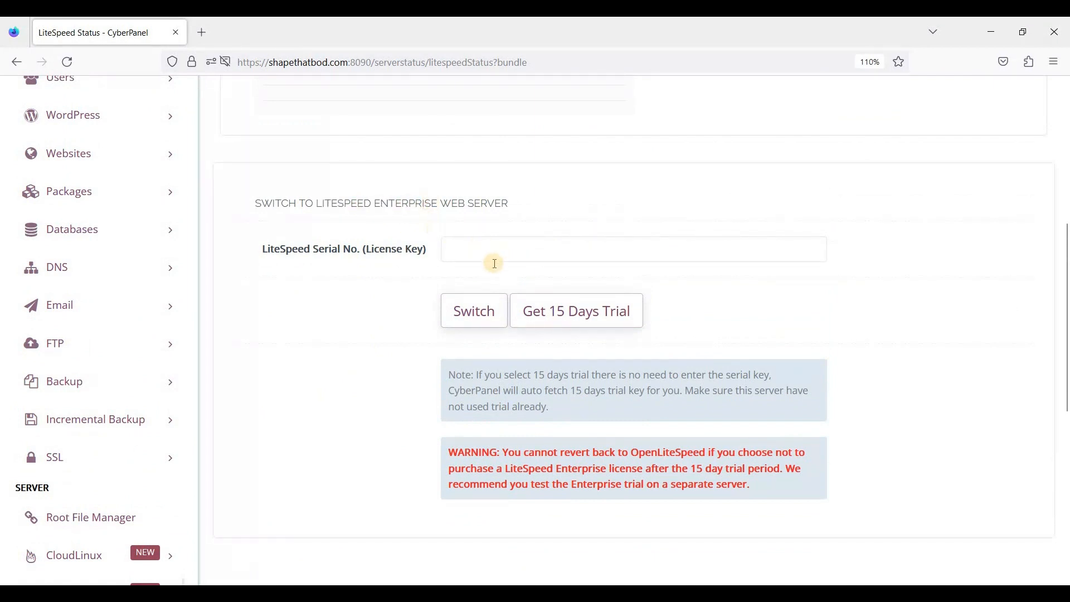
left_click(468, 258)
scroll(343, 323, "up", 2)
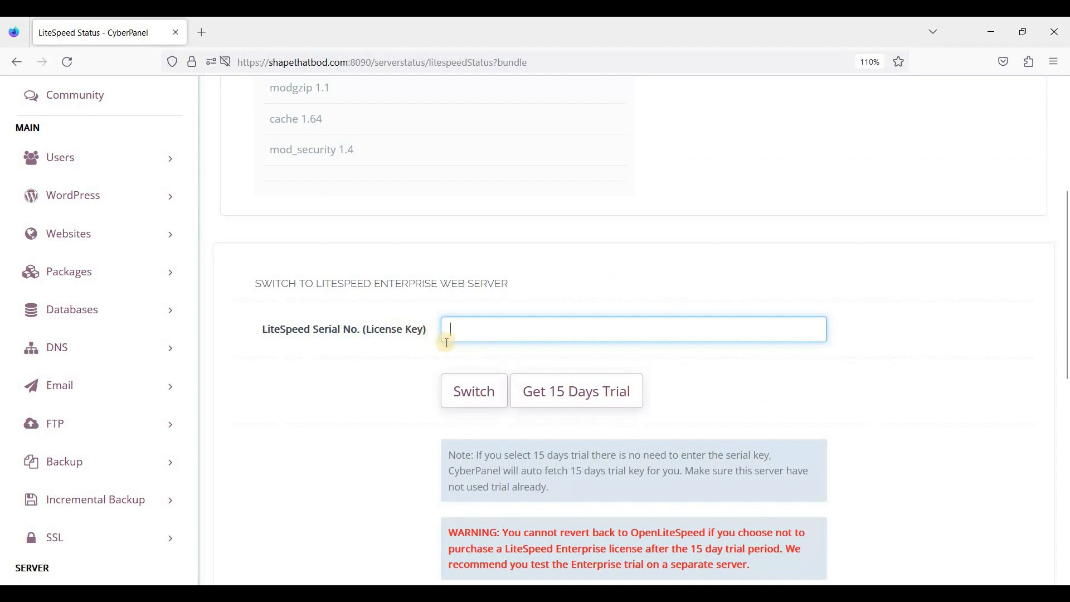
scroll(411, 336, "down", 2)
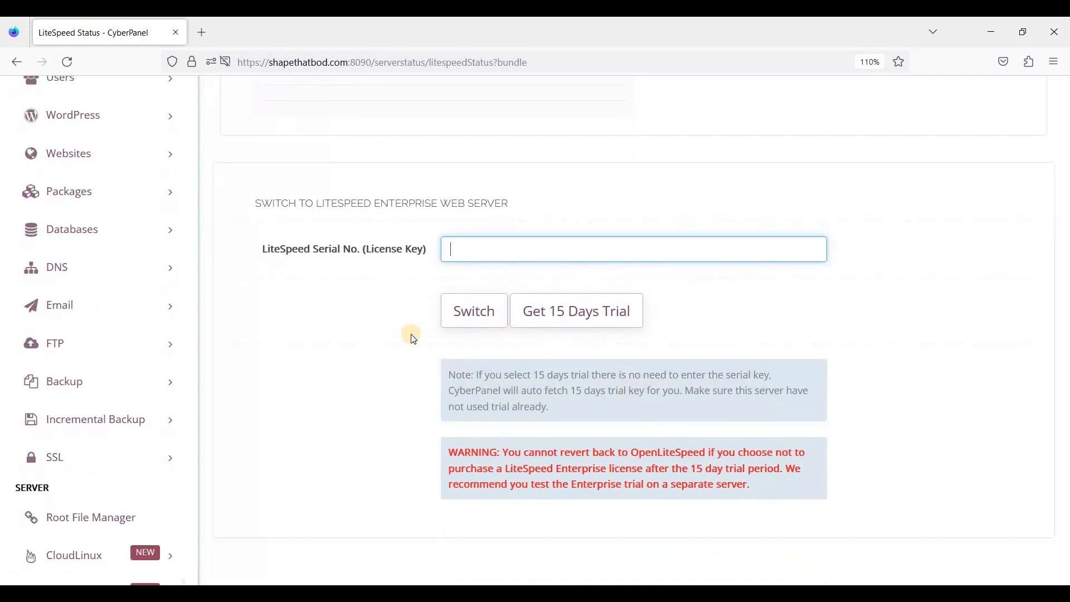
scroll(412, 336, "up", 3)
Open Manage Images under Docker Manager to check Docker's availability, and return to the LiteSpeed Status page
scroll(394, 335, "down", 10)
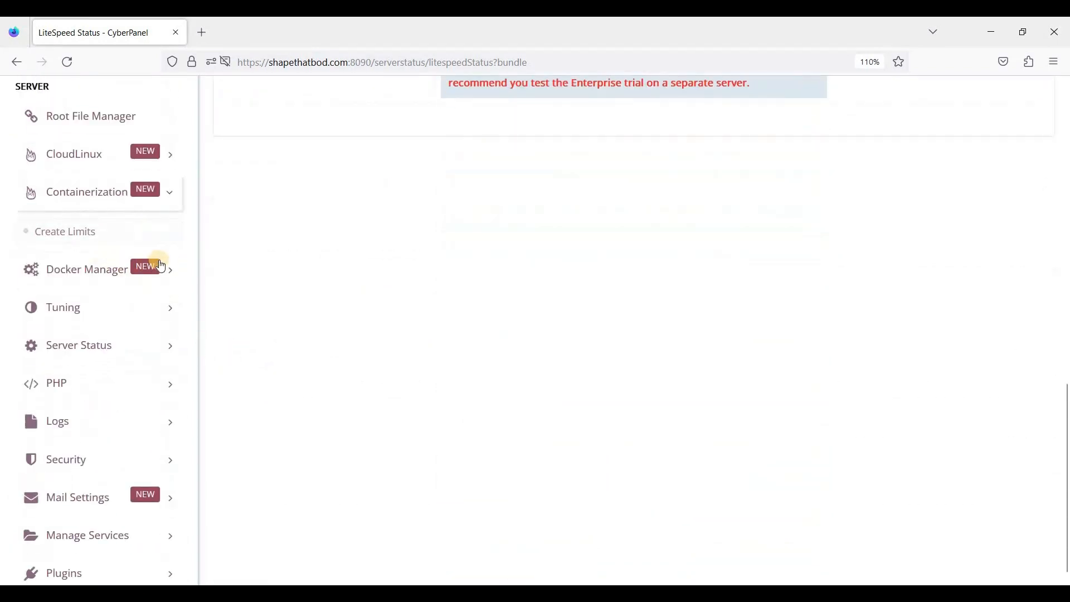
left_click(162, 275)
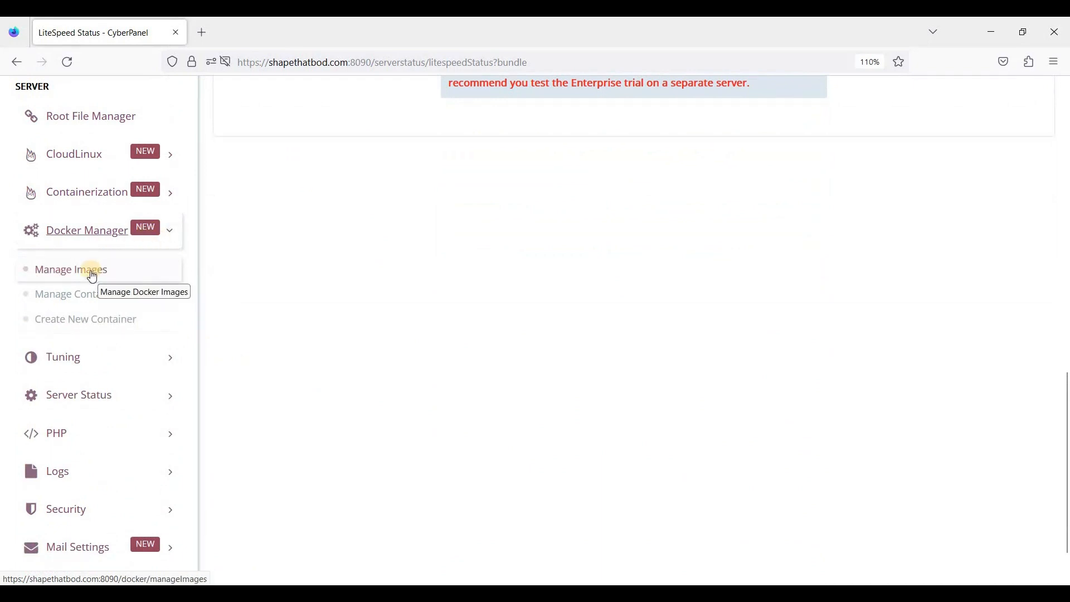
left_click(59, 273)
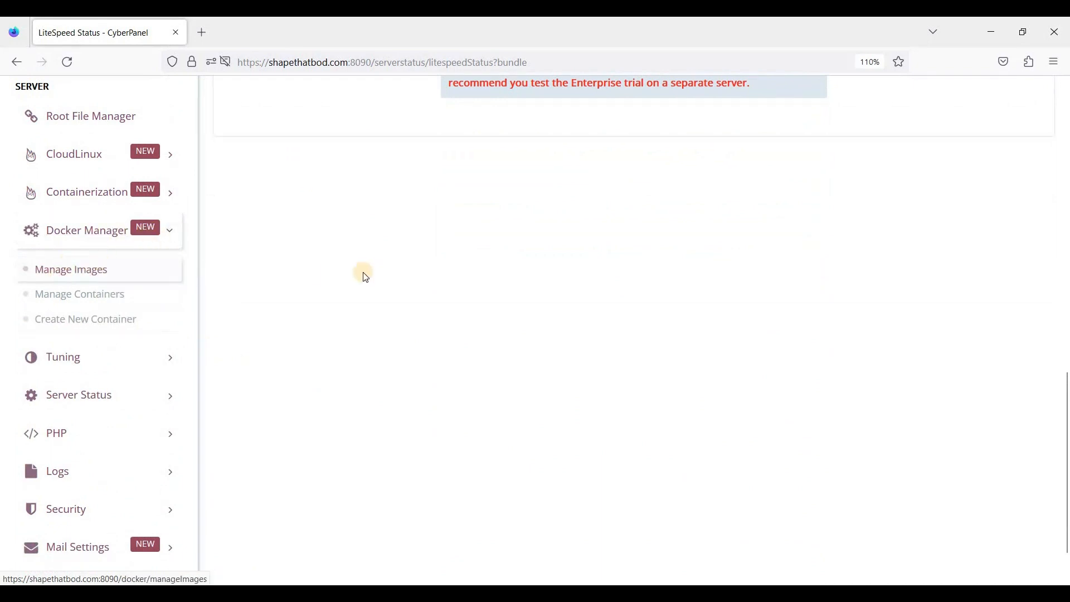
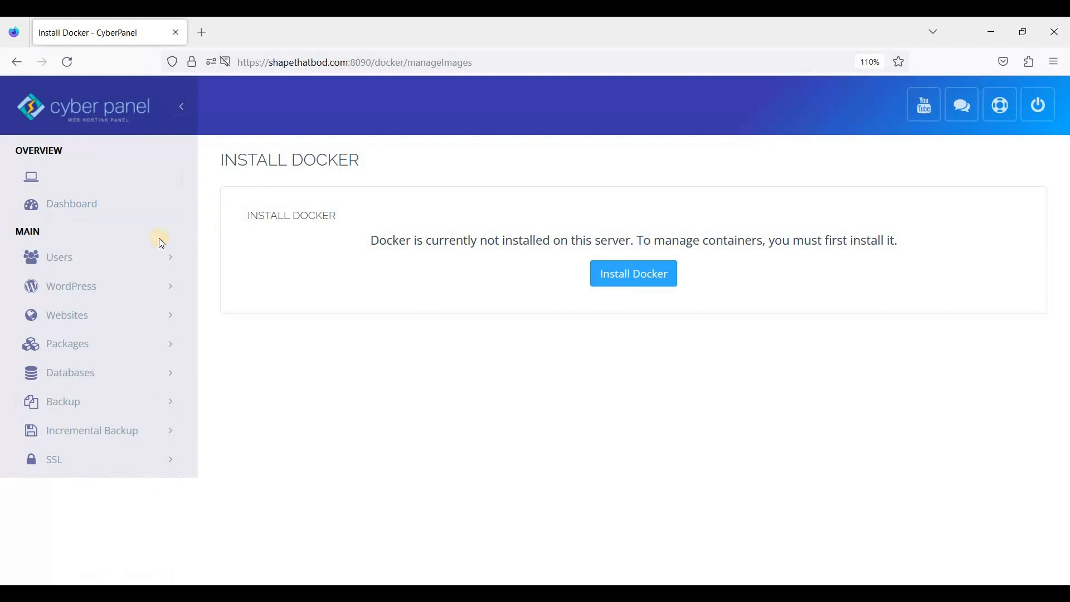
left_click(21, 66)
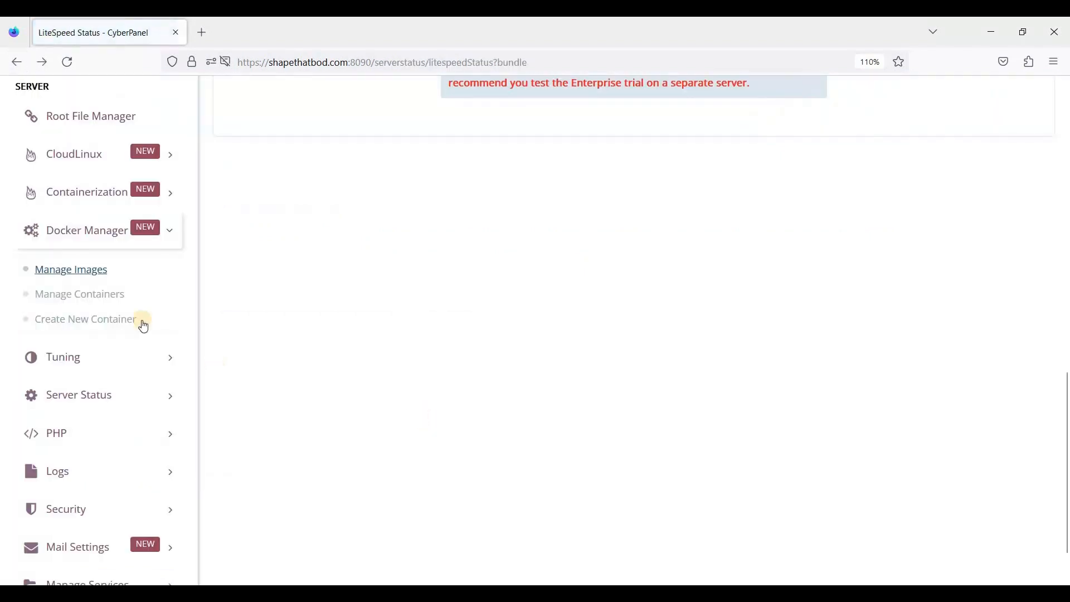
Open LiteSpeed Tuning, look over its tuning details, and check the GZIP compression choices without selecting one
scroll(133, 284, "down", 2)
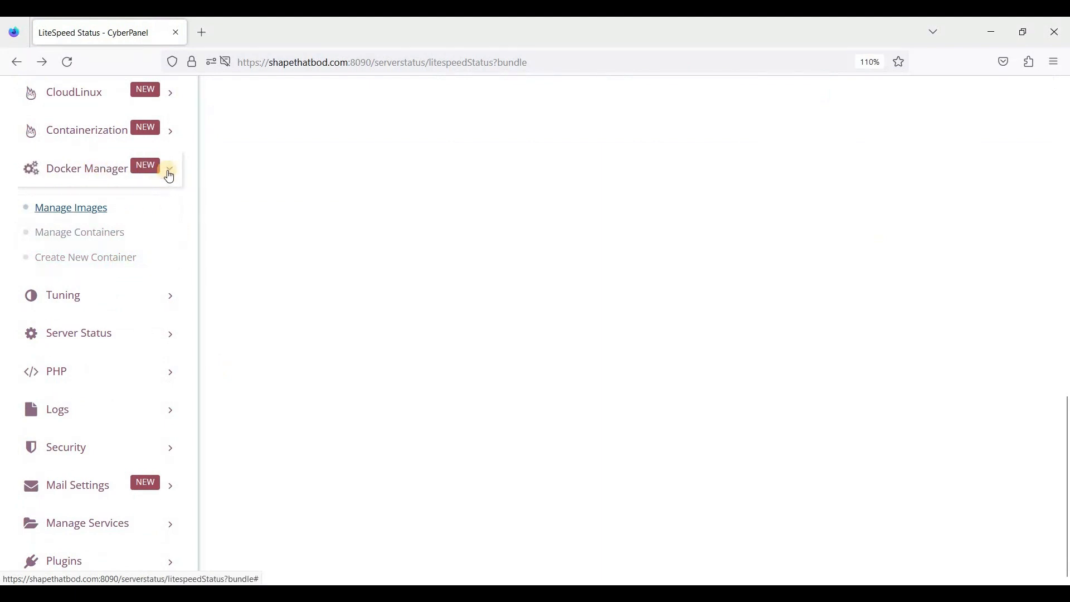
left_click(168, 294)
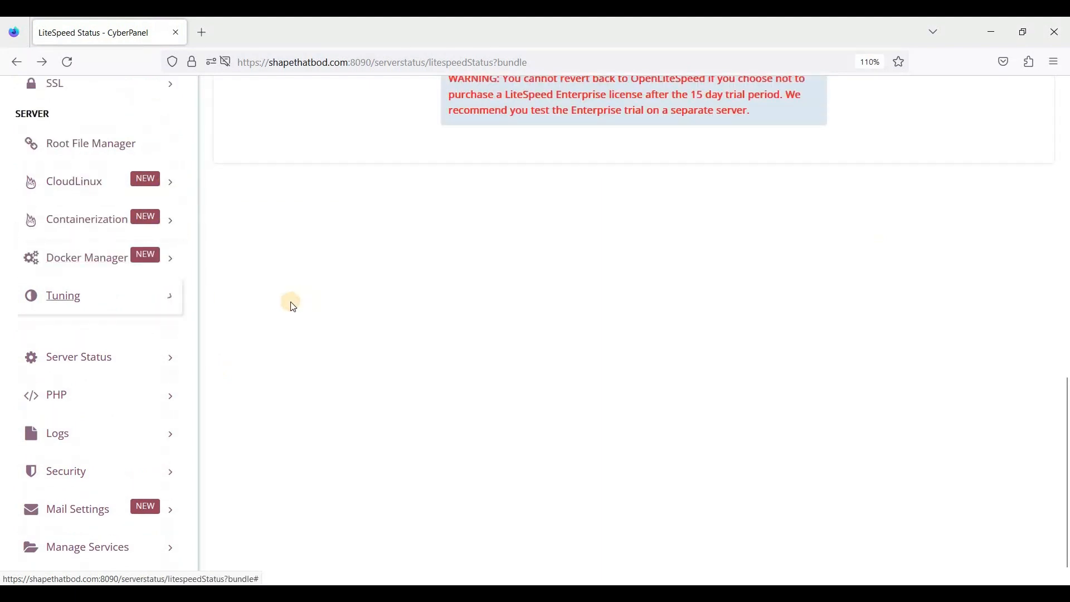
scroll(294, 307, "down", 2)
left_click(86, 279)
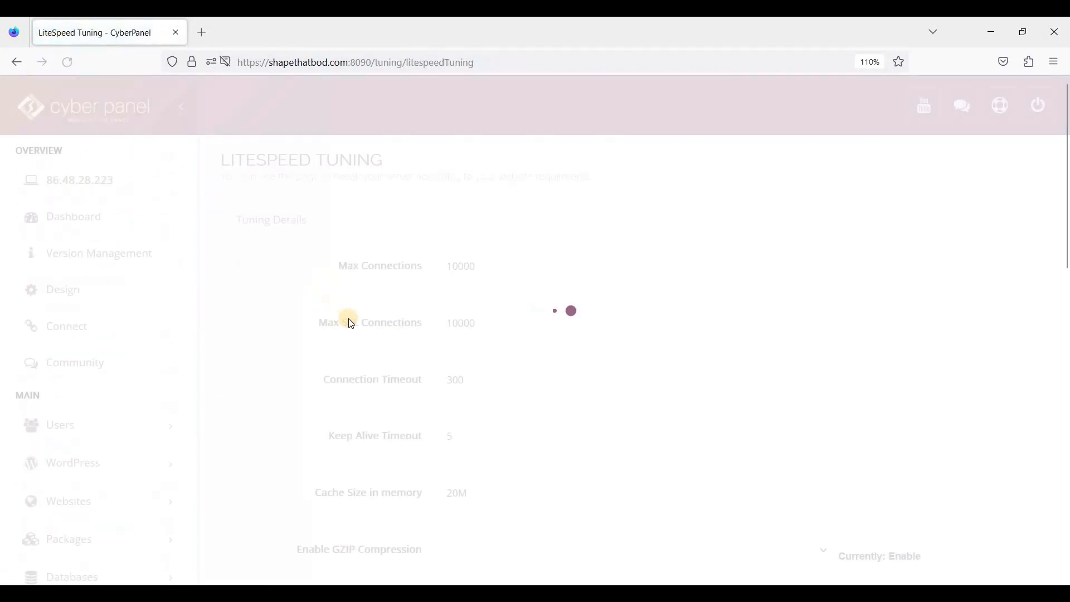
scroll(342, 297, "down", 4)
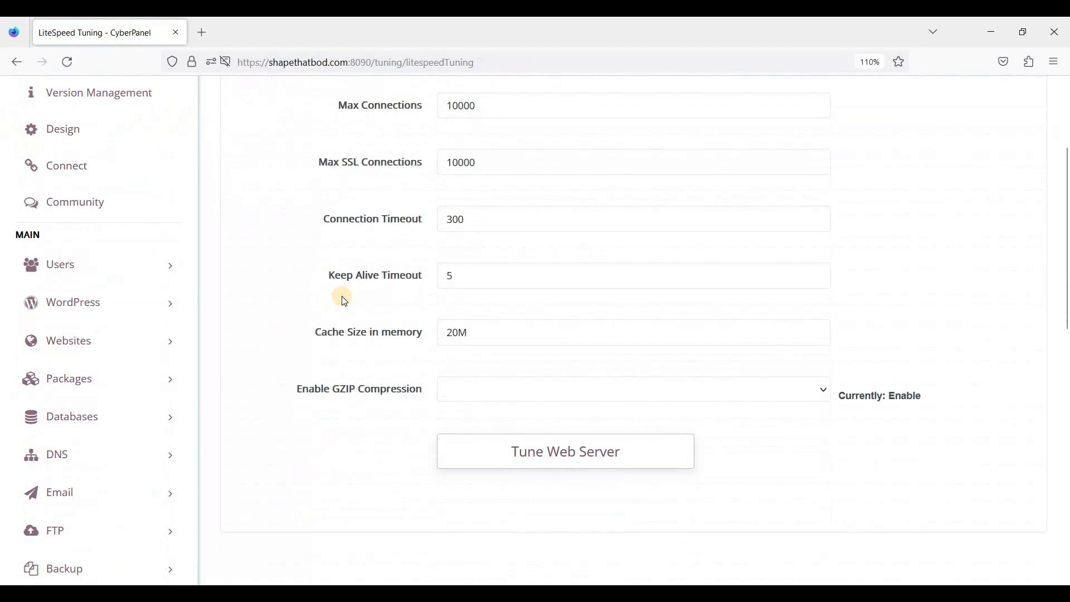
scroll(342, 296, "up", 3)
scroll(344, 298, "down", 3)
left_click(540, 388)
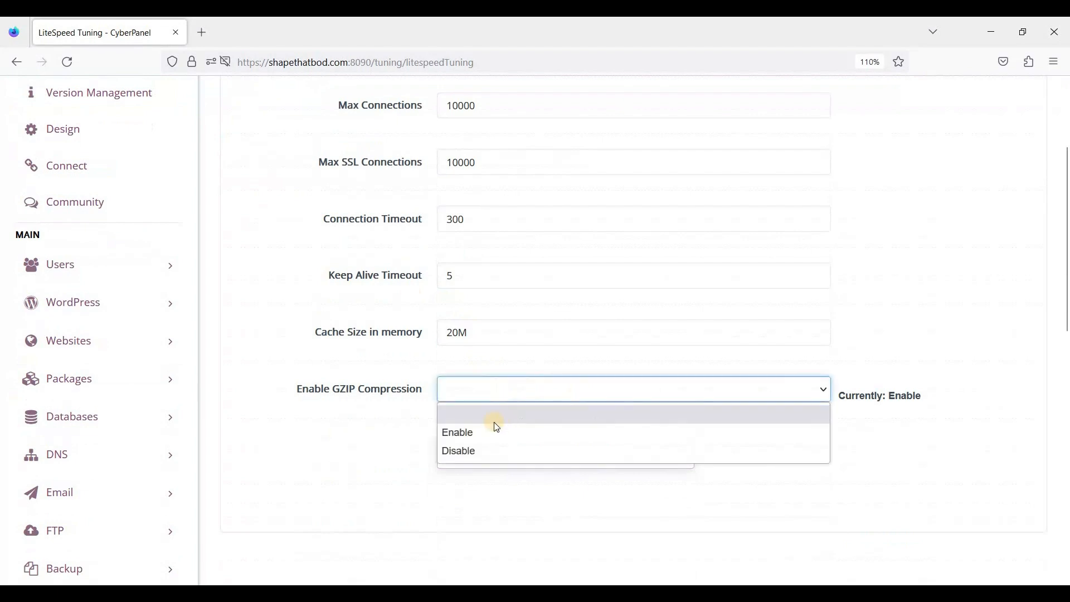
left_click(335, 384)
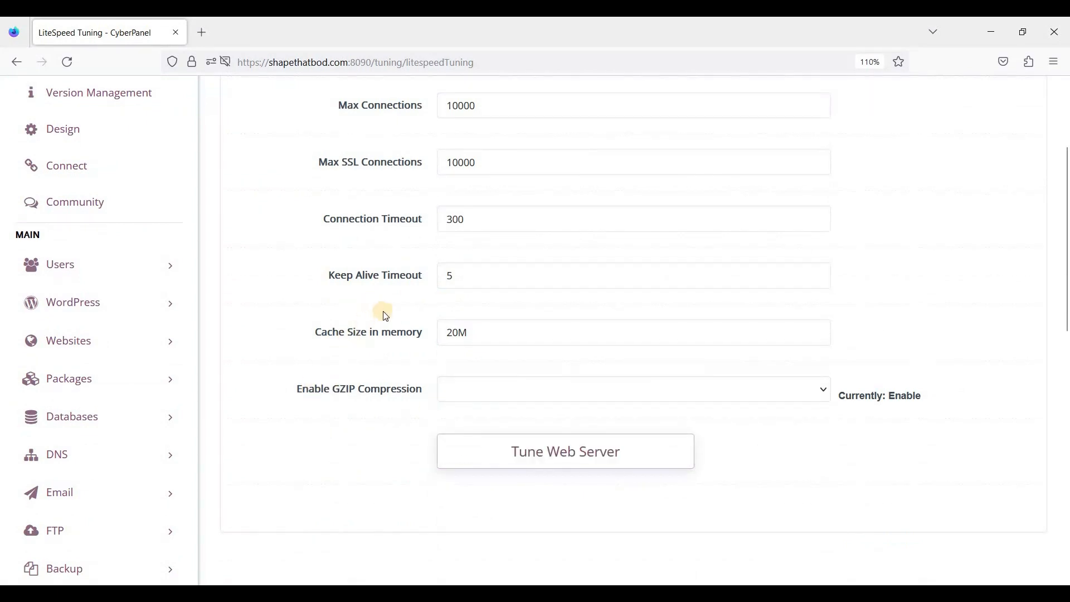
Review the LiteSpeed connection, timeout and cache fields, and recheck the Enable GZIP Compression setting
scroll(374, 306, "up", 3)
scroll(383, 309, "down", 1)
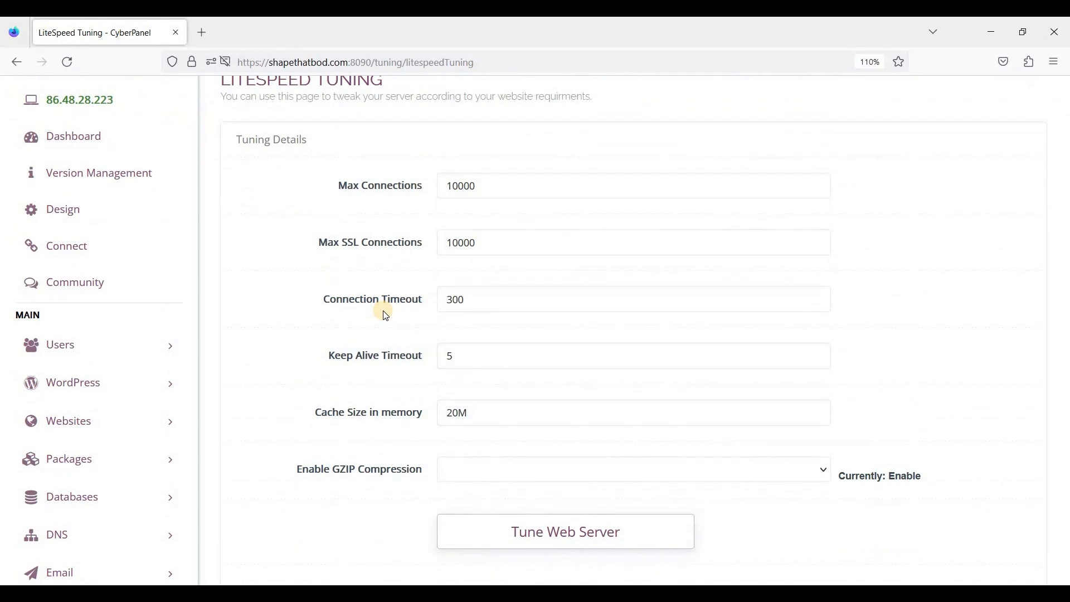
left_click(490, 243)
key("Tab")
left_click(520, 368)
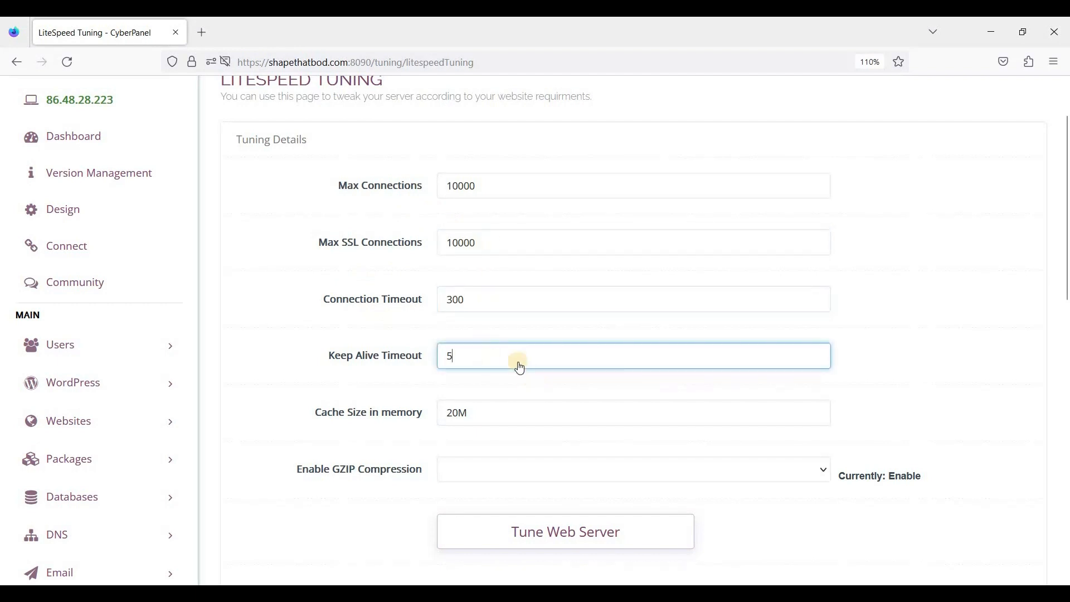
scroll(501, 334, "down", 3)
left_click(473, 313)
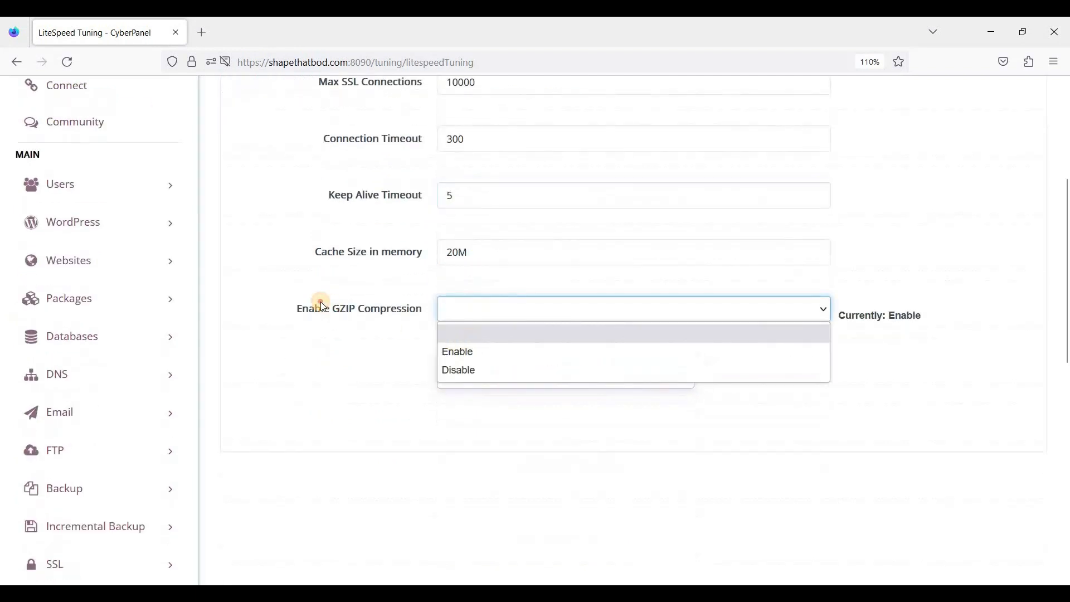
left_click(320, 308)
left_click_drag(377, 309, 376, 267)
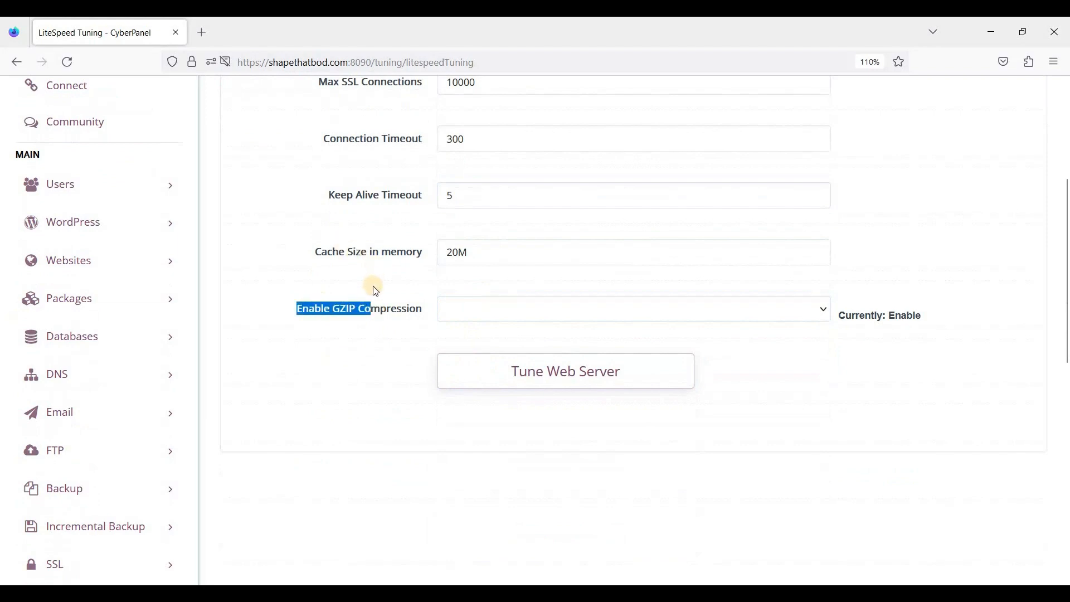
scroll(445, 298, "up", 3)
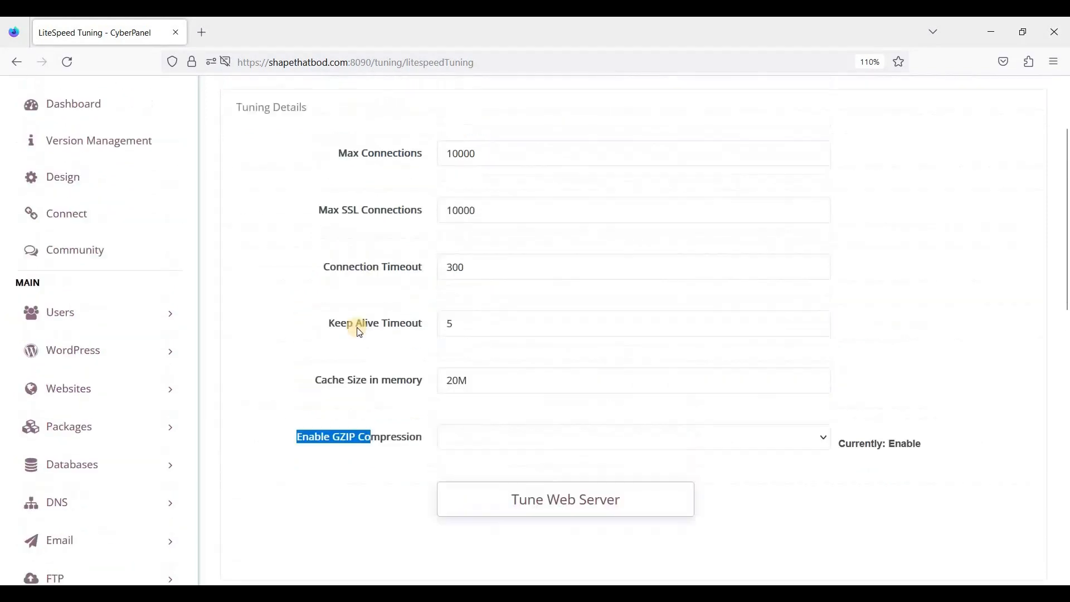
Open PHP Tuning, select the domain nexwptest.cyou, and look over its PHP settings
scroll(324, 337, "down", 5)
scroll(301, 340, "down", 10)
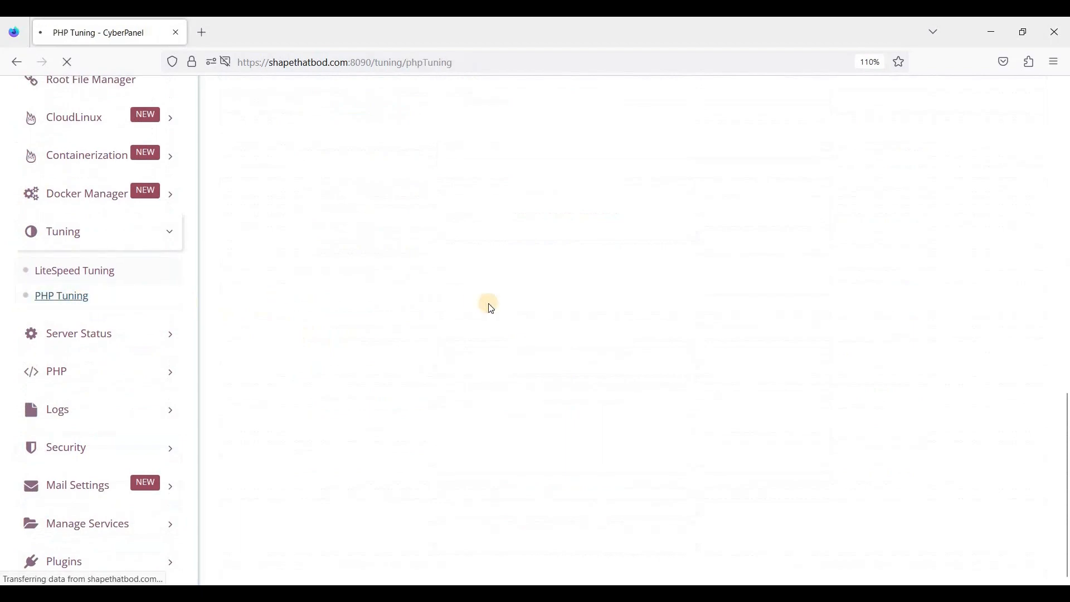
left_click(474, 272)
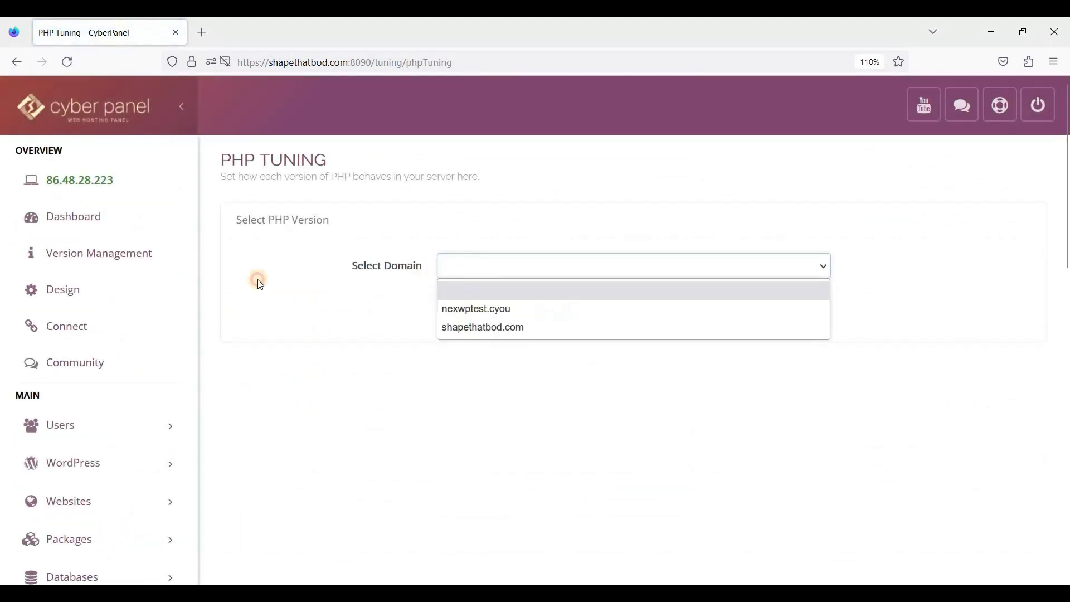
left_click(474, 308)
scroll(299, 273, "down", 4)
scroll(301, 277, "up", 3)
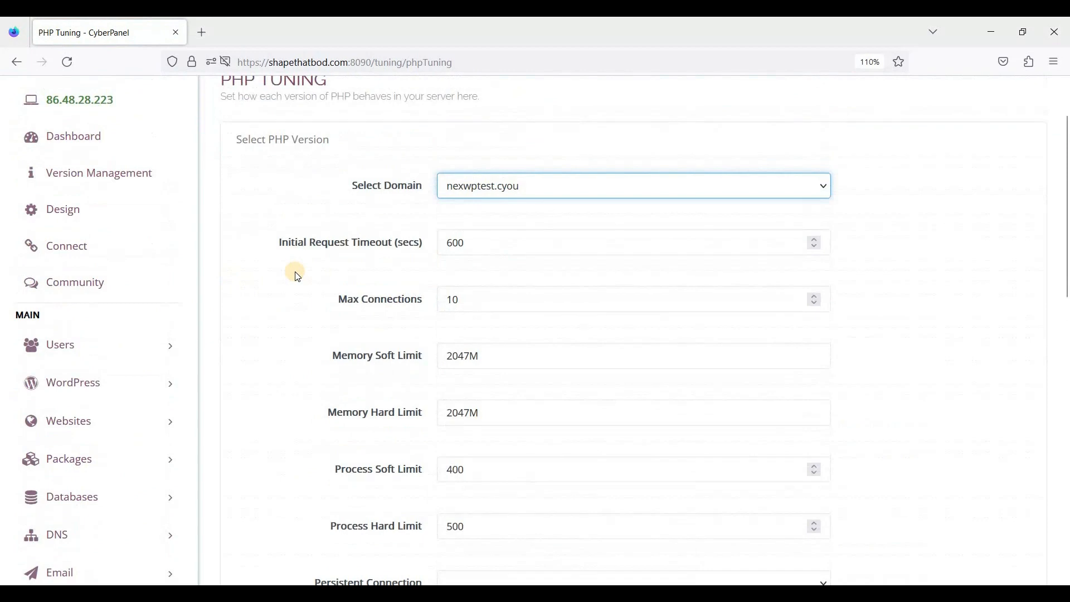
scroll(355, 299, "down", 3)
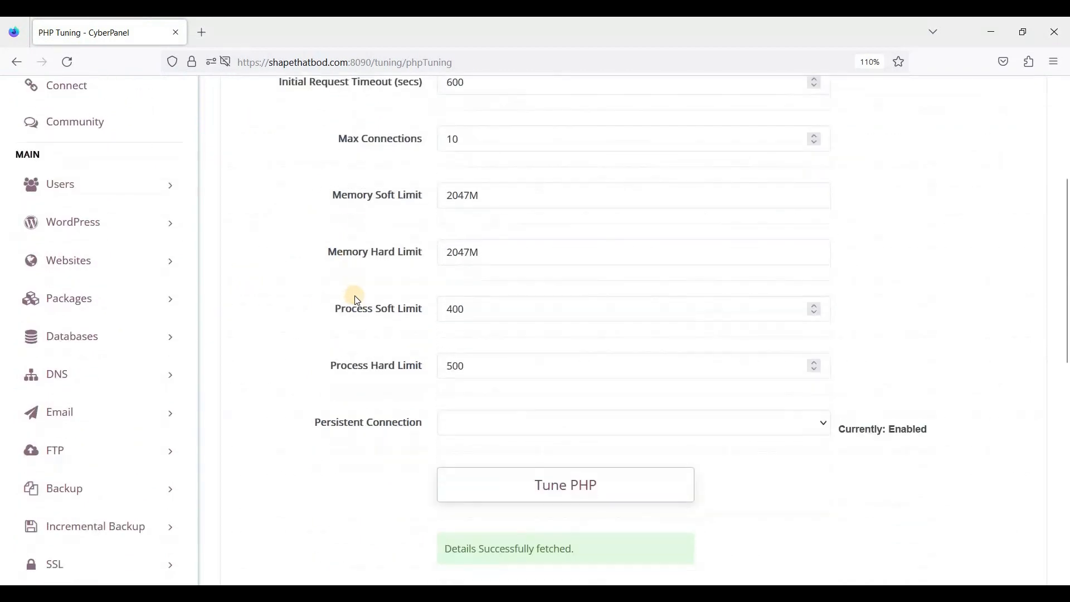
Examine the memory soft and hard limits and the remaining PHP tuning settings for nexwptest.cyou
left_click(497, 197)
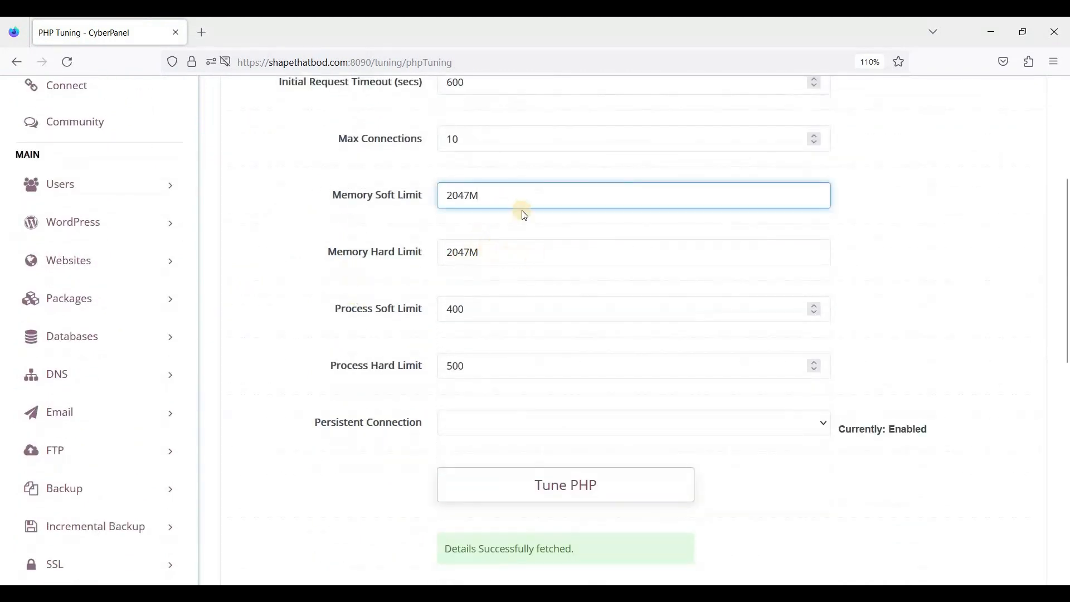
left_click(497, 251)
left_click(487, 200)
scroll(327, 255, "up", 5)
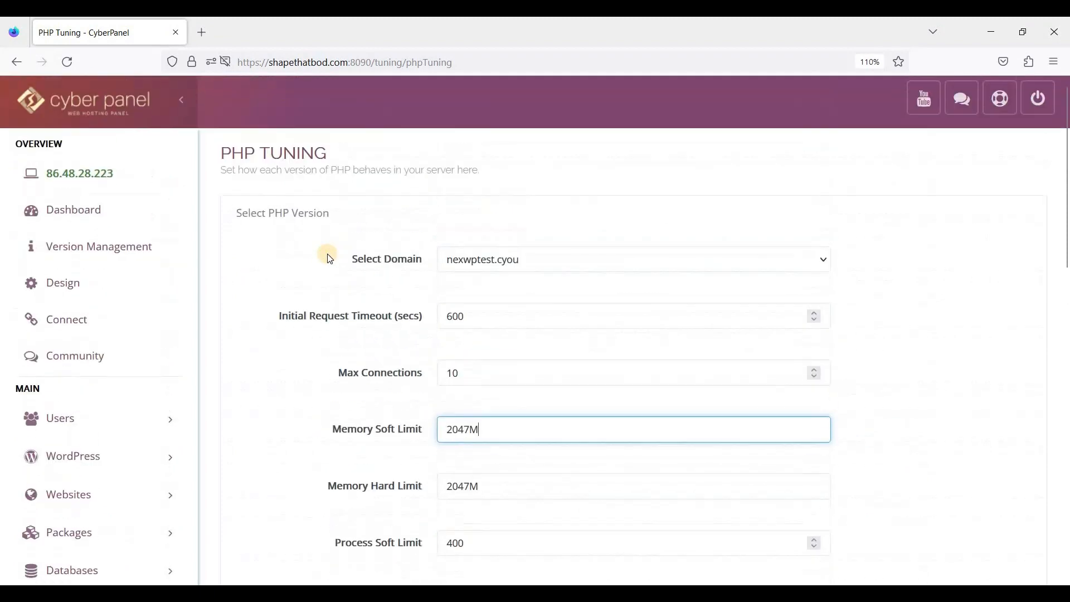
scroll(353, 248, "down", 6)
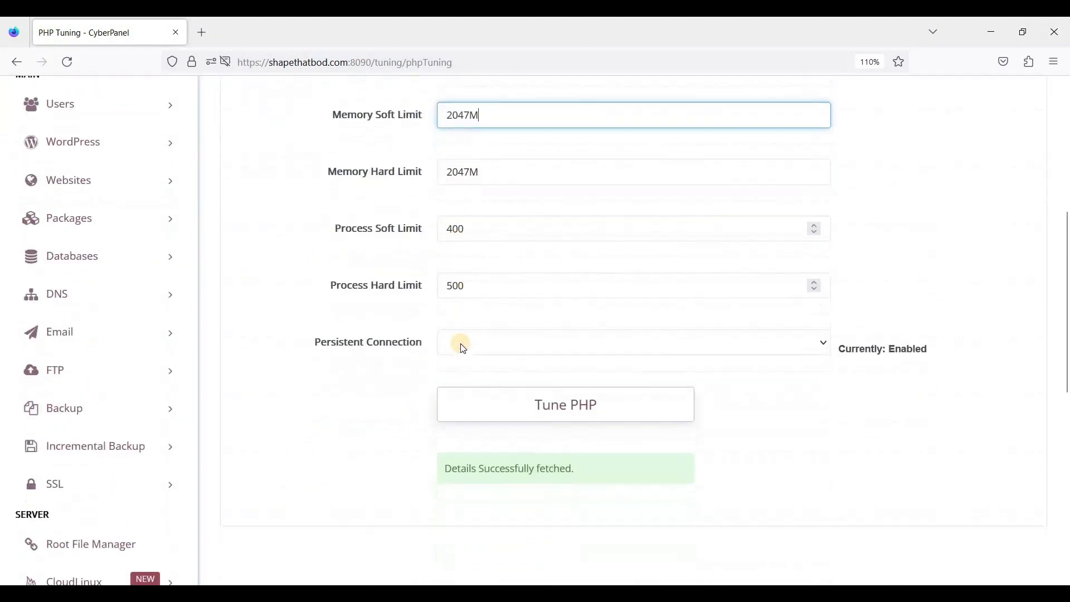
Open Top Processes under Server Status and examine the CPU, memory and swap figures and the process list
scroll(332, 289, "down", 5)
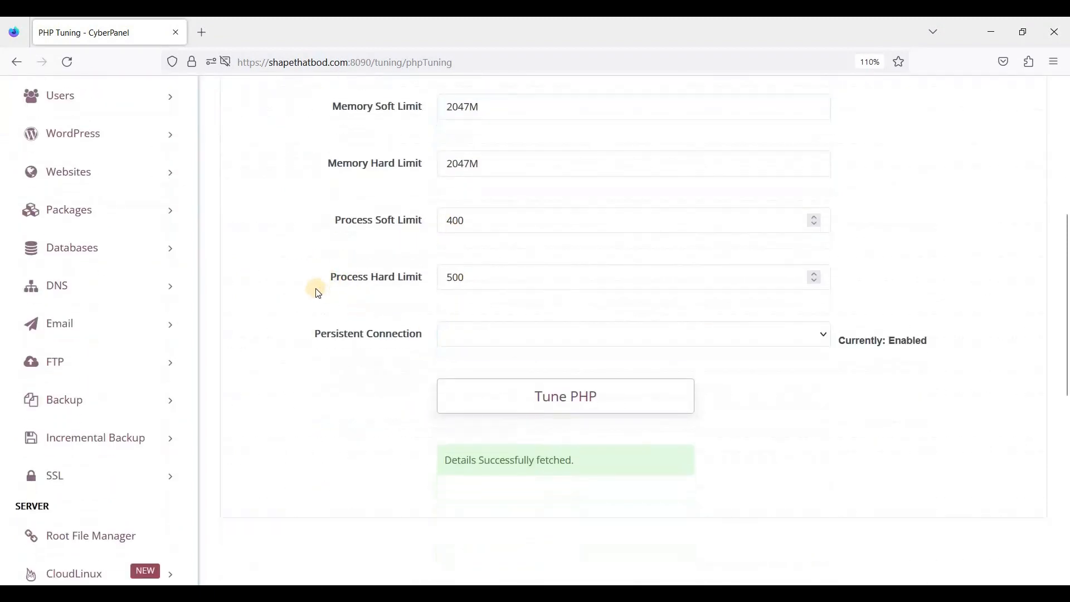
scroll(250, 335, "down", 3)
left_click(153, 399)
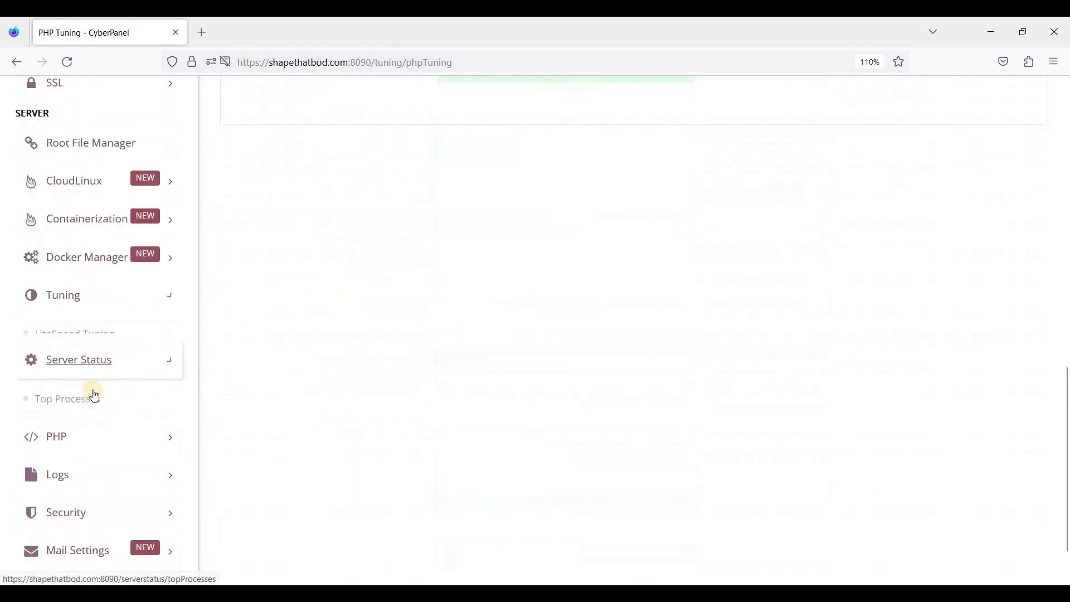
left_click(88, 381)
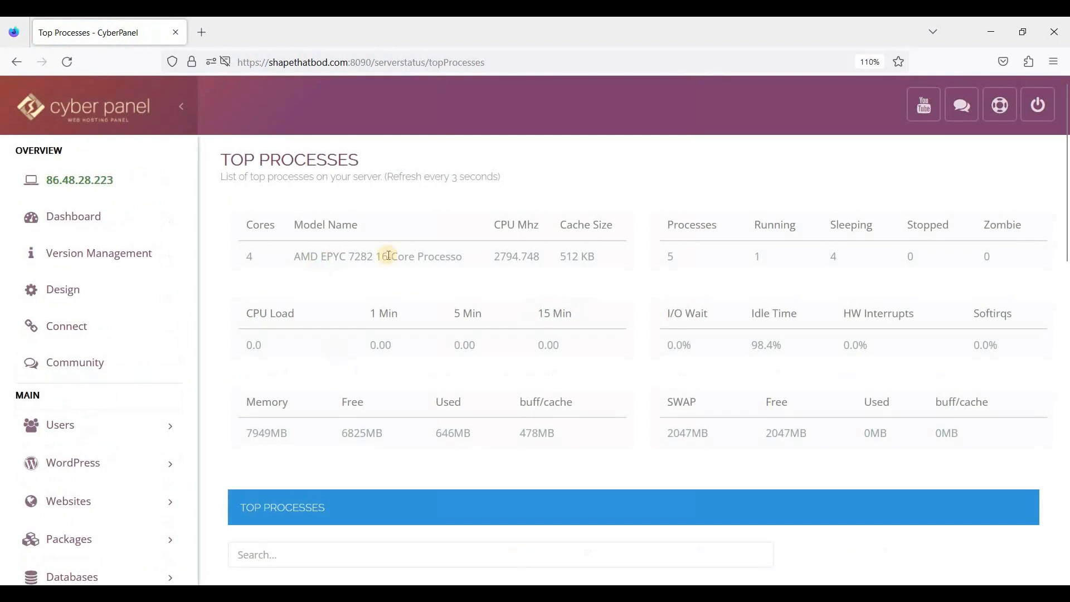
scroll(445, 306, "down", 7)
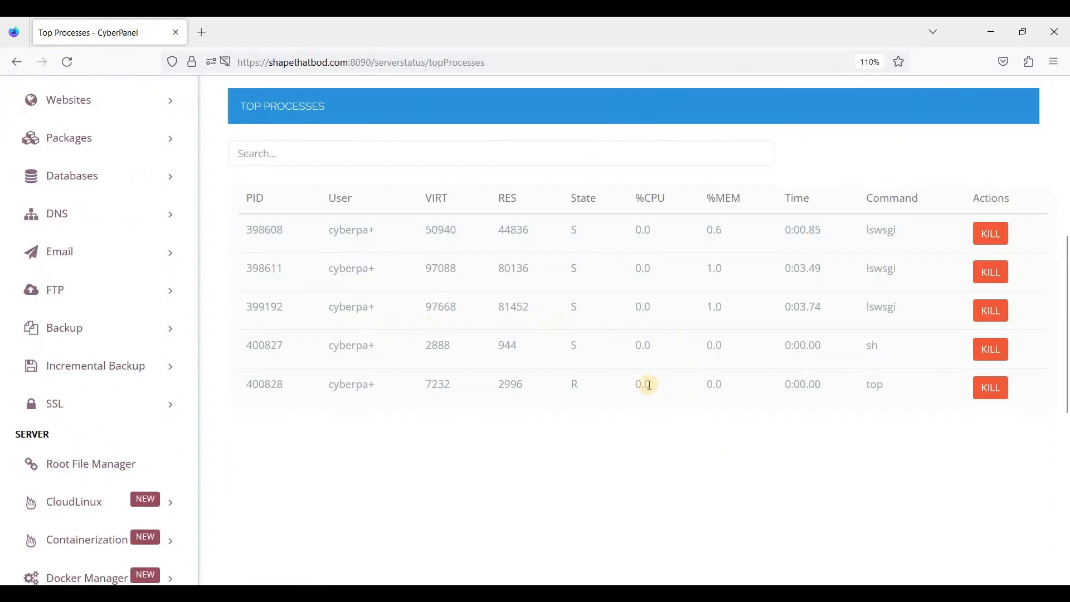
scroll(328, 307, "up", 6)
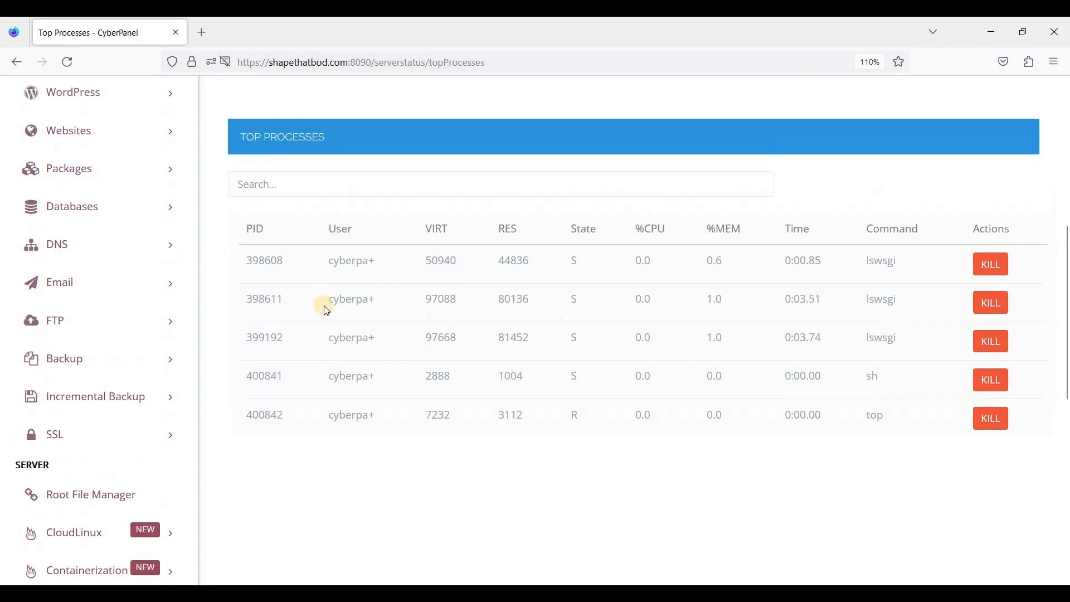
scroll(337, 306, "up", 2)
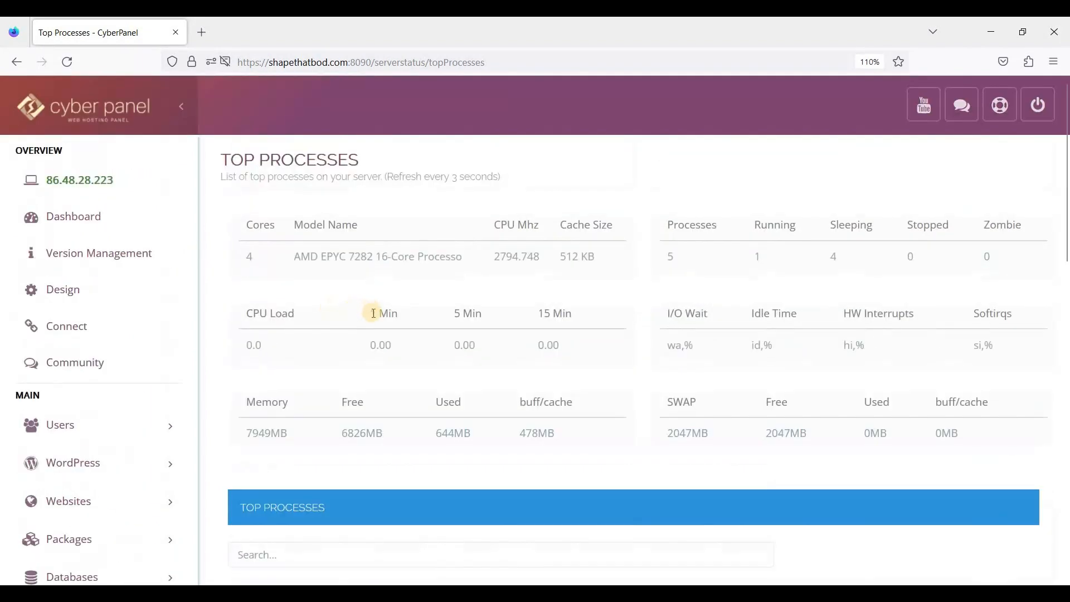
scroll(375, 313, "down", 2)
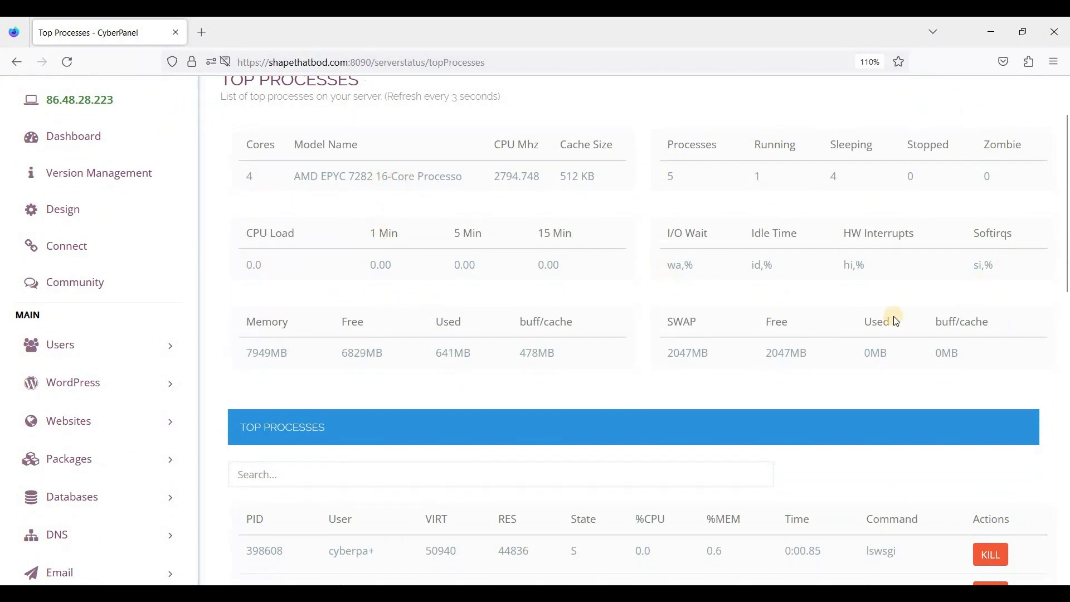
Examine the running processes listed under Top Processes, including their PIDs, users and commands
scroll(690, 355, "down", 5)
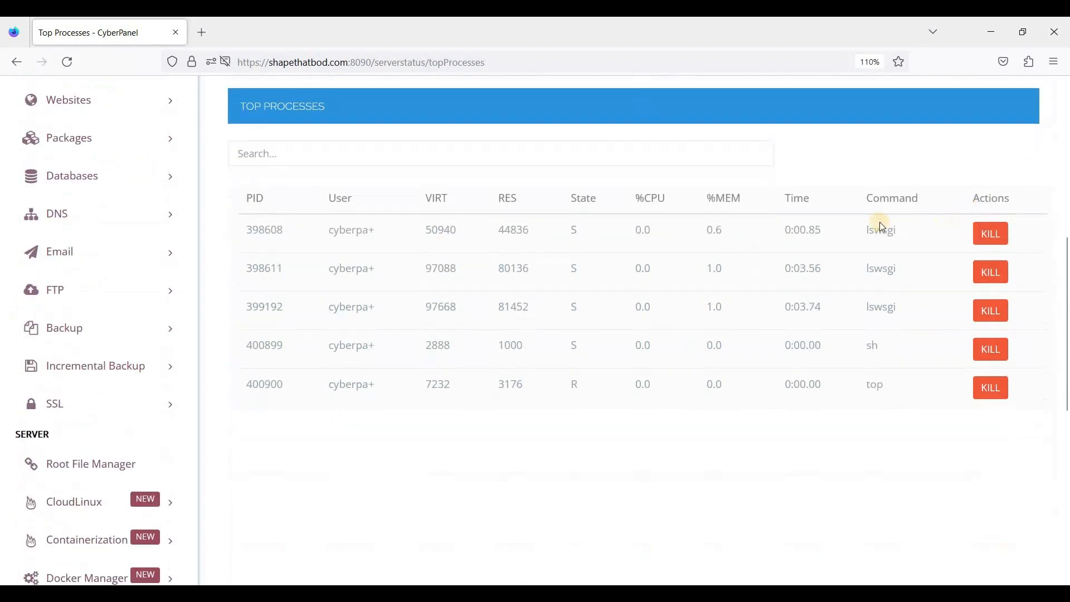
left_click_drag(245, 229, 390, 232)
left_click(416, 239)
Open LiteSpeed Status and look over the version, module versions and the LiteSpeed Enterprise switch options
scroll(339, 288, "down", 7)
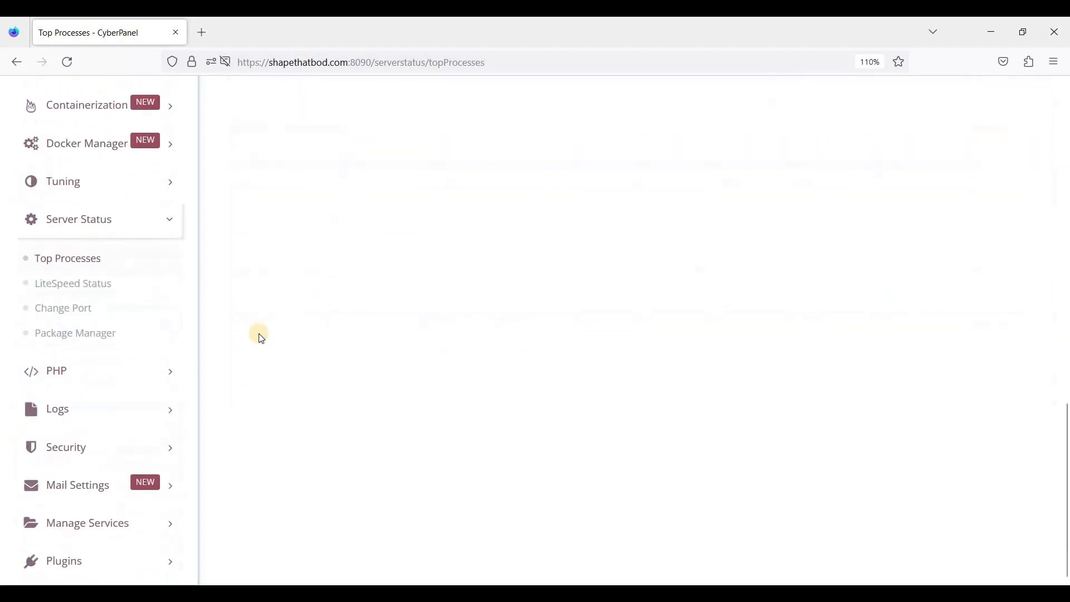
left_click(104, 285)
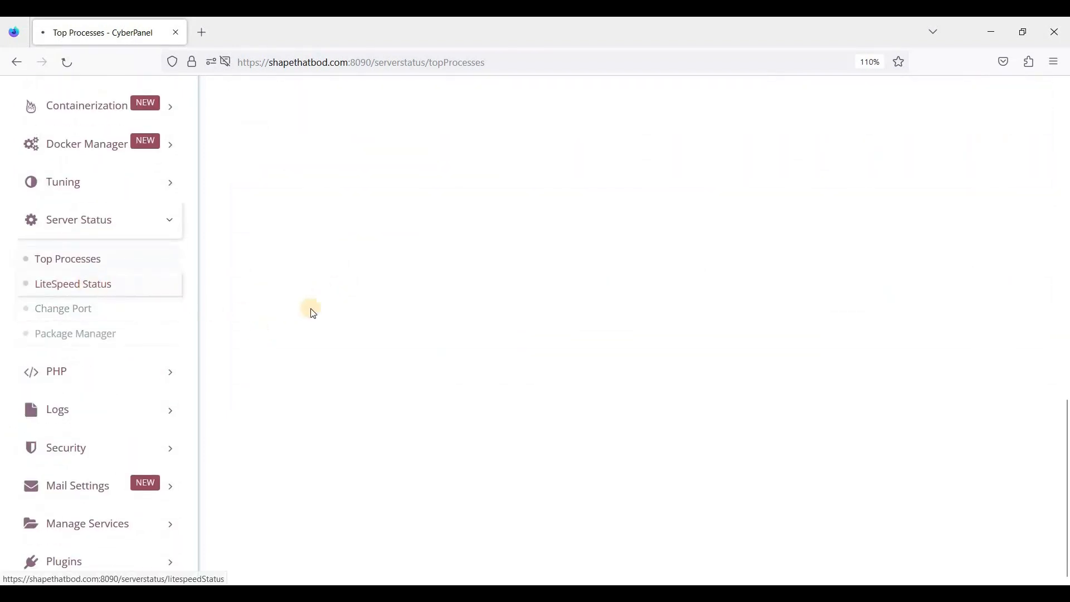
scroll(314, 318, "down", 2)
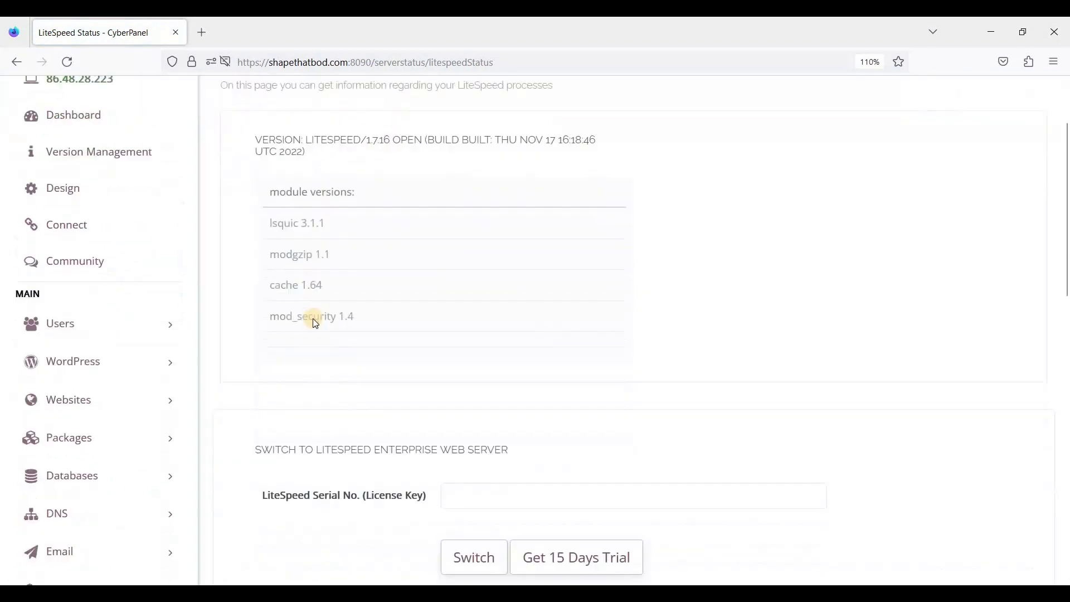
scroll(312, 321, "down", 10)
Open the Change Port page under Server Status and look at the CyberPanel port setting
scroll(300, 321, "down", 6)
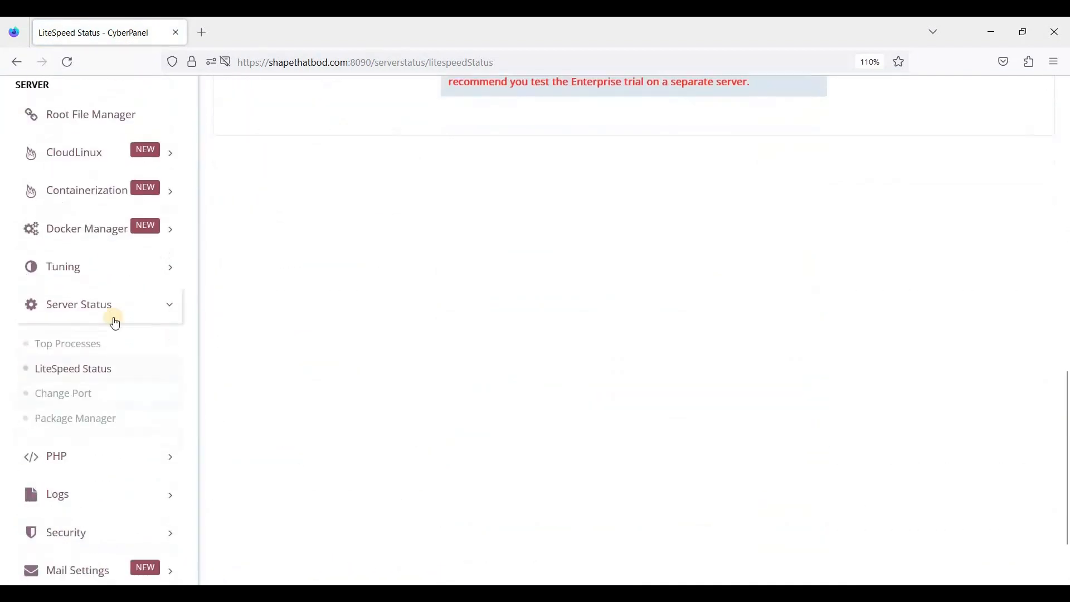
left_click(151, 310)
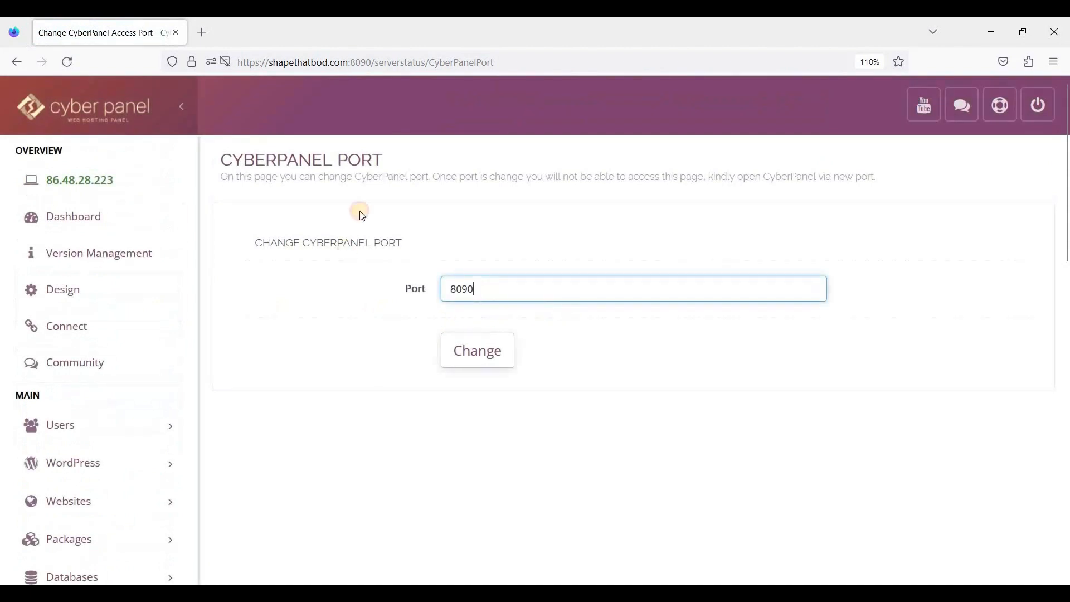
left_click(415, 210)
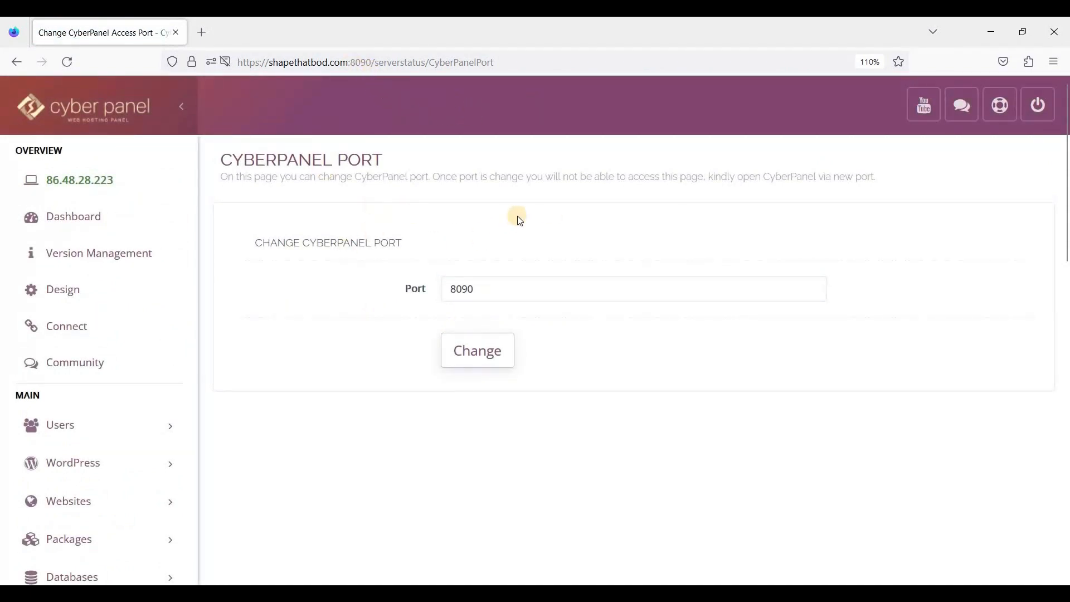
Open Package Manager under Server Status and examine the upgradeable system packages and their update options
scroll(330, 302, "down", 12)
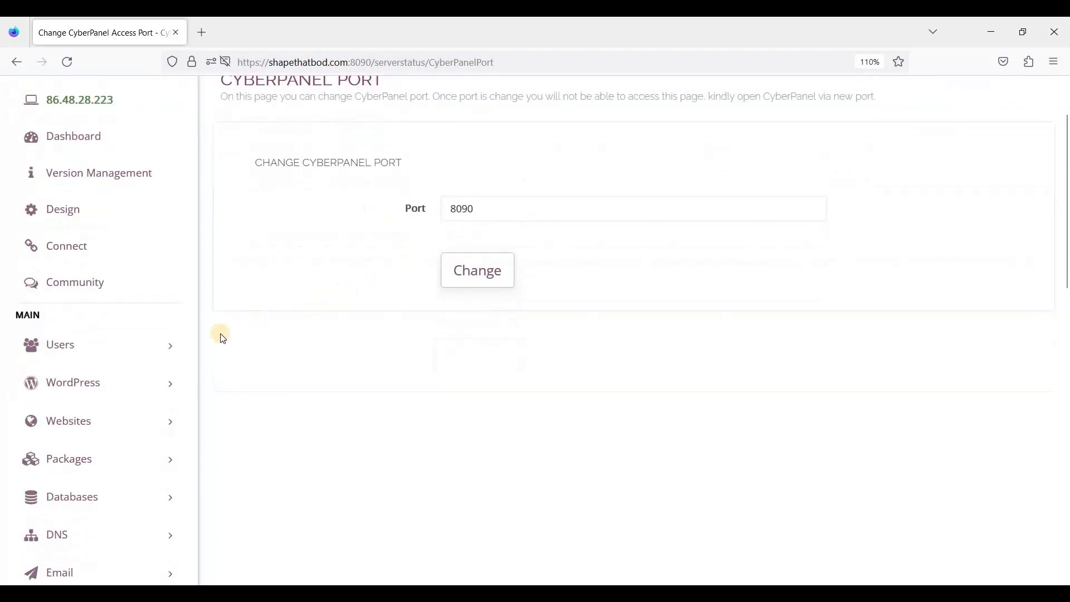
left_click(83, 449)
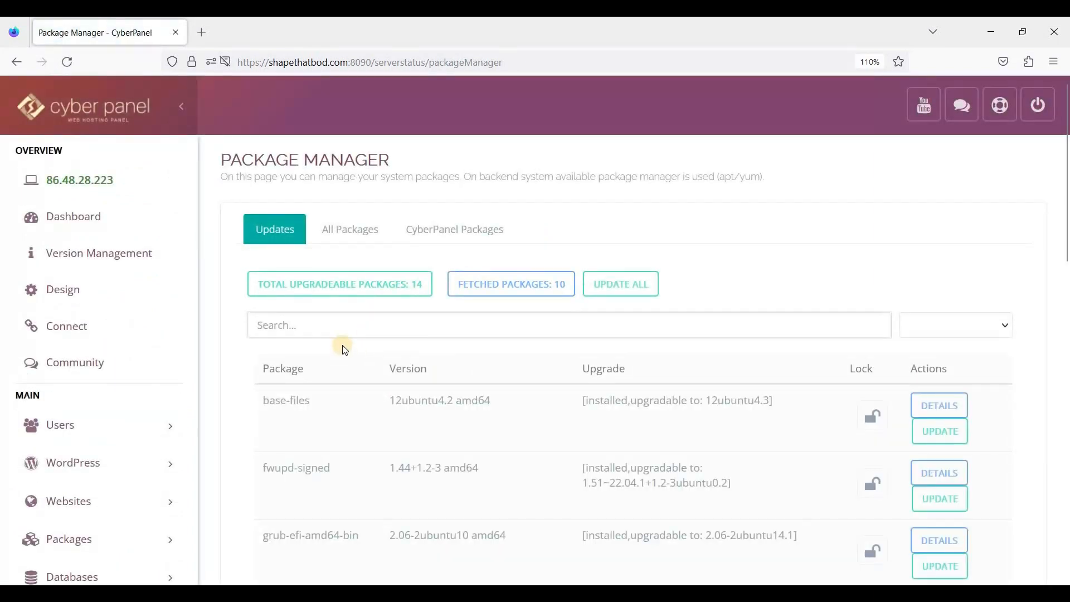
scroll(312, 306, "down", 3)
scroll(316, 328, "up", 4)
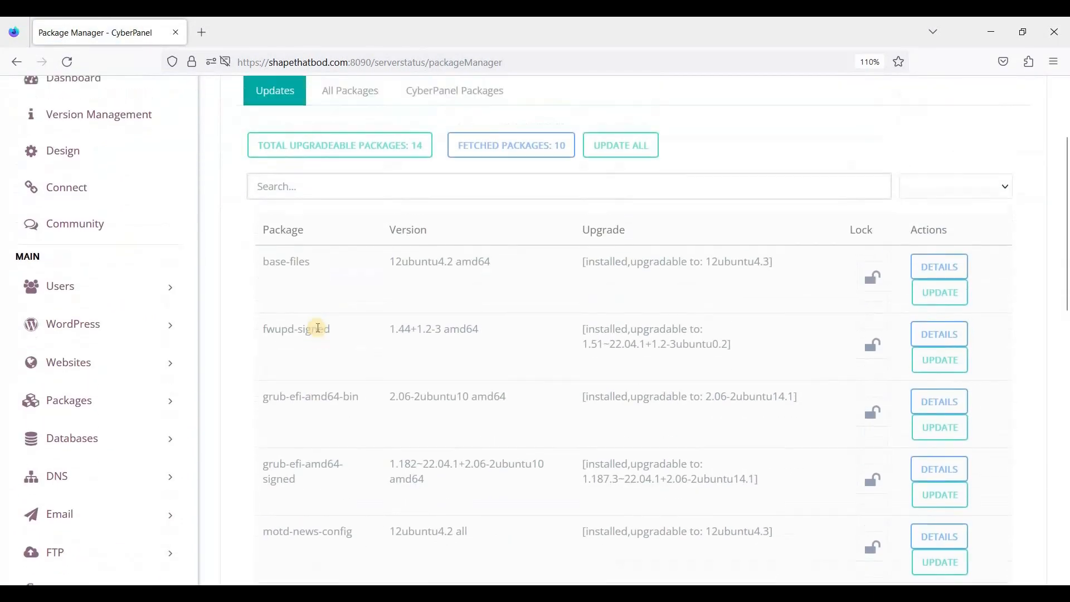
scroll(436, 334, "down", 7)
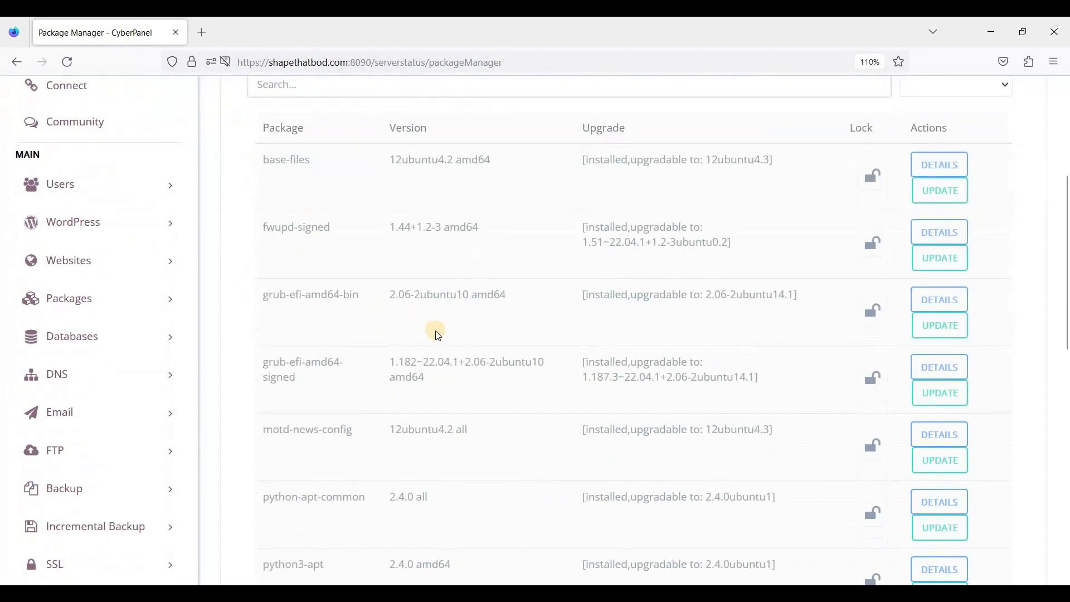
scroll(438, 337, "down", 6)
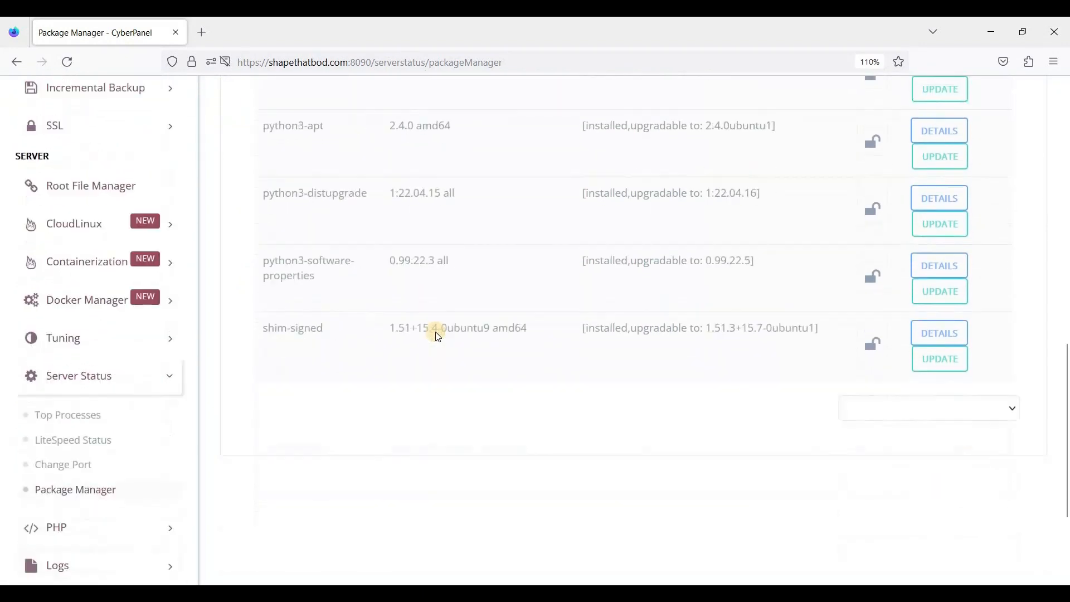
scroll(438, 337, "up", 12)
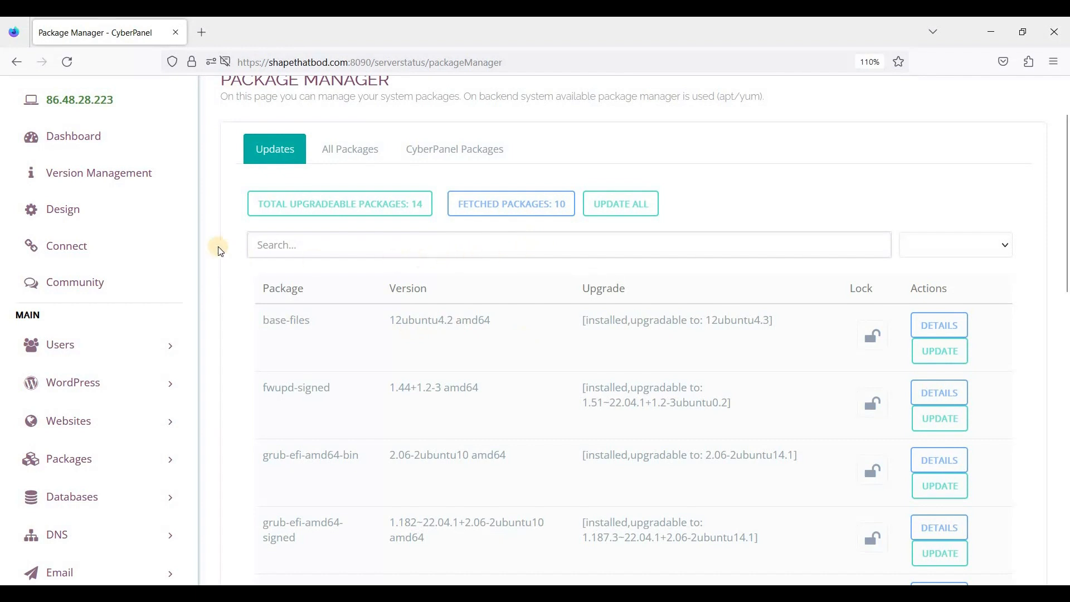
scroll(223, 248, "up", 2)
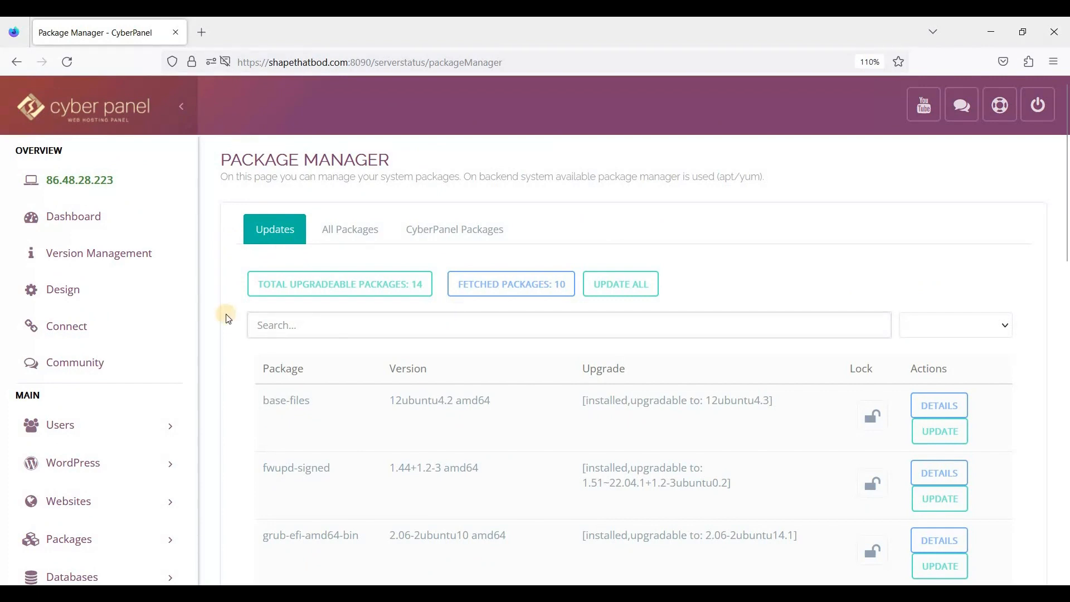
scroll(162, 327, "down", 3)
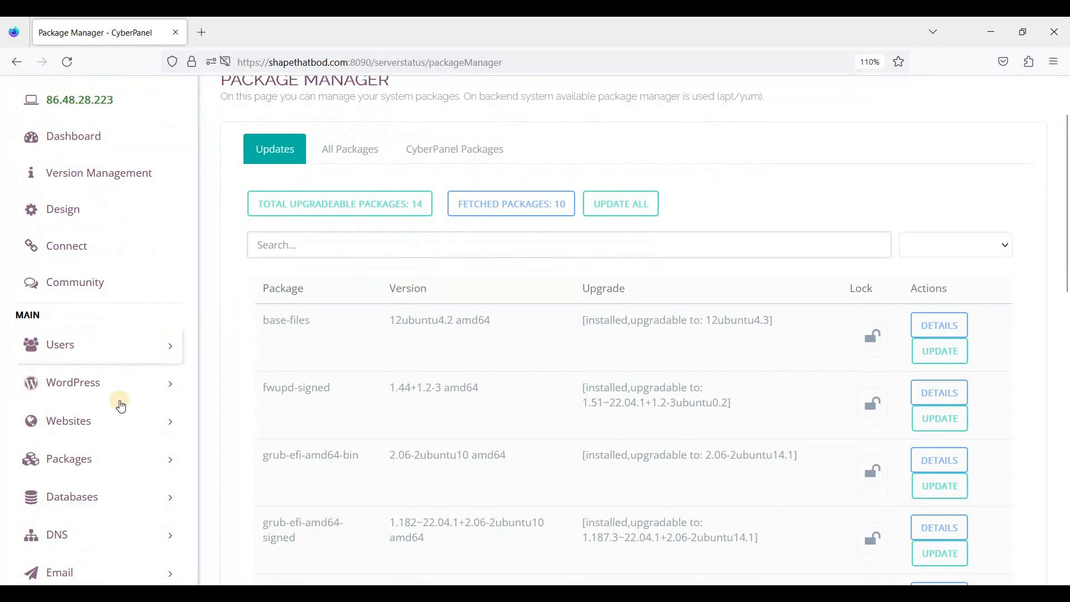
scroll(347, 246, "up", 3)
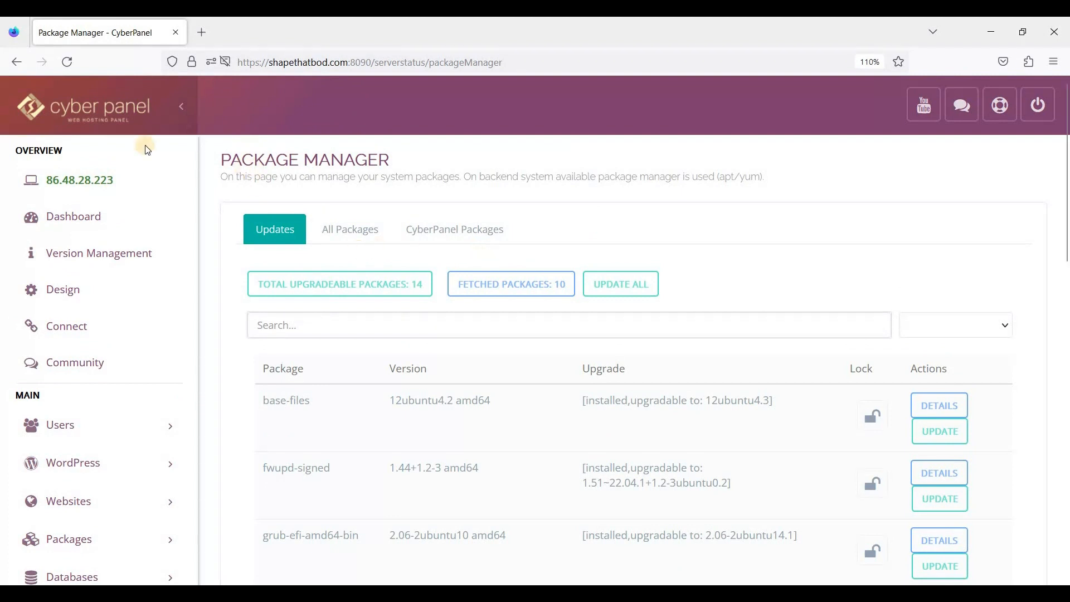
Open the PHP Install Extensions page and choose PHP 8.0 as the version whose extensions are listed
scroll(258, 239, "down", 2)
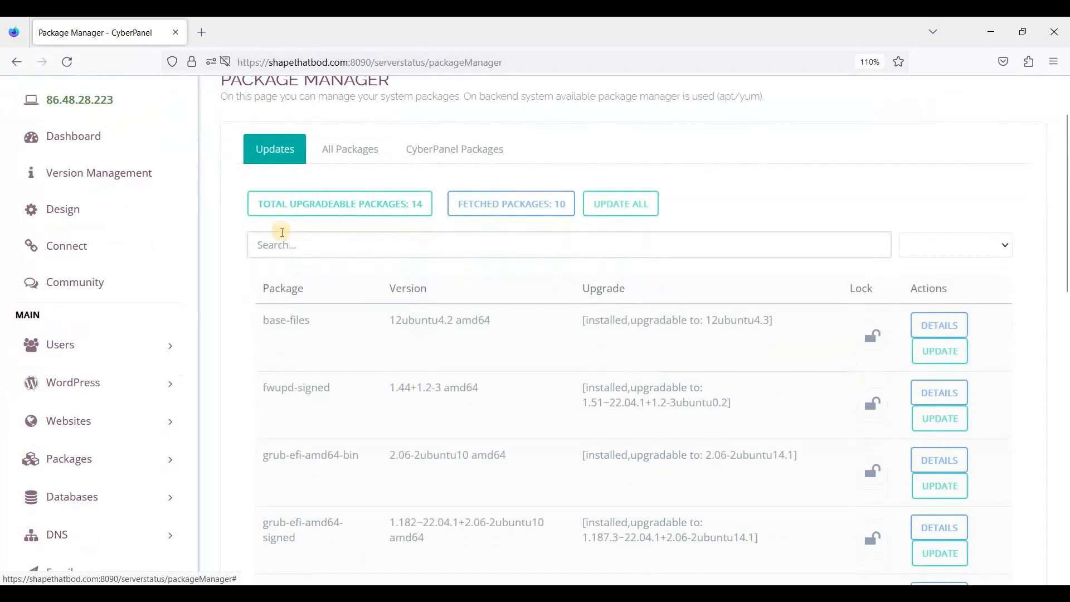
scroll(210, 287, "down", 12)
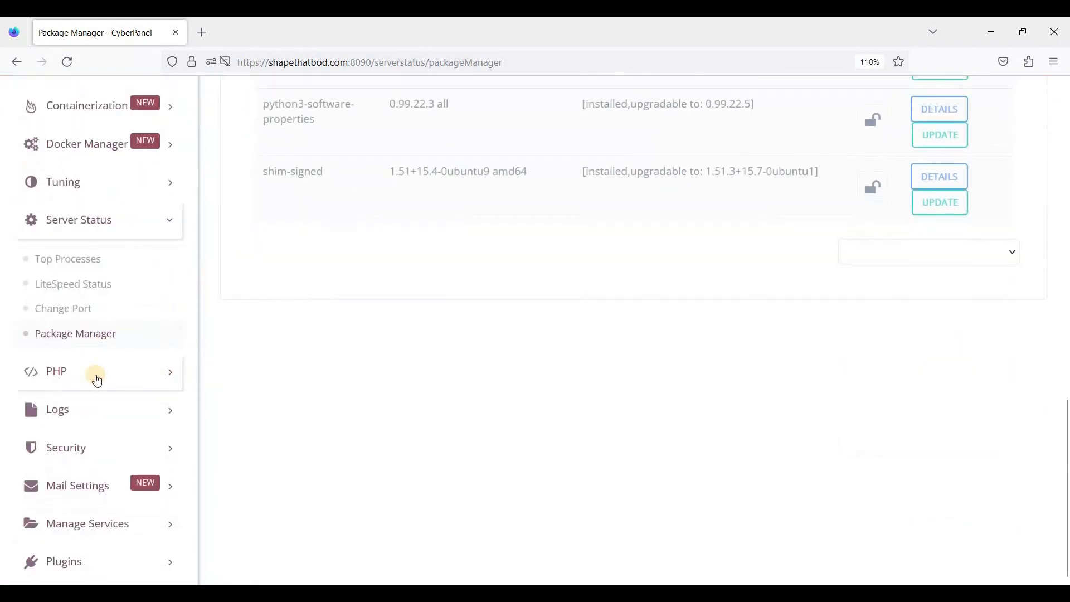
left_click(95, 376)
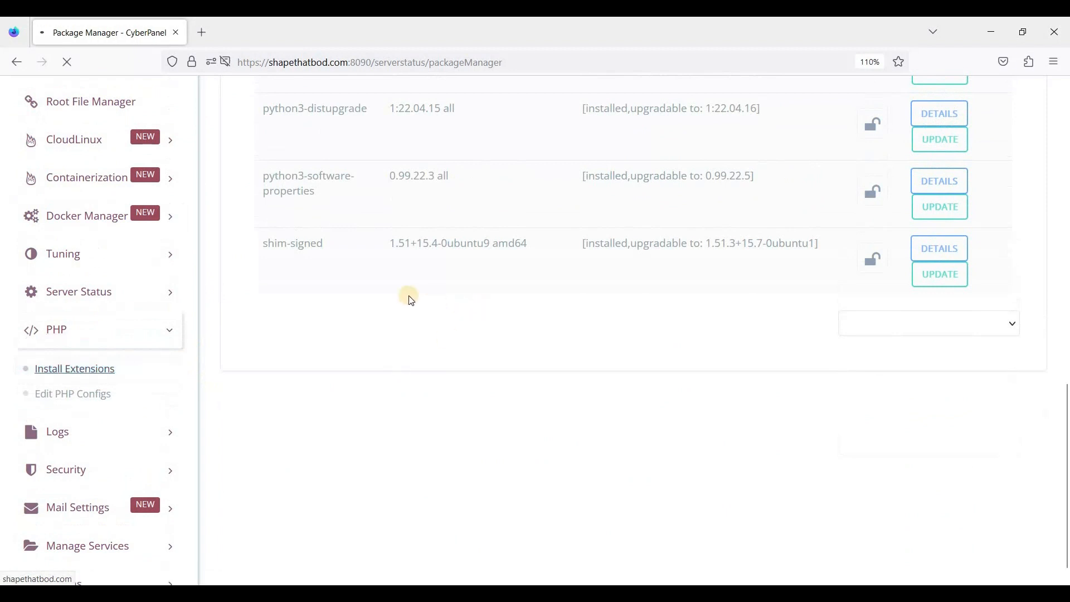
left_click(482, 291)
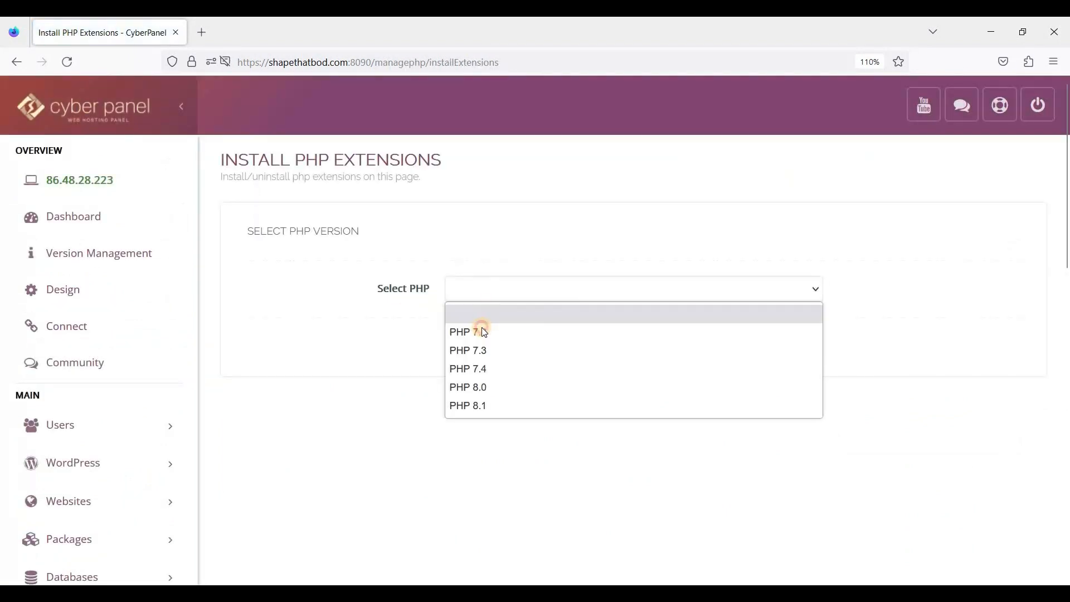
left_click(485, 333)
left_click(487, 307)
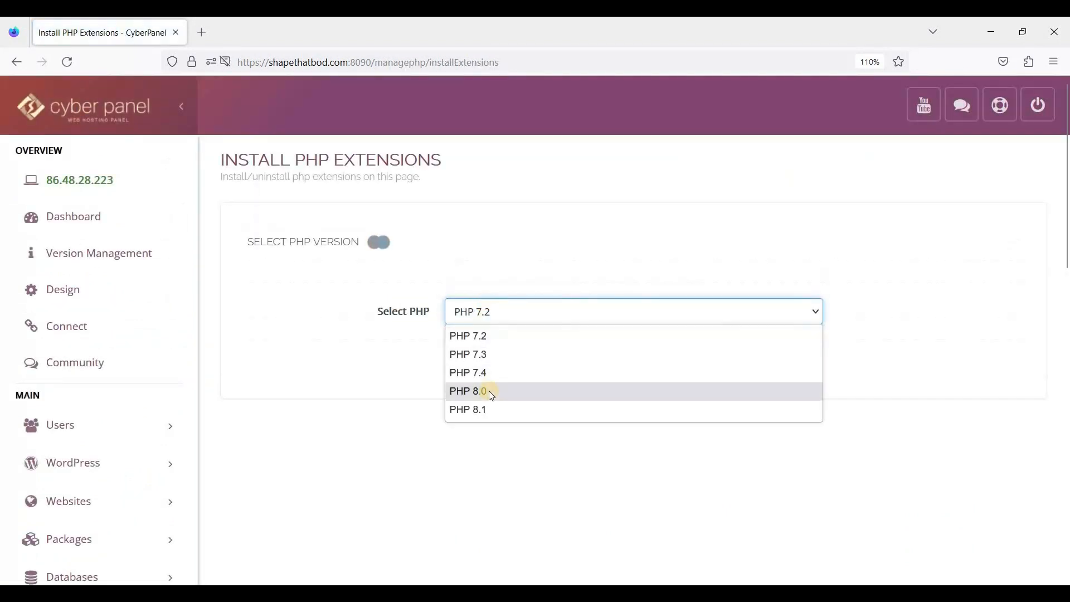
left_click(490, 391)
Look through the PHP 8.0 extension list, checking extension names, descriptions and install status
scroll(504, 167, "down", 3)
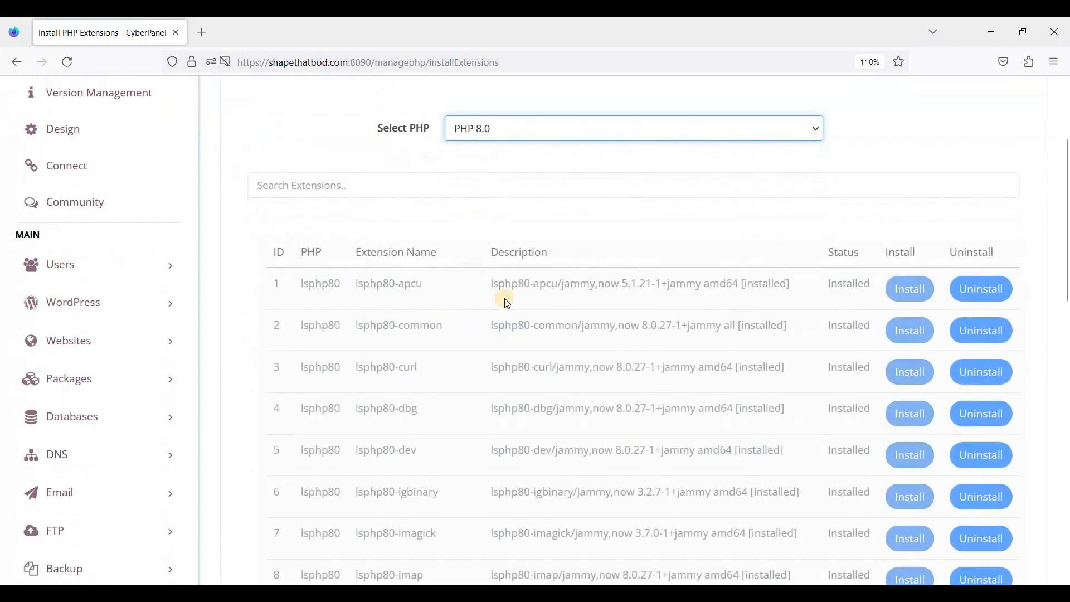
scroll(905, 351, "up", 2)
scroll(579, 306, "down", 8)
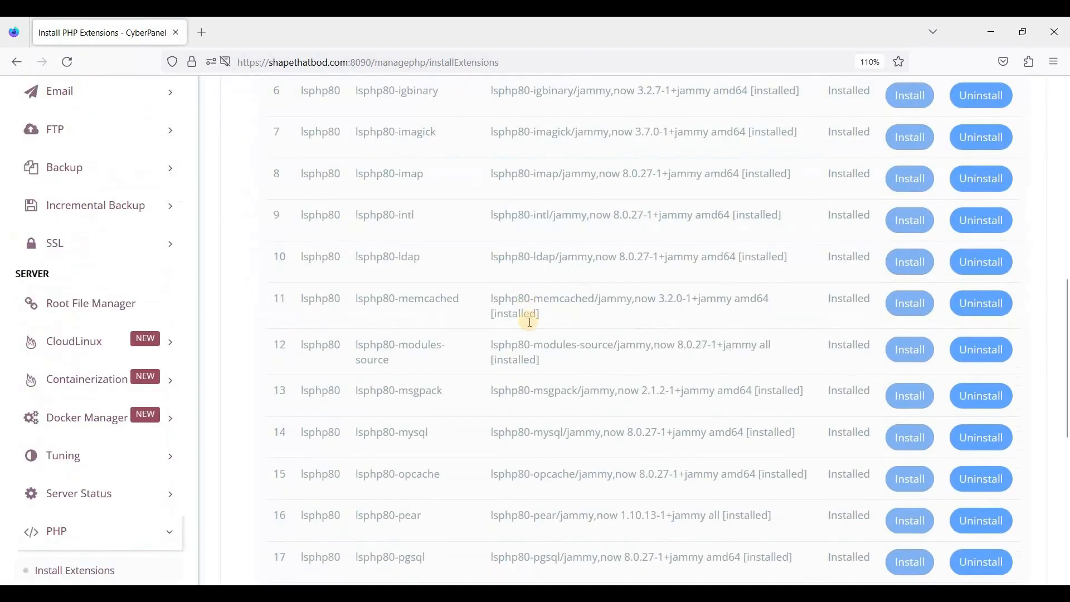
scroll(529, 322, "up", 1)
scroll(530, 322, "down", 8)
scroll(472, 384, "up", 12)
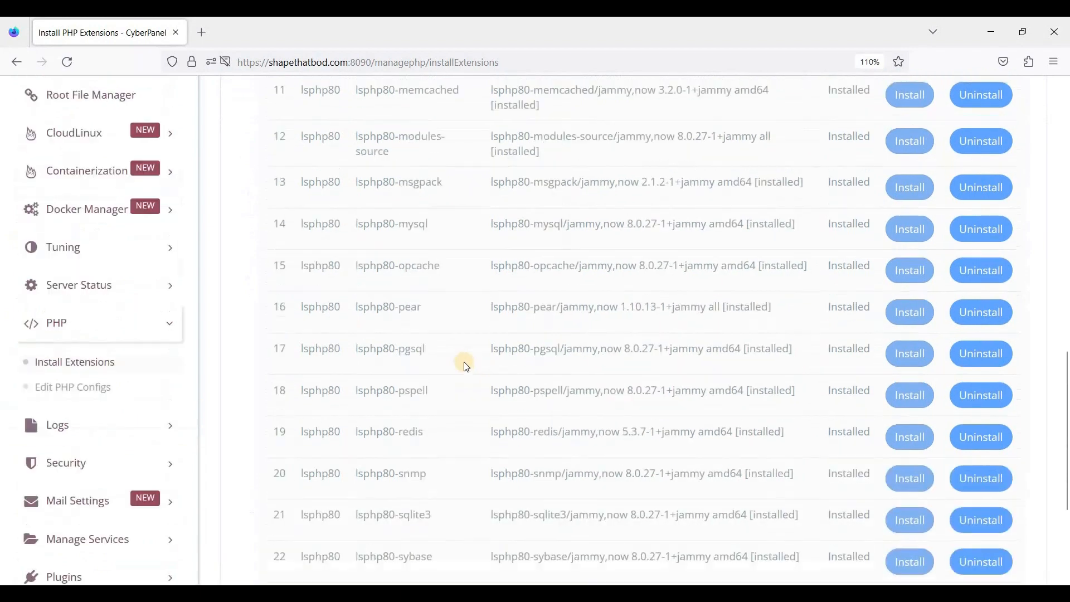
scroll(438, 306, "up", 2)
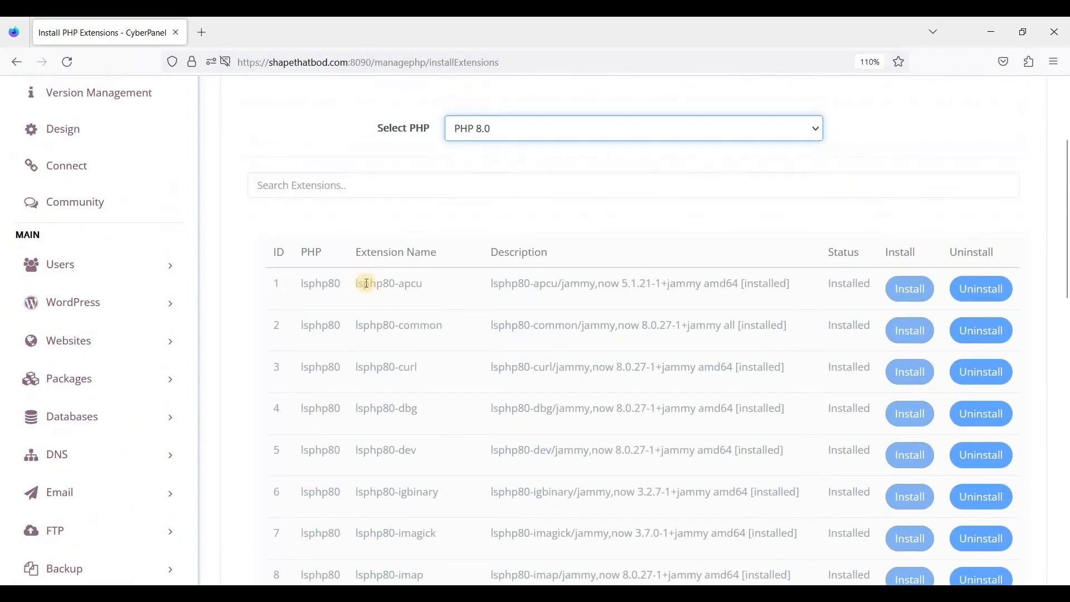
left_click(359, 282)
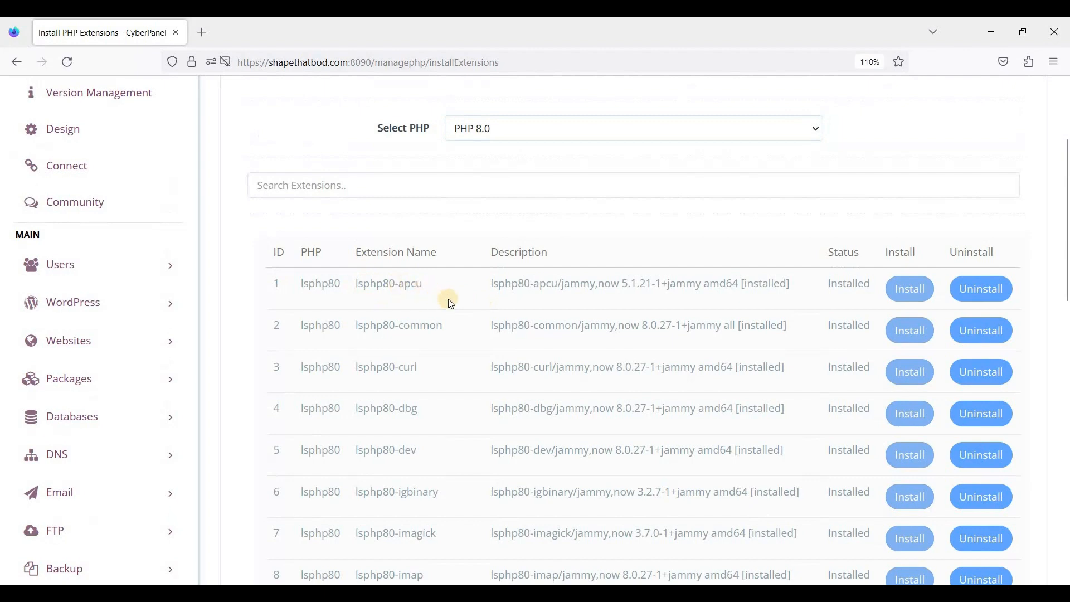
Open Edit PHP Configs and select PHP 8.0 in the basic configuration view
scroll(451, 304, "down", 5)
scroll(138, 297, "down", 4)
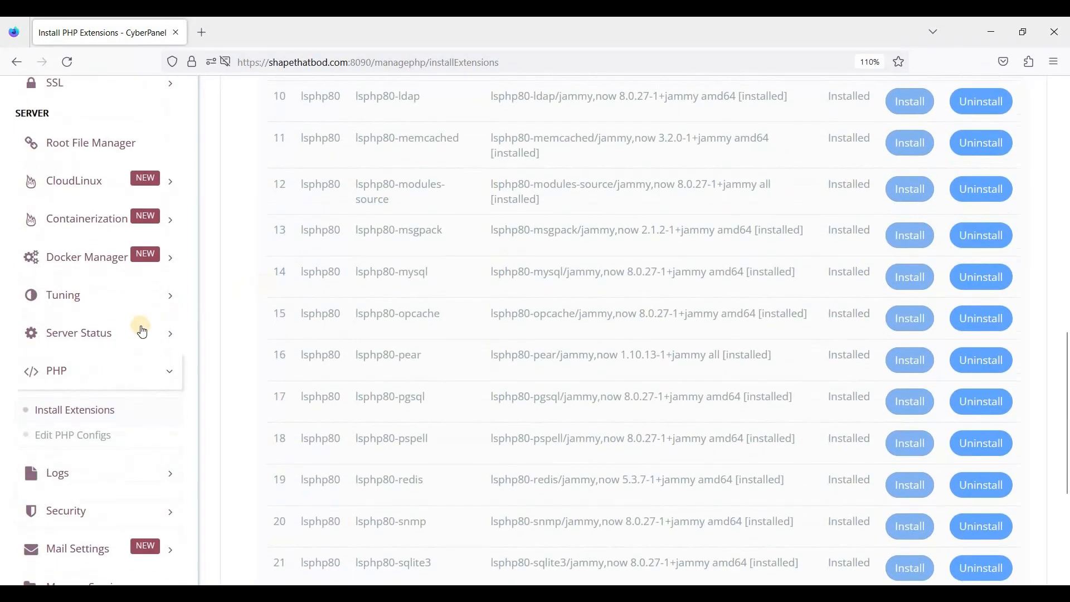
scroll(85, 362, "down", 2)
left_click(362, 357)
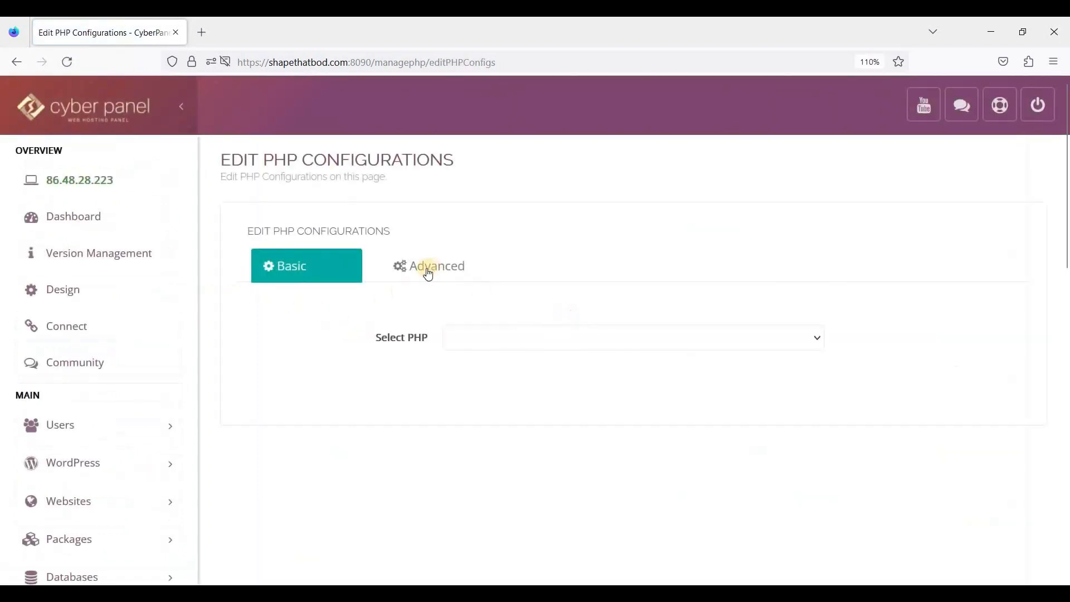
left_click(482, 336)
left_click(478, 434)
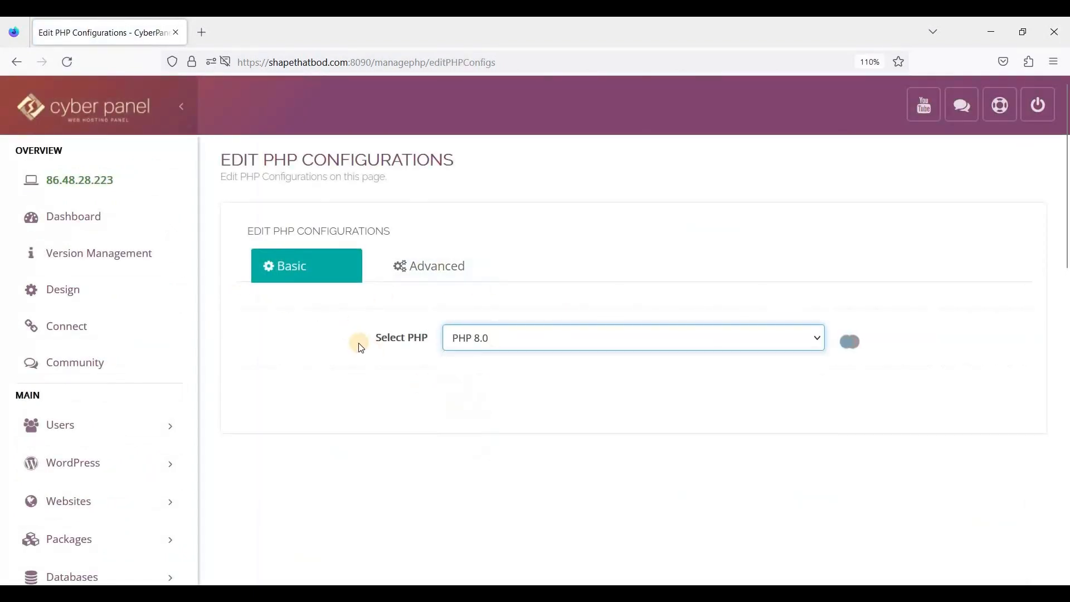
Examine the basic PHP 8.0 settings, including memory limit, execution time, upload size and the save and restart options
scroll(321, 337, "down", 4)
scroll(351, 327, "down", 3)
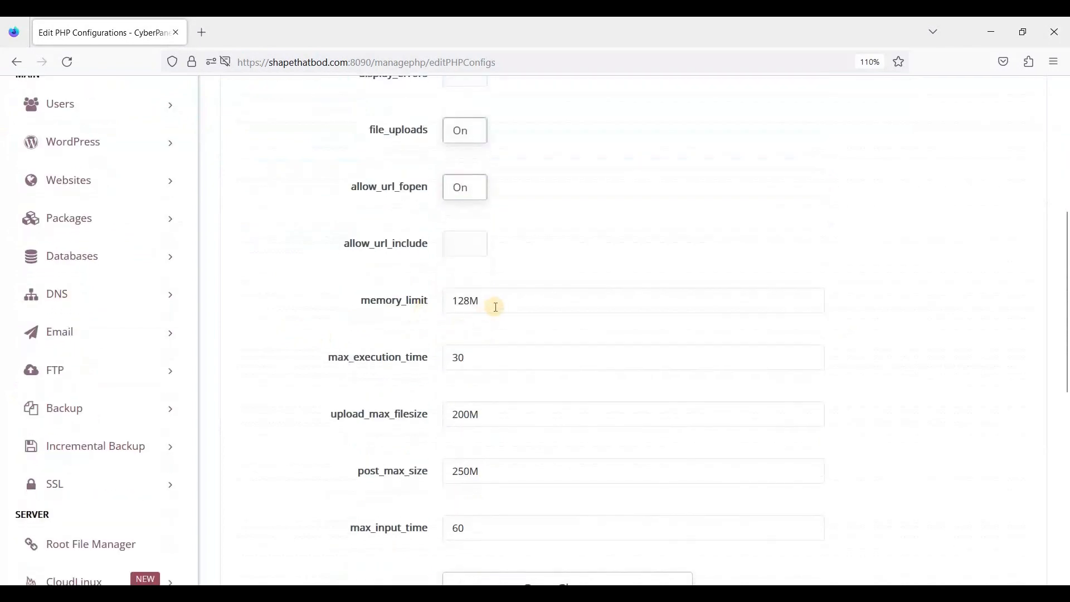
left_click(486, 300)
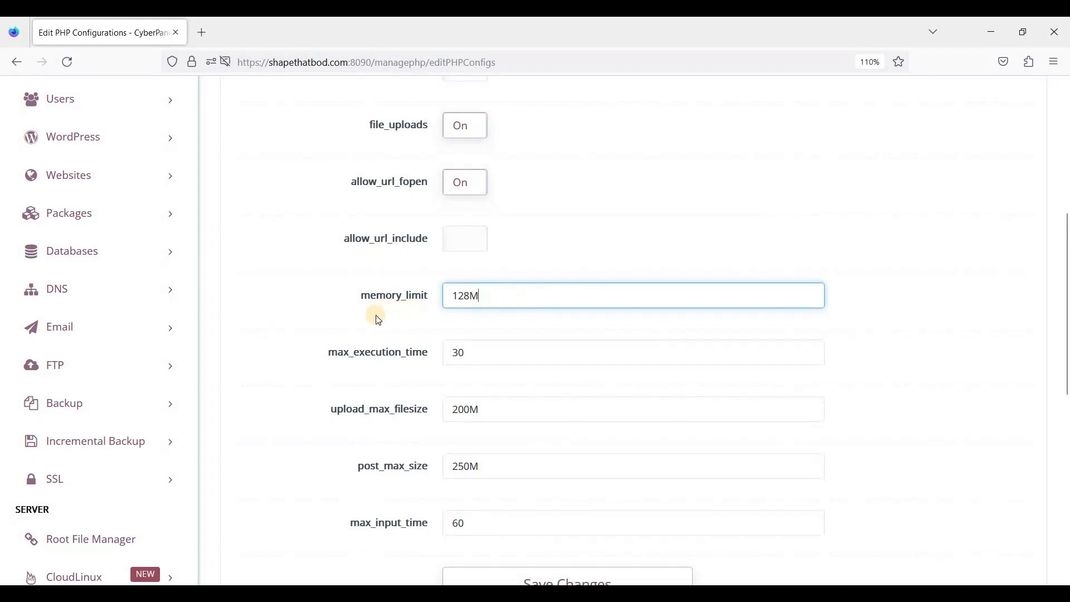
scroll(375, 313, "down", 3)
scroll(370, 318, "up", 7)
scroll(578, 484, "down", 6)
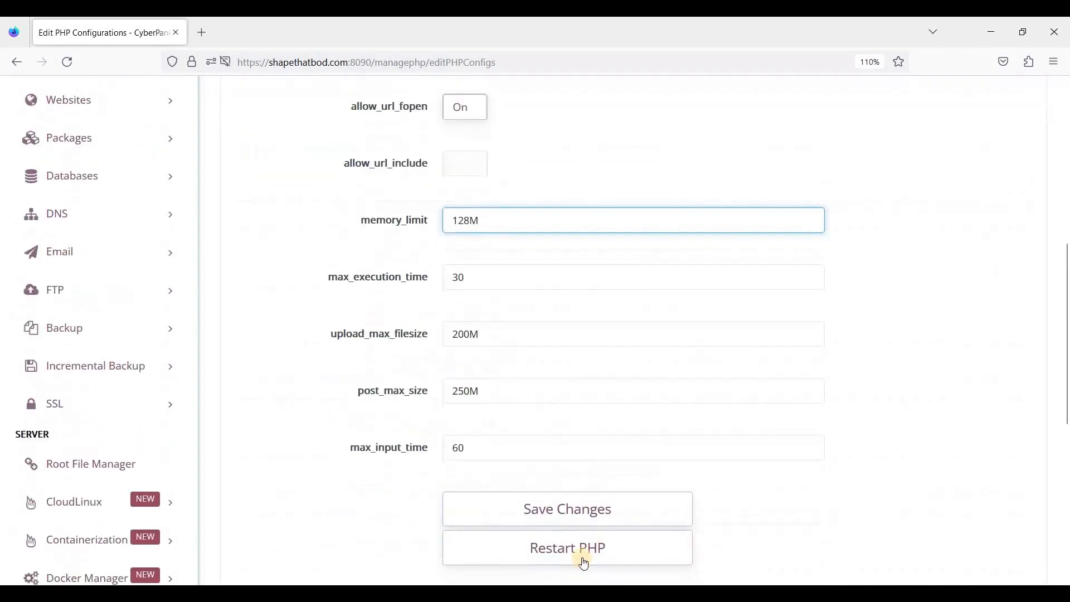
scroll(424, 281, "up", 7)
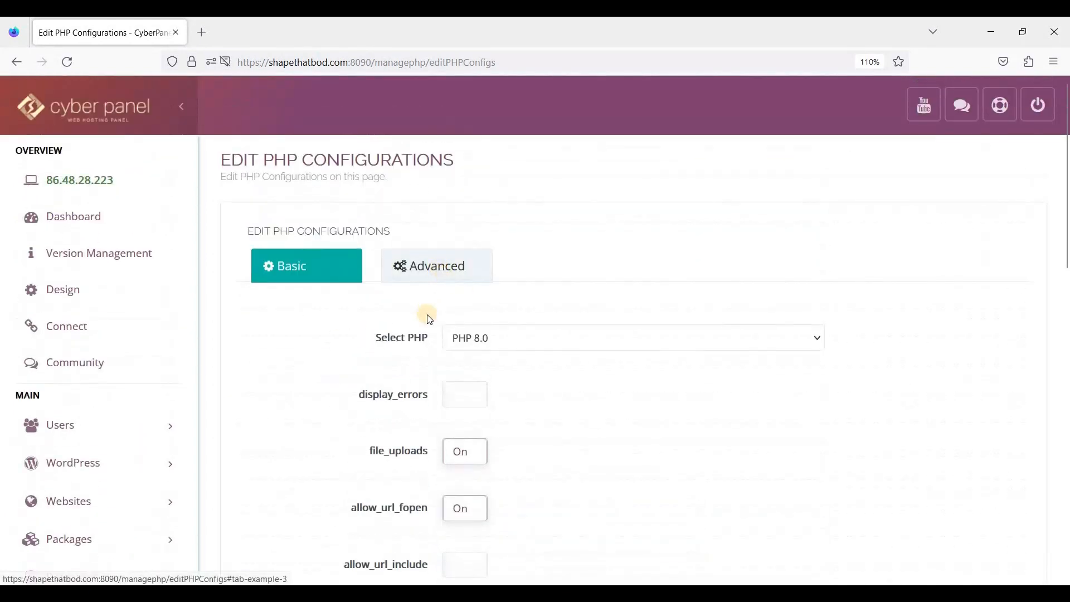
scroll(461, 346, "down", 6)
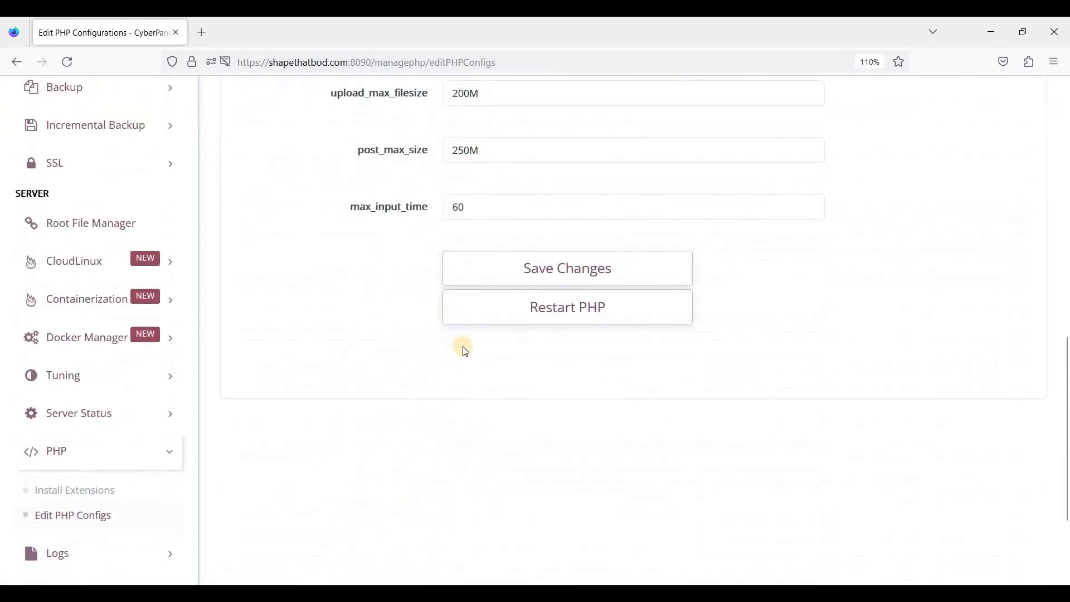
scroll(461, 349, "up", 7)
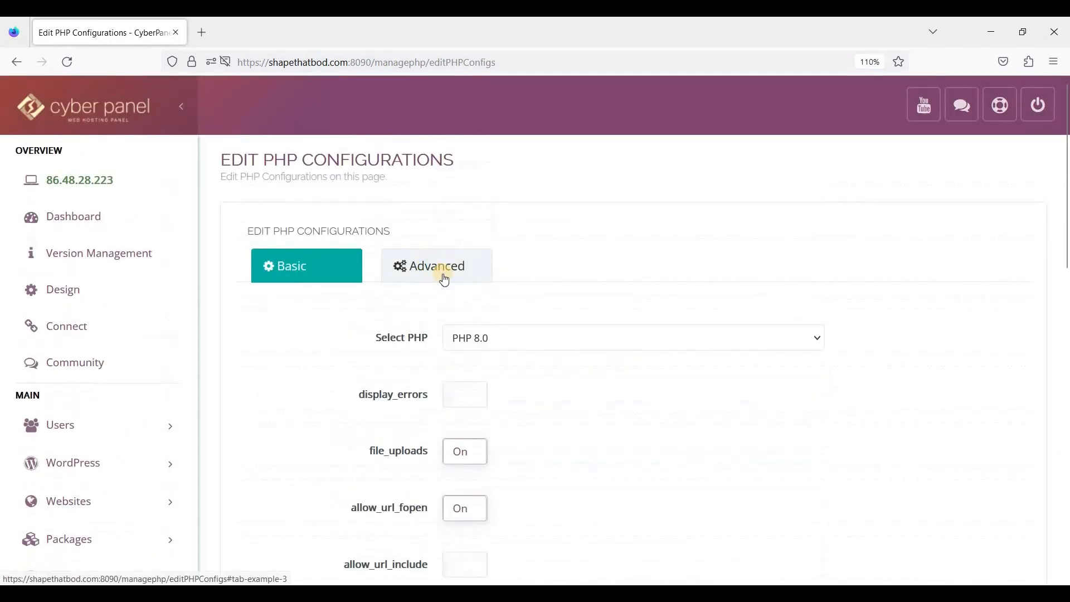
Switch the PHP configuration editor to the advanced view and load the PHP 8.0 php.ini file
left_click(446, 278)
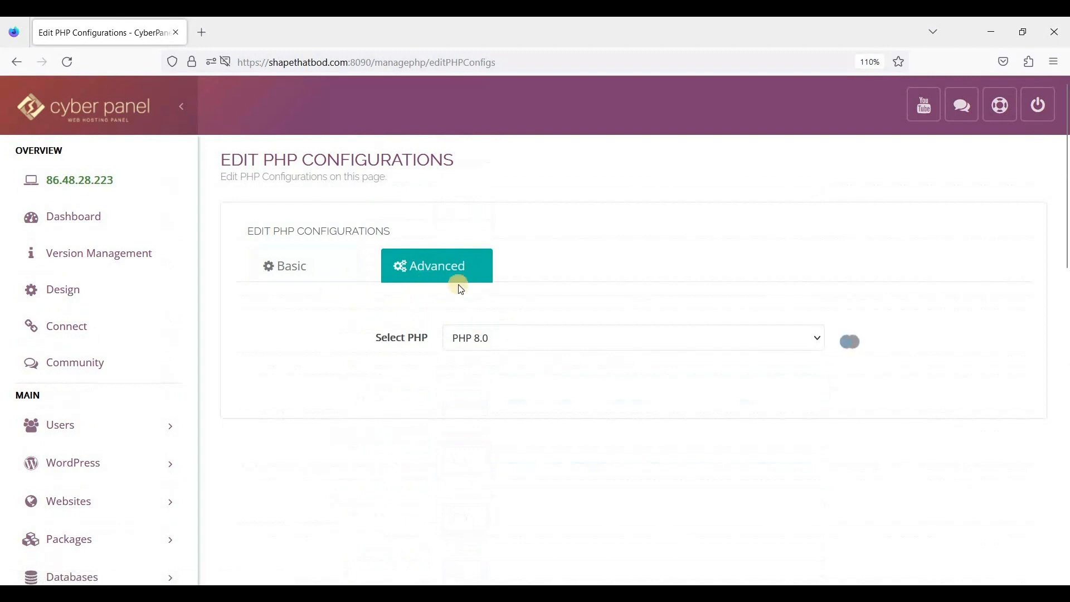
scroll(433, 244, "down", 2)
left_click(504, 259)
left_click(312, 234)
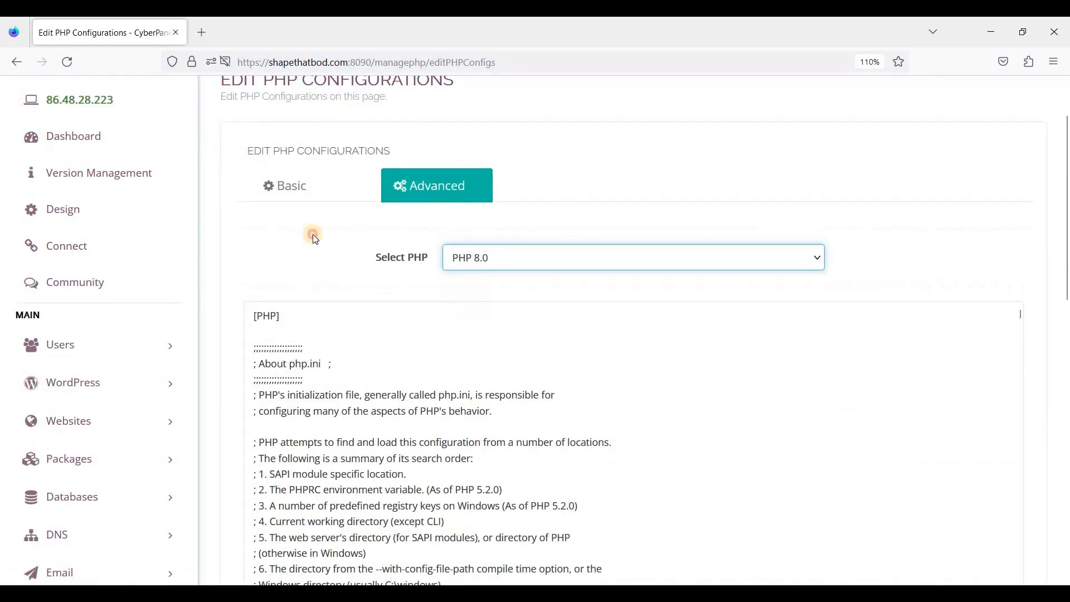
Look through the PHP 8.0 php.ini text, checking the file notes, quick reference settings and the save and restart options
scroll(340, 277, "down", 2)
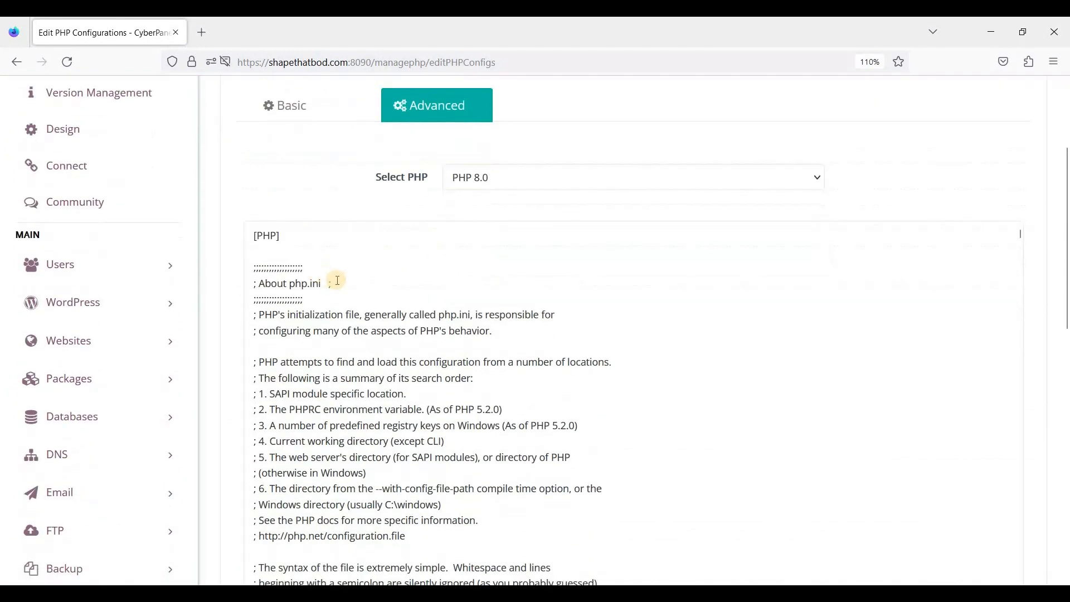
left_click(457, 303)
scroll(418, 298, "down", 10)
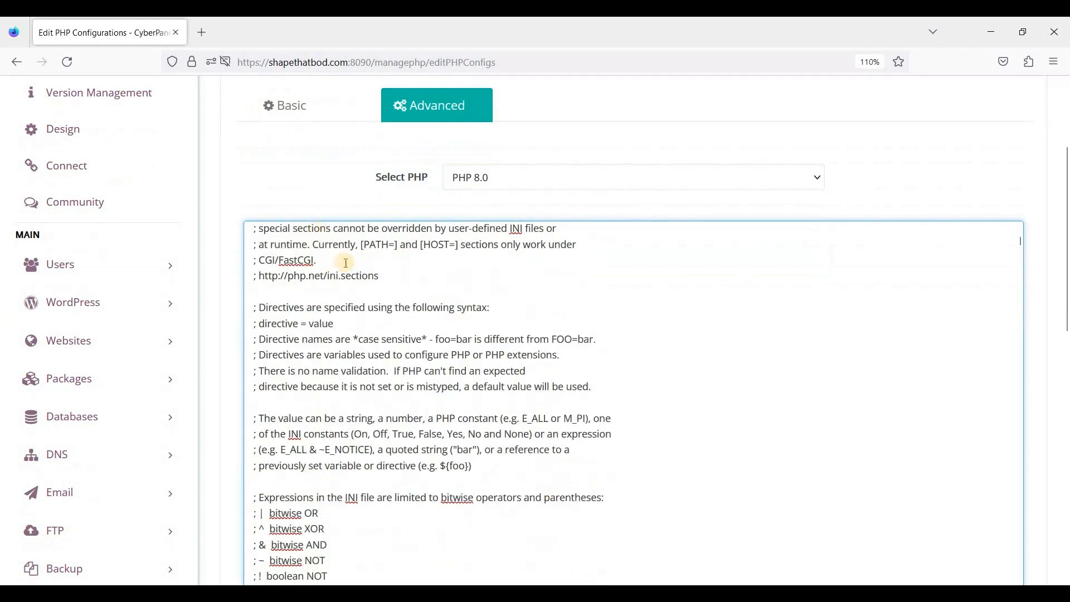
scroll(381, 292, "down", 8)
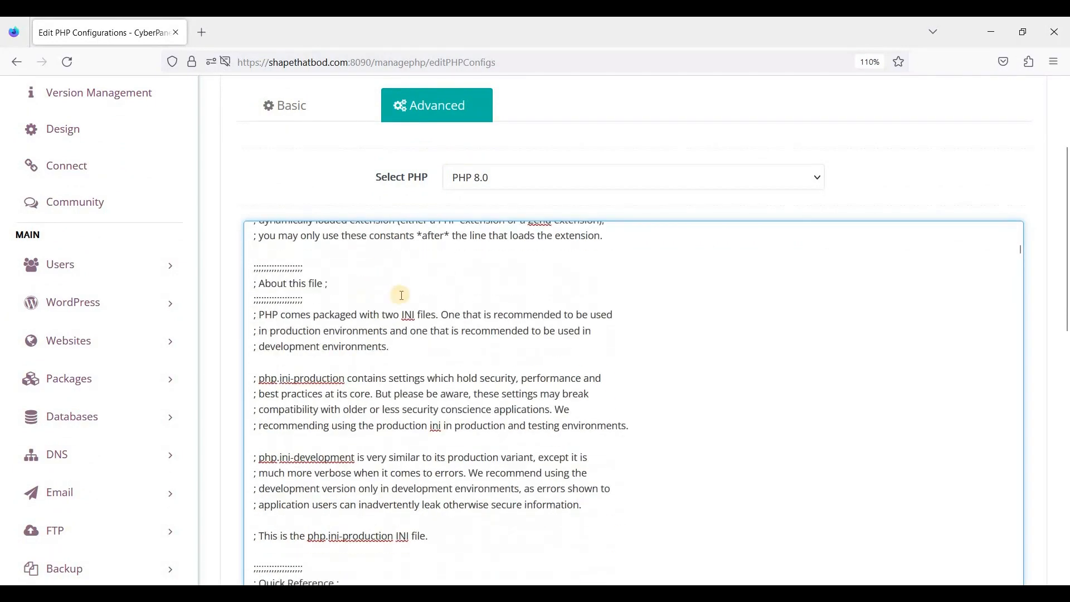
scroll(303, 308, "down", 10)
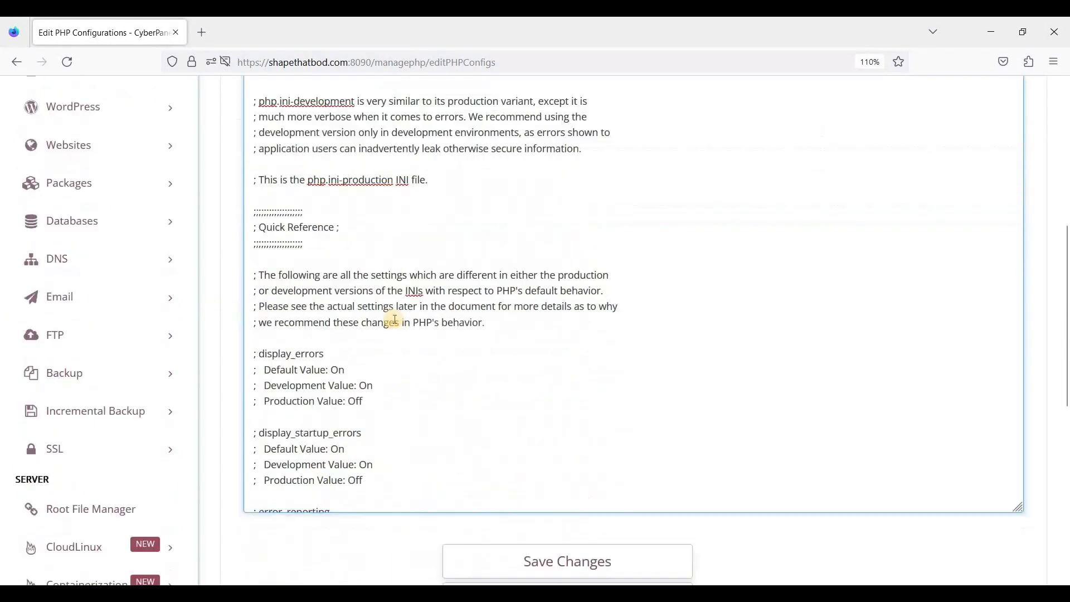
scroll(312, 287, "down", 3)
scroll(245, 291, "up", 14)
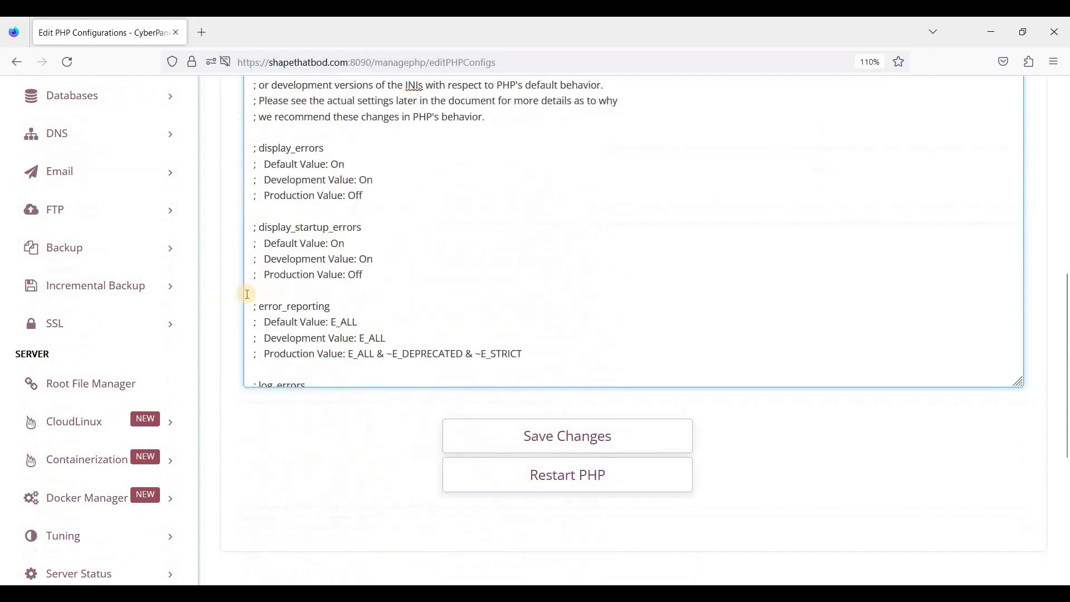
scroll(218, 302, "up", 5)
Open the Server Mail page in the Logs section and choose SMTP as the mailer to review its host, port and login fields
scroll(215, 301, "down", 10)
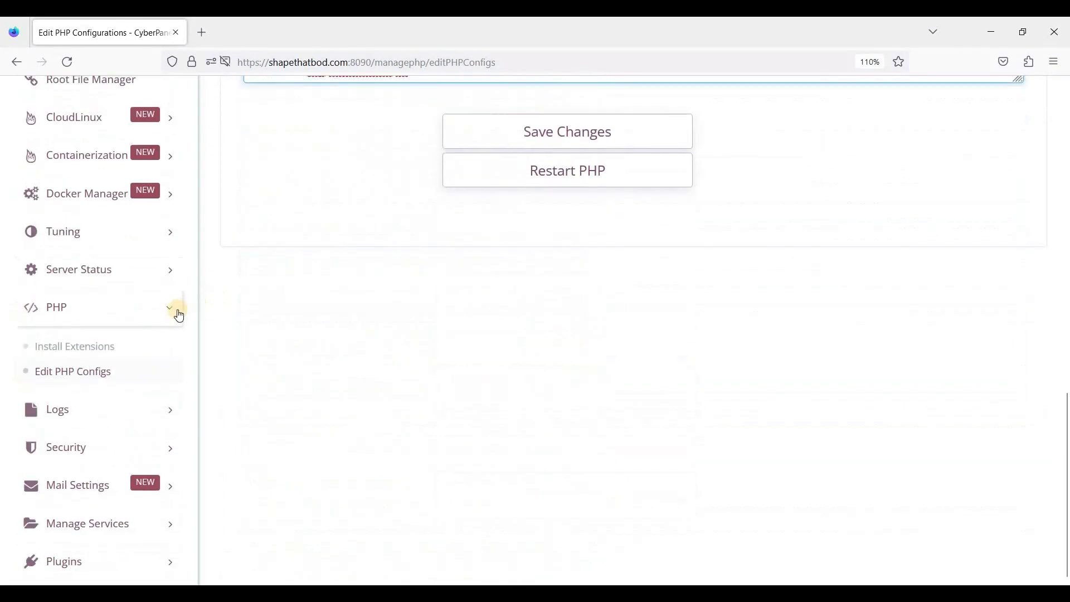
left_click(173, 402)
scroll(303, 324, "down", 2)
scroll(123, 270, "down", 1)
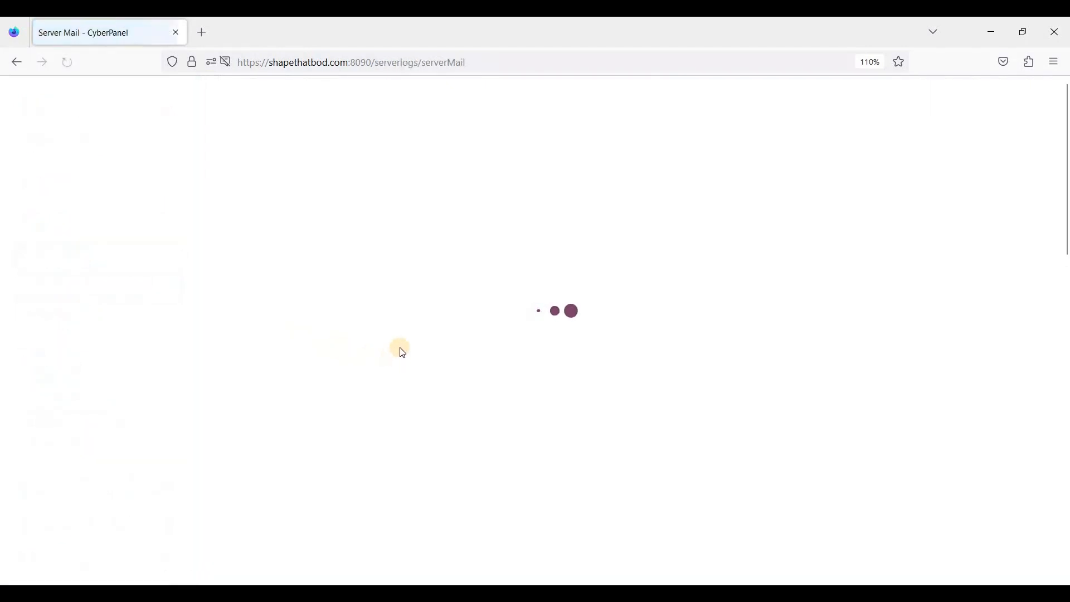
left_click(493, 270)
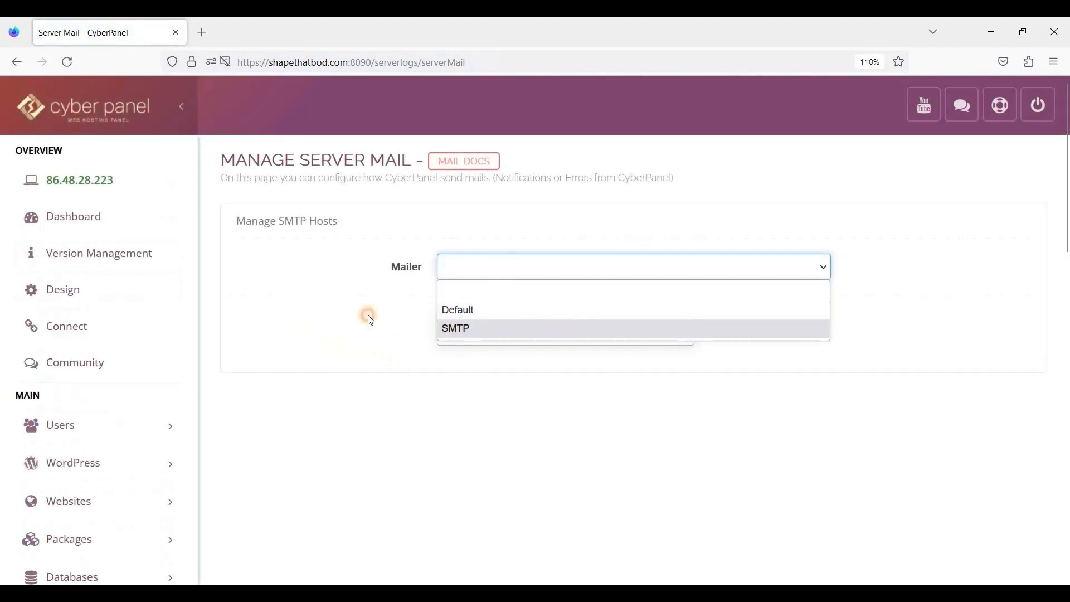
left_click(456, 328)
scroll(279, 304, "down", 5)
scroll(282, 308, "up", 5)
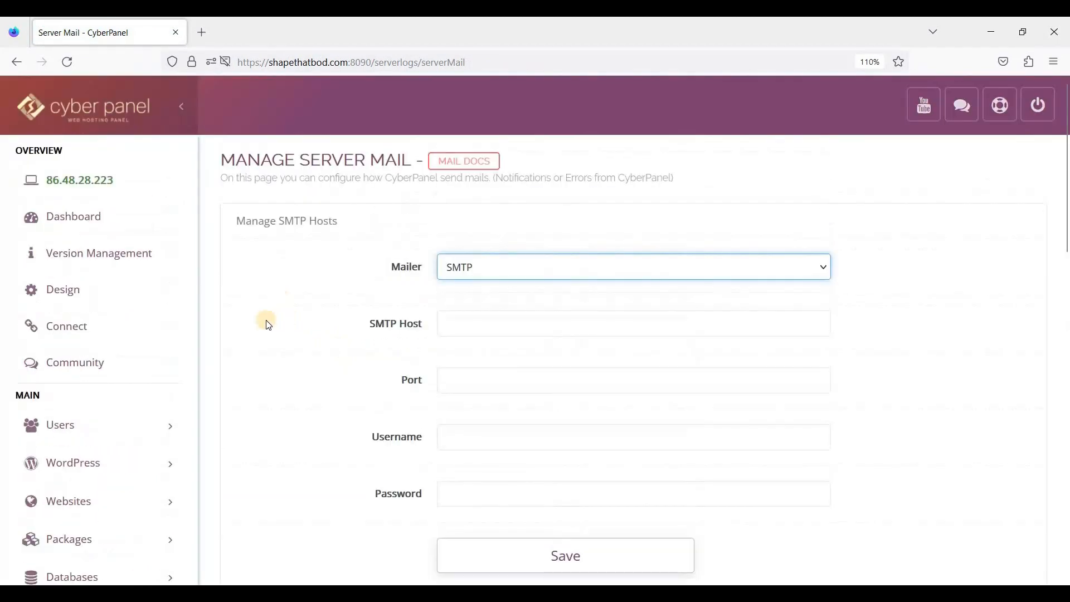
Open the CyberPanel Main Log File page from the Logs section
scroll(268, 325, "down", 15)
left_click(59, 283)
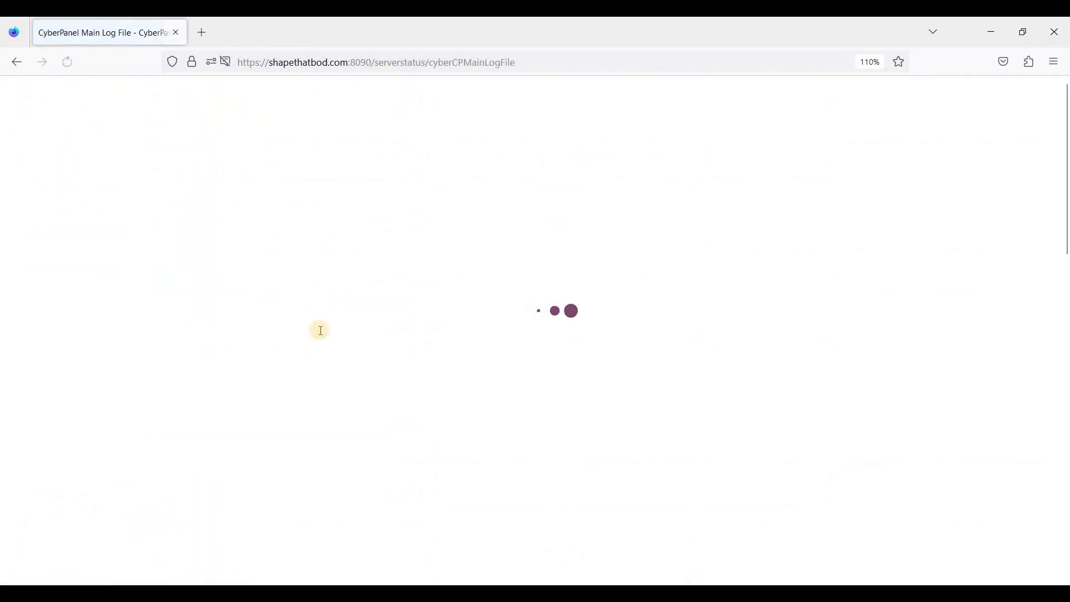
scroll(222, 305, "down", 12)
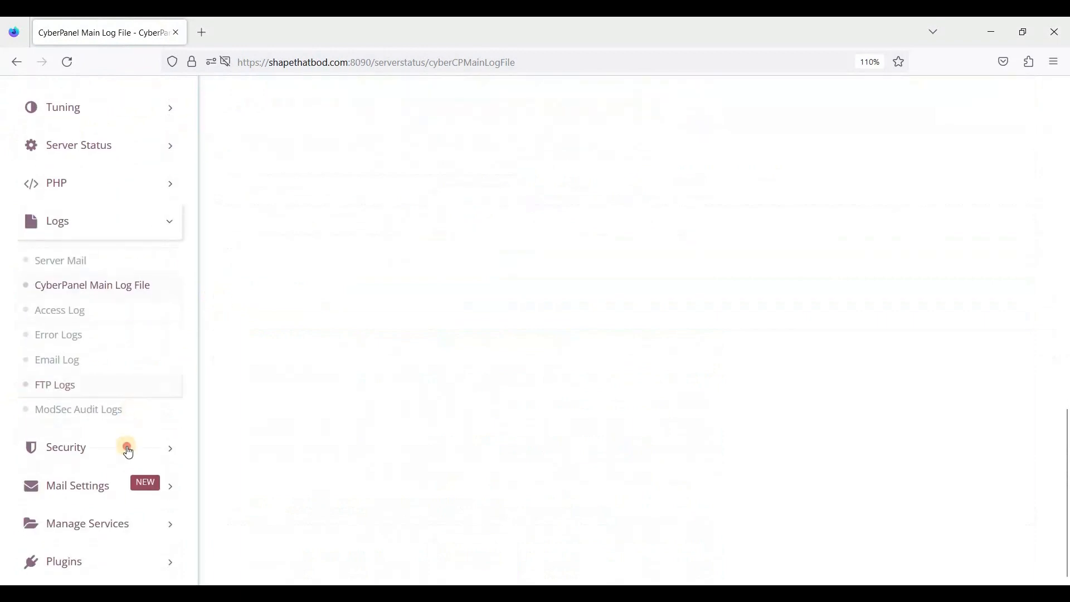
Open the Firewall page in the Security section and examine the rules with their protocols, IP addresses and ports
left_click(124, 445)
left_click(361, 359)
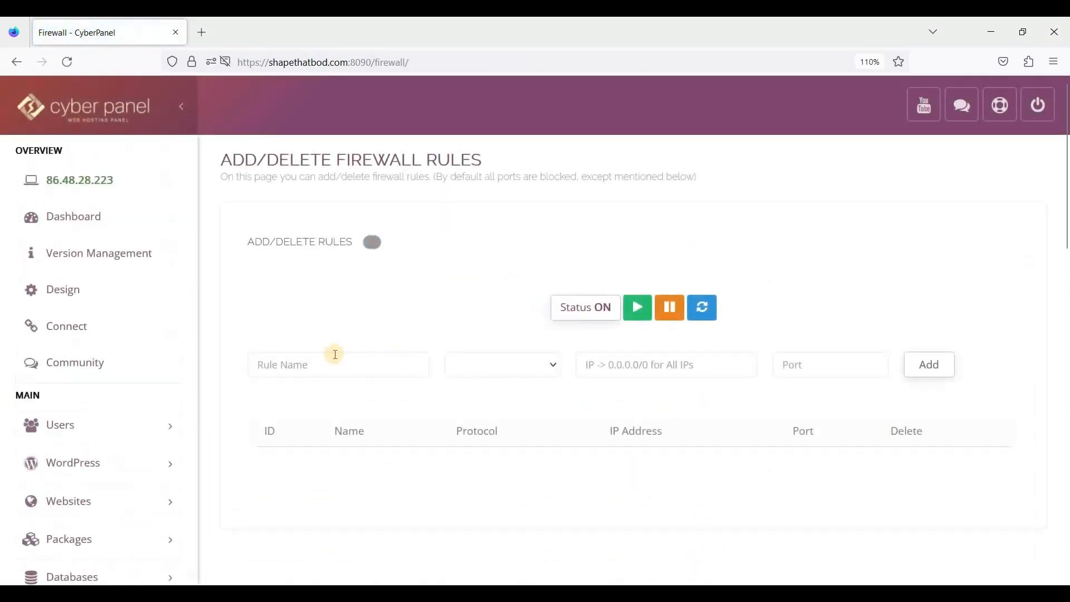
scroll(416, 266, "down", 3)
scroll(493, 342, "down", 2)
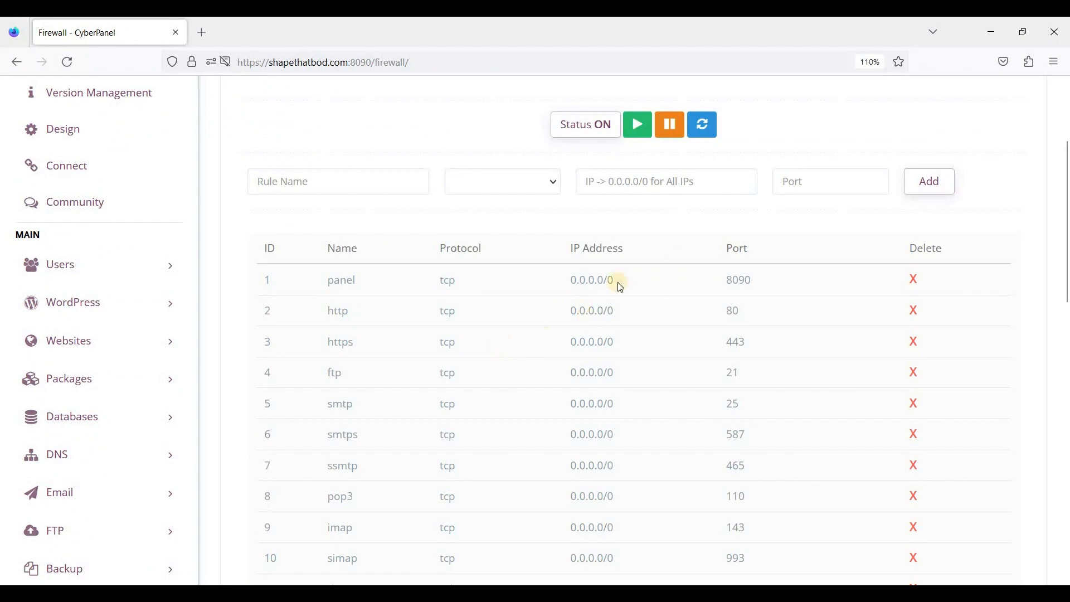
Choose tcp as the protocol in the new firewall rule form and review the remaining rules in the list
left_click(552, 180)
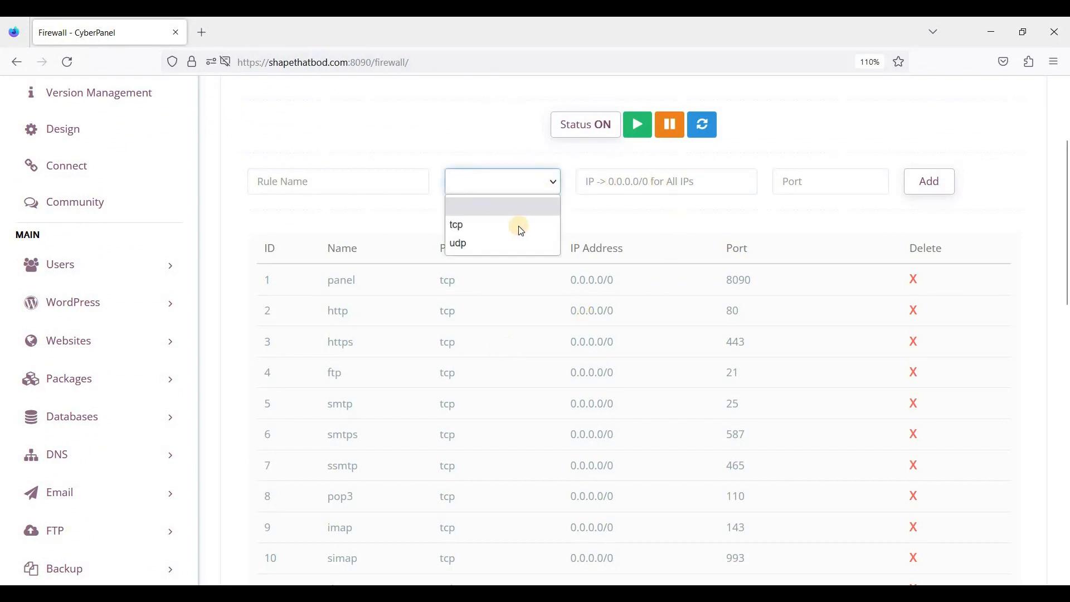
left_click(513, 224)
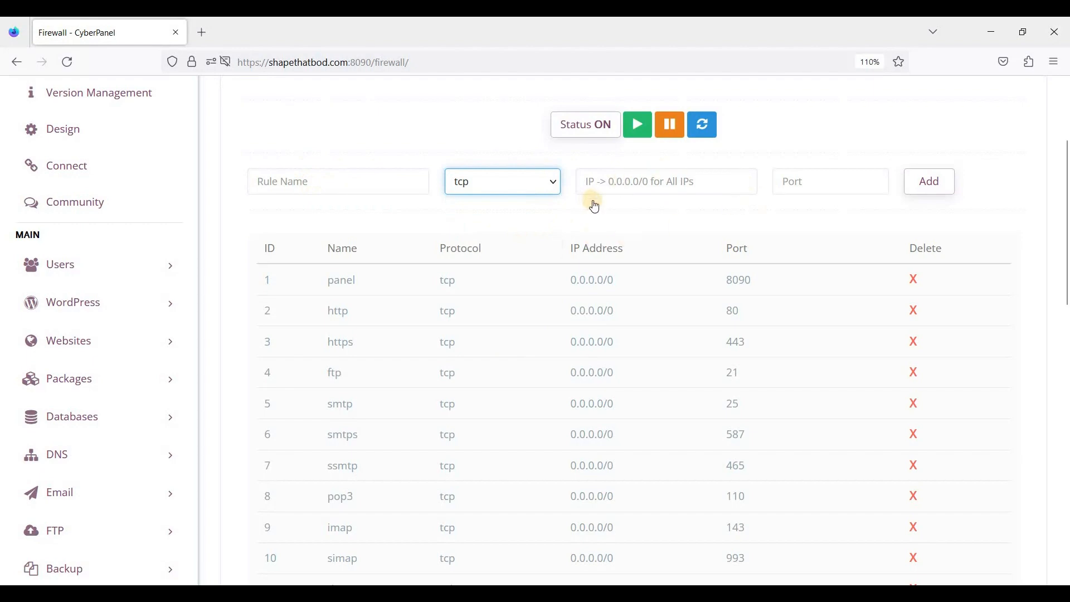
scroll(591, 209, "up", 2)
scroll(370, 363, "down", 6)
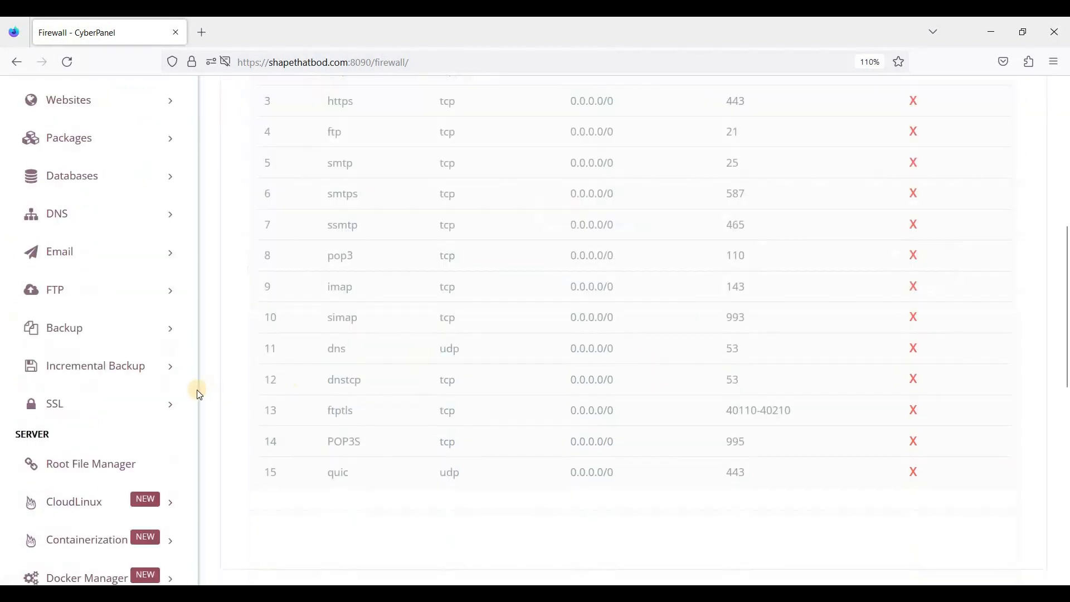
Open the Secure SSH page and view its SSH keys and basic settings
scroll(199, 395, "down", 9)
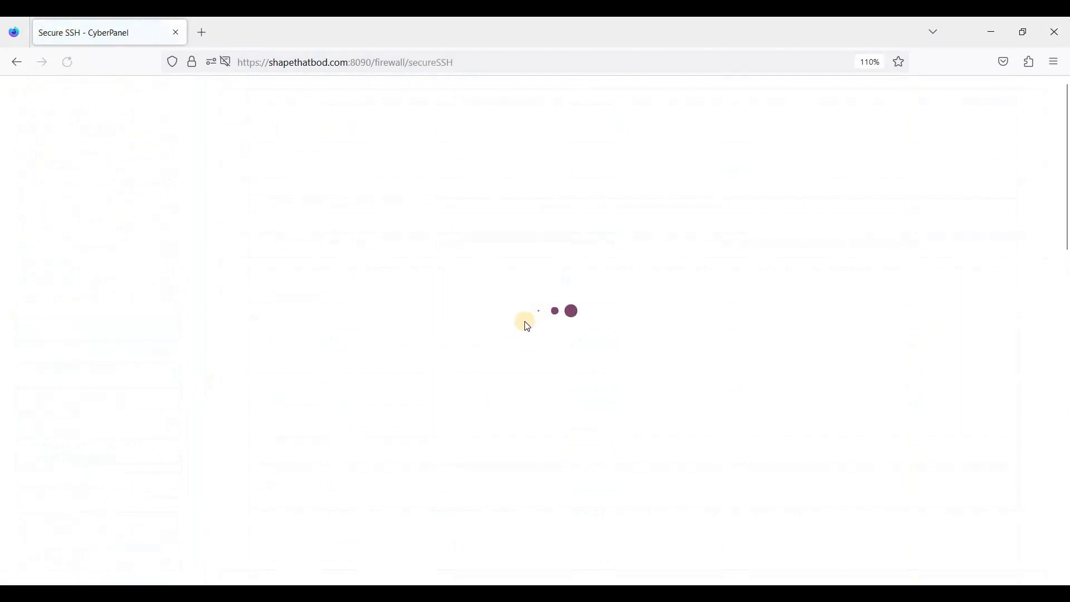
left_click(448, 273)
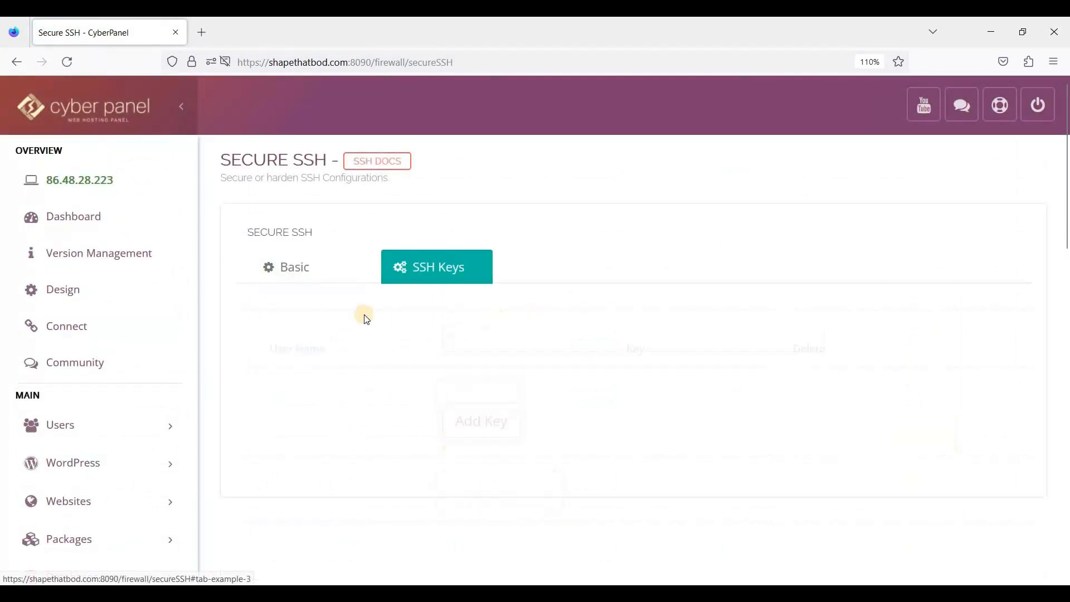
left_click(325, 270)
Open the ModSecurity configuration page and the CSF page in the Security section to check their install options
scroll(117, 418, "down", 15)
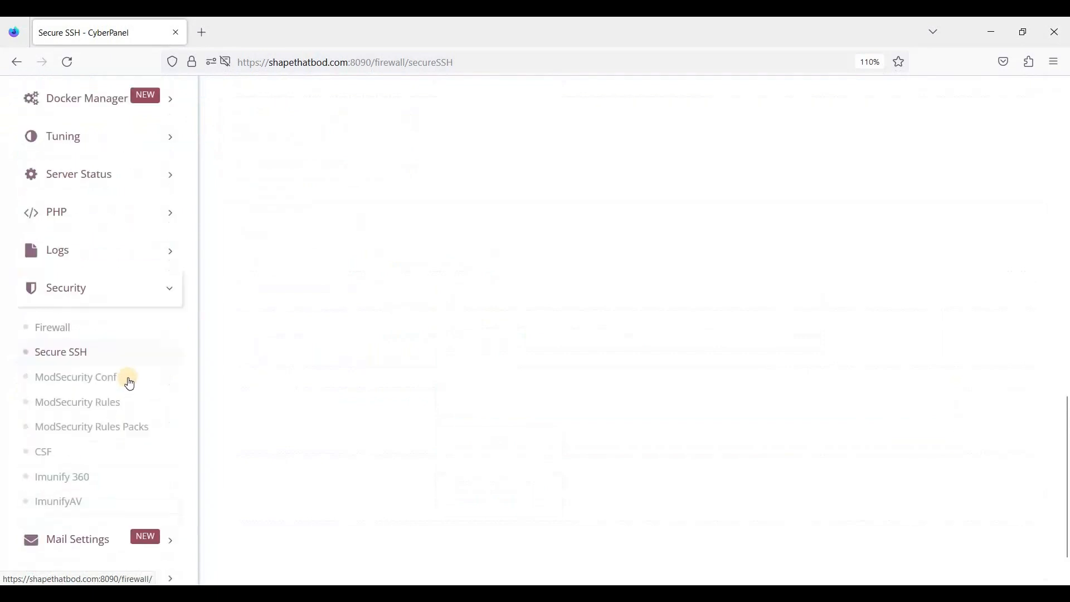
left_click(109, 329)
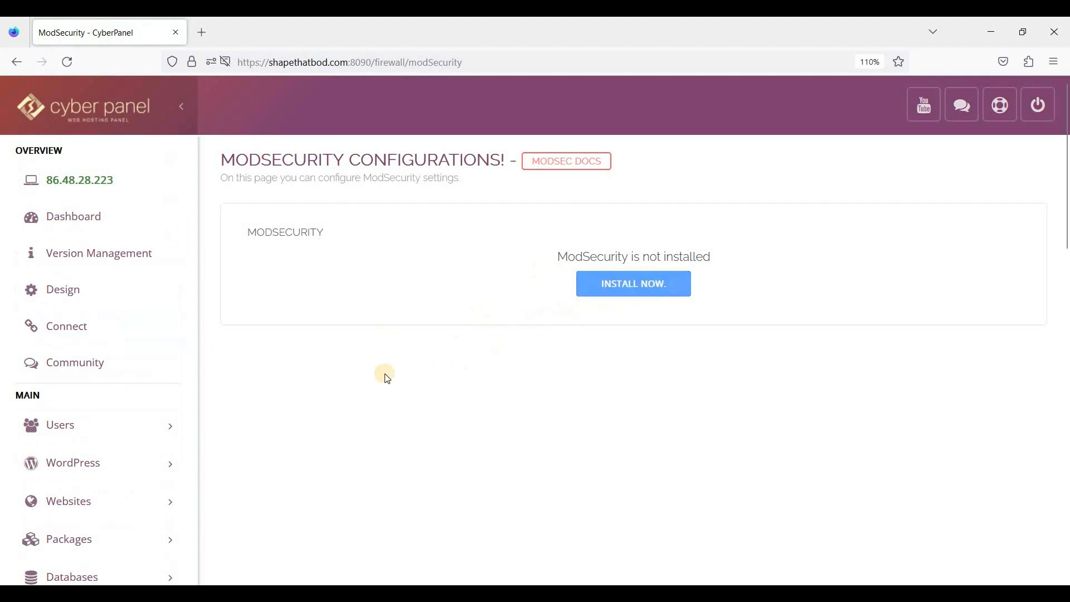
scroll(268, 390, "down", 15)
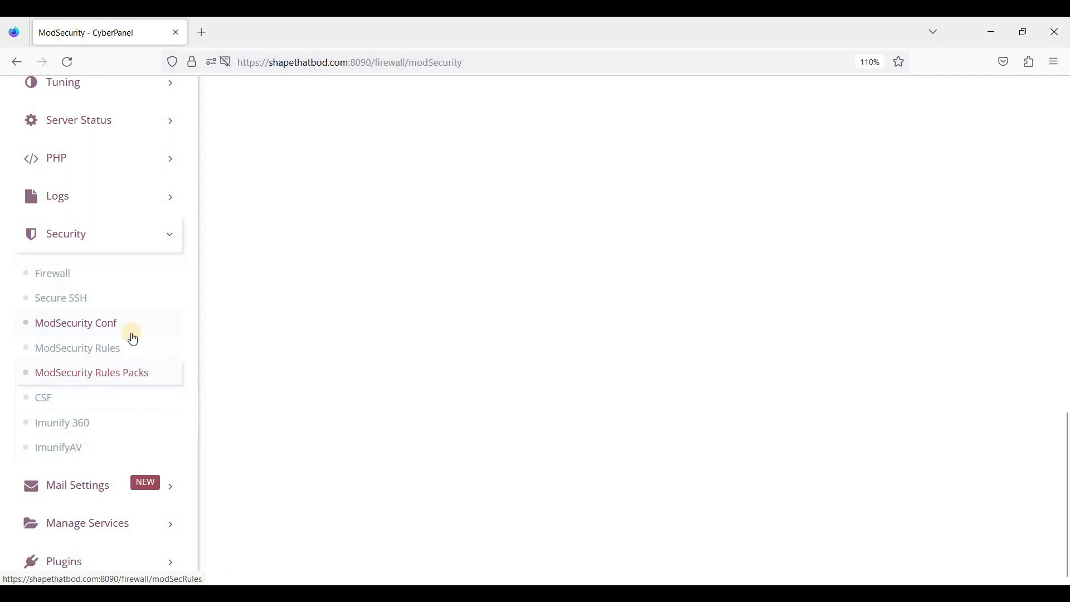
left_click(58, 407)
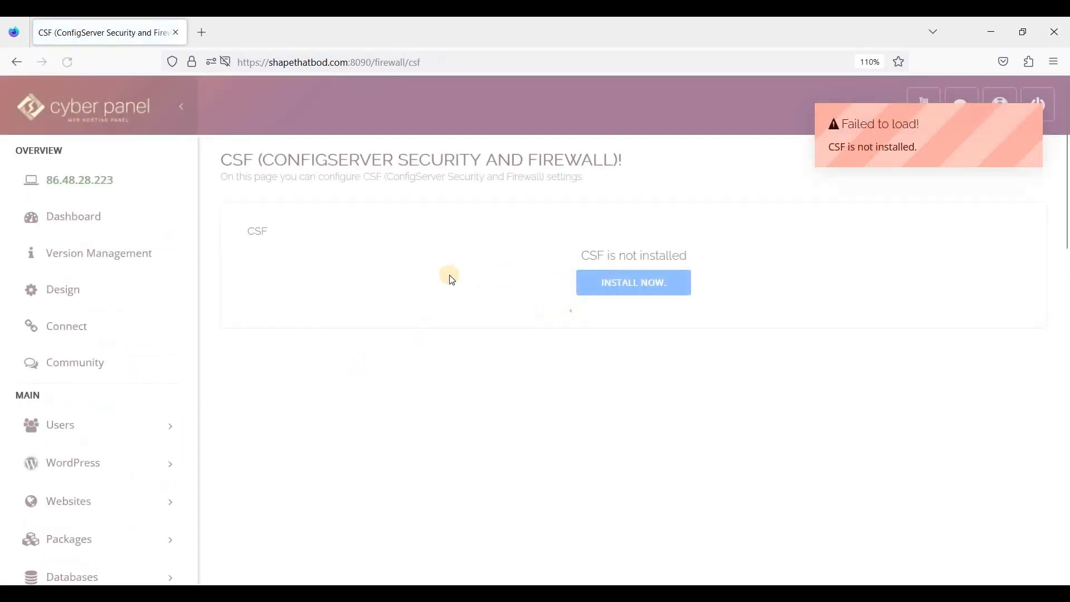
Open the Mail Queue page in Mail Settings and review its queue table and the refresh, flush and delete options
scroll(205, 377, "down", 10)
scroll(139, 424, "down", 3)
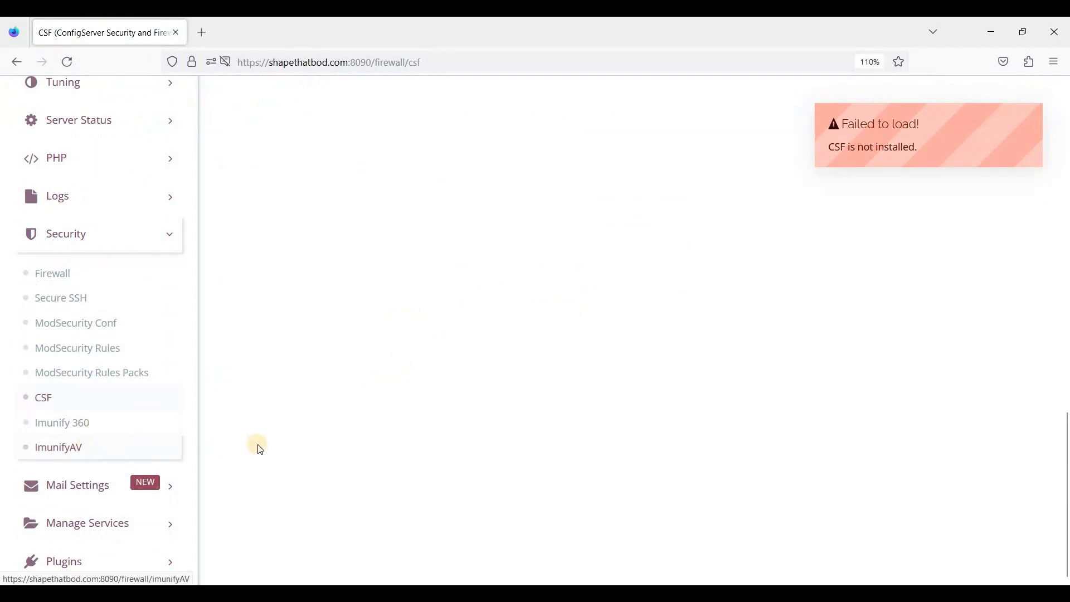
left_click(99, 486)
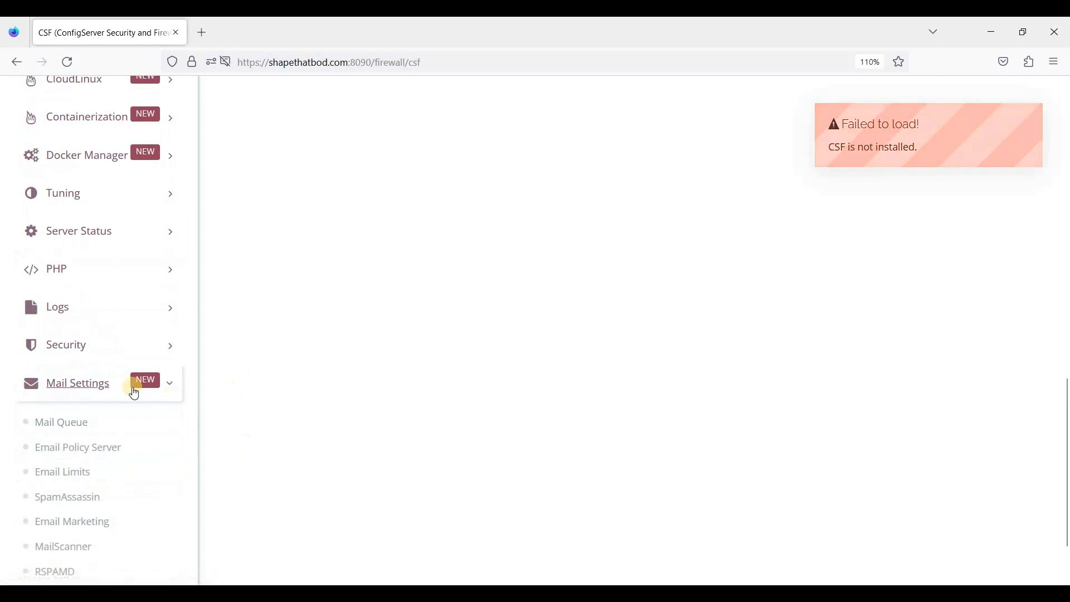
scroll(133, 388, "down", 2)
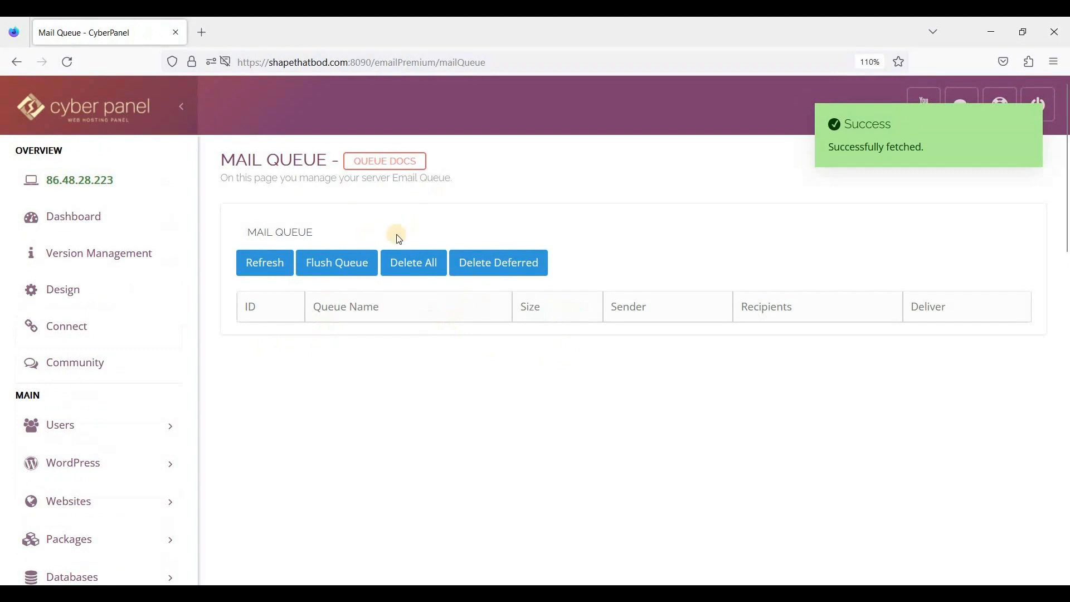
scroll(397, 251, "down", 4)
scroll(282, 318, "up", 3)
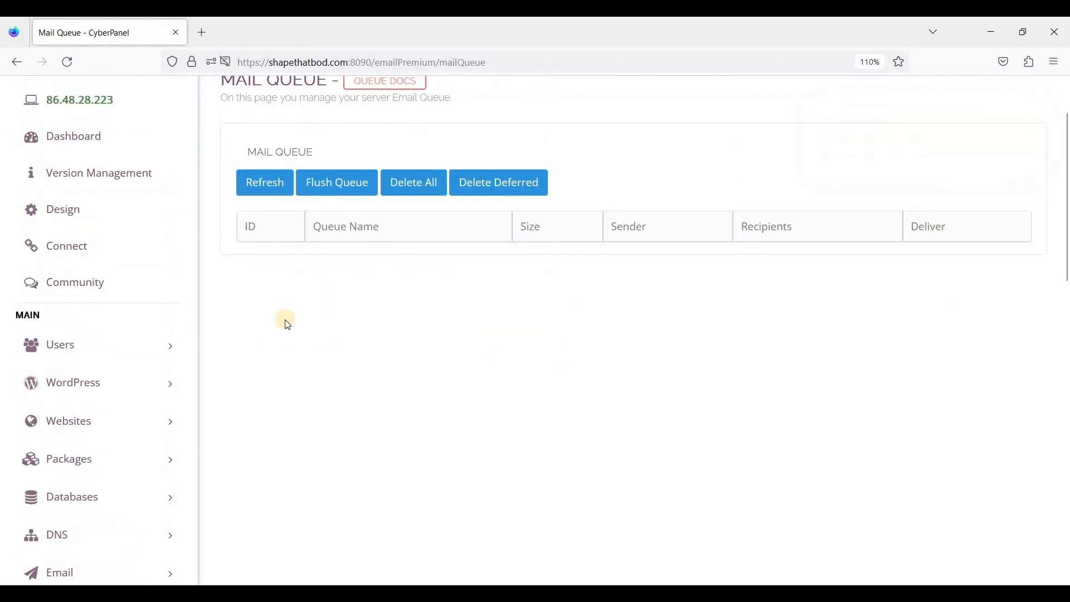
Open the Email Limits domain page and the SpamAssassin configuration page in Mail Settings to check their enable and install options
scroll(288, 325, "down", 4)
scroll(288, 325, "down", 10)
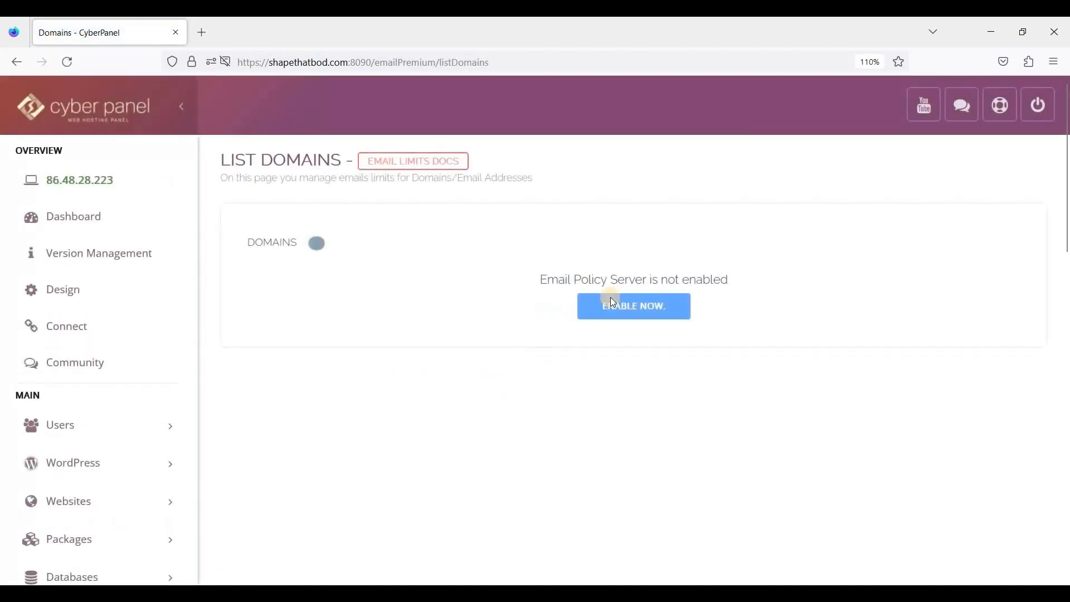
scroll(501, 299, "down", 15)
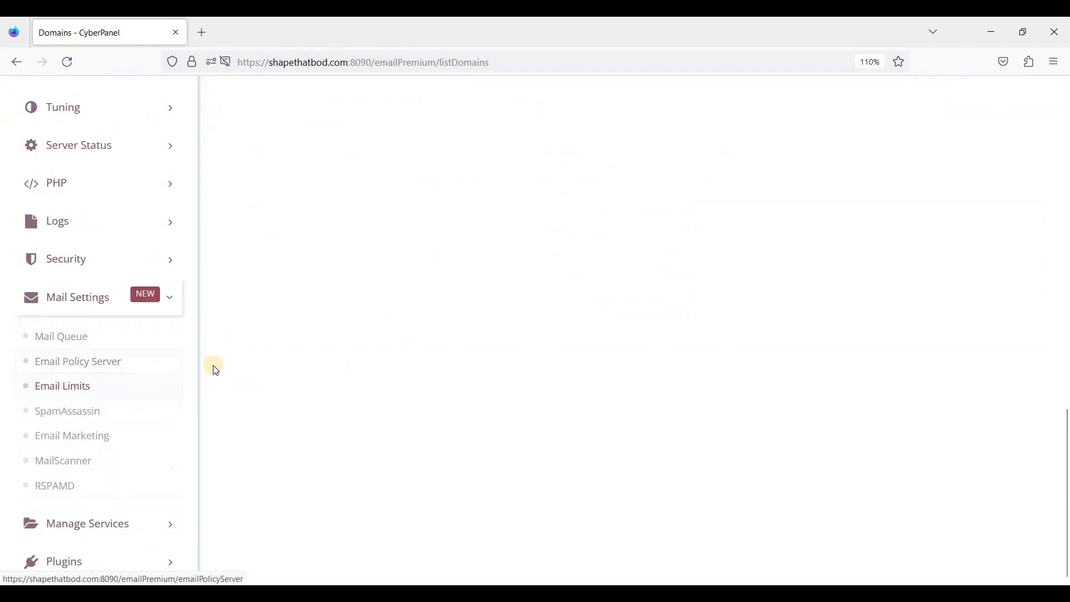
left_click(71, 413)
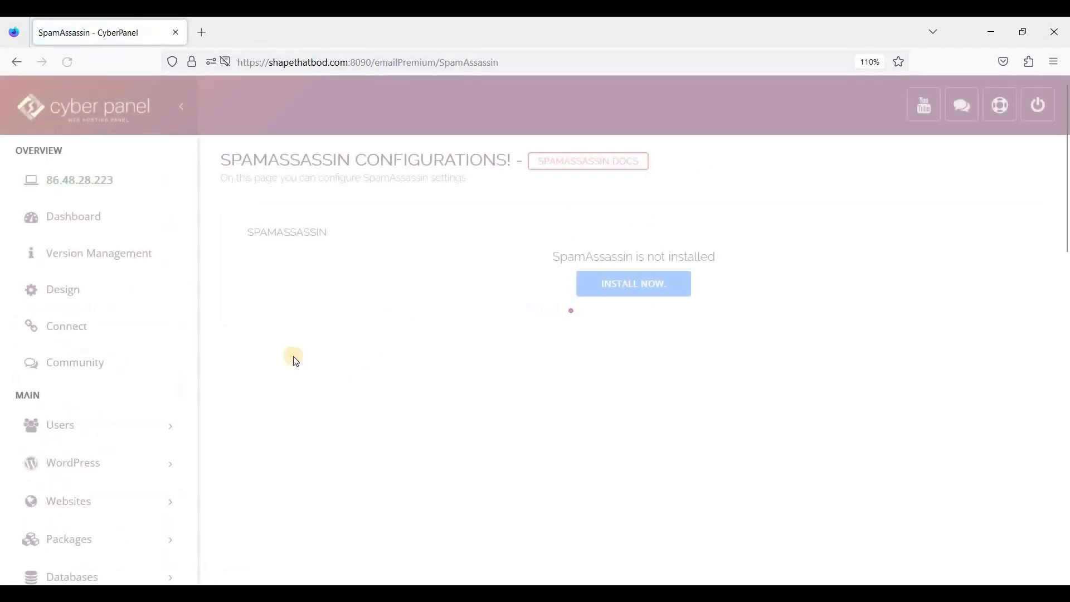
scroll(345, 349, "down", 3)
scroll(372, 341, "up", 3)
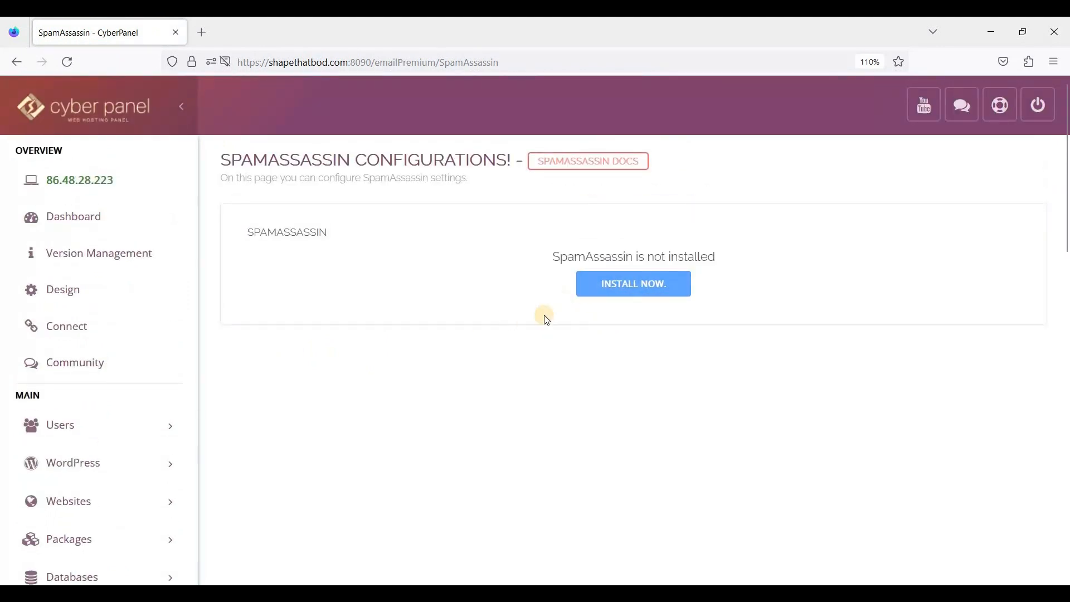
Open the Email Marketing page in Mail Settings to view the list of users and their feature status
scroll(312, 351, "down", 15)
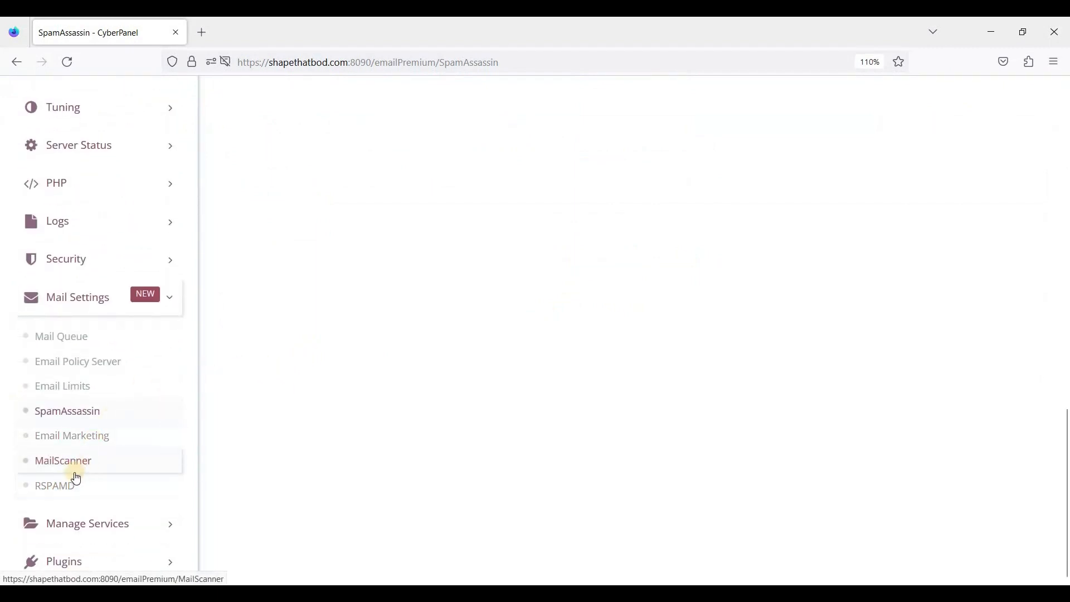
left_click(72, 436)
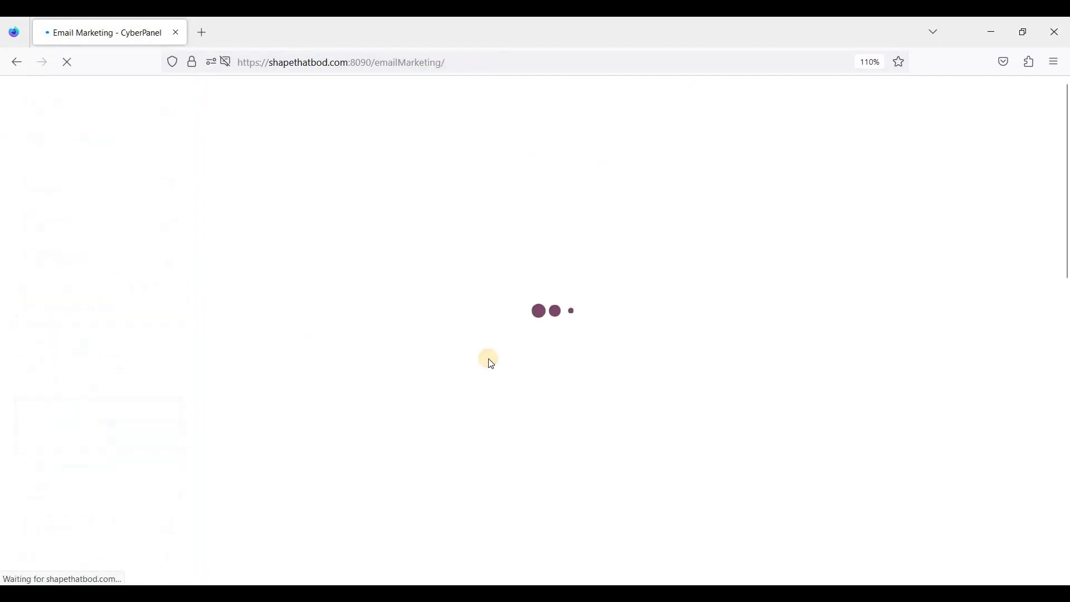
scroll(196, 317, "up", 1)
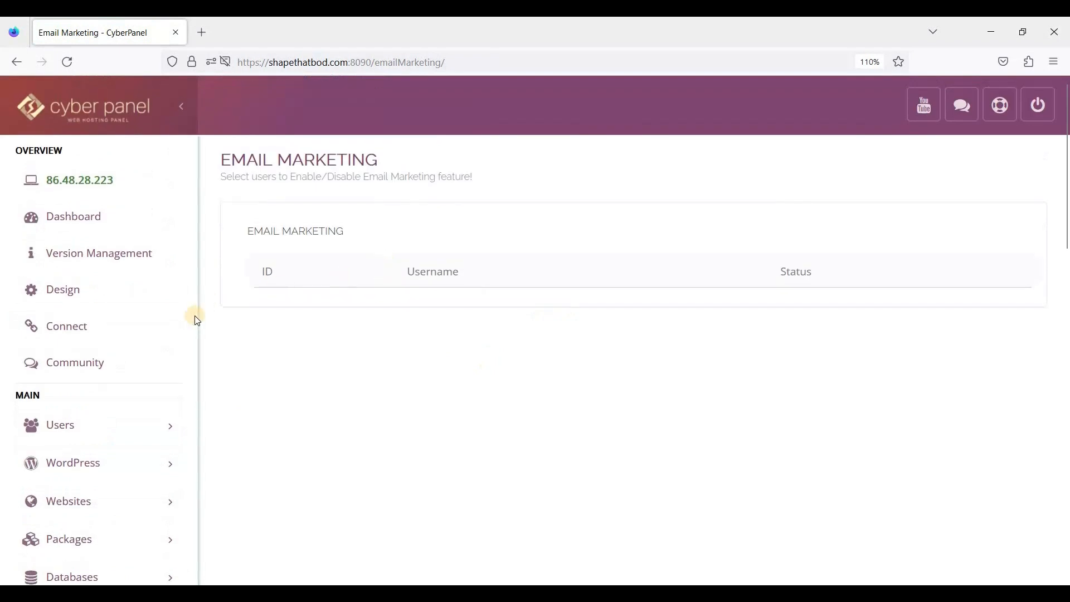
Open the MailScanner page in Mail Settings to check its install option
scroll(108, 349, "down", 15)
scroll(79, 481, "down", 1)
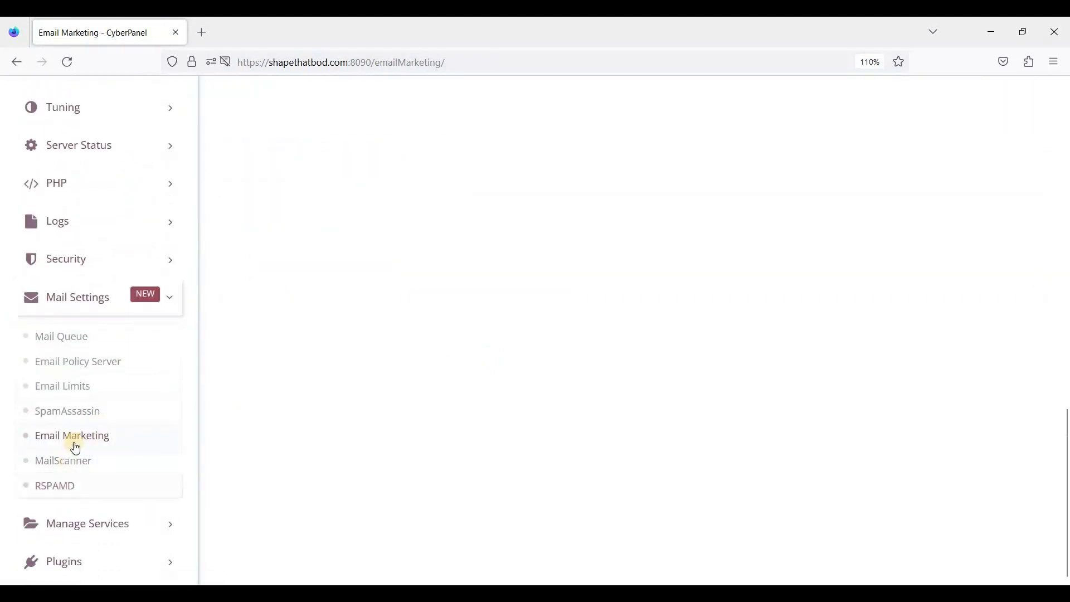
left_click(65, 461)
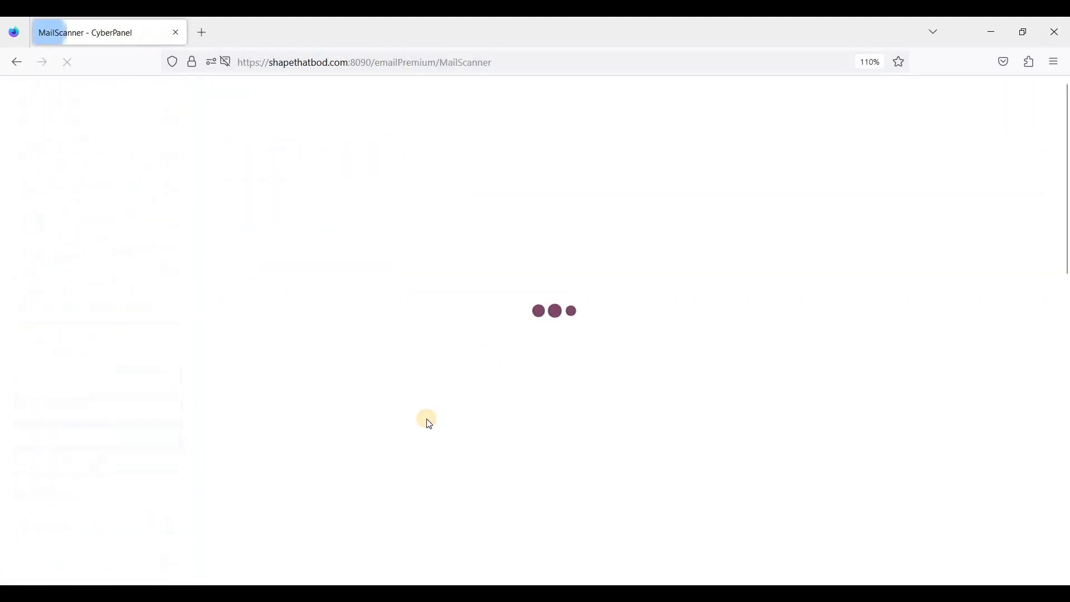
scroll(94, 400, "down", 10)
scroll(94, 400, "down", 5)
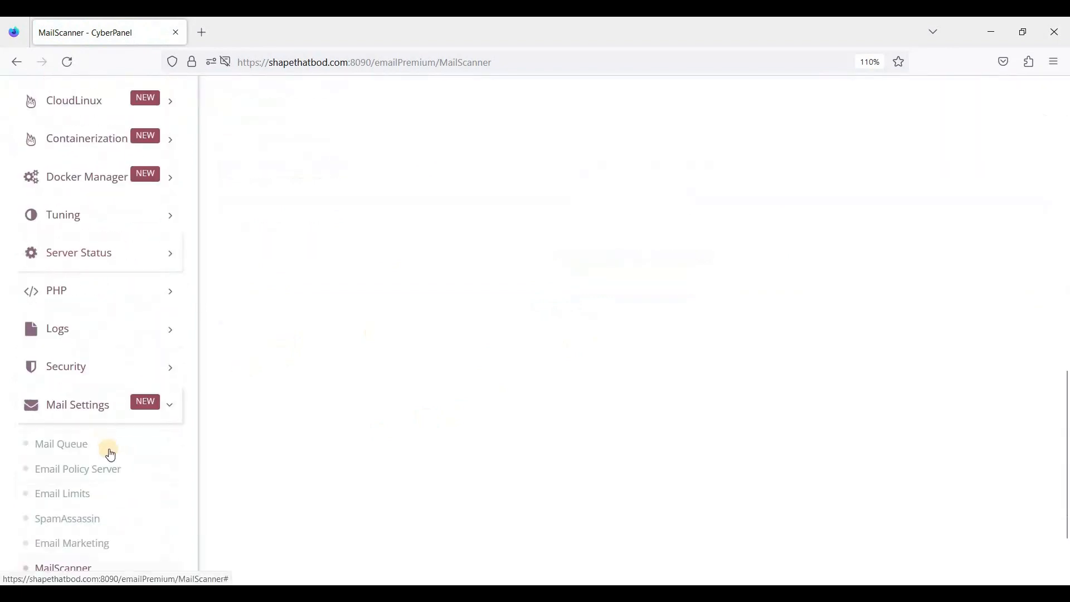
scroll(92, 454, "down", 2)
scroll(384, 350, "up", 7)
scroll(388, 350, "up", 5)
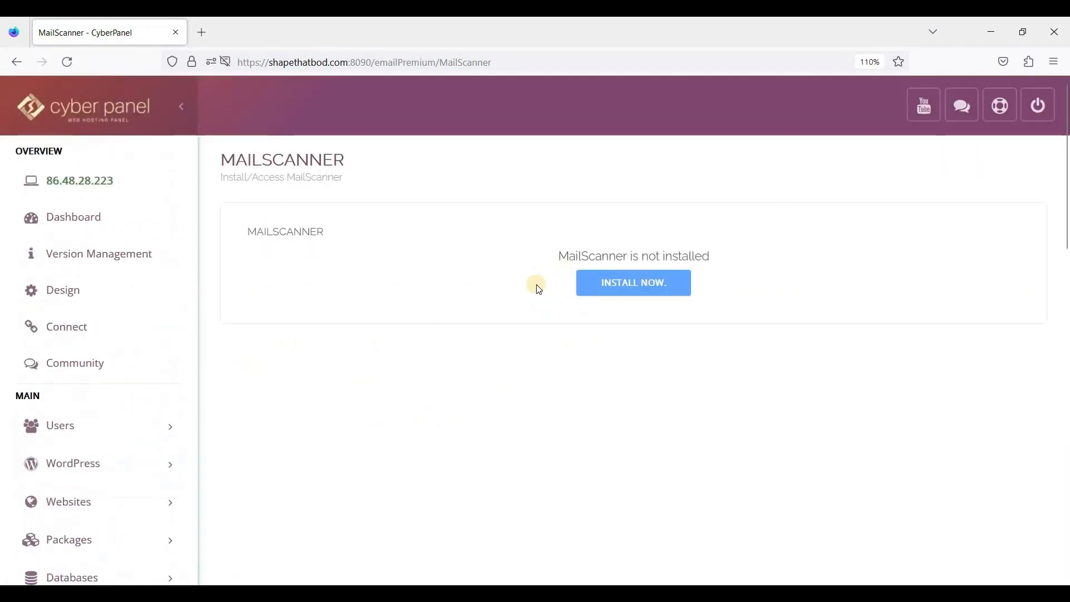
Open the Applications page in Manage Services to review the status and actions for Elasticsearch and Redis
scroll(225, 384, "down", 10)
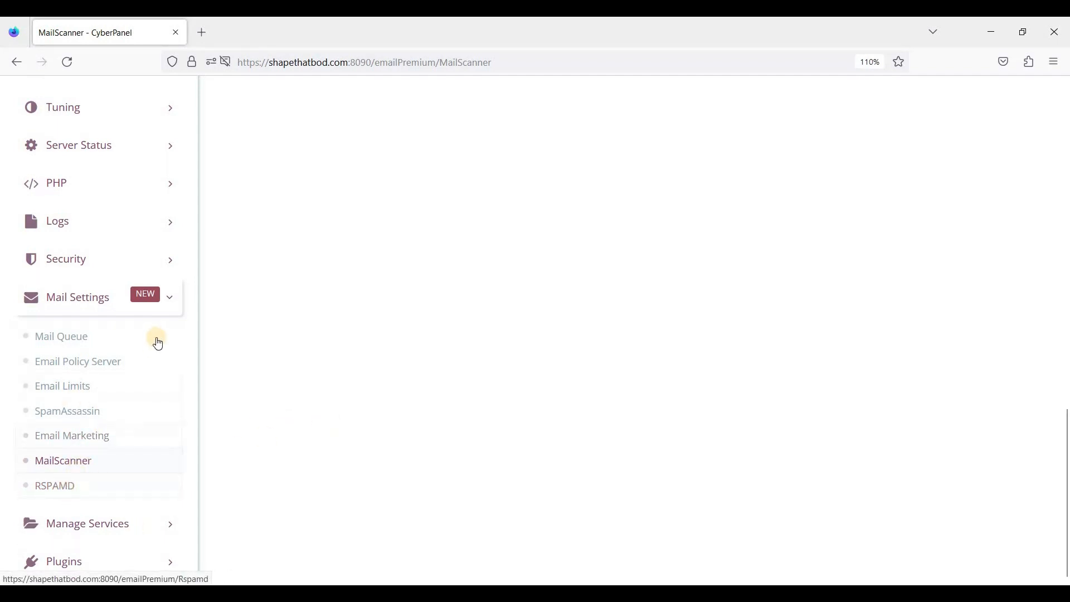
left_click(170, 300)
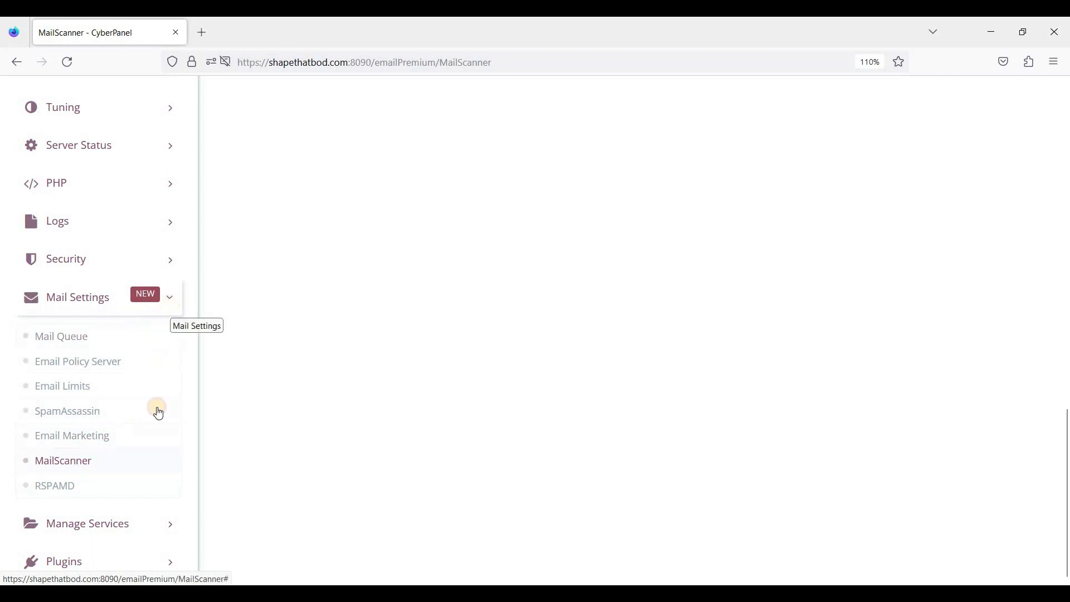
left_click(171, 526)
scroll(78, 437, "down", 3)
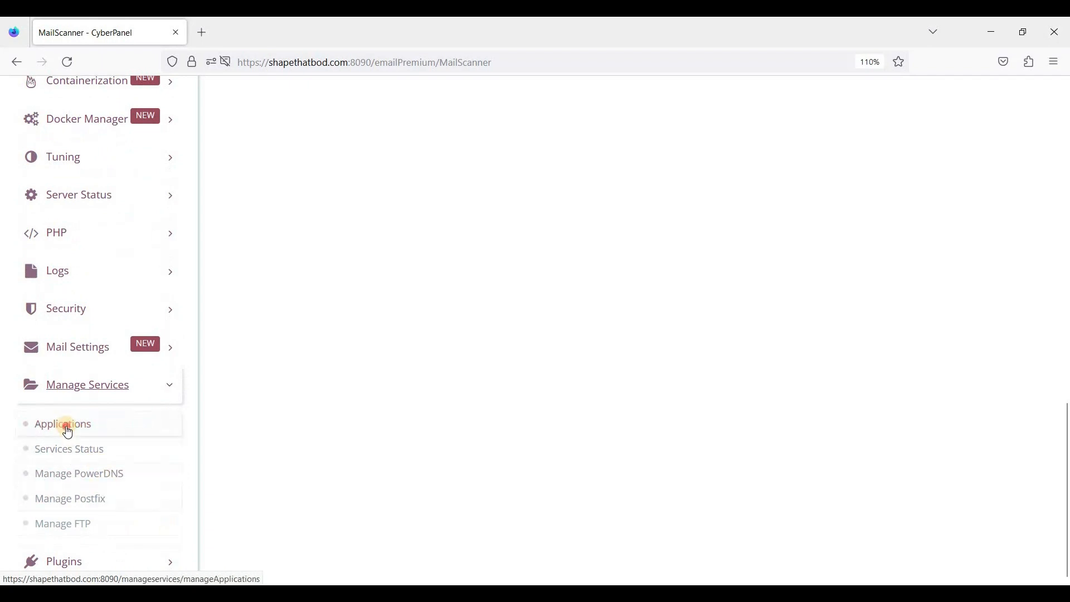
left_click(67, 427)
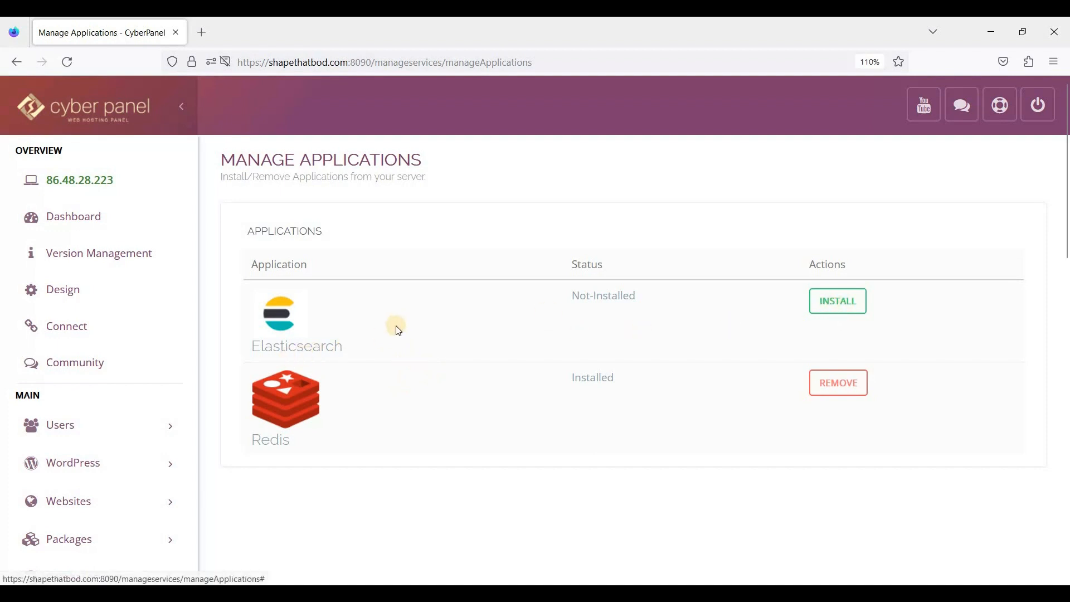
scroll(394, 324, "down", 3)
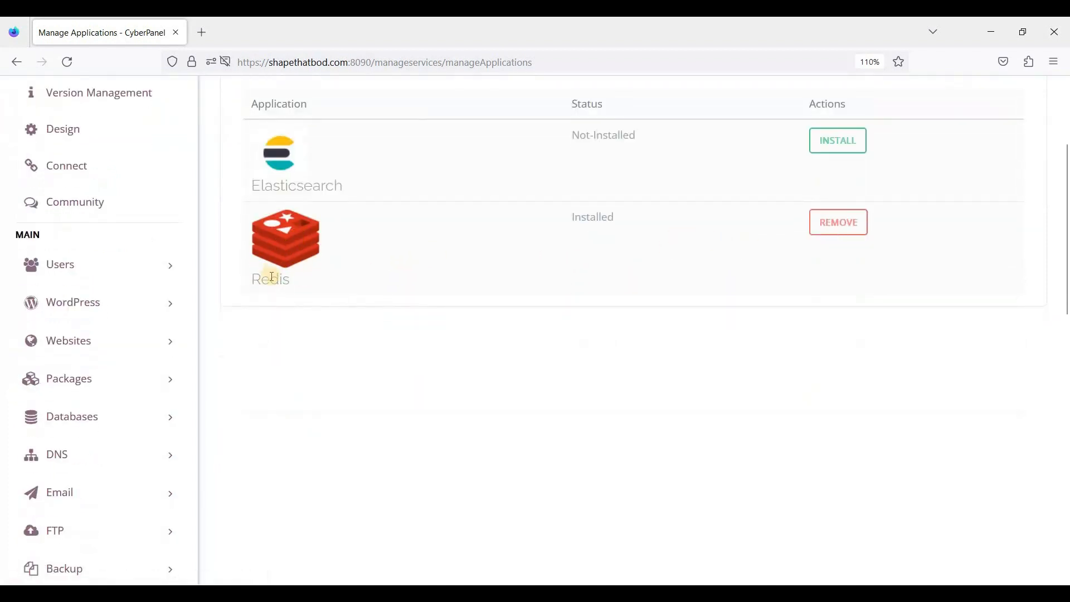
double_click(297, 285)
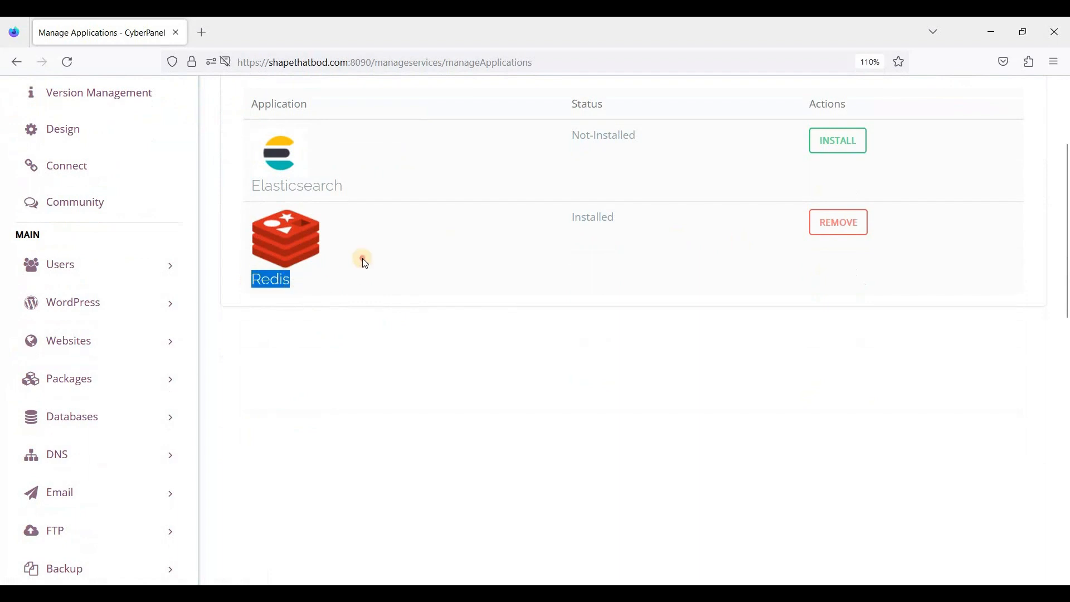
left_click(314, 257)
scroll(323, 289, "up", 2)
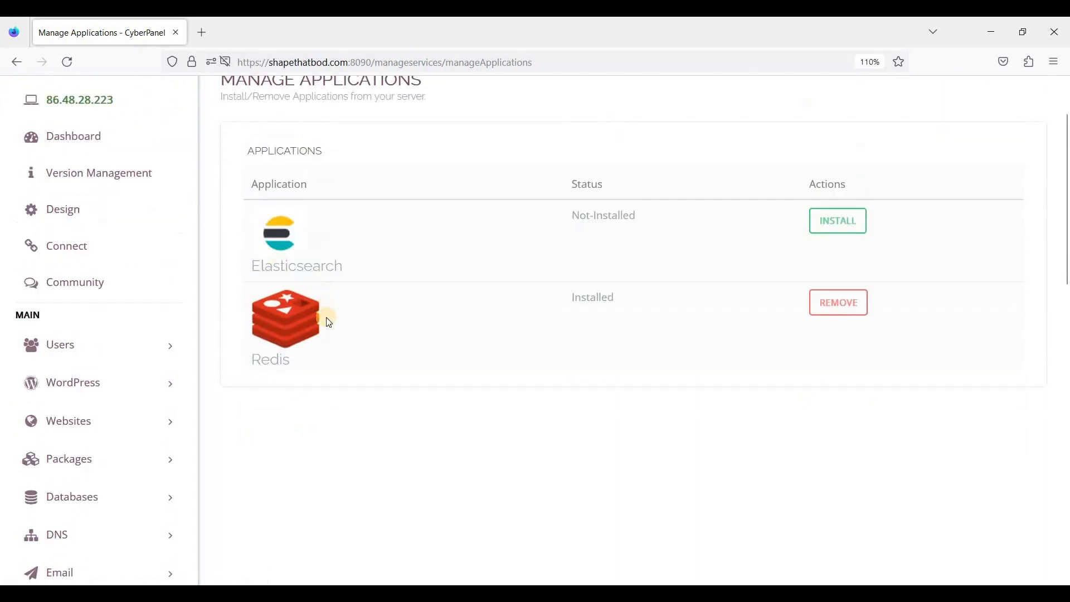
Open the Services Status page and the Manage PowerDNS page in Manage Services to check their service controls
scroll(329, 330, "down", 15)
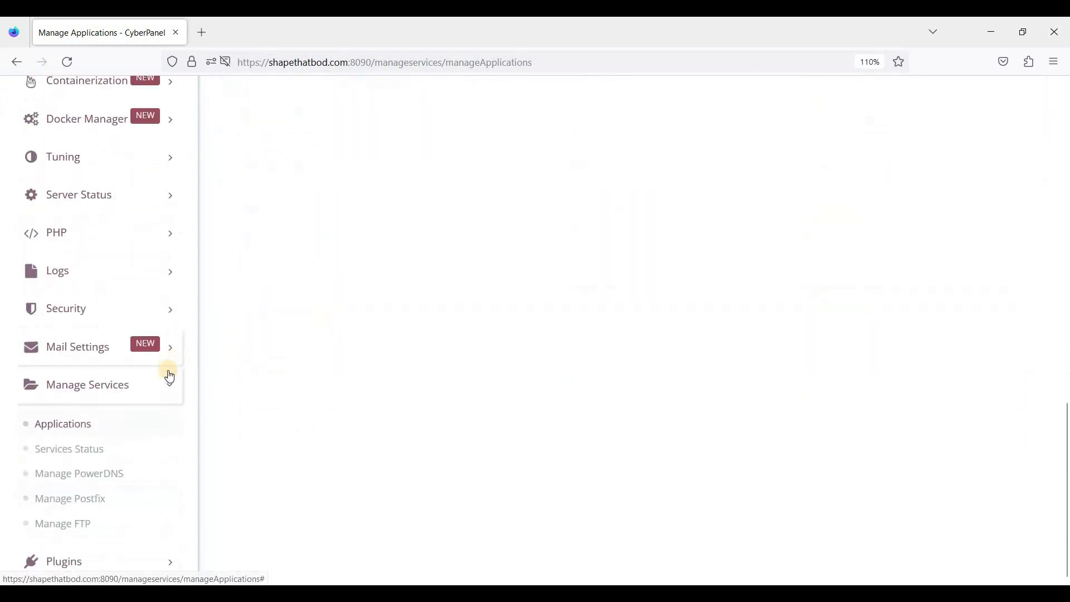
left_click(75, 449)
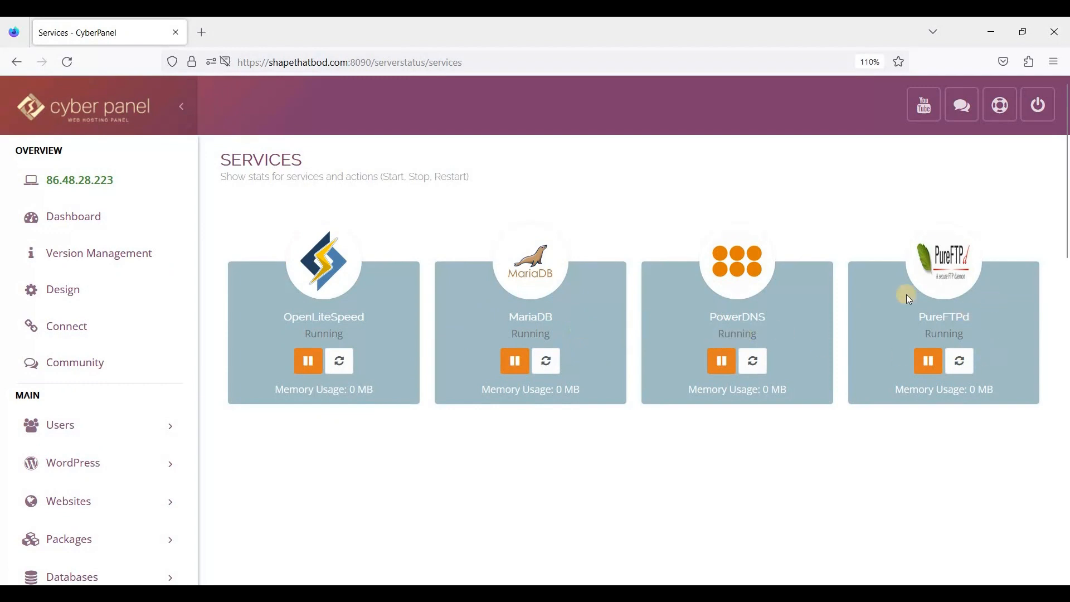
scroll(253, 398, "down", 15)
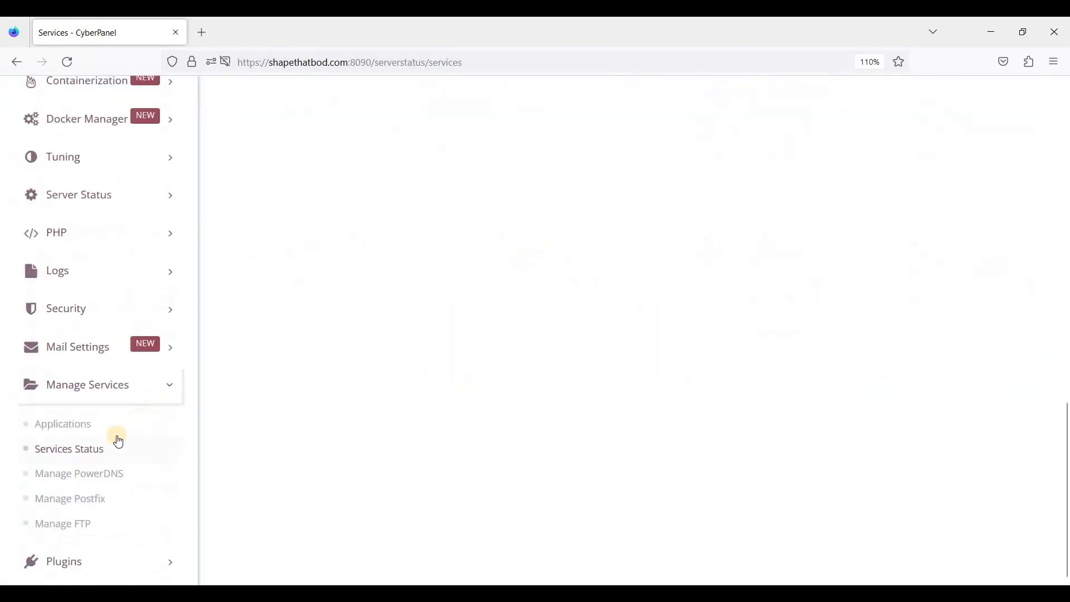
left_click(167, 474)
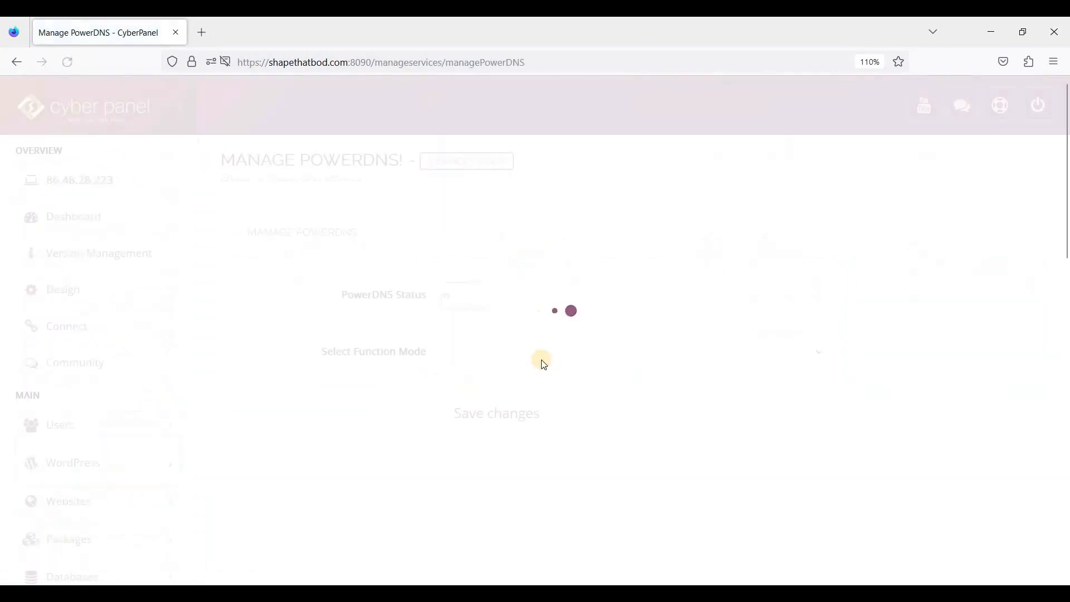
left_click(459, 303)
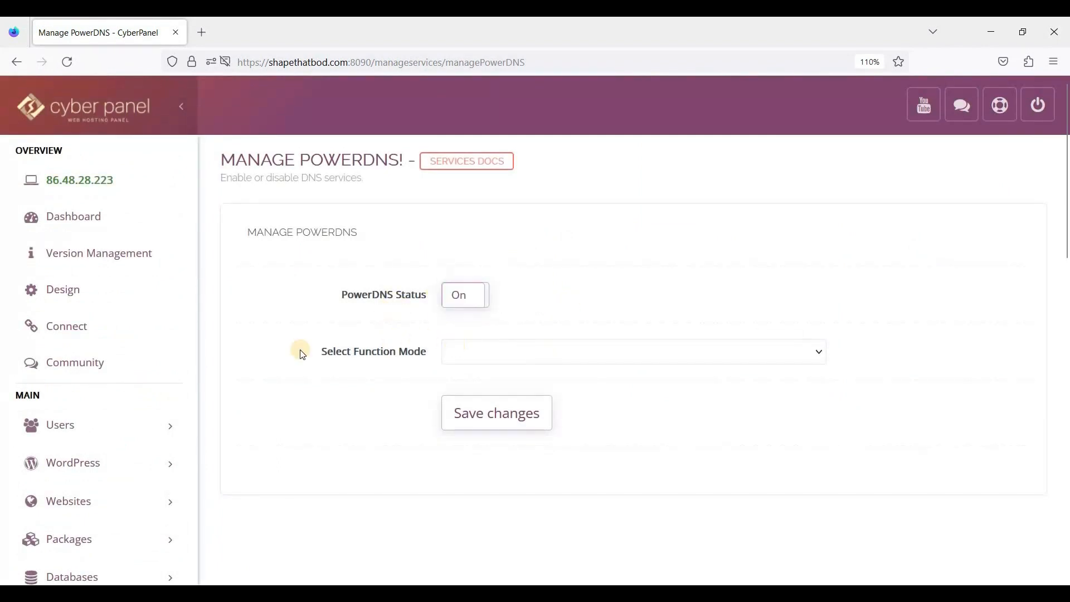
Open the Manage Postfix page and the Manage FTP page in Manage Services to check their status settings
scroll(281, 343, "down", 13)
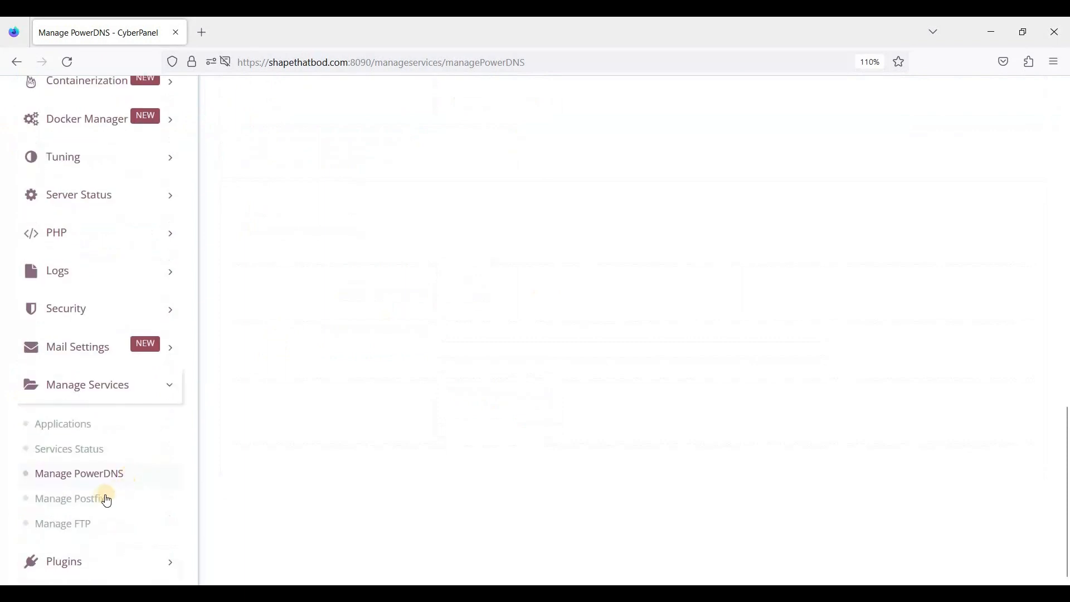
left_click(103, 499)
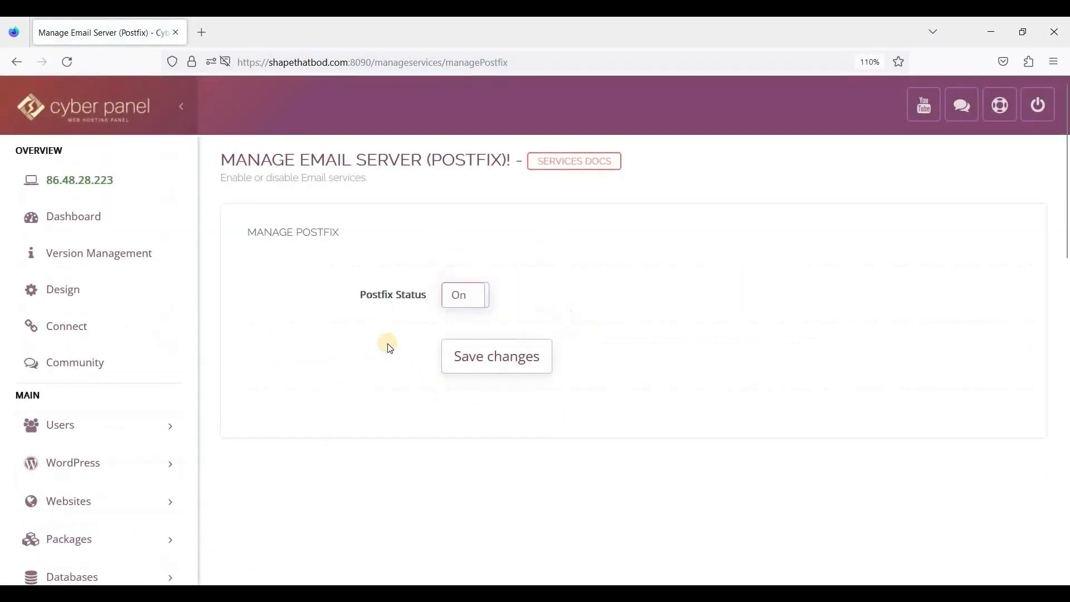
scroll(389, 348, "down", 8)
scroll(169, 422, "down", 6)
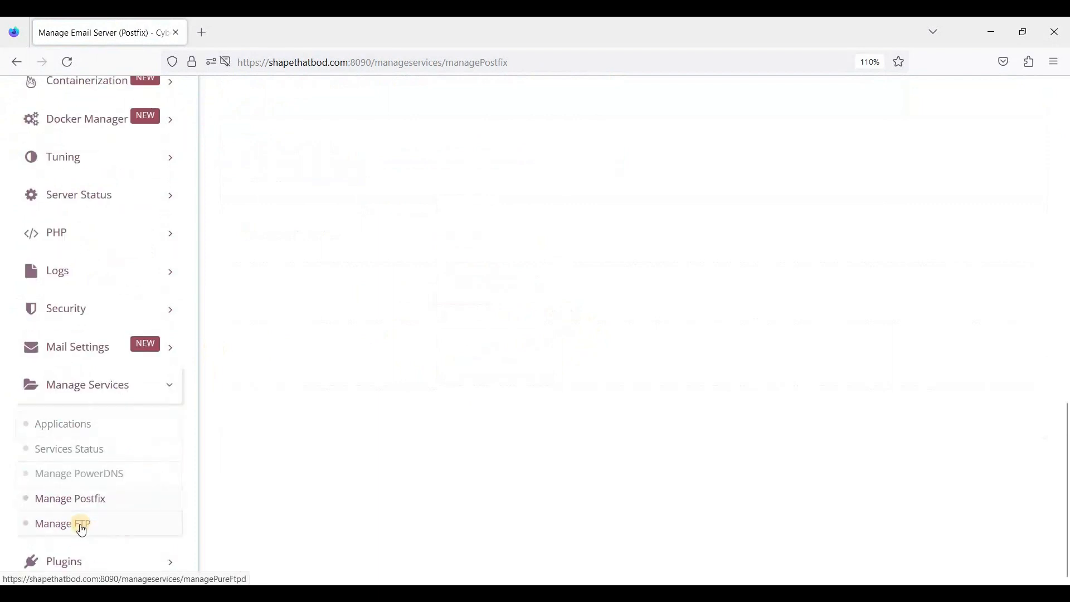
left_click(82, 526)
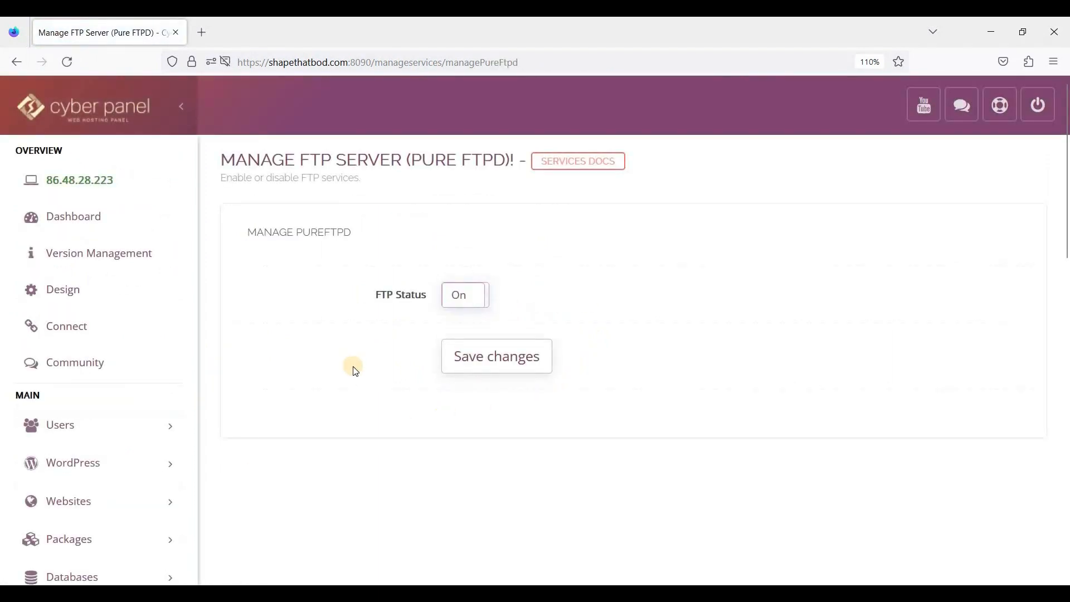
Open the Installed page of the Plugins section to view the list of installed plugins
scroll(355, 371, "down", 2)
scroll(313, 372, "down", 10)
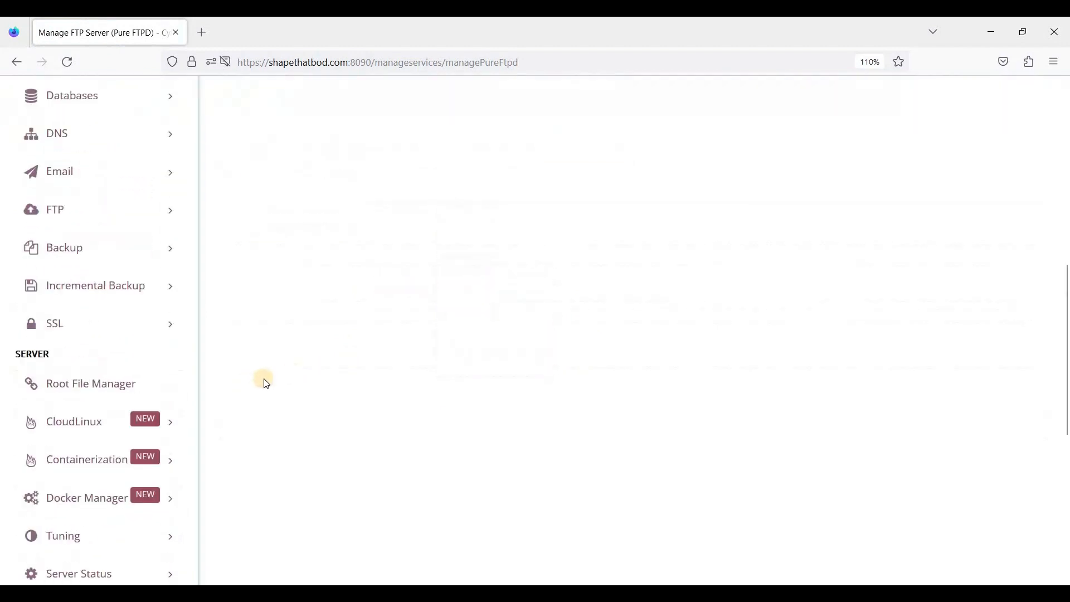
left_click(171, 448)
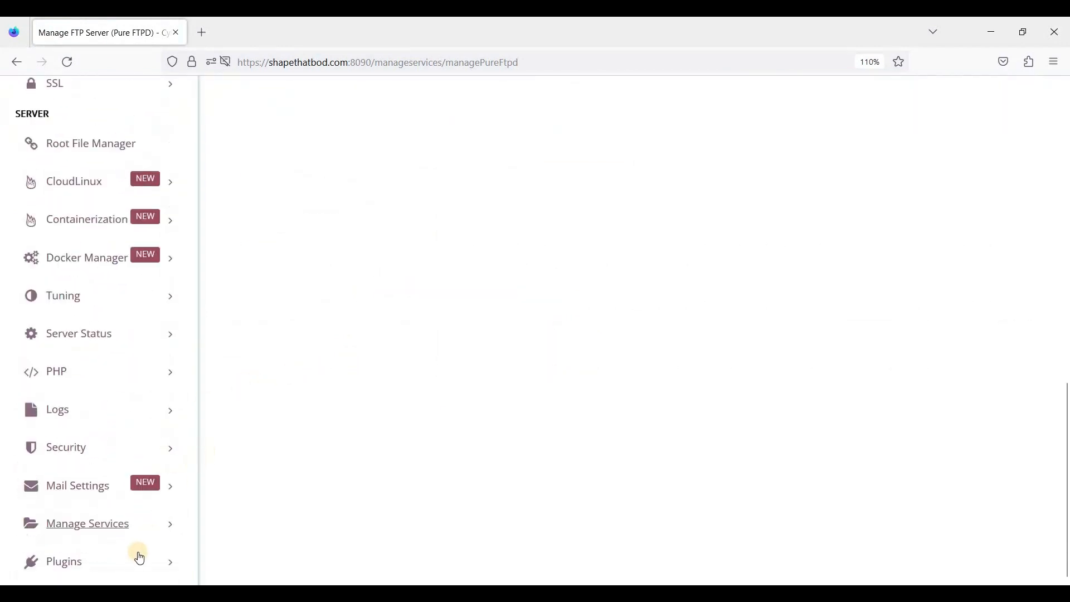
left_click(105, 552)
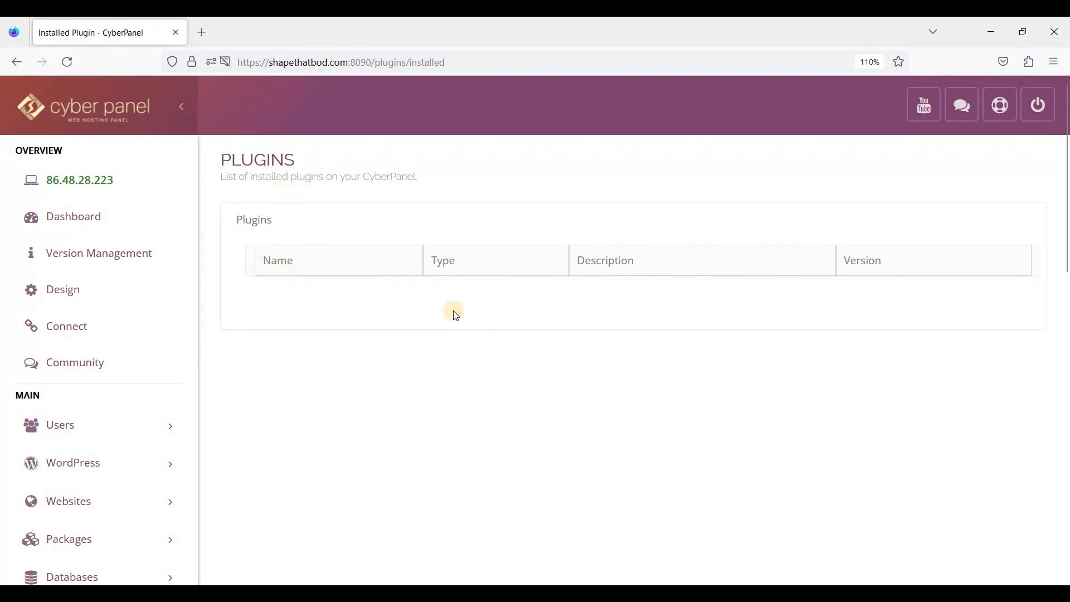
scroll(816, 299, "down", 10)
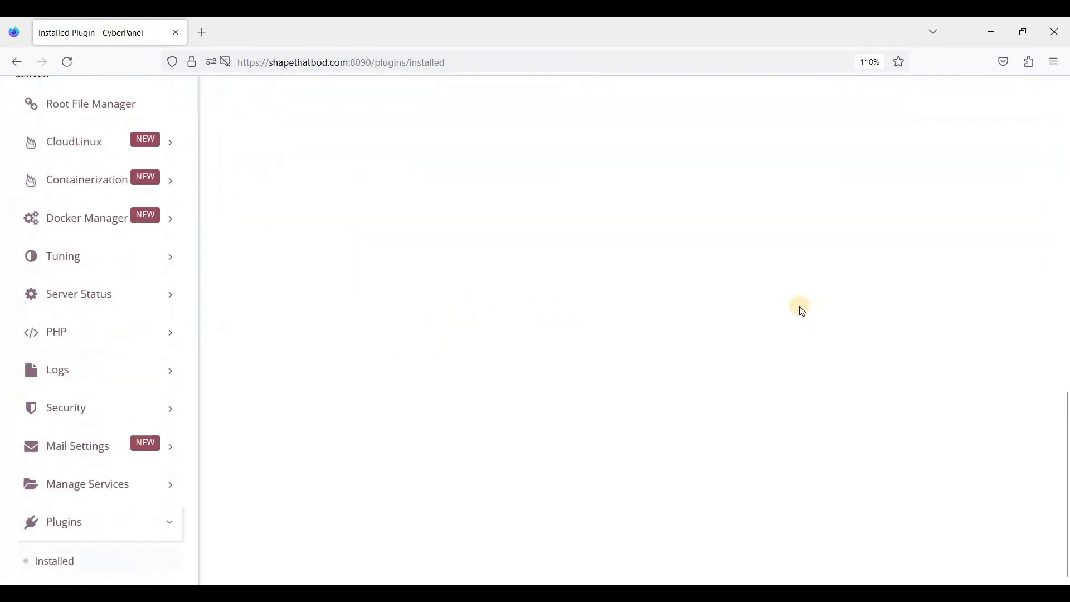
Return to the Dashboard and look over the available functions and resource usage on the home page
scroll(795, 310, "up", 10)
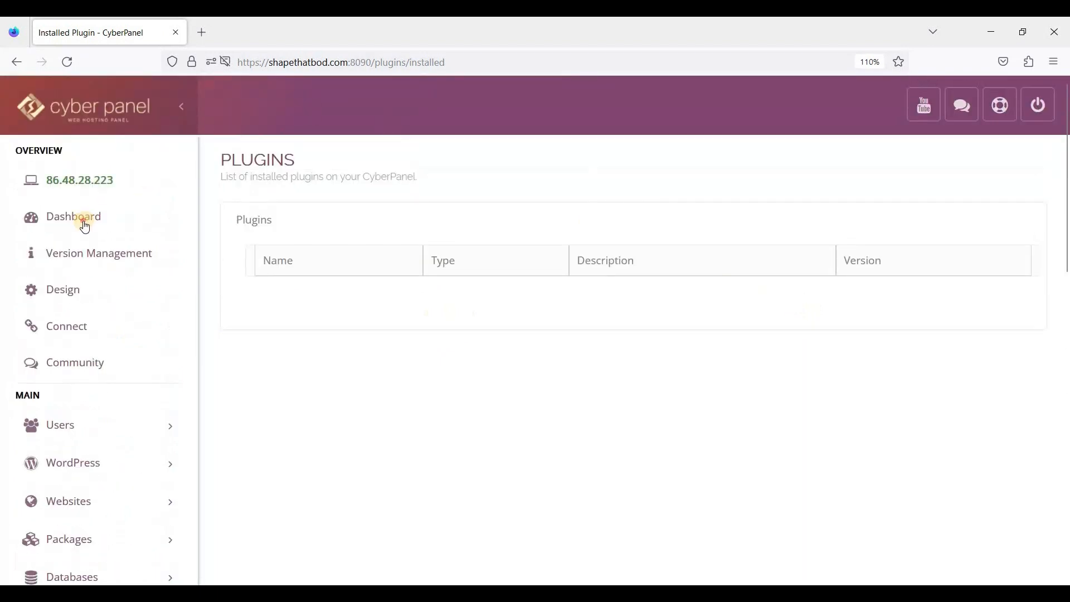
left_click(85, 228)
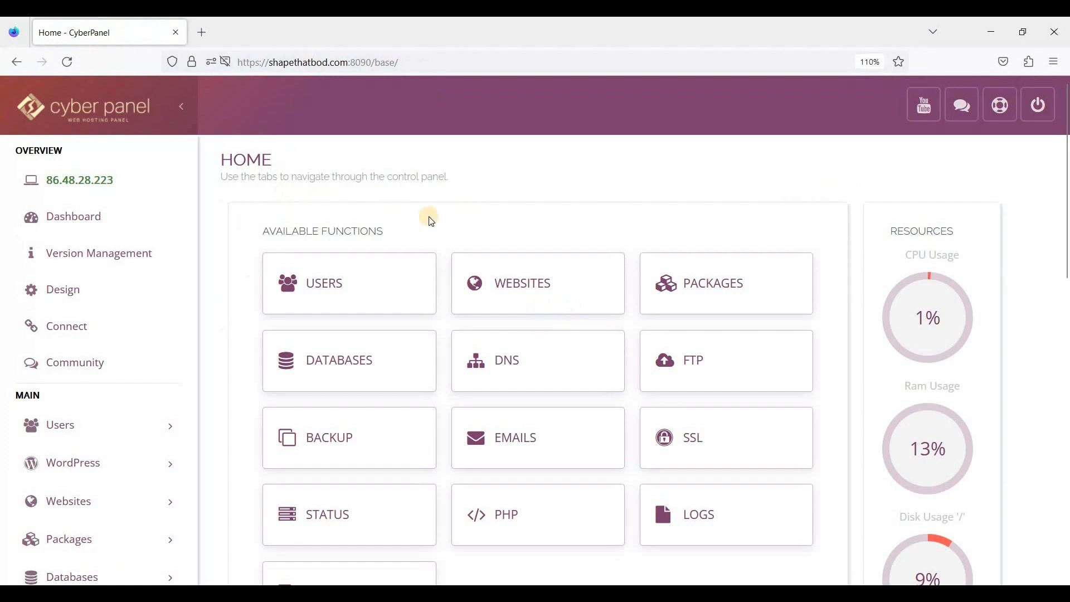
scroll(866, 270, "down", 2)
scroll(867, 272, "up", 2)
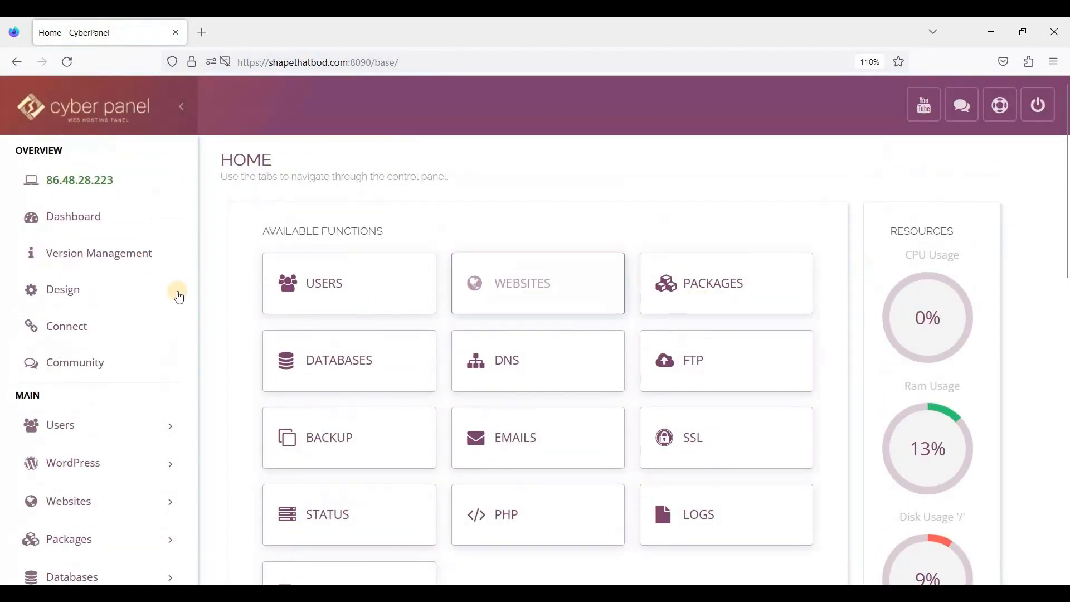
scroll(175, 298, "down", 10)
scroll(377, 294, "up", 10)
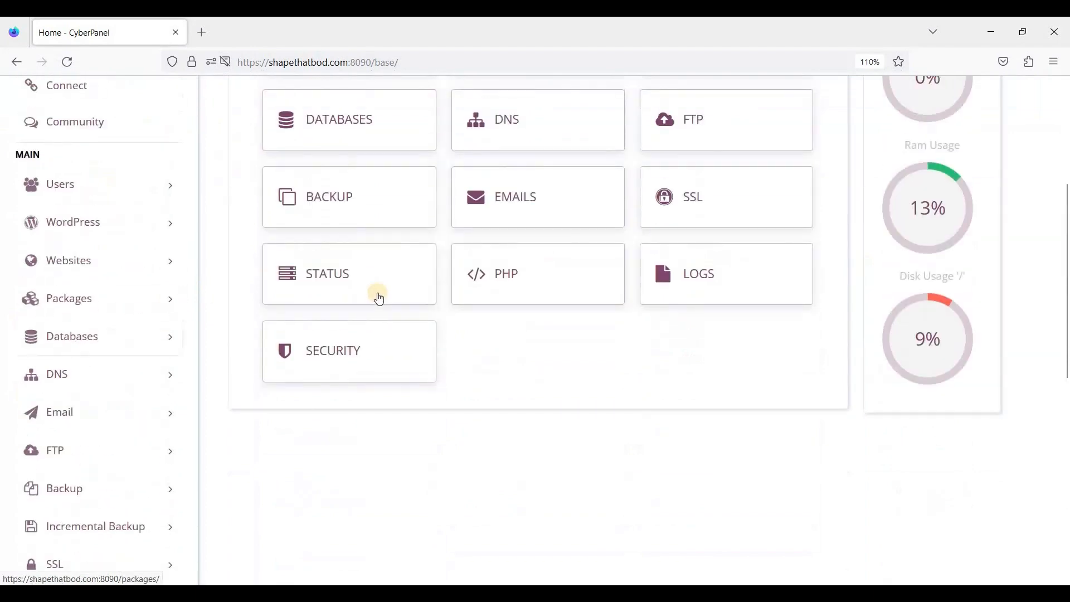